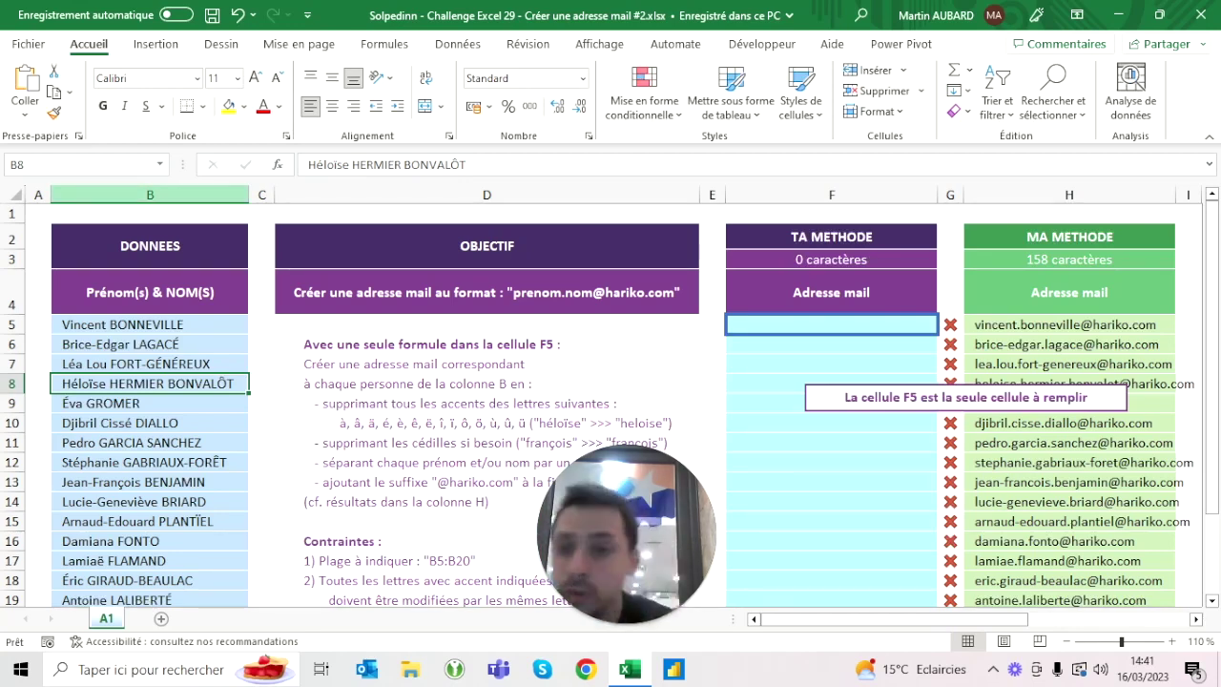
Review the names in column B, the expected address in H5 and the Adresse mail header
{"action": "left_click", "coordinate": [149, 195]}
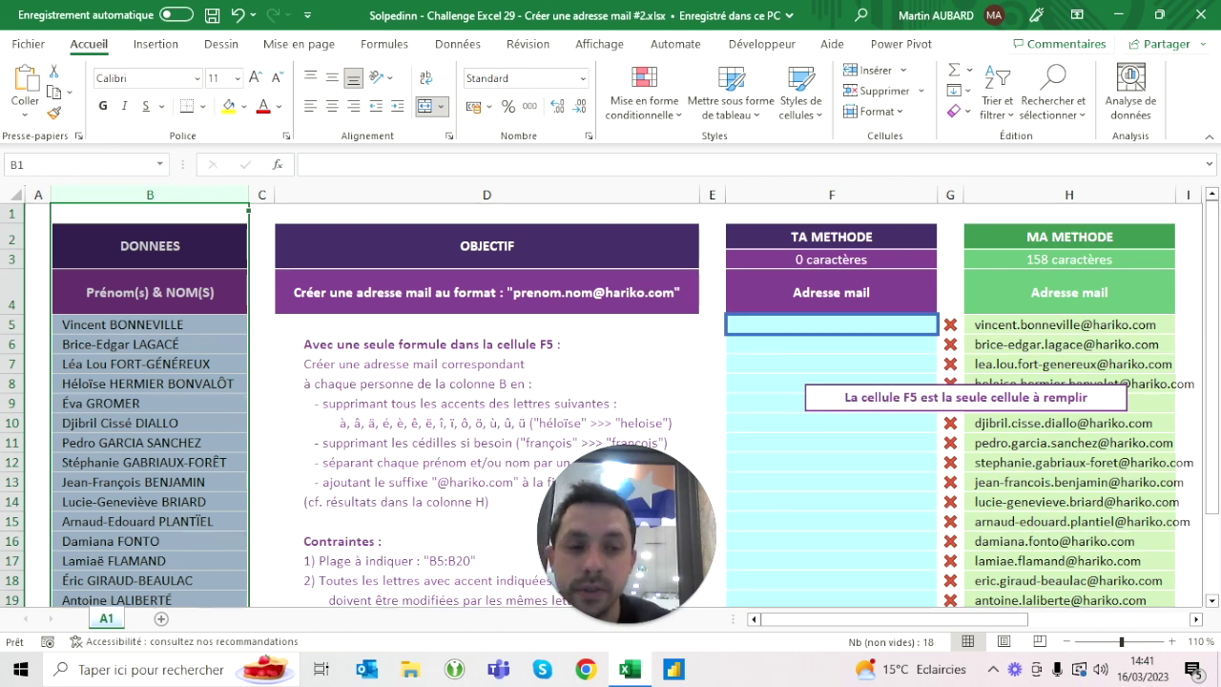
{"action": "left_click", "coordinate": [1068, 324]}
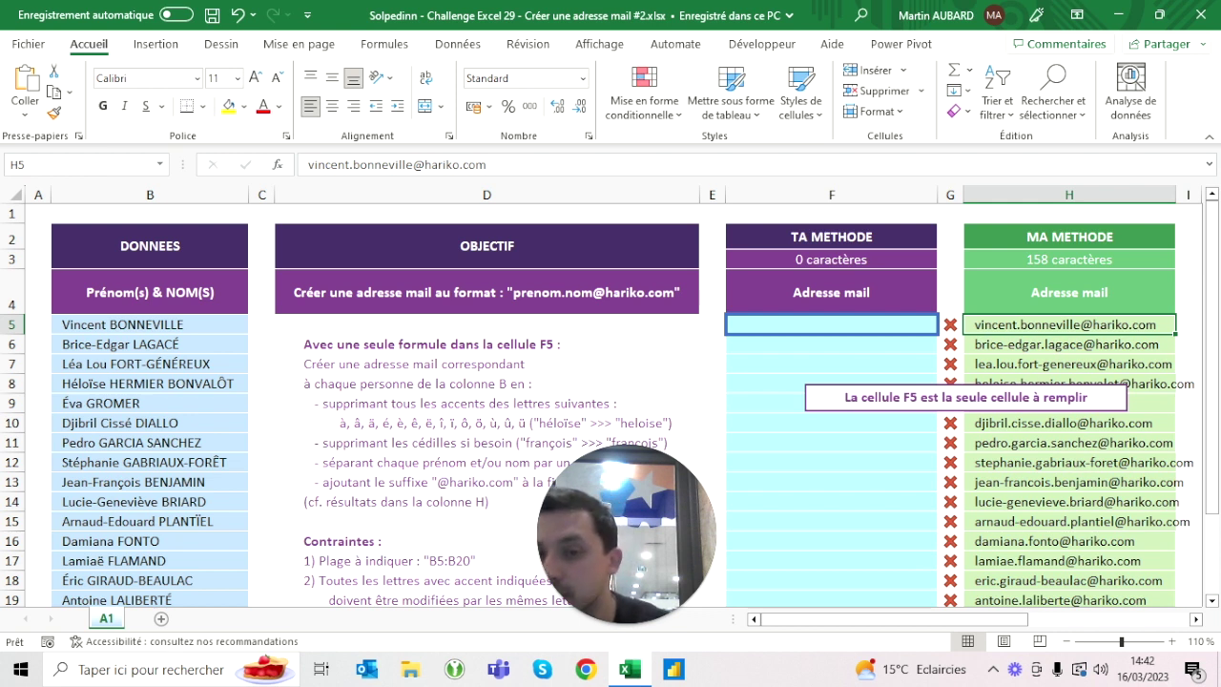
{"action": "left_click", "coordinate": [149, 344]}
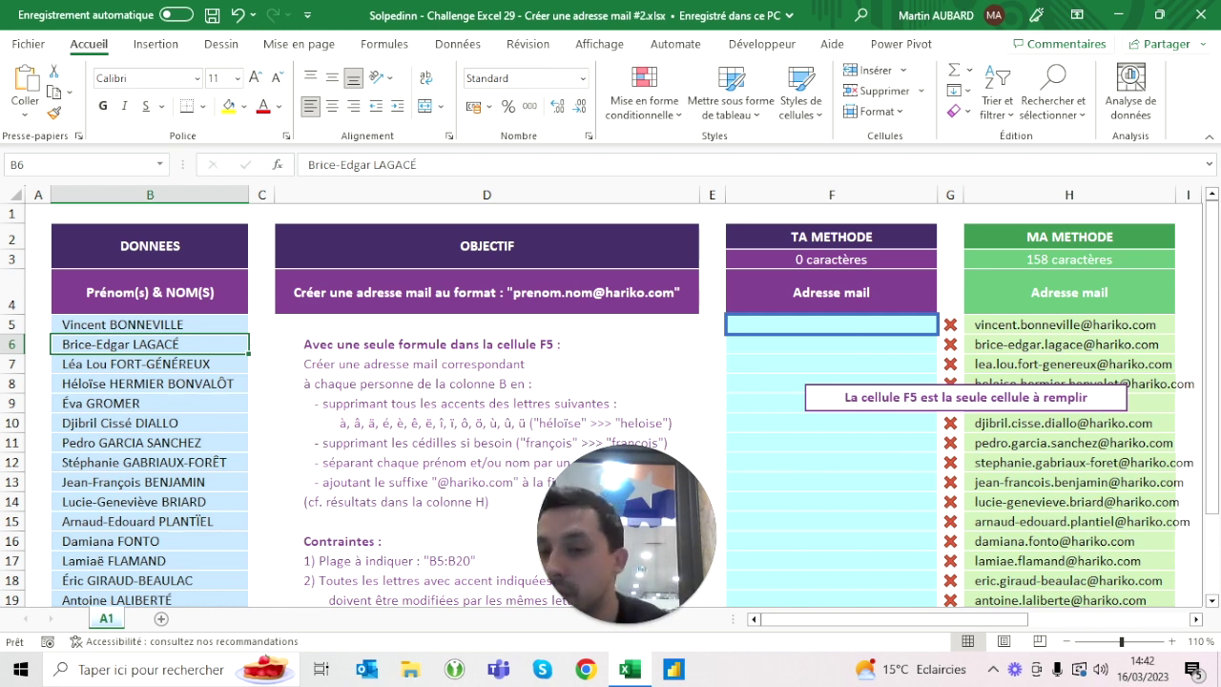
{"action": "left_click", "coordinate": [149, 363]}
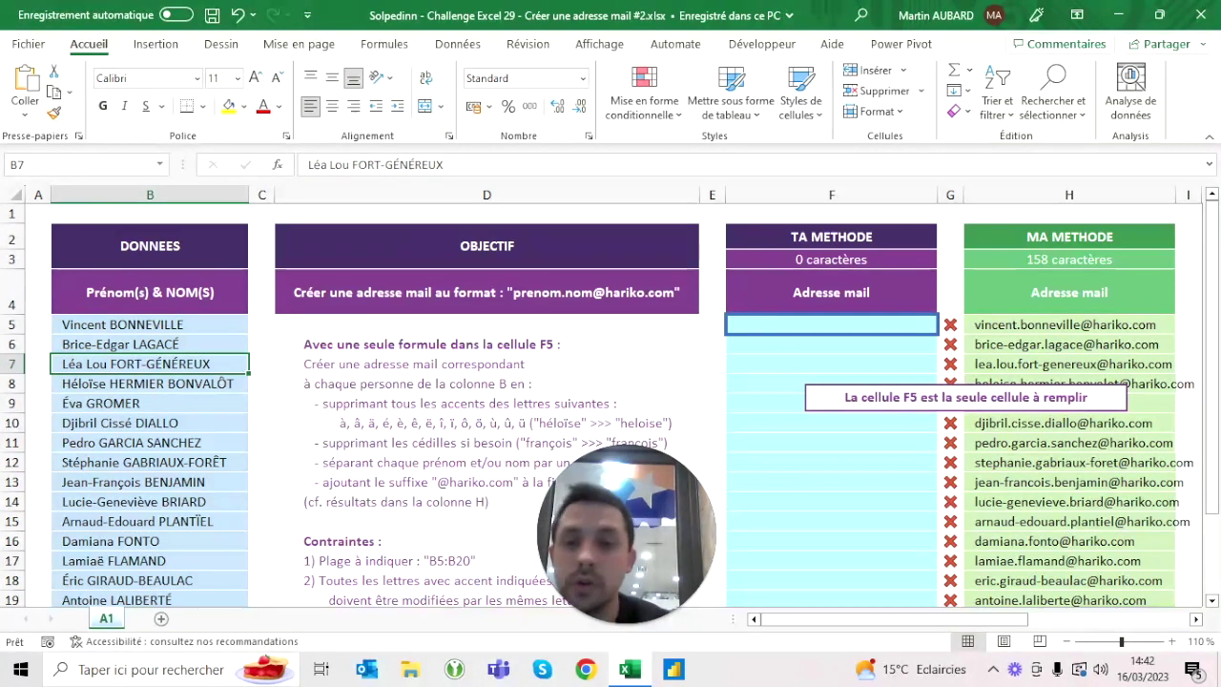
{"action": "left_click", "coordinate": [831, 291]}
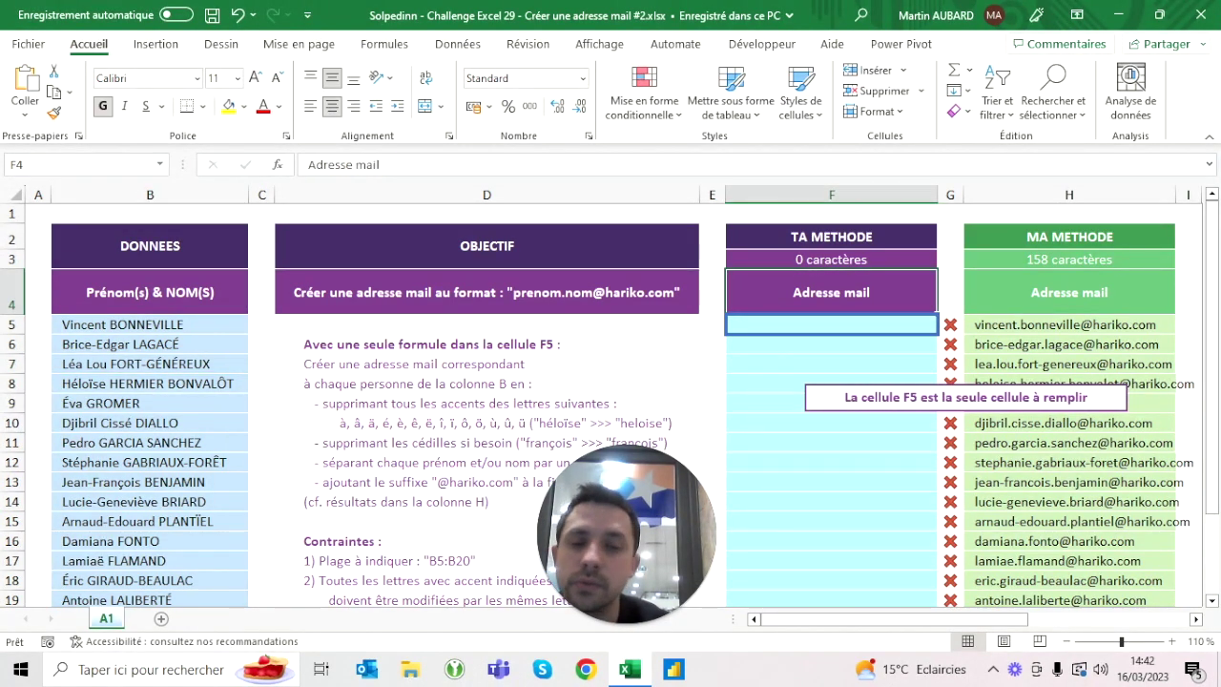
In F5, lowercase the B5 name with MINUSCULE and wrap it in SUBSTITUE replacing spaces
{"action": "left_click", "coordinate": [830, 324]}
{"action": "type", "text": "="}
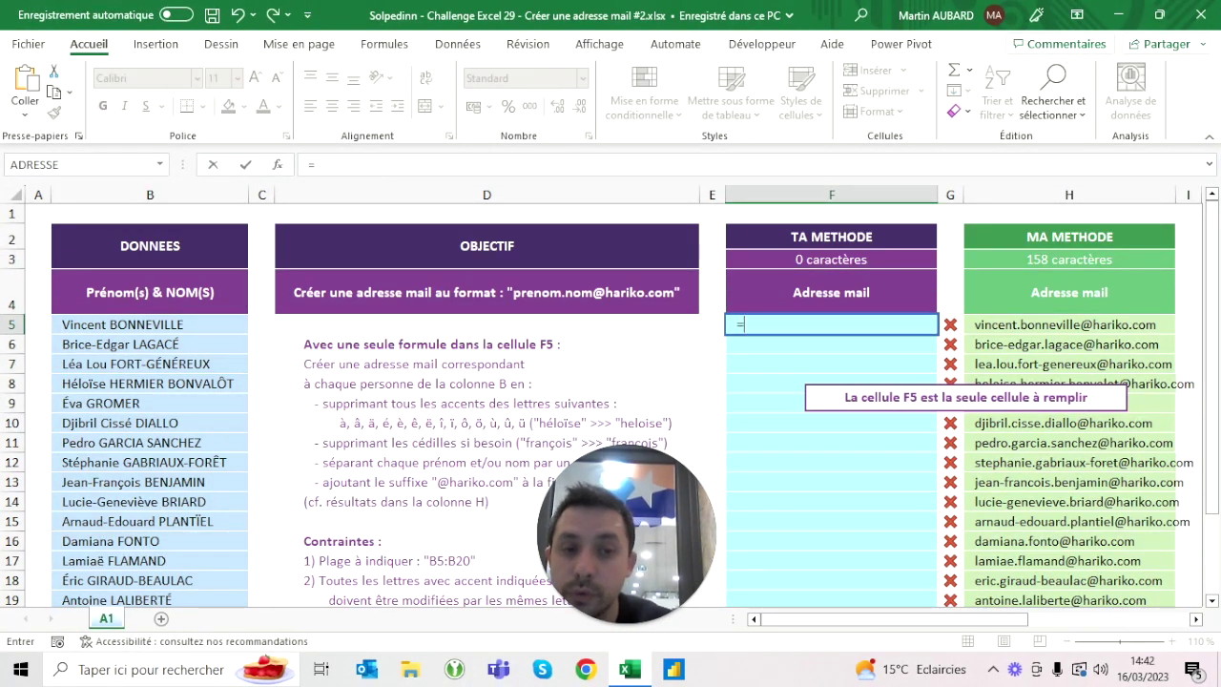
{"action": "type", "text": "minuscule("}
{"action": "left_click", "coordinate": [150, 324]}
{"action": "type", "text": ")"}
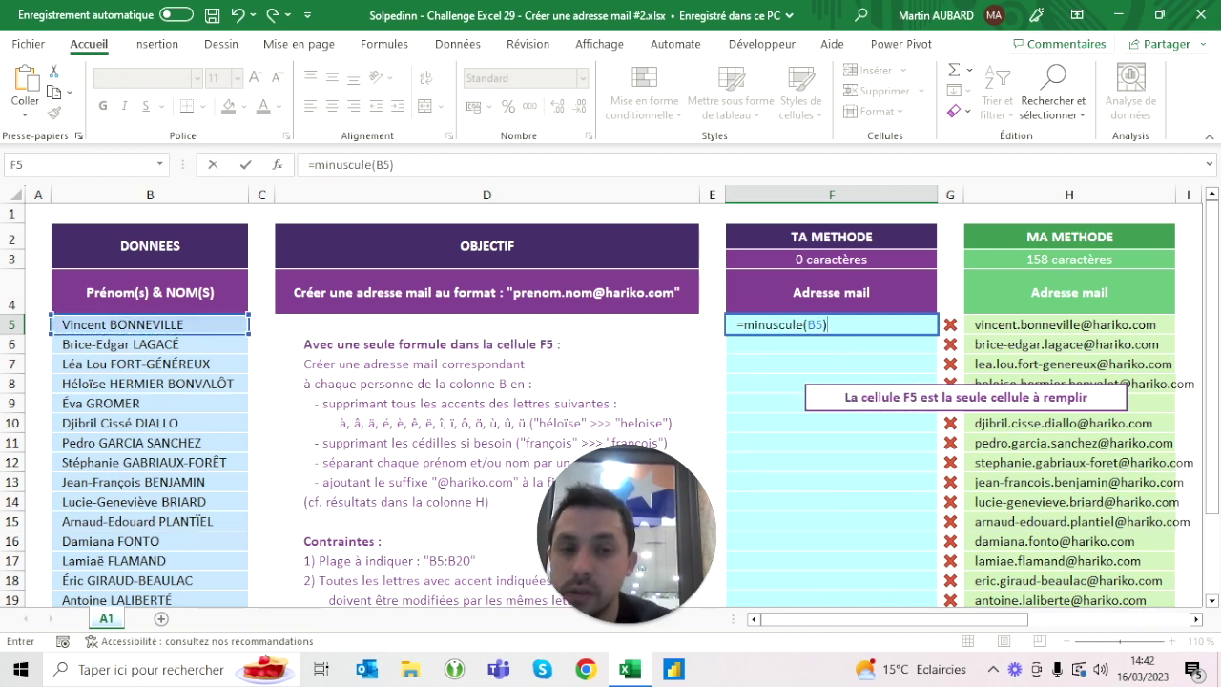
{"action": "key", "text": "ctrl+Return"}
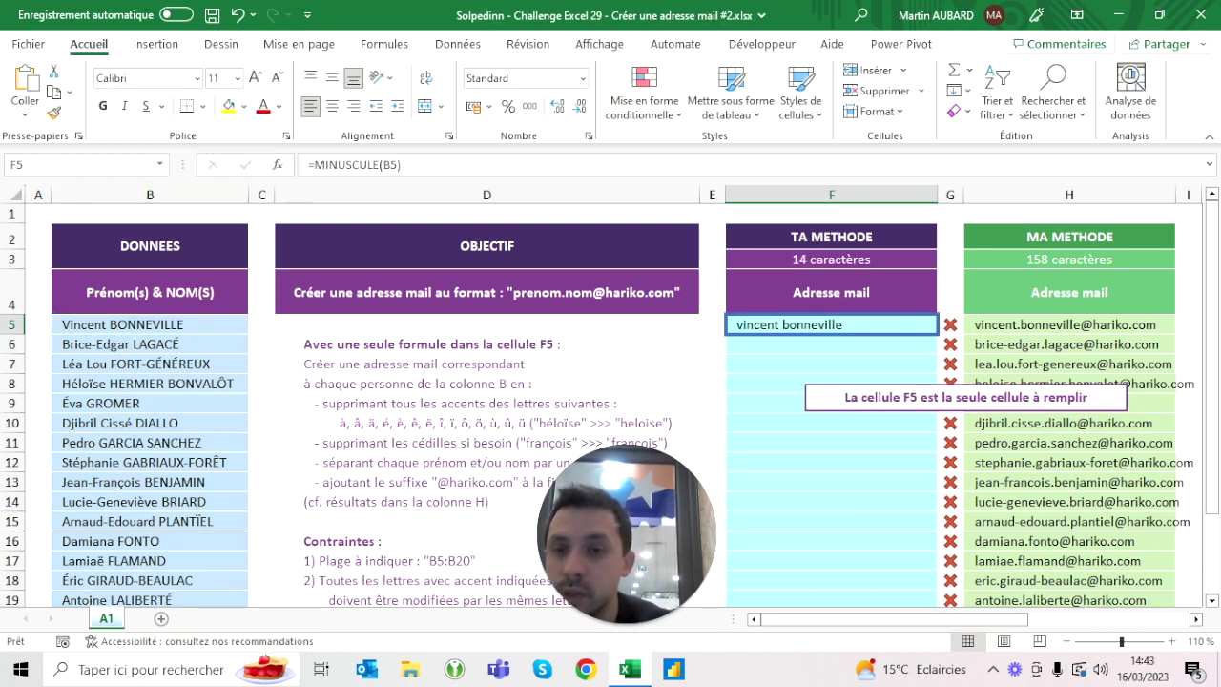
{"action": "left_click", "coordinate": [312, 164]}
{"action": "type", "text": "subs"}
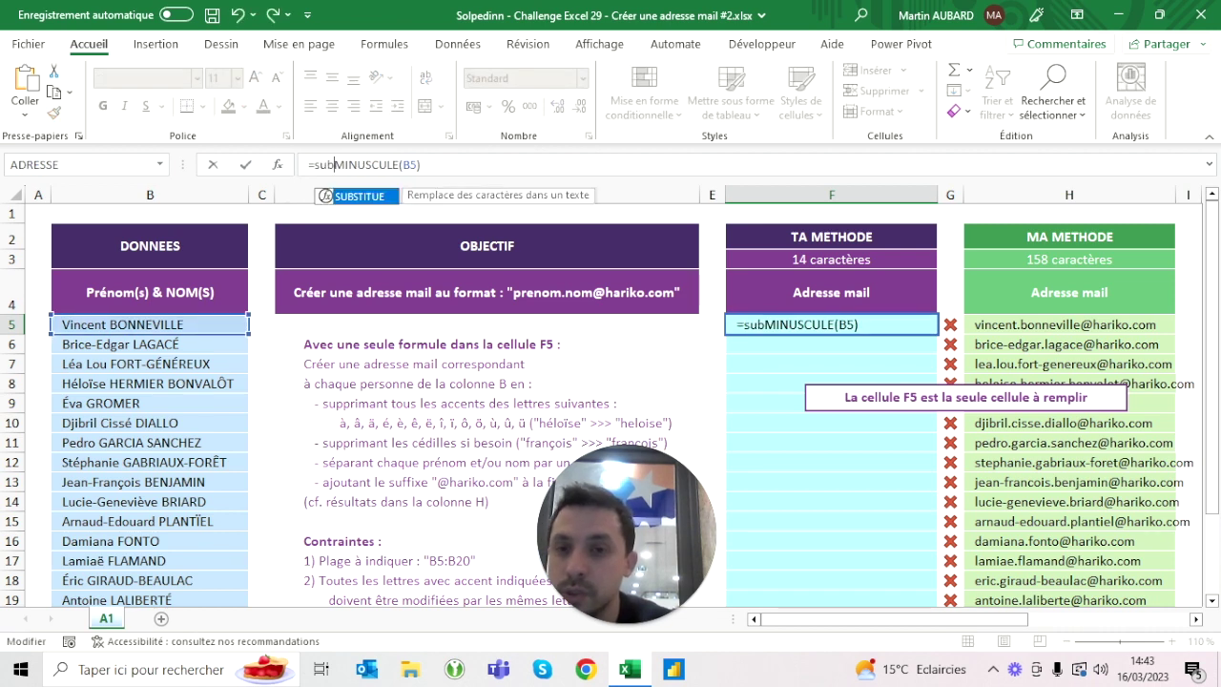
{"action": "key", "text": "Tab"}
{"action": "type", "text": ";\" \";"}
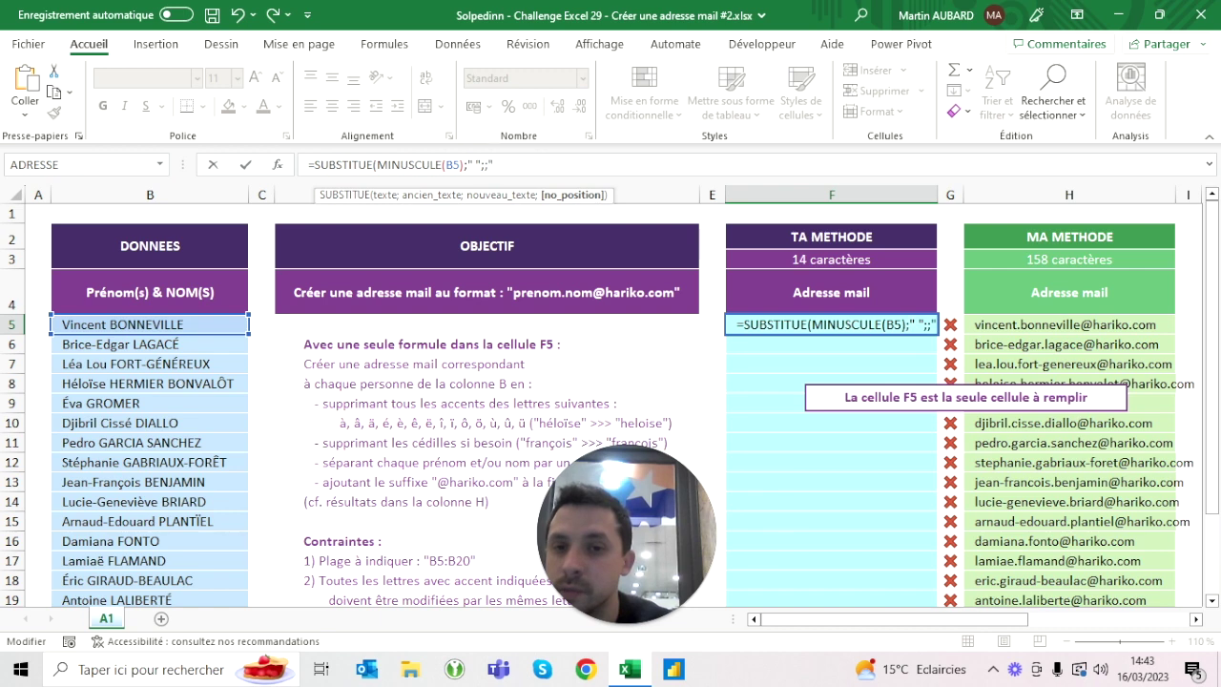
{"action": "type", "text": ")"}
{"action": "key", "text": "Return"}
{"action": "key", "text": "Up"}
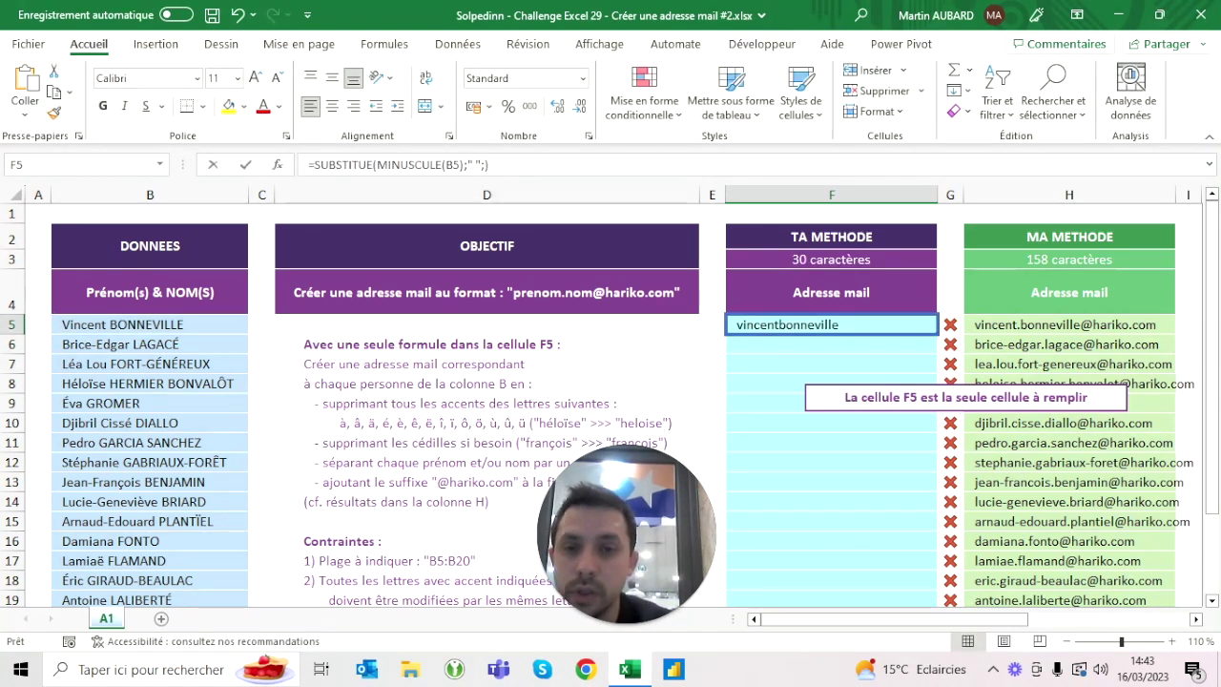
Make SUBSTITUE replace each space with a dot, giving =SUBSTITUE(MINUSCULE(B5);" ";".")
{"action": "key", "text": "F2"}
{"action": "type", "text": "@"}
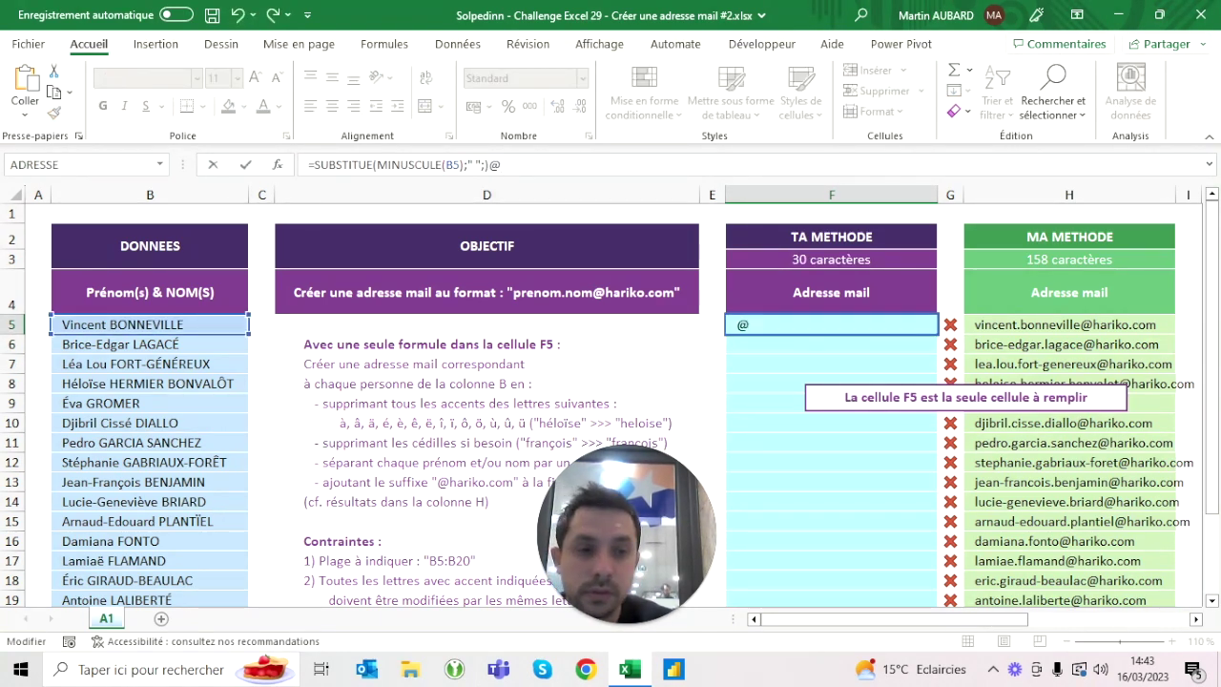
{"action": "key", "text": "Escape"}
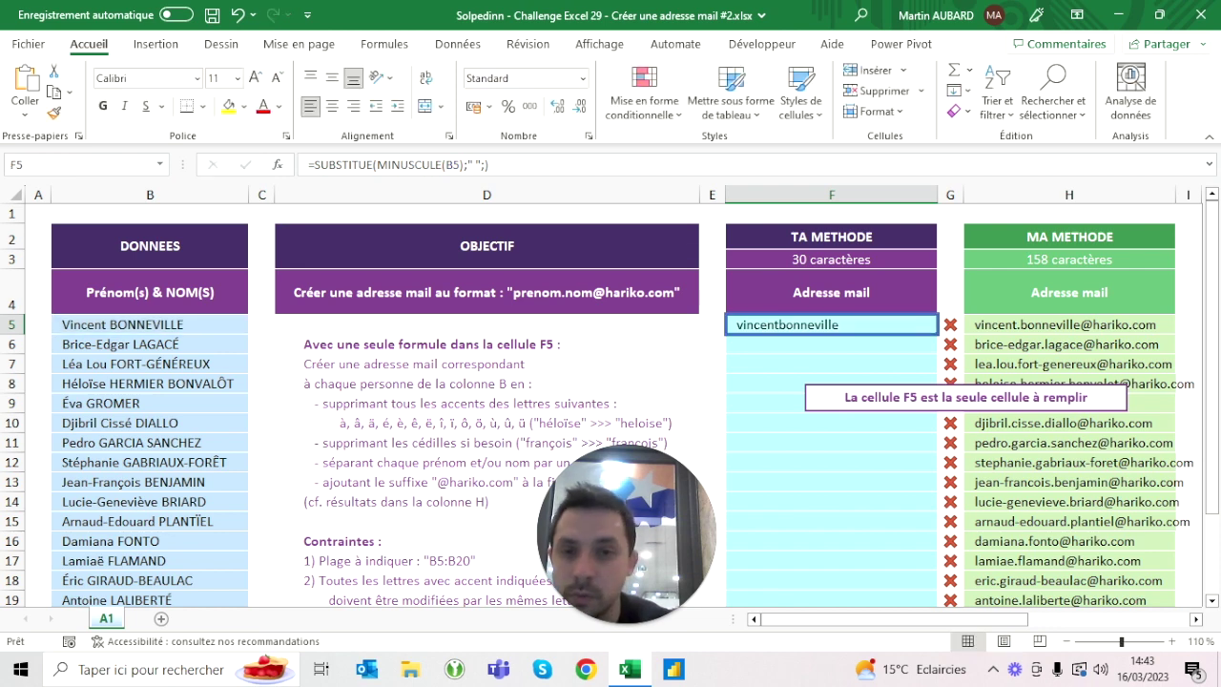
{"action": "key", "text": "F2"}
{"action": "key", "text": "Left"}
{"action": "type", "text": "\".\""}
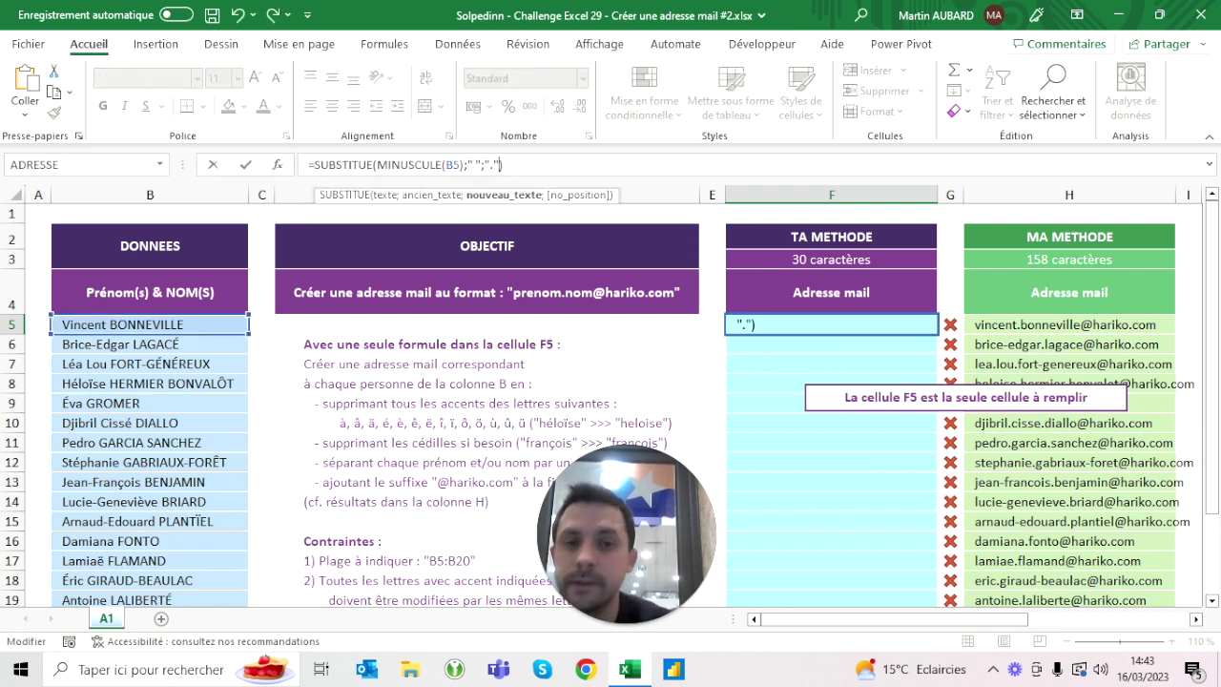
{"action": "key", "text": "ctrl+Return"}
{"action": "key", "text": "F2"}
{"action": "type", "text": "&\"@"}
{"action": "key", "text": "BackSpace"}
{"action": "key", "text": "BackSpace"}
{"action": "type", "text": "\"h"}
{"action": "key", "text": "BackSpace"}
{"action": "type", "text": "@hariko.com\""}
{"action": "key", "text": "ctrl+Return"}
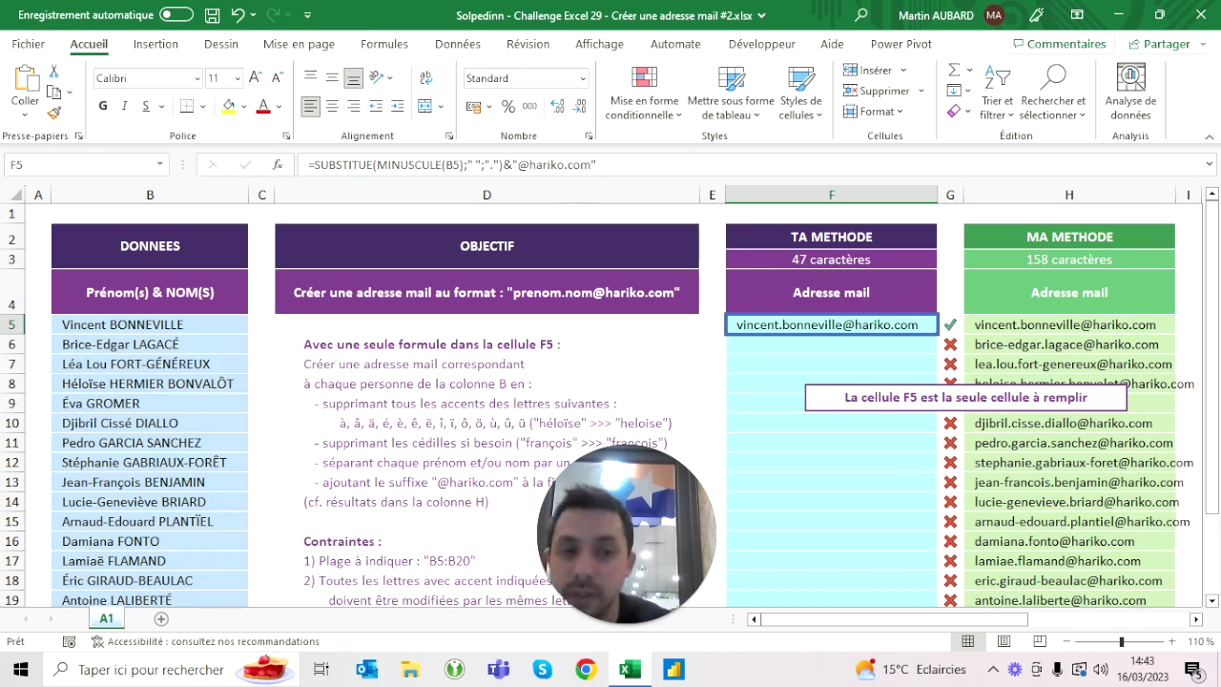
{"action": "left_click", "coordinate": [831, 292]}
Copy the F5 address formula into F6:F9
{"action": "left_click", "coordinate": [831, 325]}
{"action": "key", "text": "ctrl+c"}
{"action": "key", "text": "Down"}
{"action": "key", "text": "shift+Down"}
{"action": "key", "text": "shift+Down"}
{"action": "key", "text": "shift+Down"}
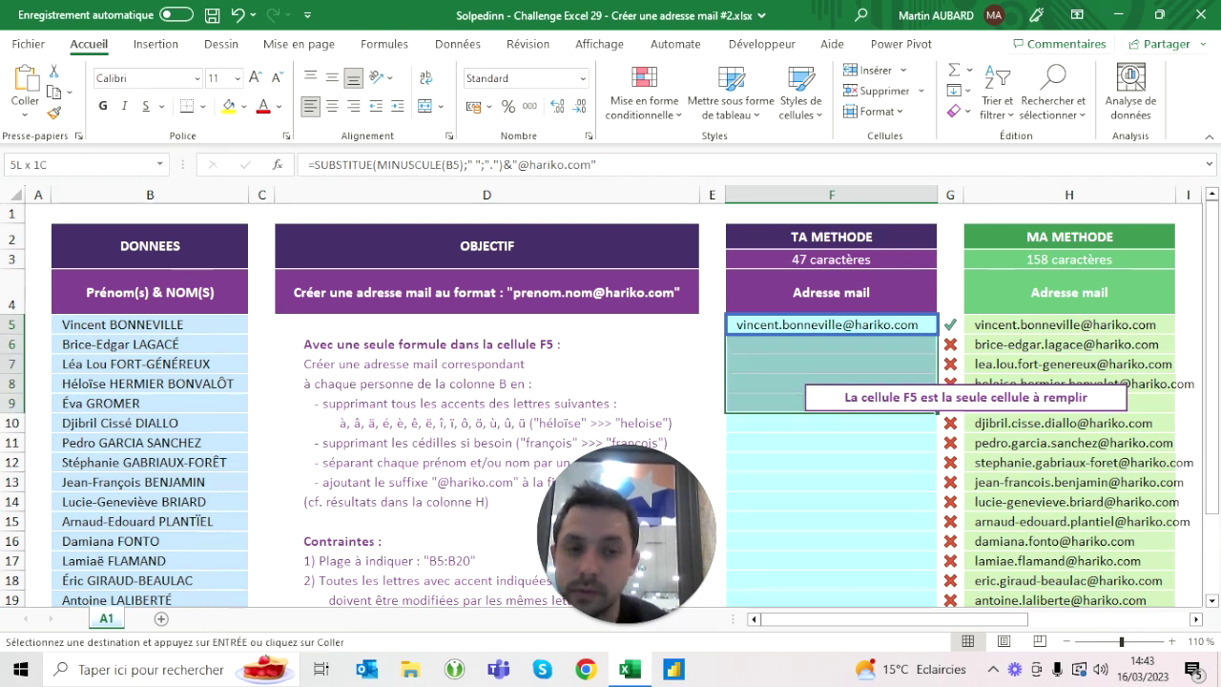
{"action": "key", "text": "Return"}
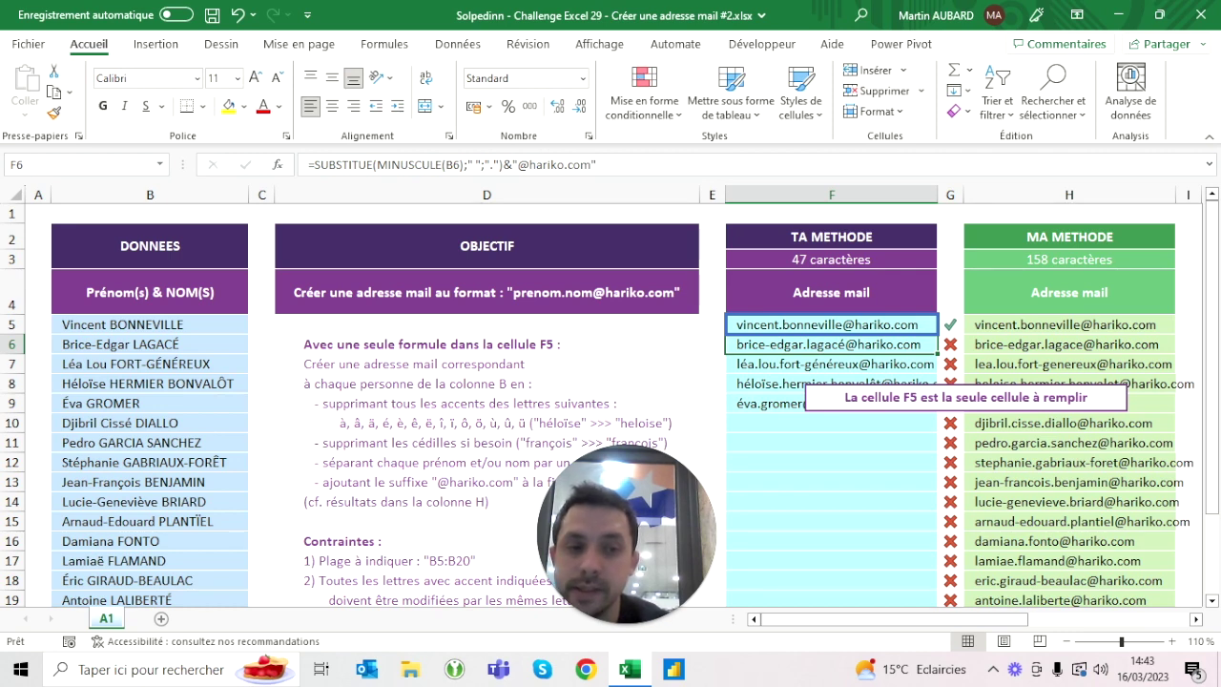
Compare the results with the expected address in H6, then select the copied formulas in F5:F9
{"action": "left_click", "coordinate": [1068, 344]}
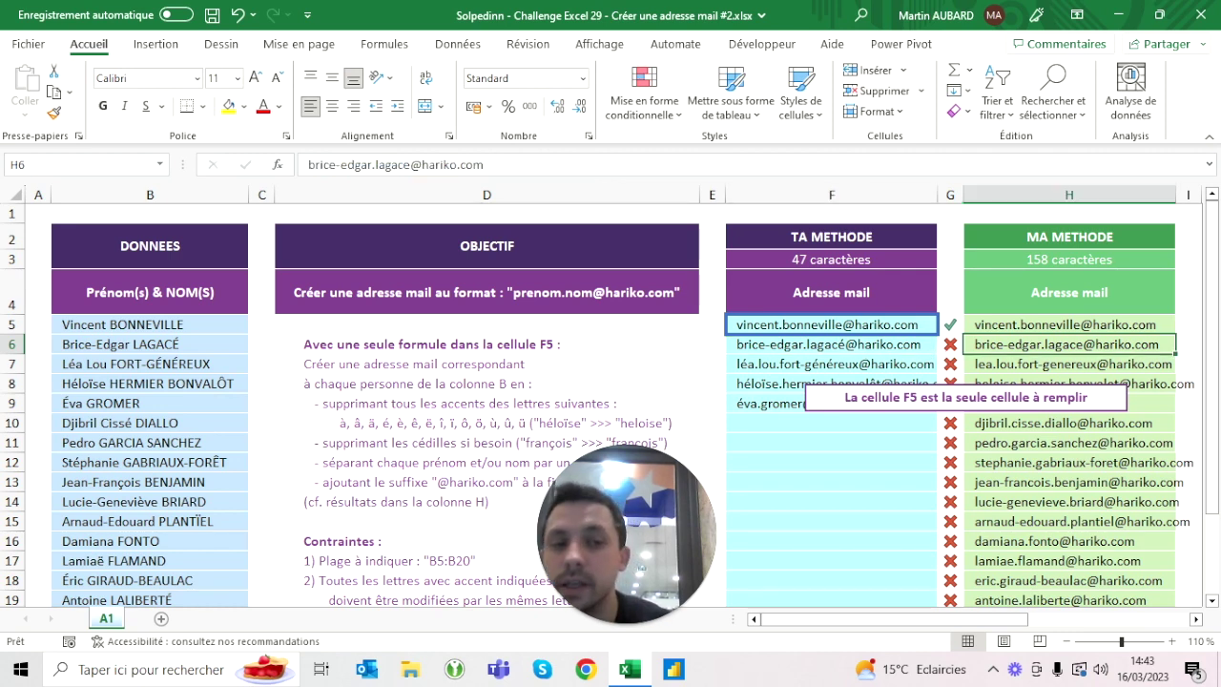
{"action": "key", "text": "Left"}
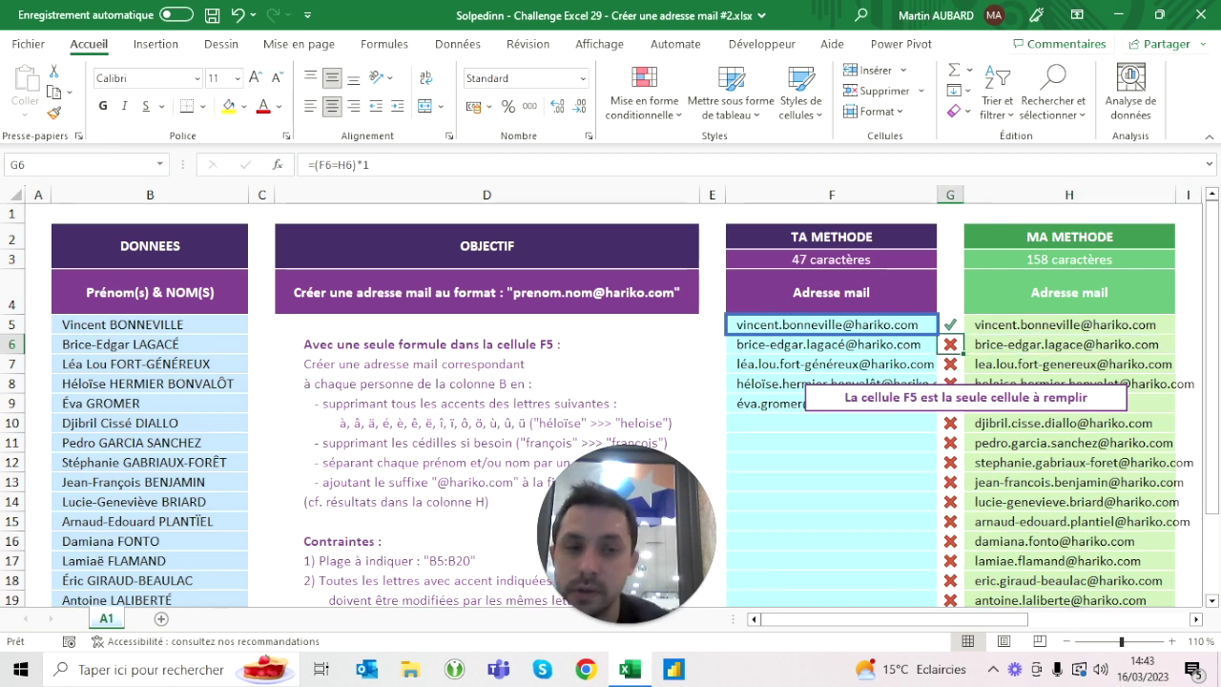
{"action": "key", "text": "Left"}
{"action": "key", "text": "Up"}
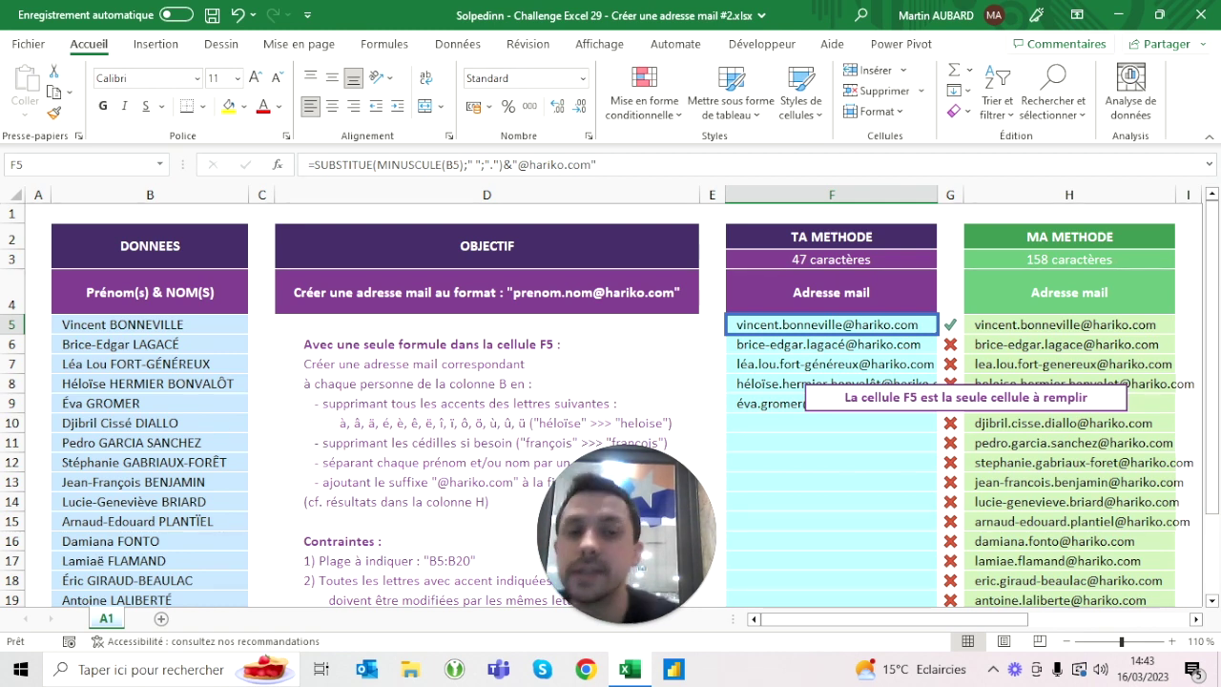
{"action": "key", "text": "Up"}
{"action": "key", "text": "Down"}
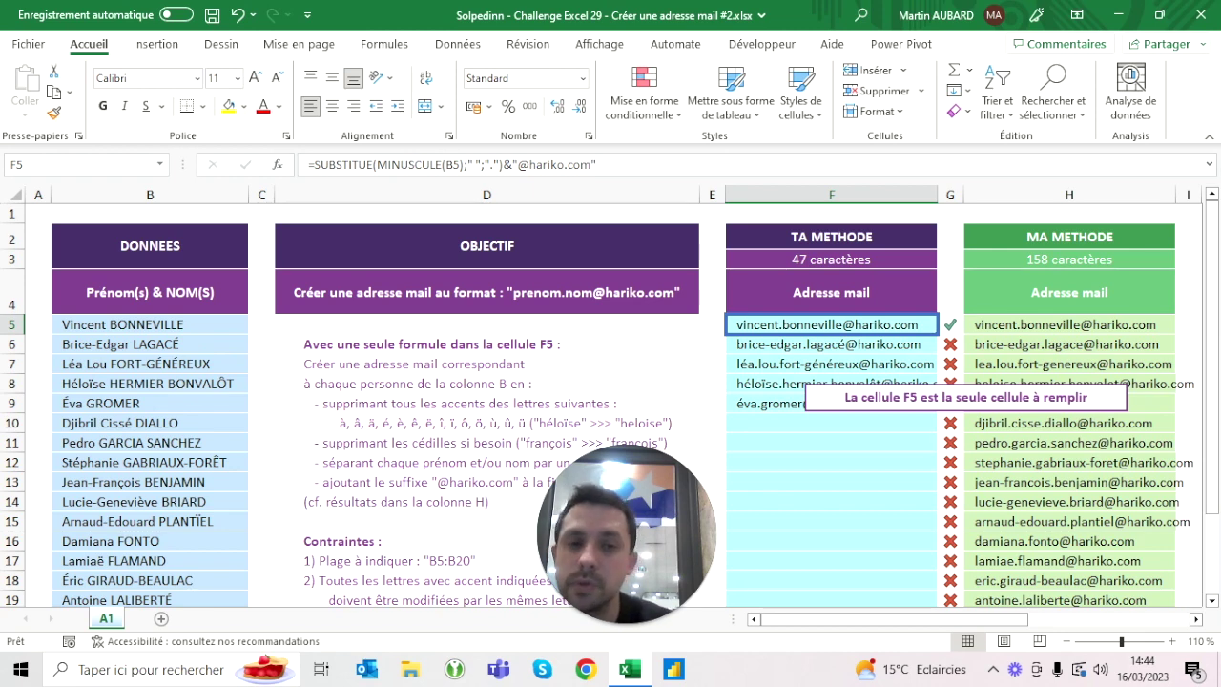
{"action": "left_click_drag", "start_coordinate": [831, 324], "coordinate": [831, 402]}
Clear the test formulas from F5:F9 and review the names in B5 and accented B8
{"action": "key", "text": "Delete"}
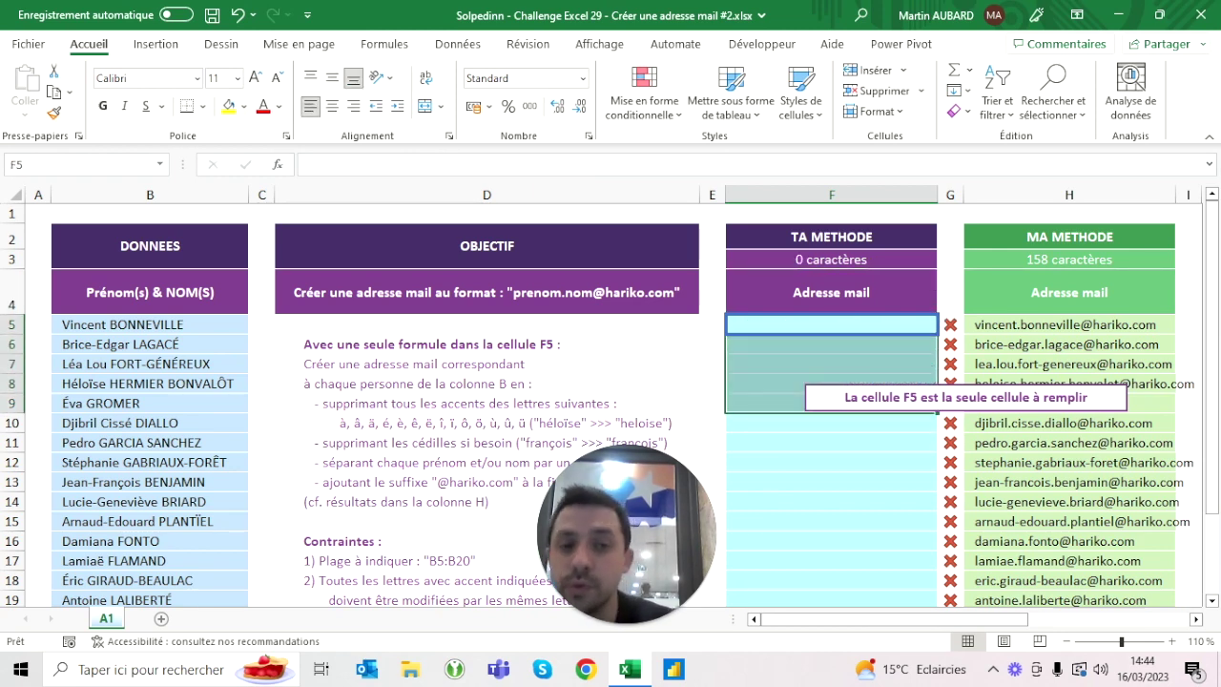
{"action": "key", "text": "Up"}
{"action": "key", "text": "Down"}
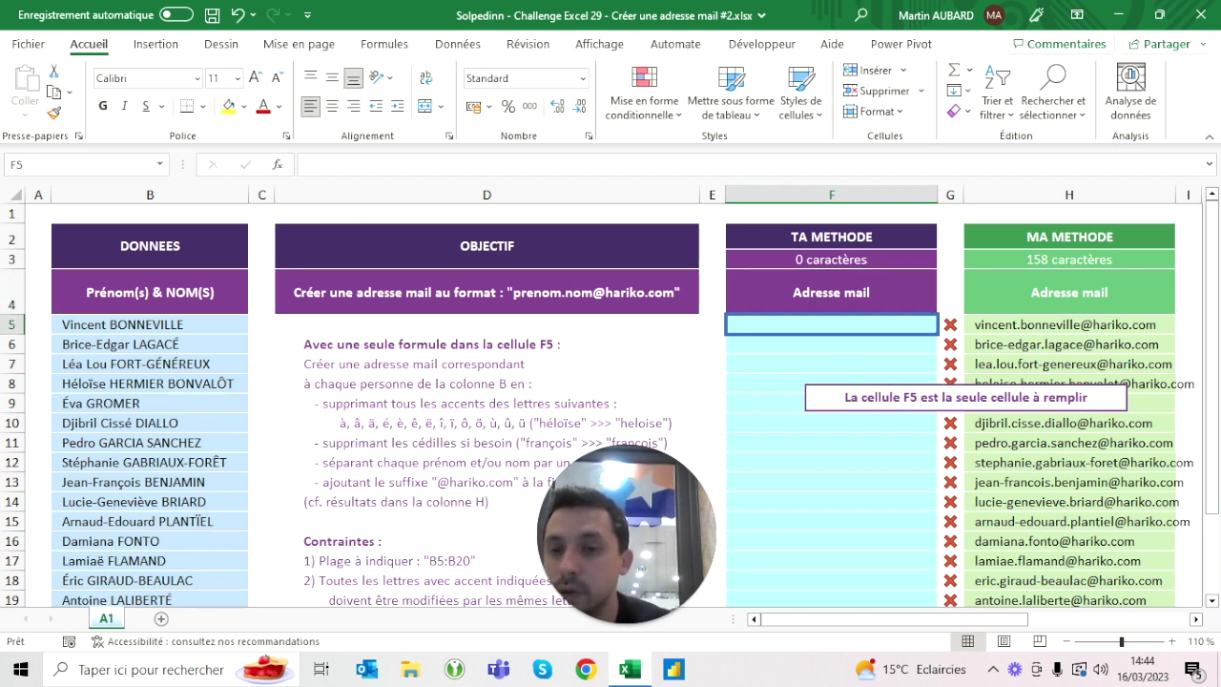
{"action": "left_click", "coordinate": [150, 324]}
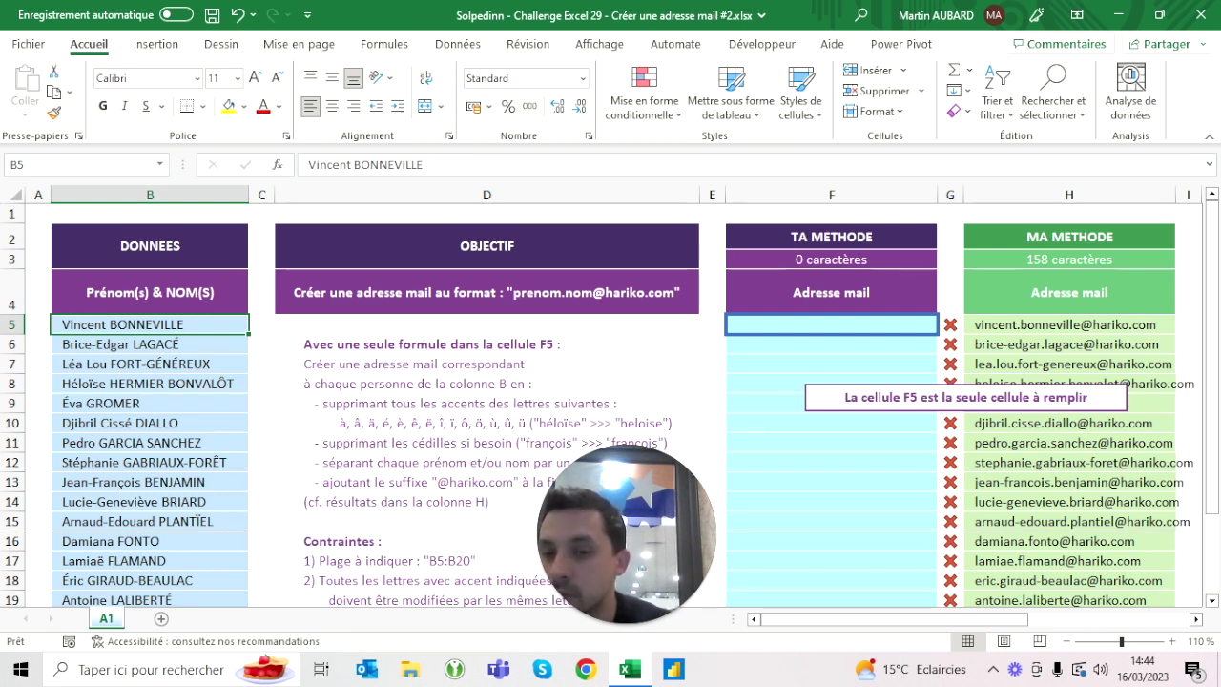
{"action": "left_click", "coordinate": [149, 383]}
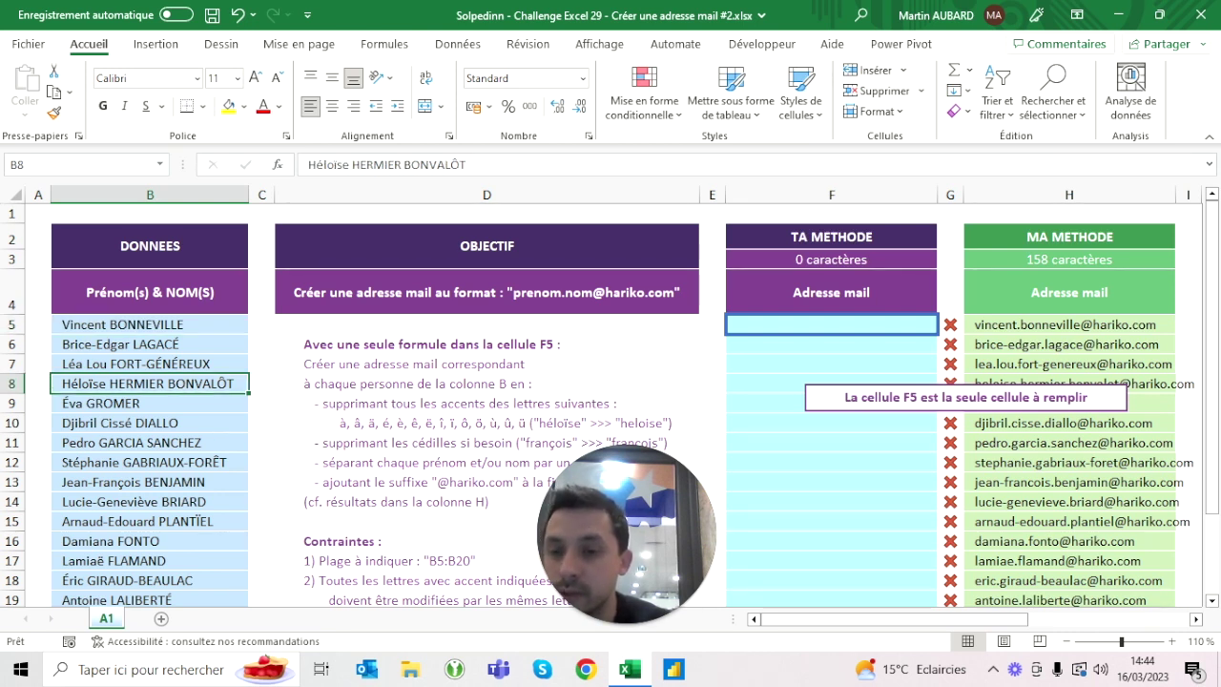
Move the fill reminder box down to row 12 and start a new formula in F8 with =
{"action": "scroll", "coordinate": [610, 382], "scroll_direction": "down", "scroll_amount": 1}
{"action": "left_click", "coordinate": [831, 317]}
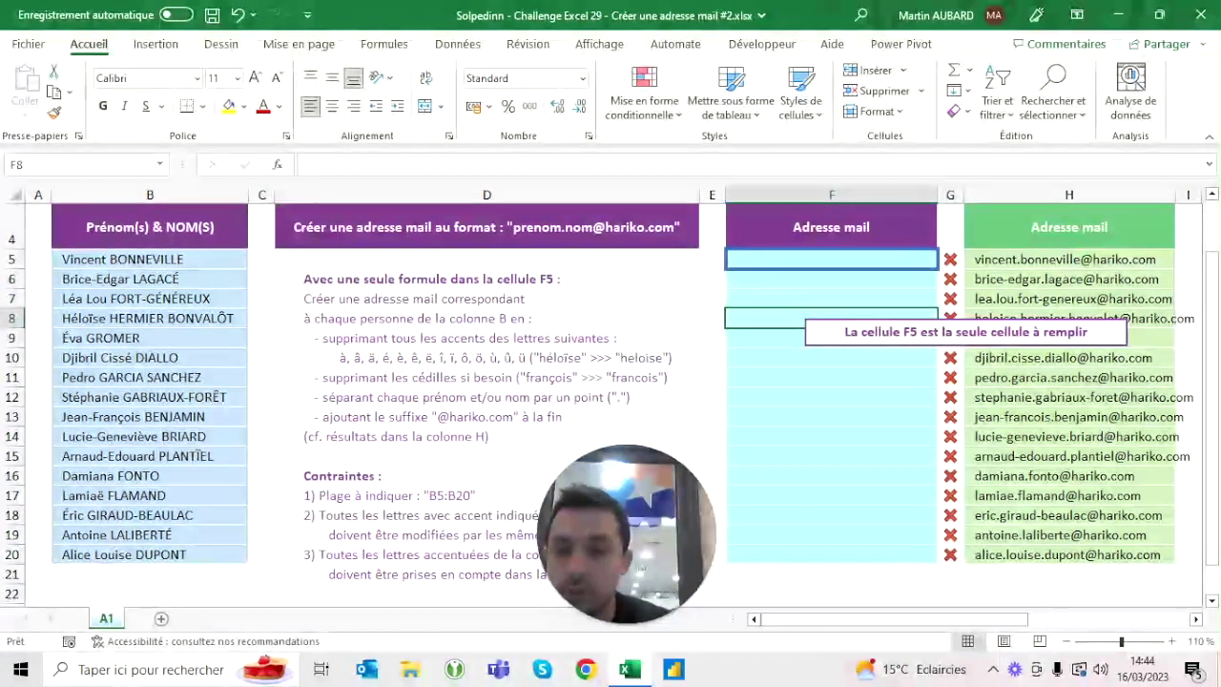
{"action": "scroll", "coordinate": [610, 382], "scroll_direction": "up", "scroll_amount": 2}
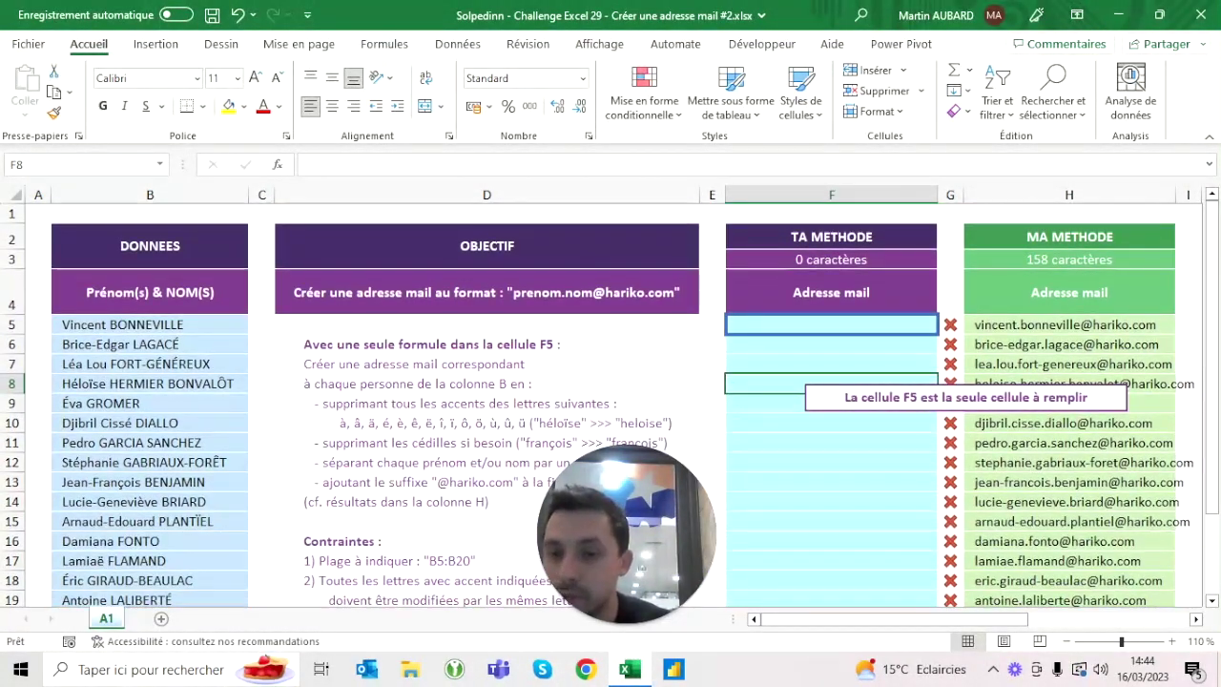
{"action": "left_click_drag", "start_coordinate": [965, 396], "coordinate": [998, 460]}
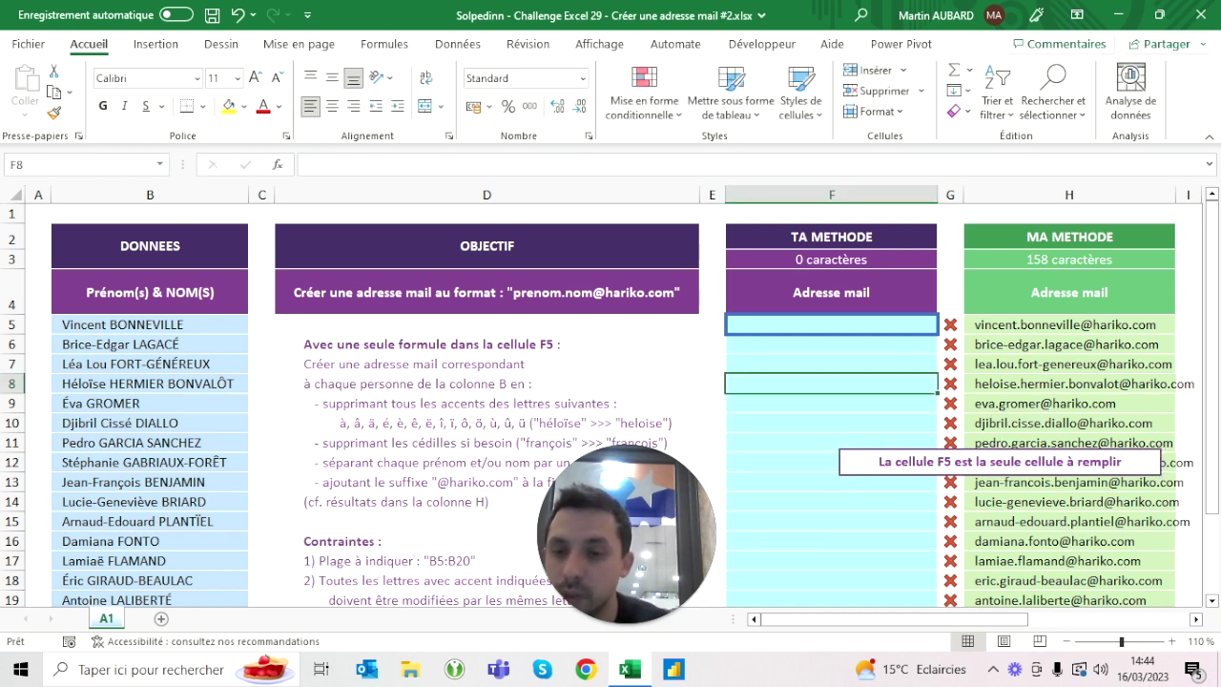
{"action": "type", "text": "="}
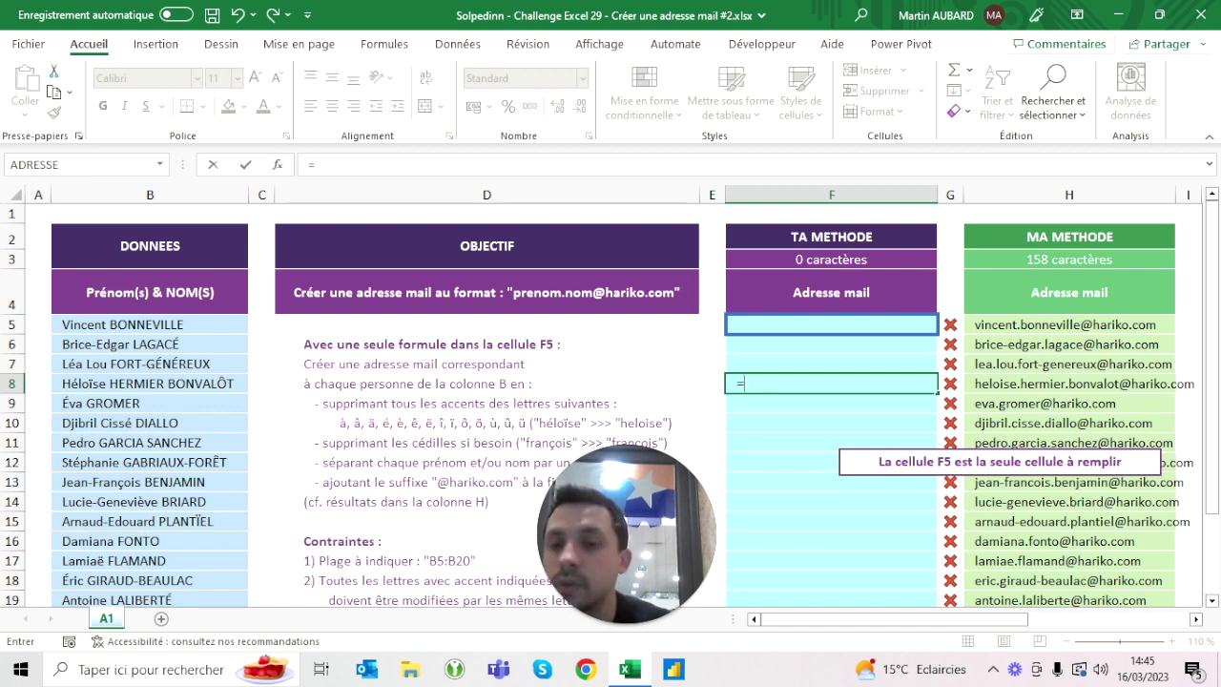
Enter =SUBSTITUE(B8;"é";"e") in F8 to replace é with e in the name
{"action": "type", "text": "subs"}
{"action": "key", "text": "Tab"}
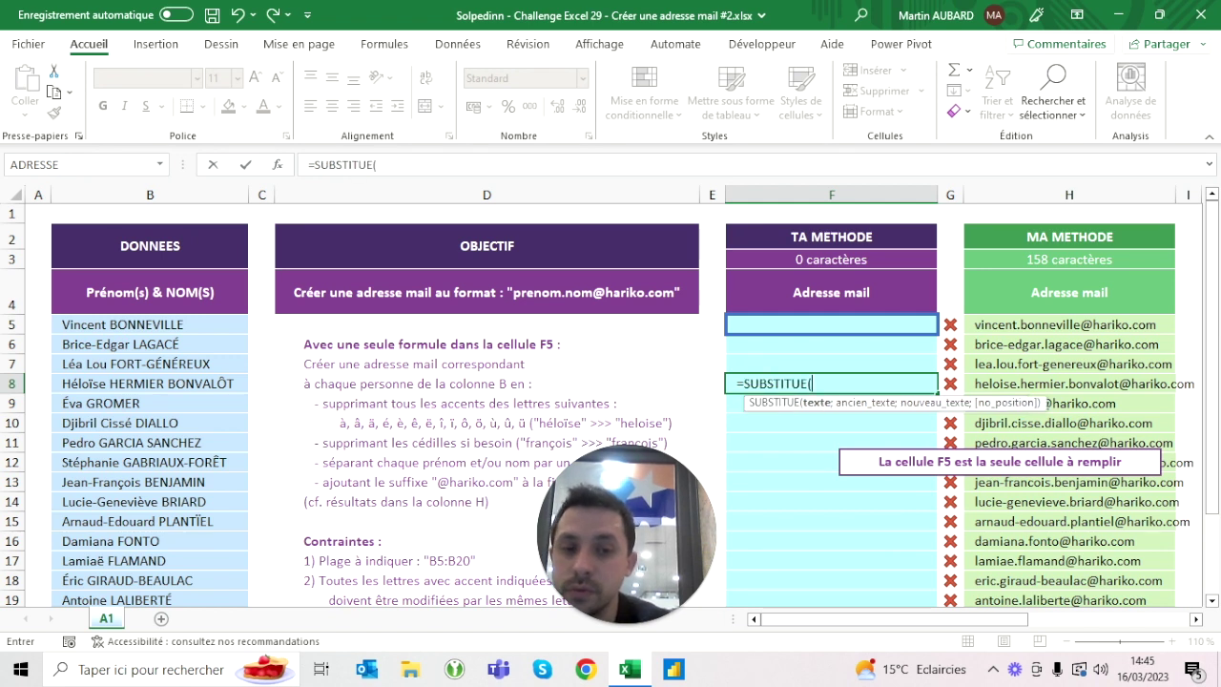
{"action": "left_click", "coordinate": [150, 383]}
{"action": "type", "text": ";\"é\";\""}
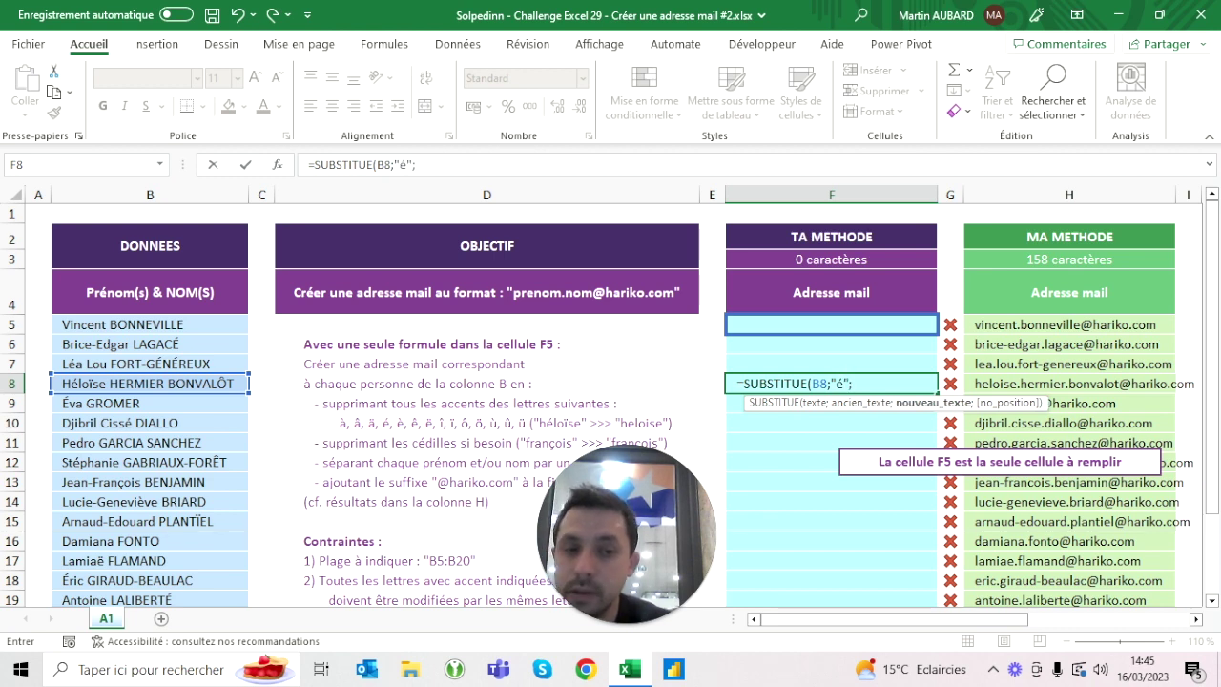
{"action": "type", "text": "e\")"}
{"action": "key", "text": "ctrl+Return"}
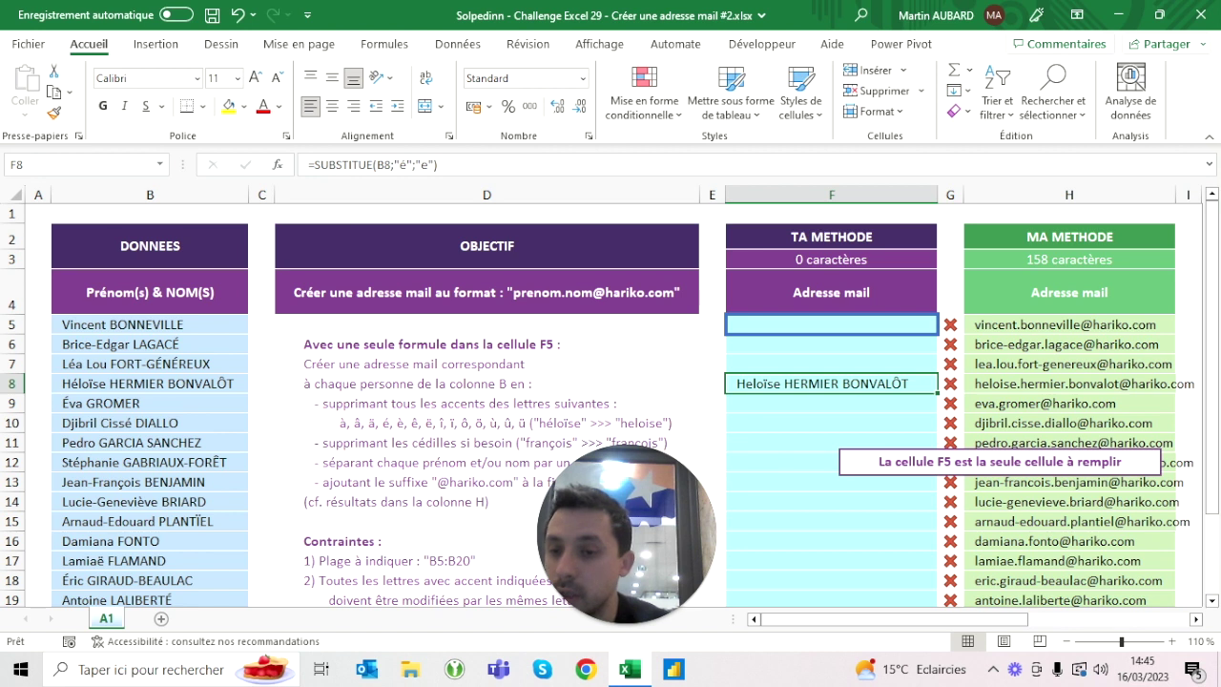
{"action": "left_click", "coordinate": [150, 384]}
{"action": "left_click", "coordinate": [830, 383]}
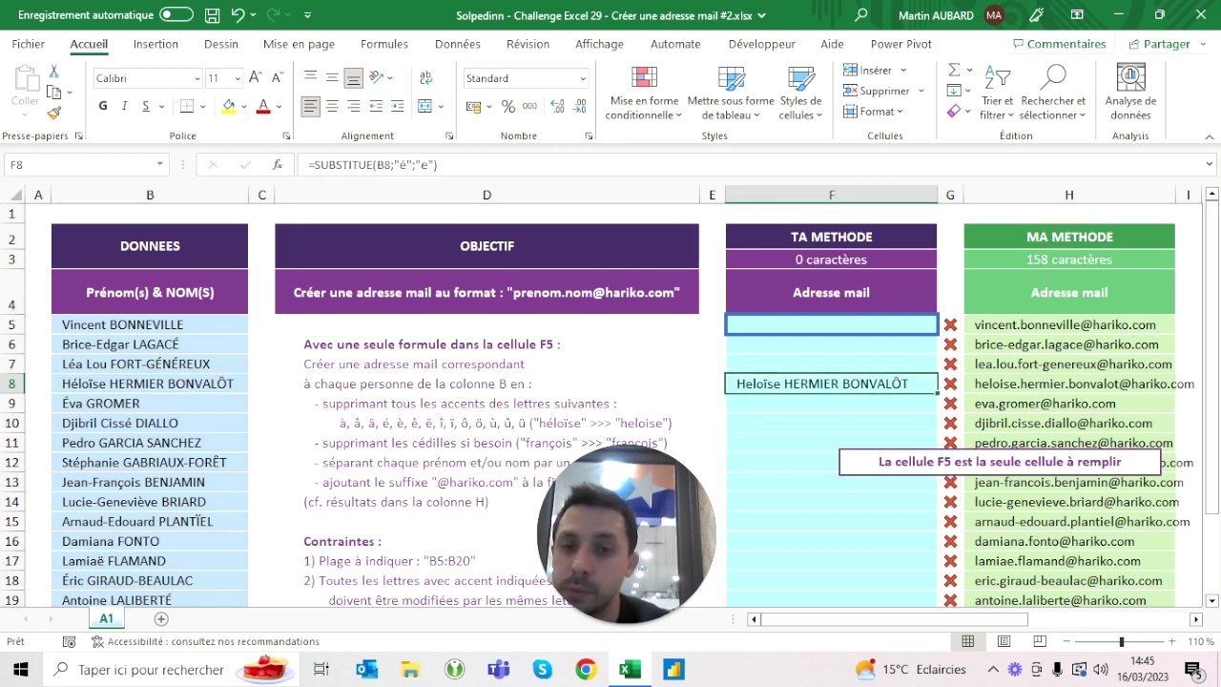
Try the accent list {"é";"ï"} in the formula, then revert to the single é substitution
{"action": "left_click", "coordinate": [408, 165]}
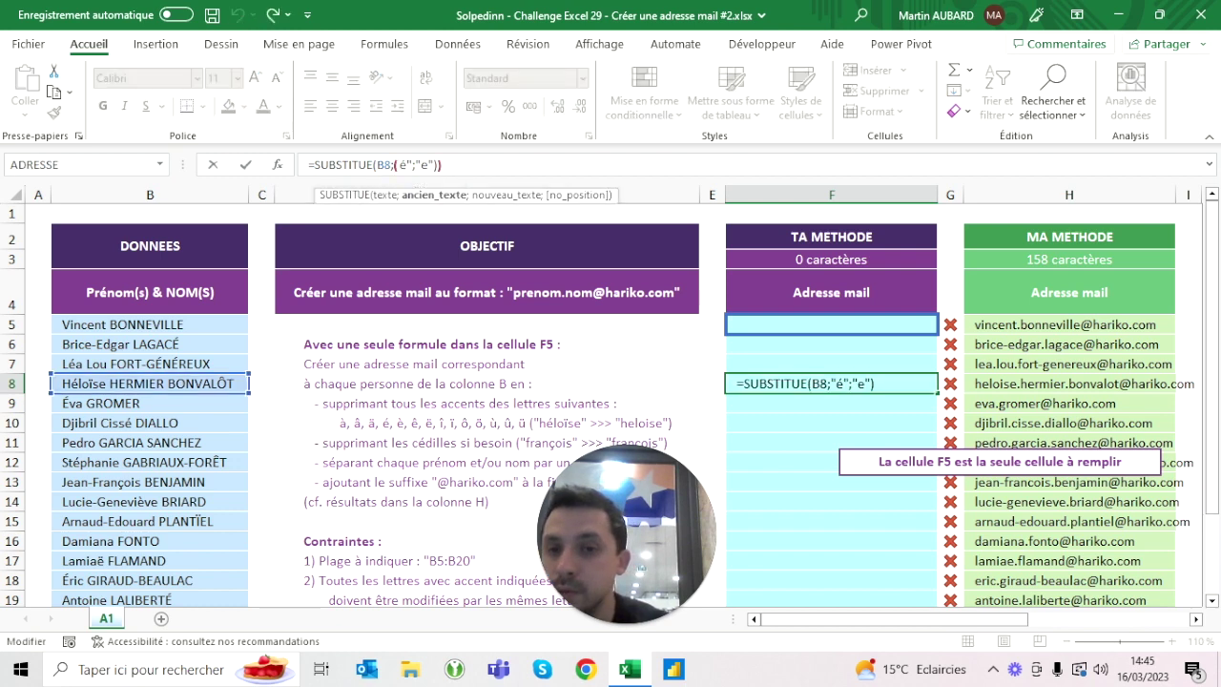
{"action": "type", "text": "{"}
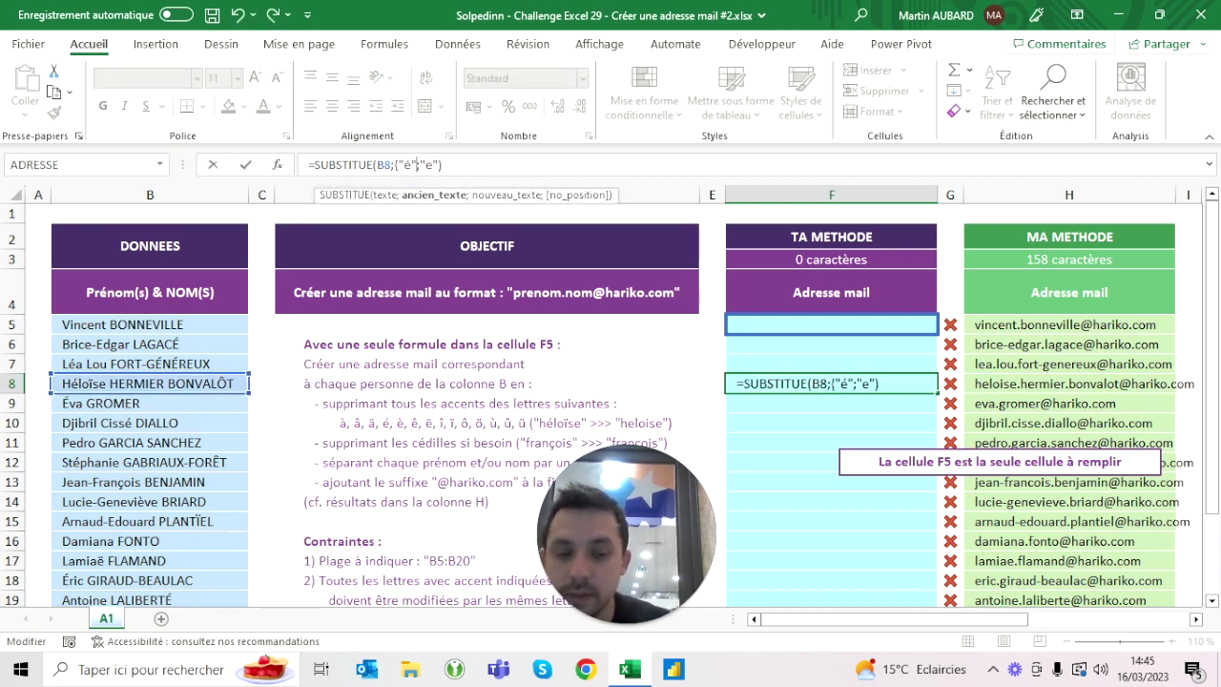
{"action": "type", "text": ";\"}"}
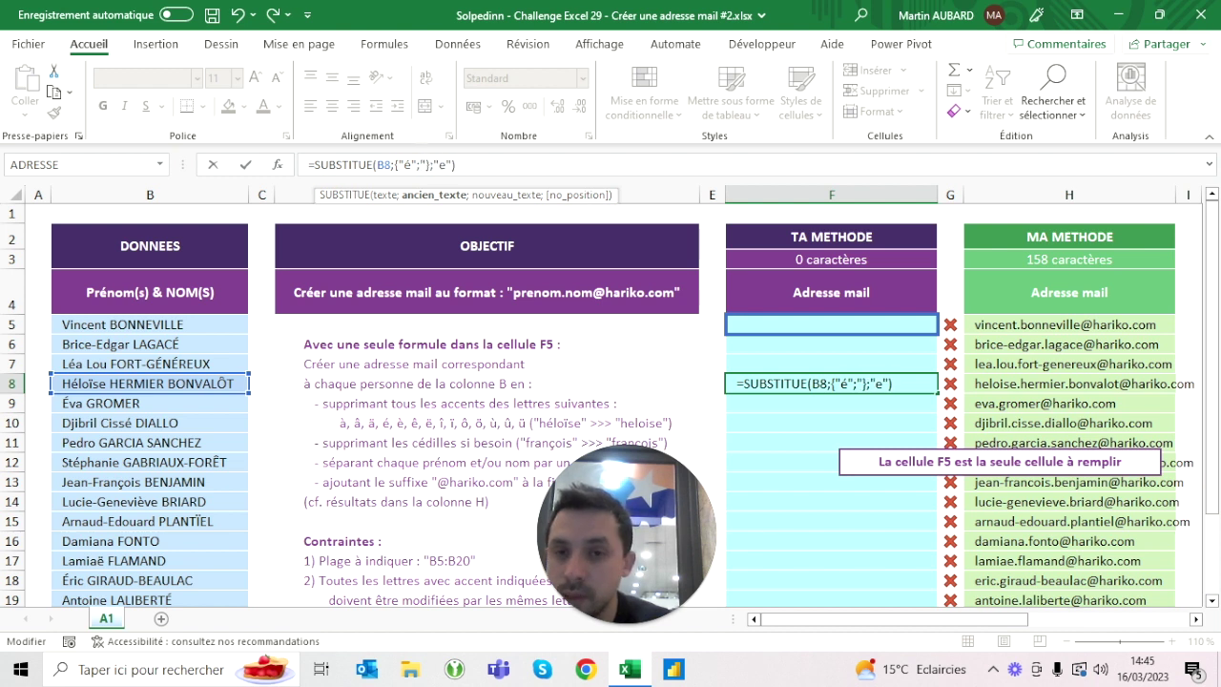
{"action": "type", "text": "ï\""}
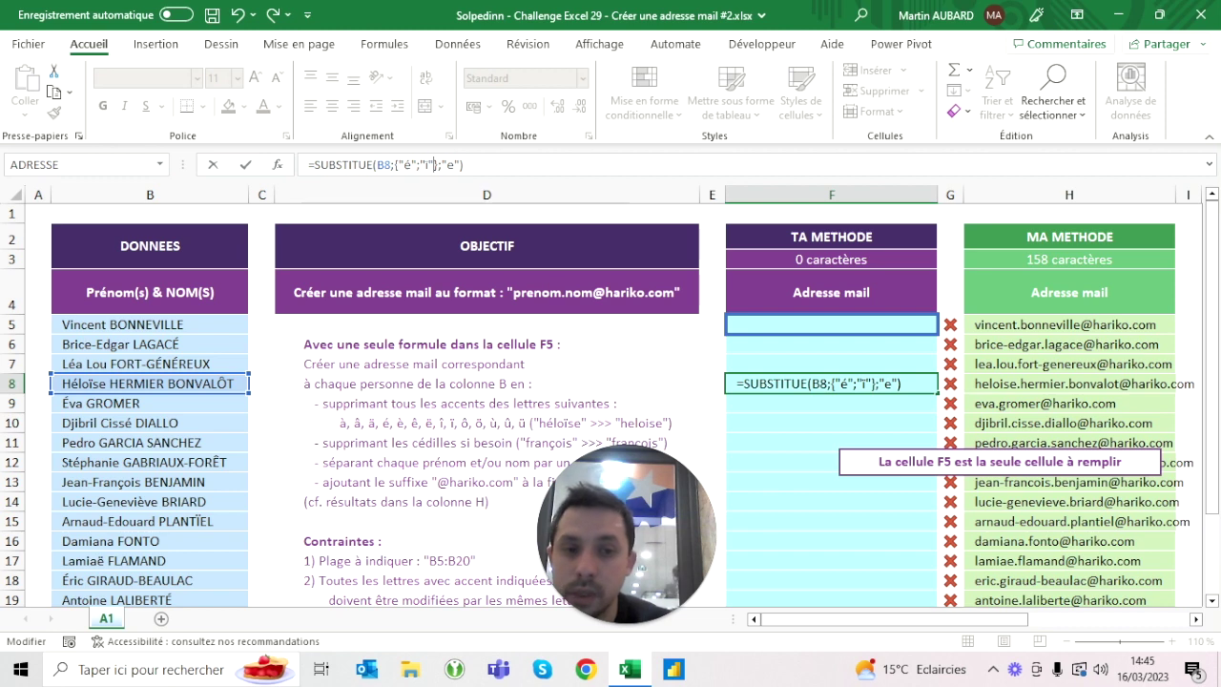
{"action": "key", "text": "ctrl+Return"}
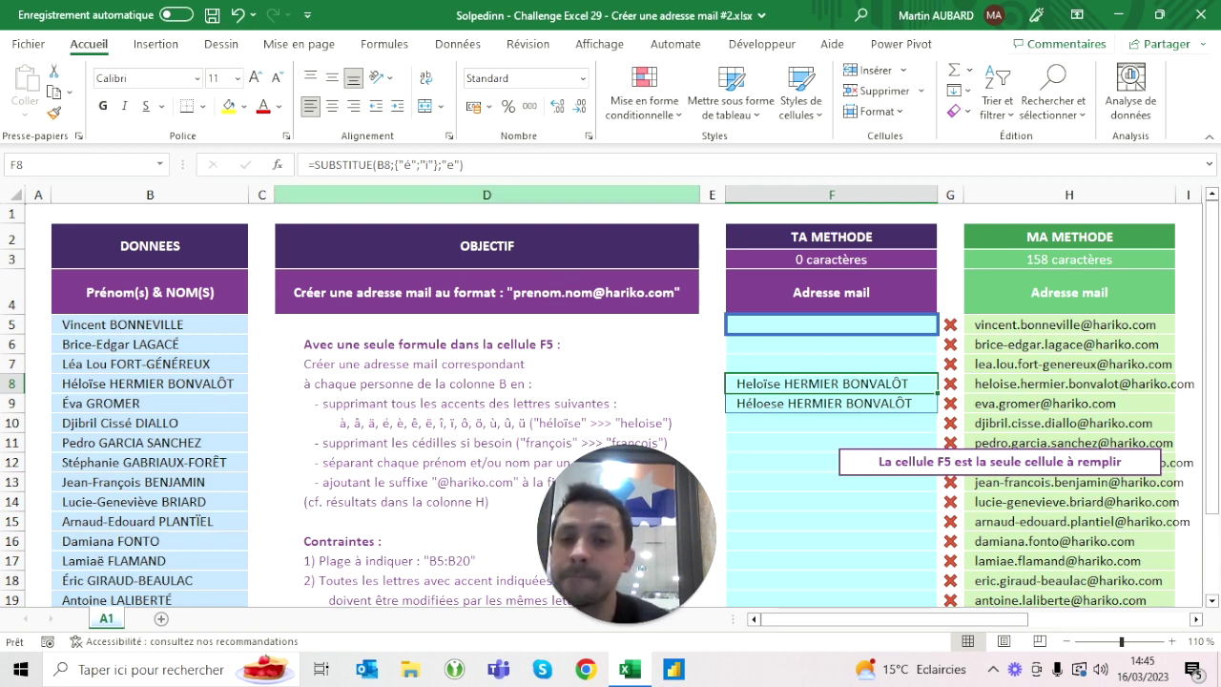
{"action": "left_click", "coordinate": [436, 164]}
{"action": "key", "text": "BackSpace"}
{"action": "key", "text": "BackSpace"}
{"action": "key", "text": "BackSpace"}
{"action": "key", "text": "BackSpace"}
{"action": "key", "text": "BackSpace"}
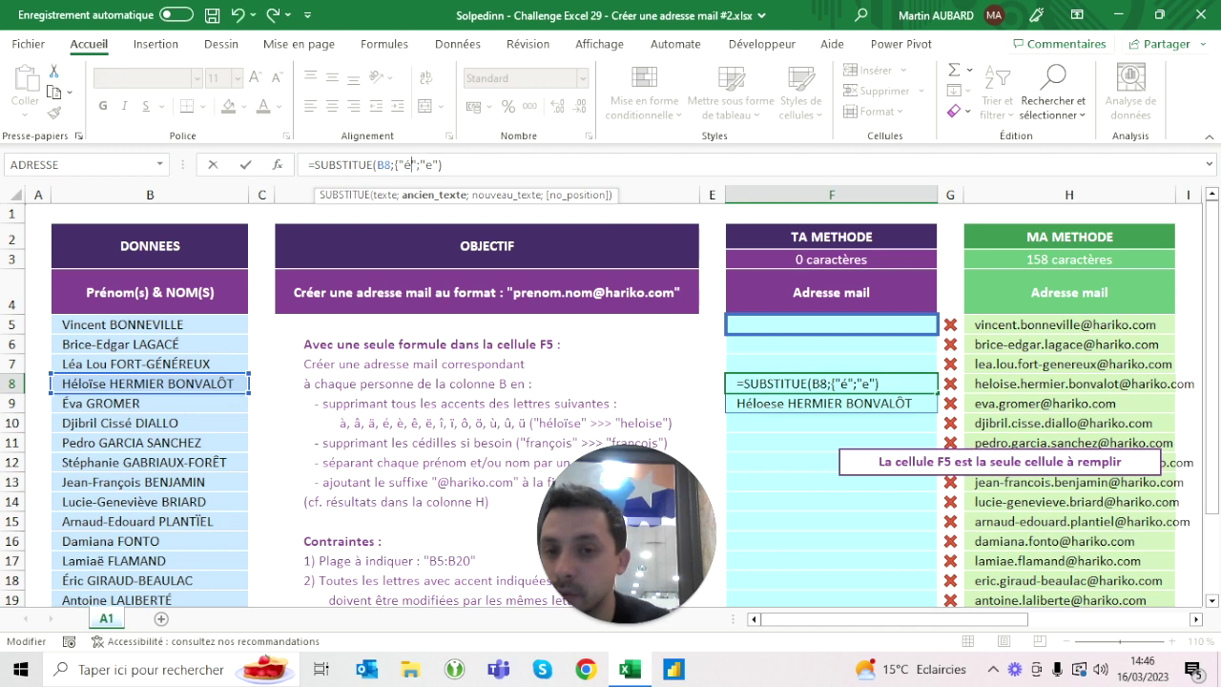
{"action": "key", "text": "BackSpace"}
{"action": "key", "text": "ctrl+Return"}
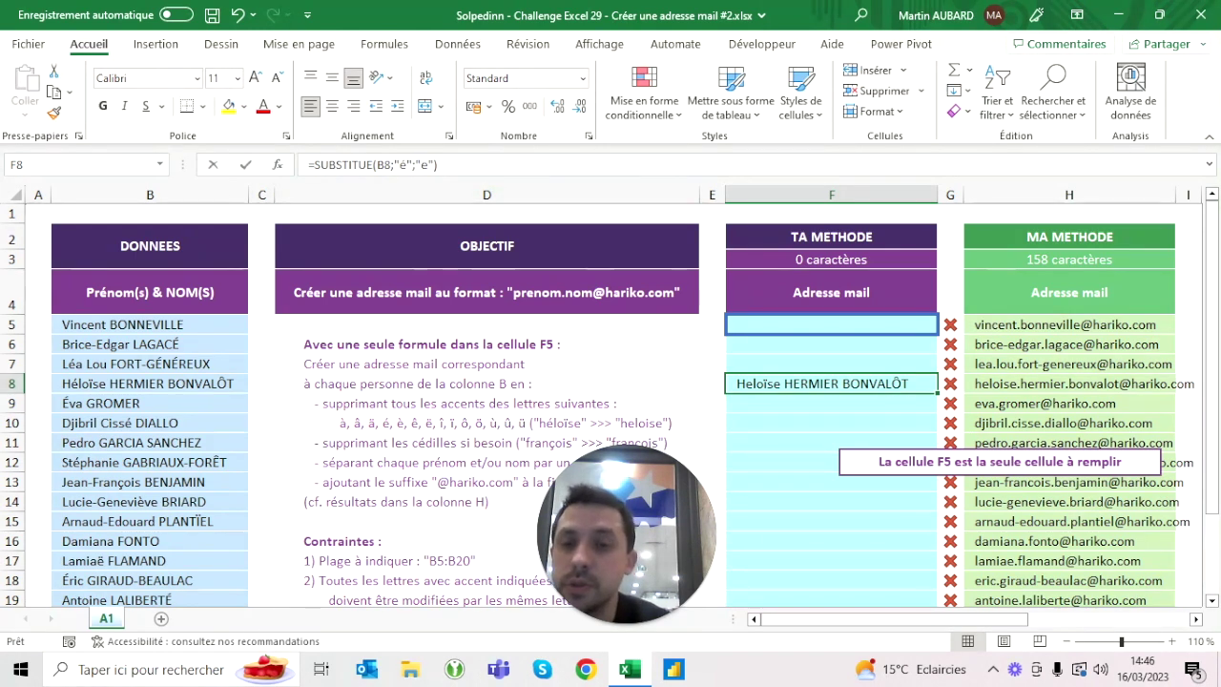
{"action": "key", "text": "F2"}
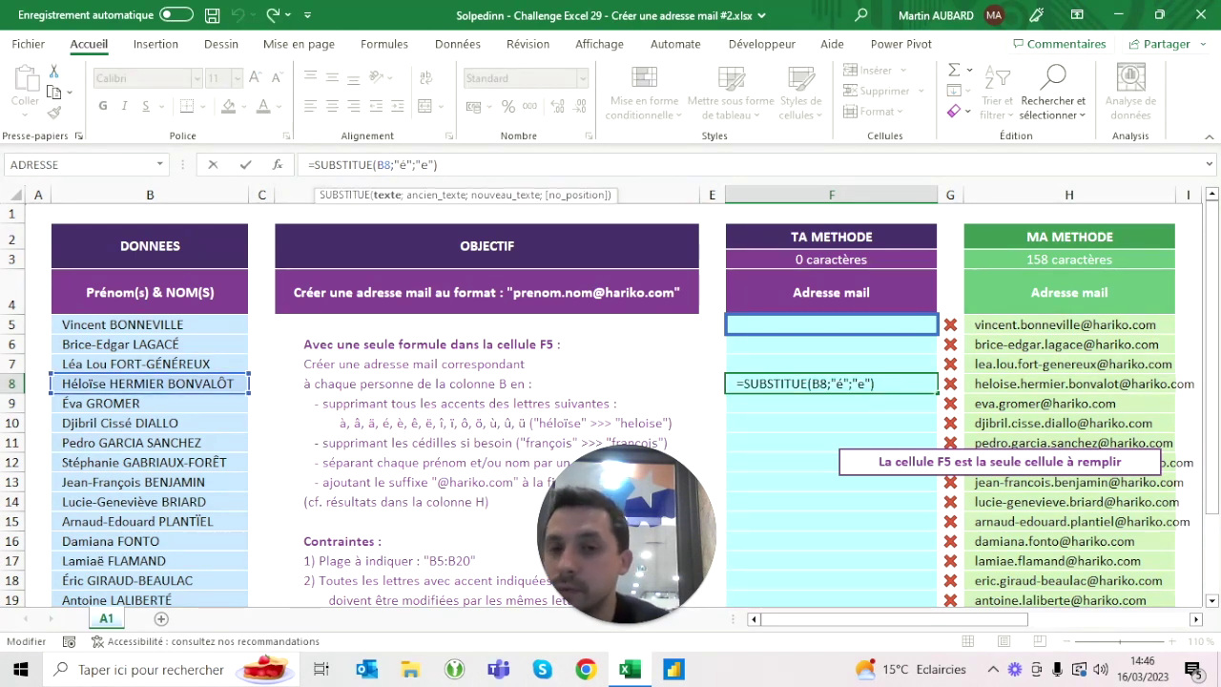
{"action": "key", "text": "Escape"}
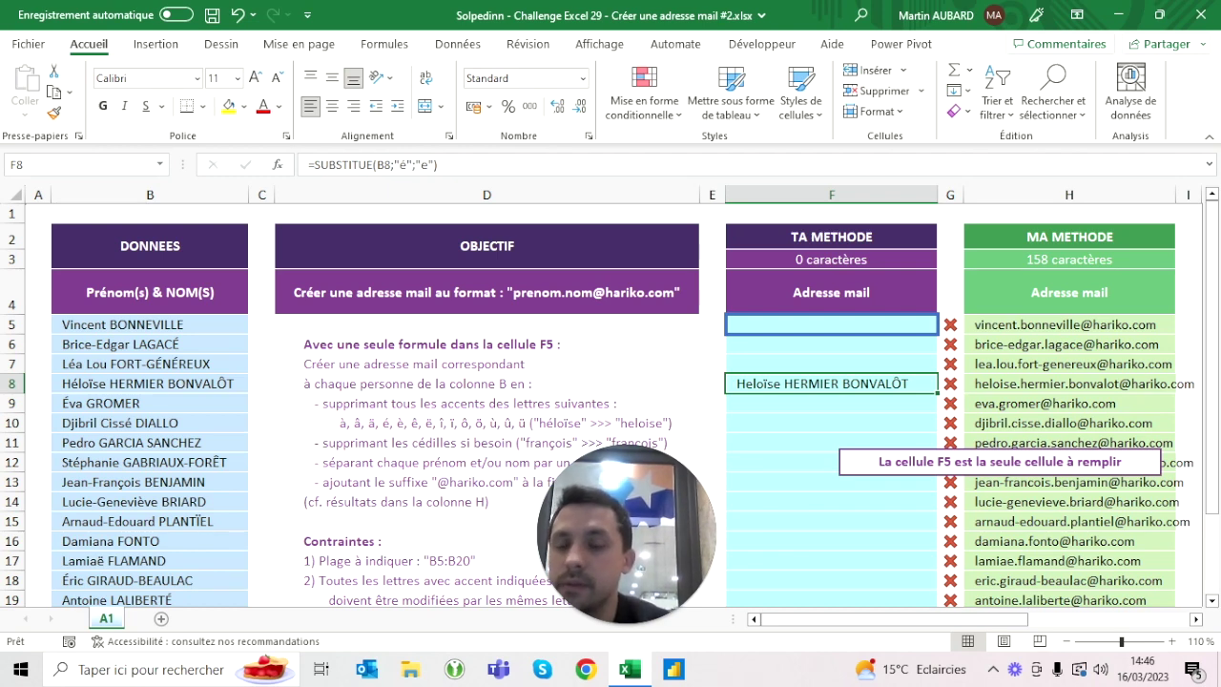
{"action": "key", "text": "F2"}
Start a REDUCE in F8 with B8 as the initial value and "é" as the list, dropping SUBSTITUE
{"action": "key", "text": "Home"}
{"action": "key", "text": "Right"}
{"action": "type", "text": "reduce"}
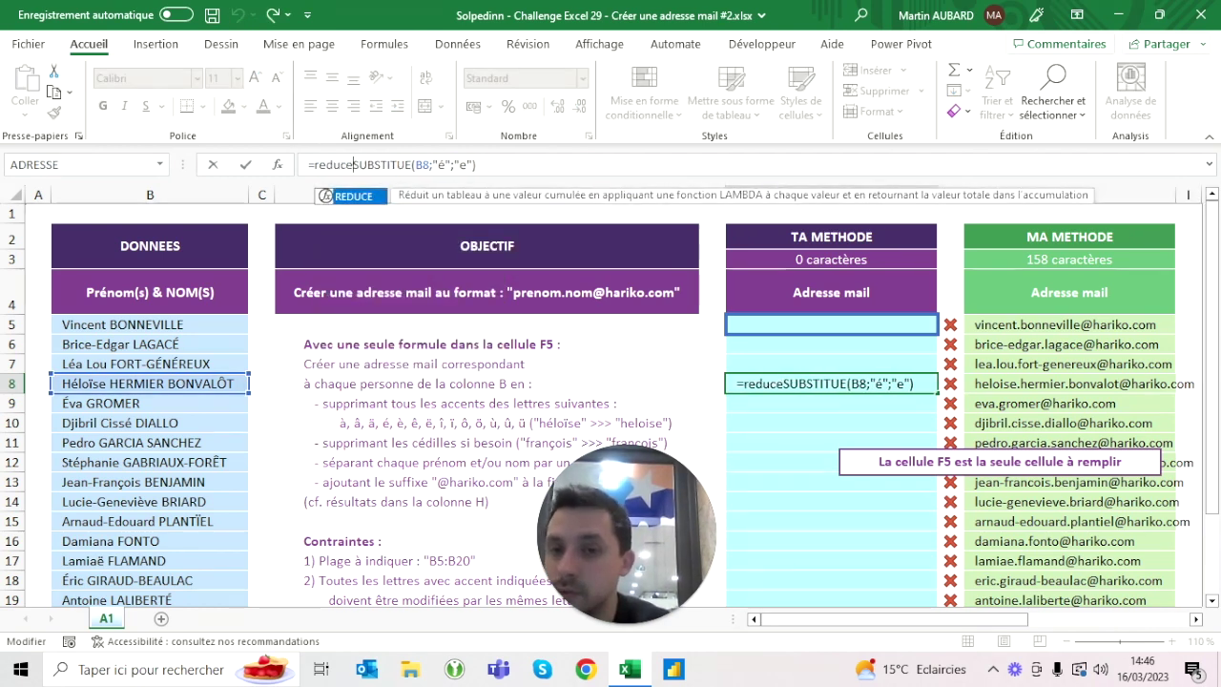
{"action": "type", "text": "("}
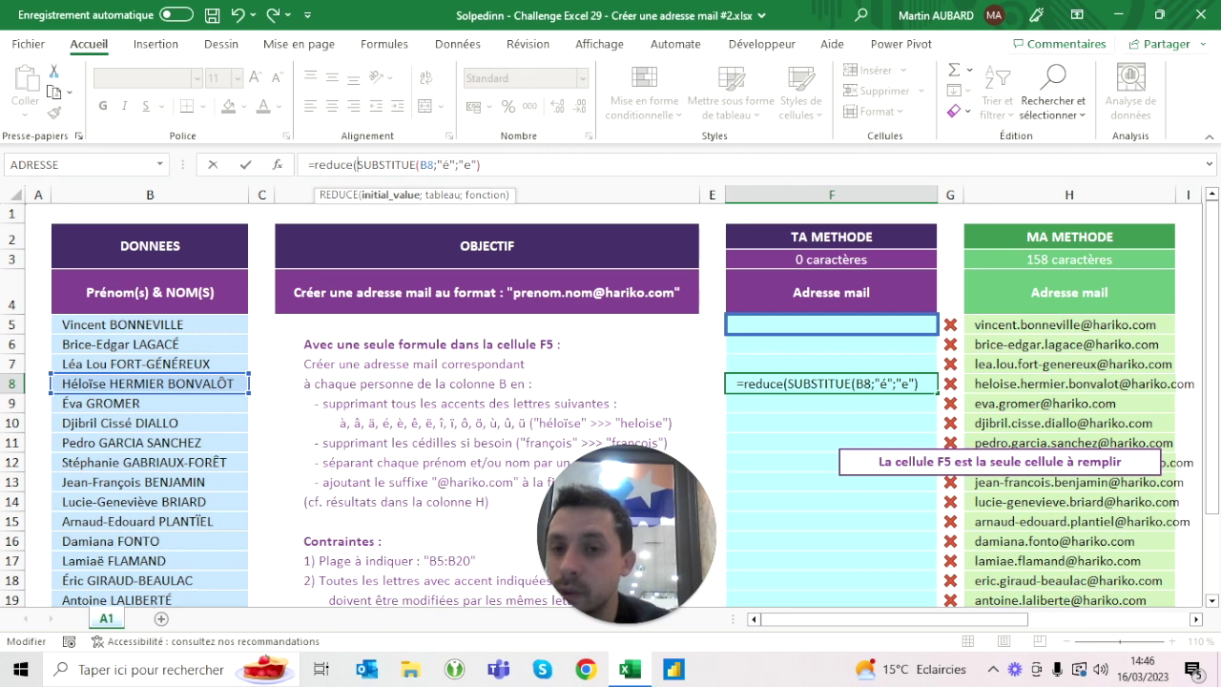
{"action": "key", "text": "F2"}
{"action": "key", "text": "Left"}
{"action": "key", "text": "Left"}
{"action": "key", "text": "Left"}
{"action": "type", "text": ";"}
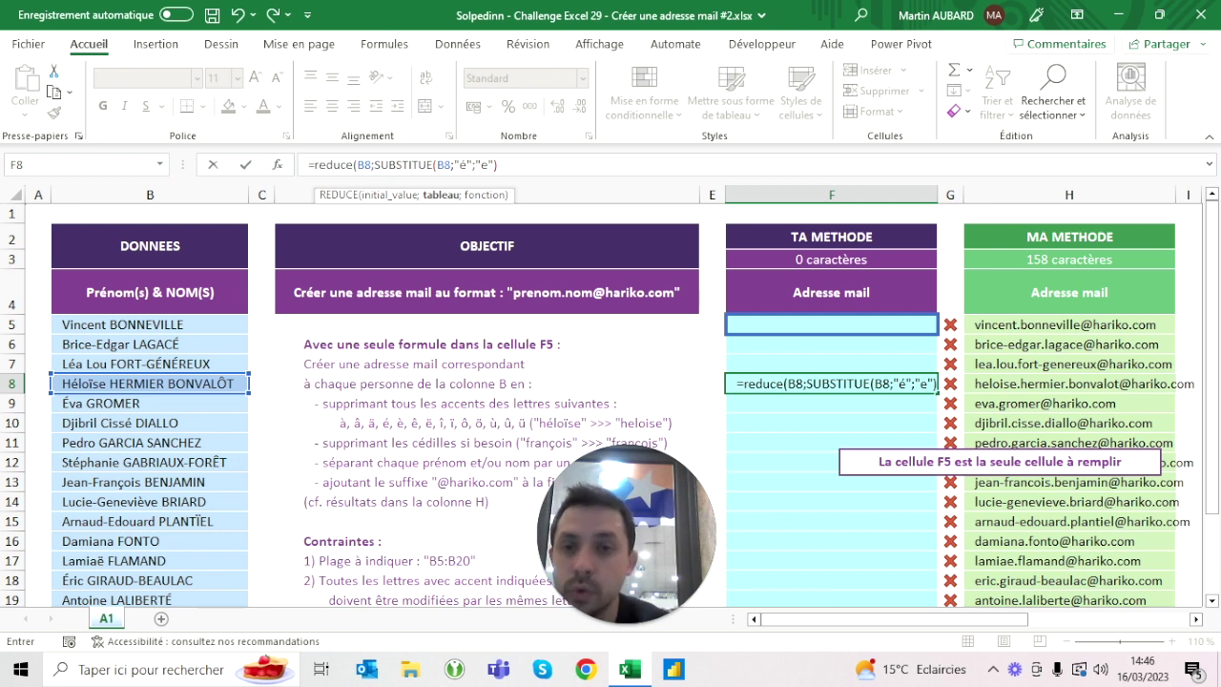
{"action": "key", "text": "BackSpace"}
{"action": "key", "text": "BackSpace"}
{"action": "key", "text": "BackSpace"}
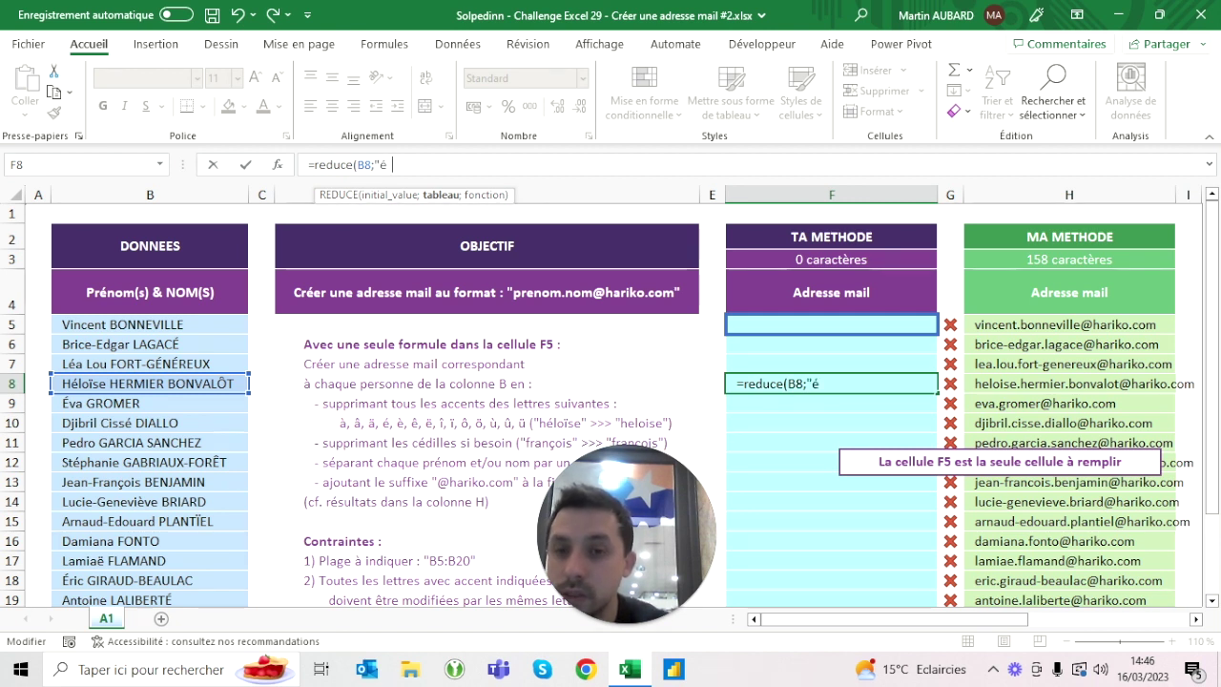
{"action": "type", "text": "\";"}
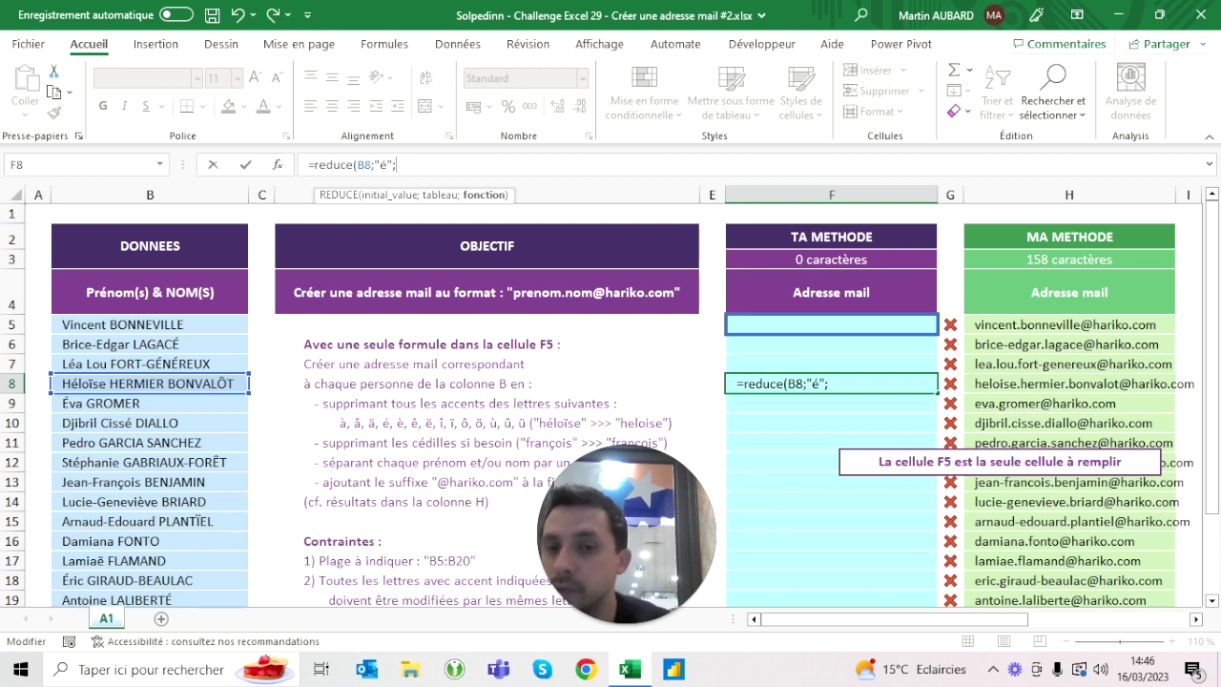
Add LAMBDA(a;b;a) as the third argument, giving =REDUCE(B8;"é";LAMBDA(a;b;a))
{"action": "type", "text": "lambda(a"}
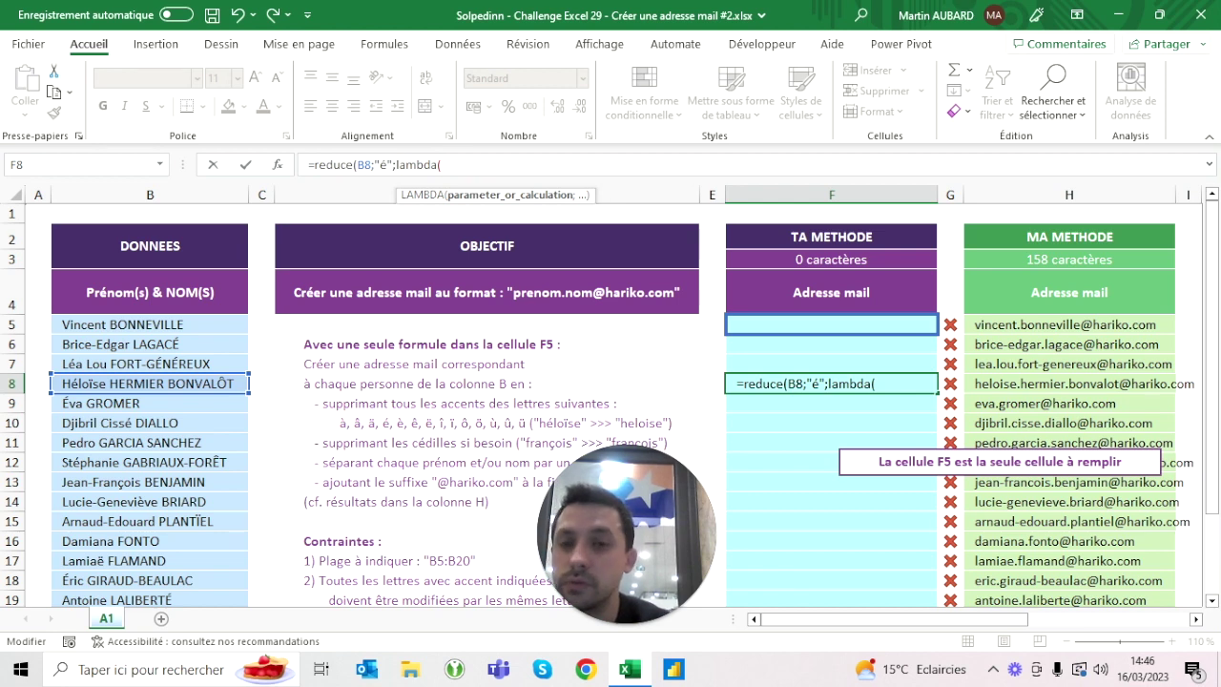
{"action": "type", "text": ","}
{"action": "key", "text": "BackSpace"}
{"action": "type", "text": ";b;"}
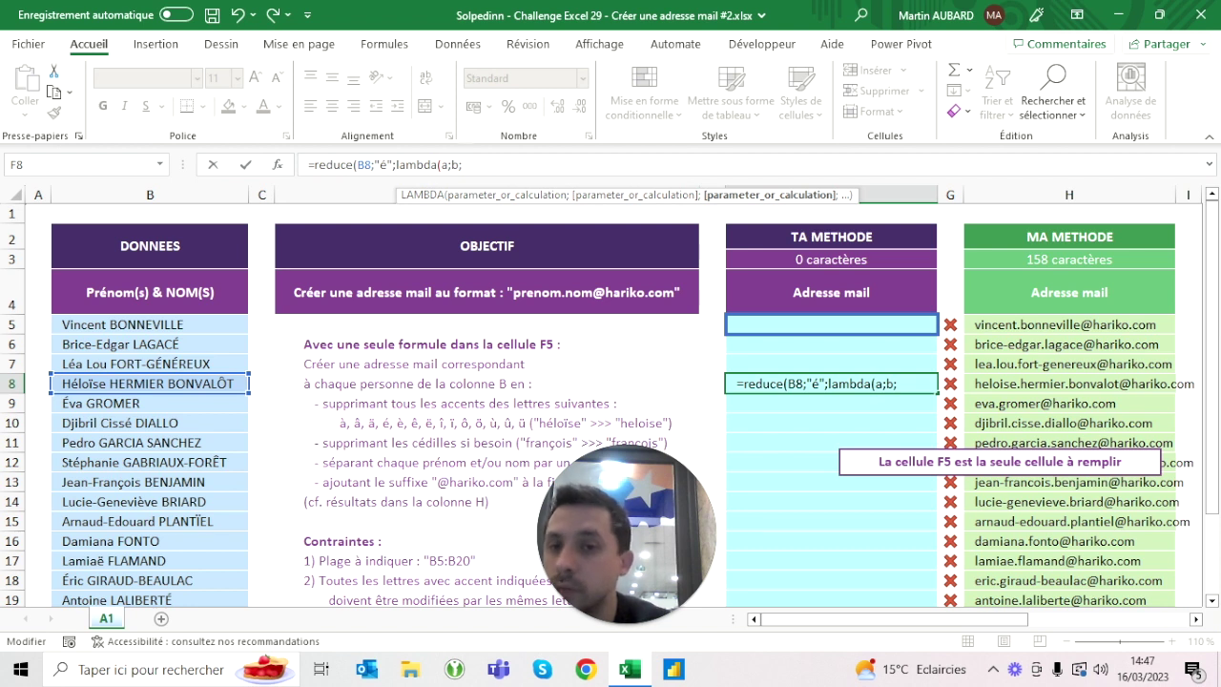
{"action": "left_click", "coordinate": [363, 164]}
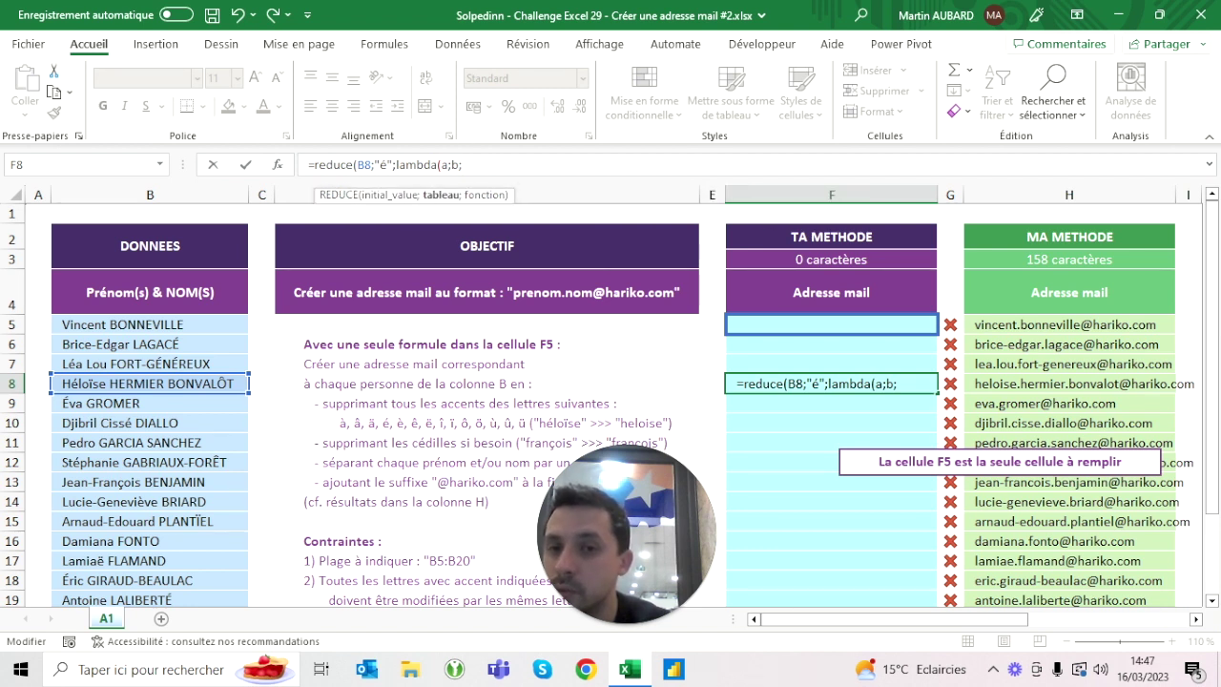
{"action": "left_click", "coordinate": [435, 164]}
{"action": "left_click", "coordinate": [463, 164]}
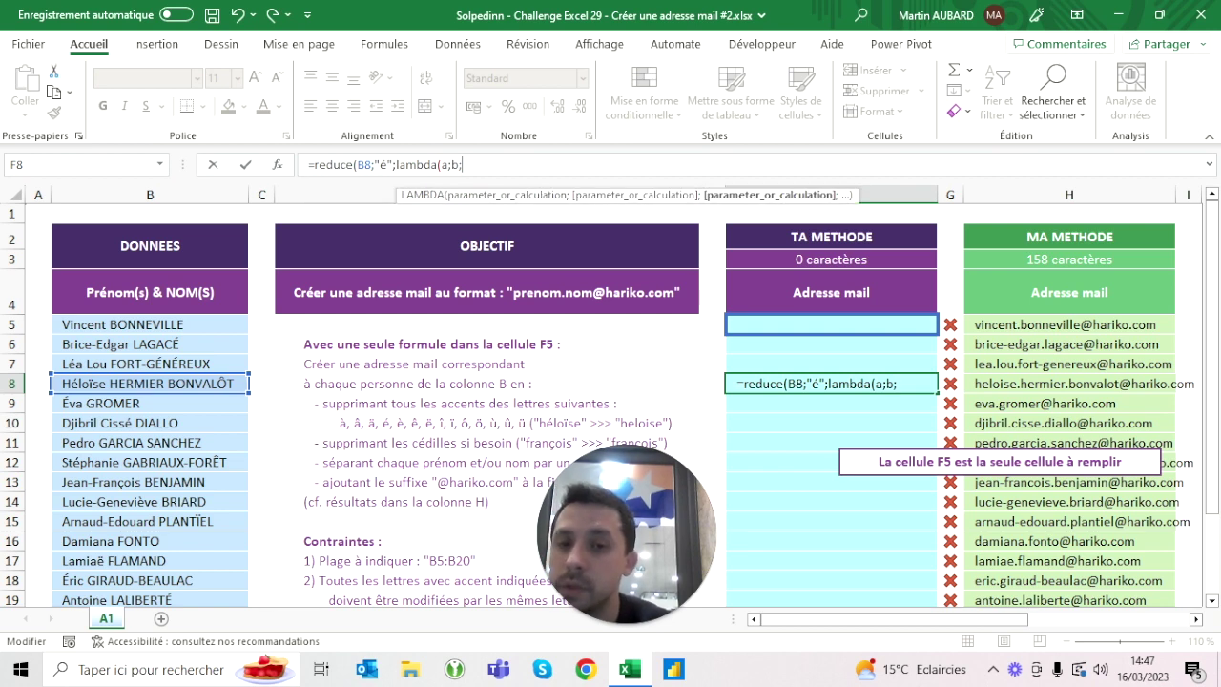
{"action": "type", "text": "a)"}
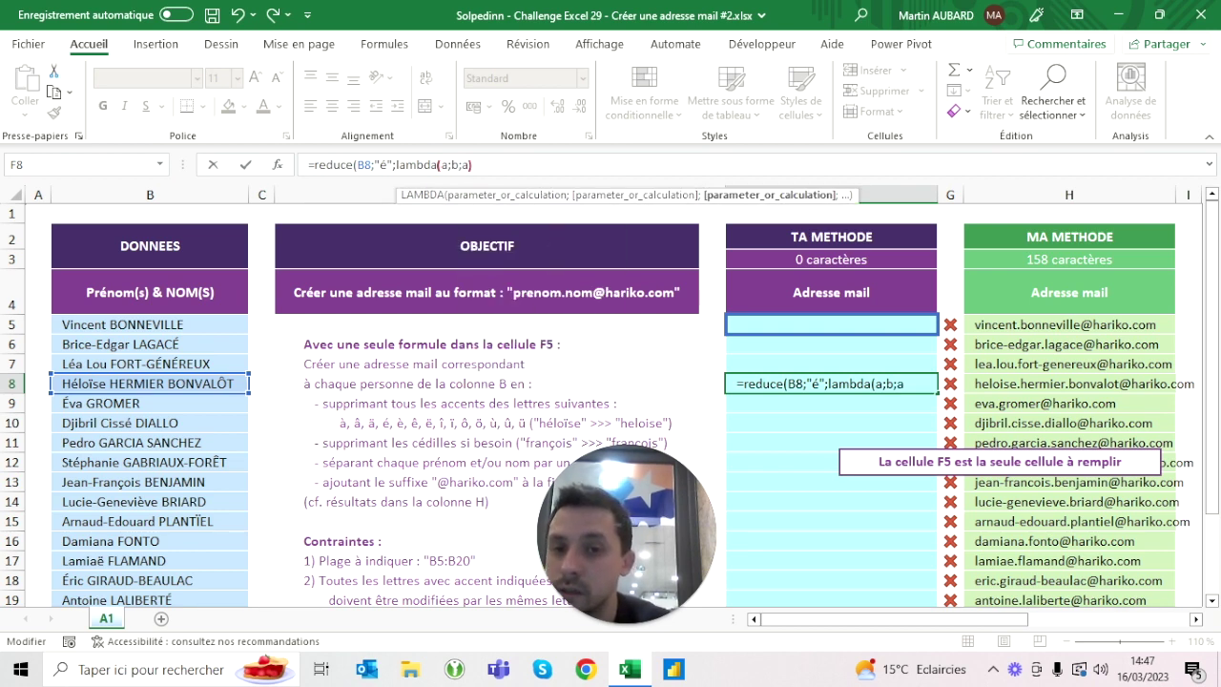
{"action": "key", "text": "ctrl+Return"}
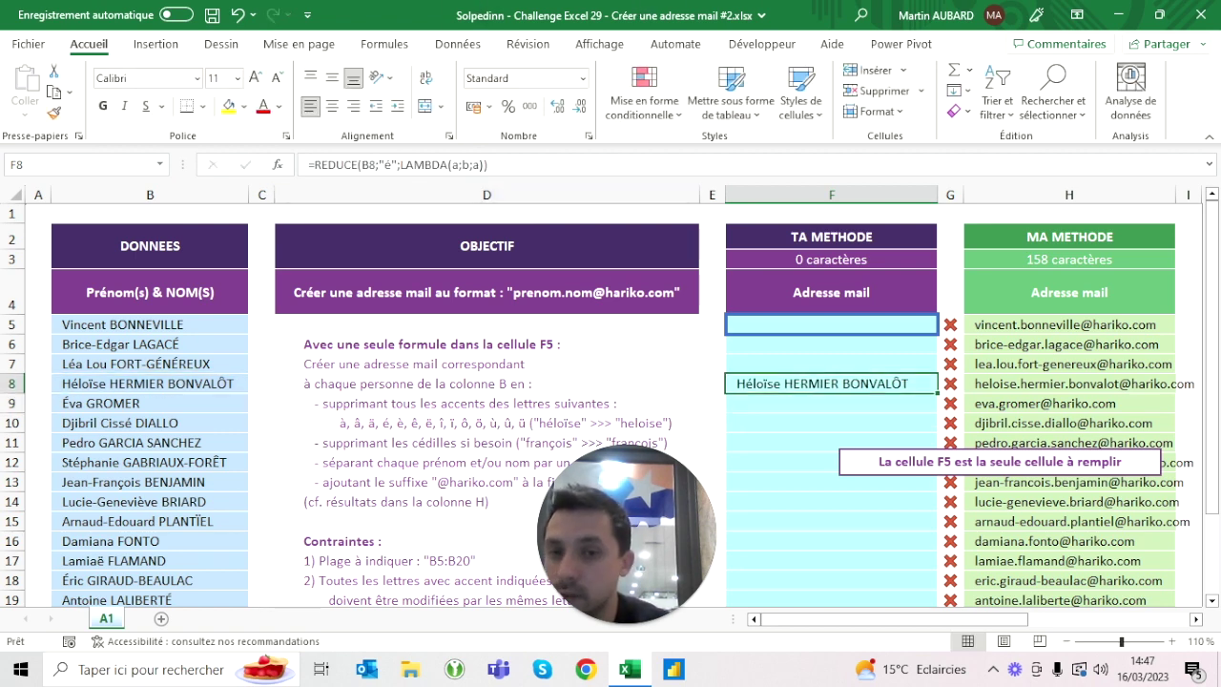
{"action": "left_click", "coordinate": [481, 164]}
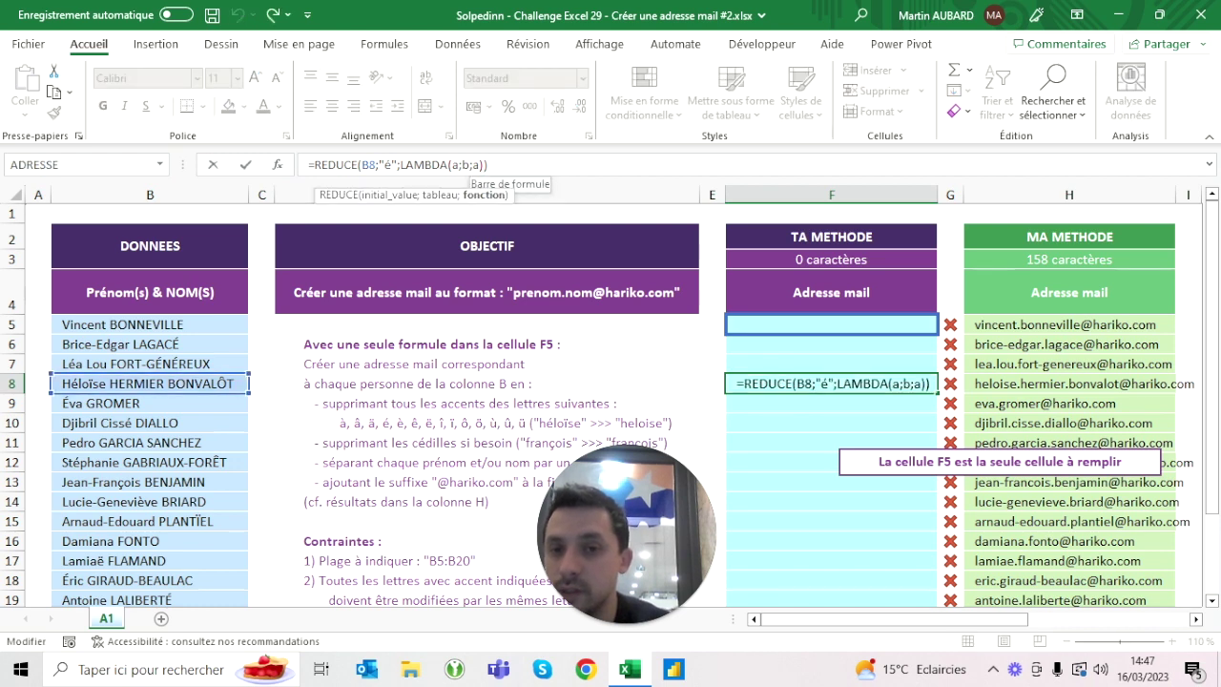
Test the LAMBDA returning b, then a&b, to see how REDUCE passes its arguments
{"action": "key", "text": "BackSpace"}
{"action": "type", "text": "b"}
{"action": "key", "text": "ctrl+Return"}
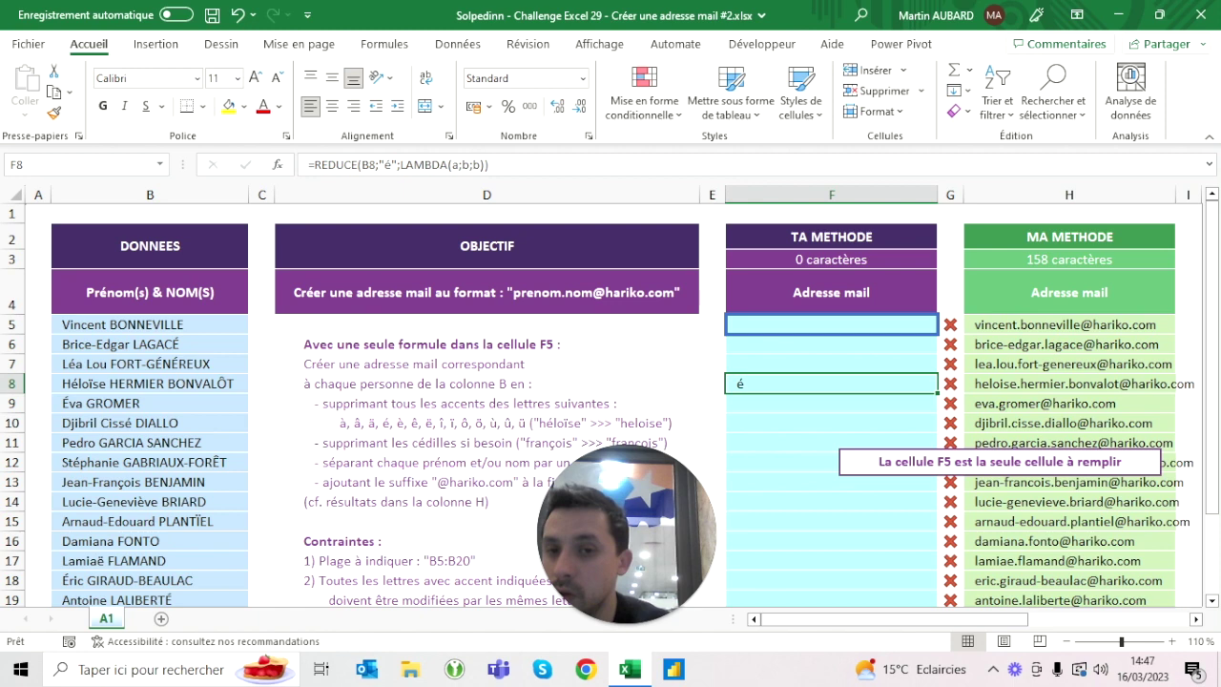
{"action": "left_click", "coordinate": [390, 164]}
{"action": "key", "text": "ctrl+Return"}
{"action": "left_click", "coordinate": [390, 164]}
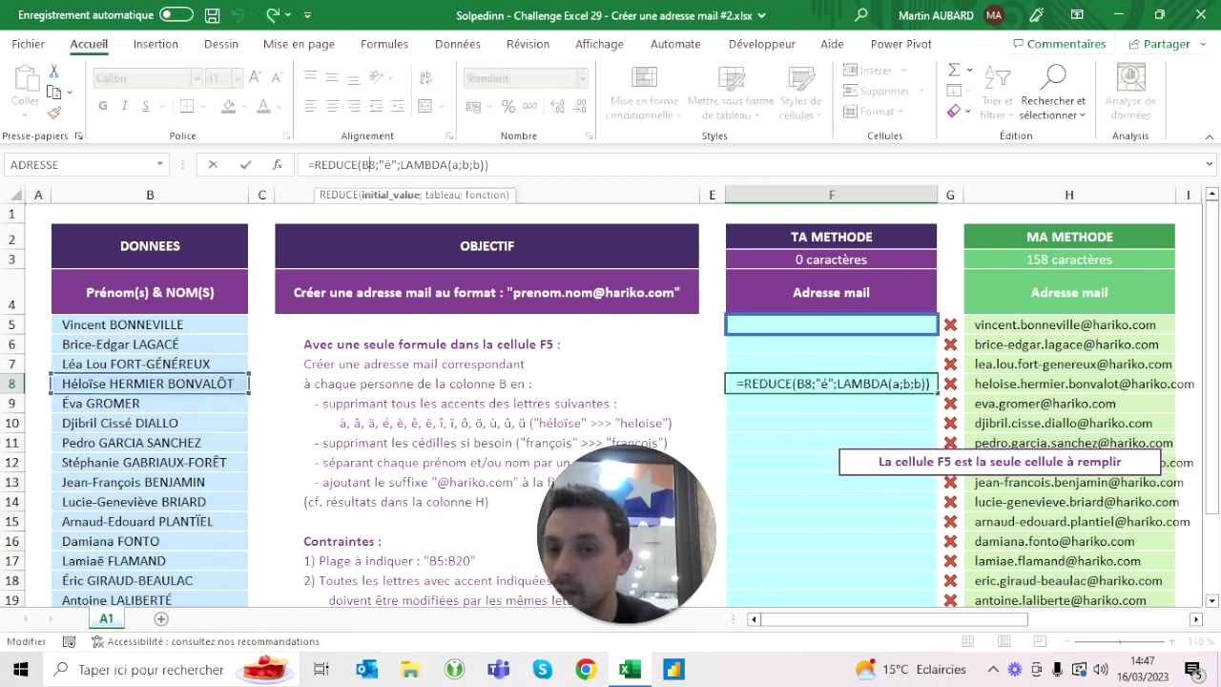
{"action": "key", "text": "ctrl+Return"}
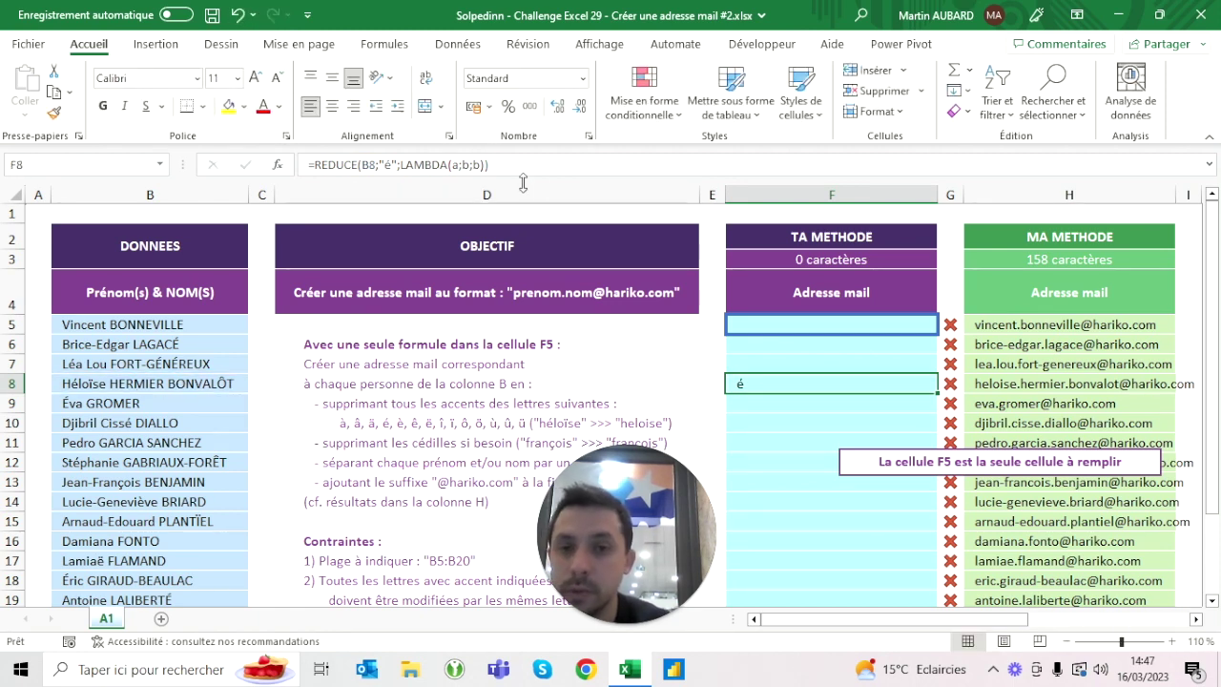
{"action": "left_click", "coordinate": [474, 164]}
{"action": "type", "text": "a"}
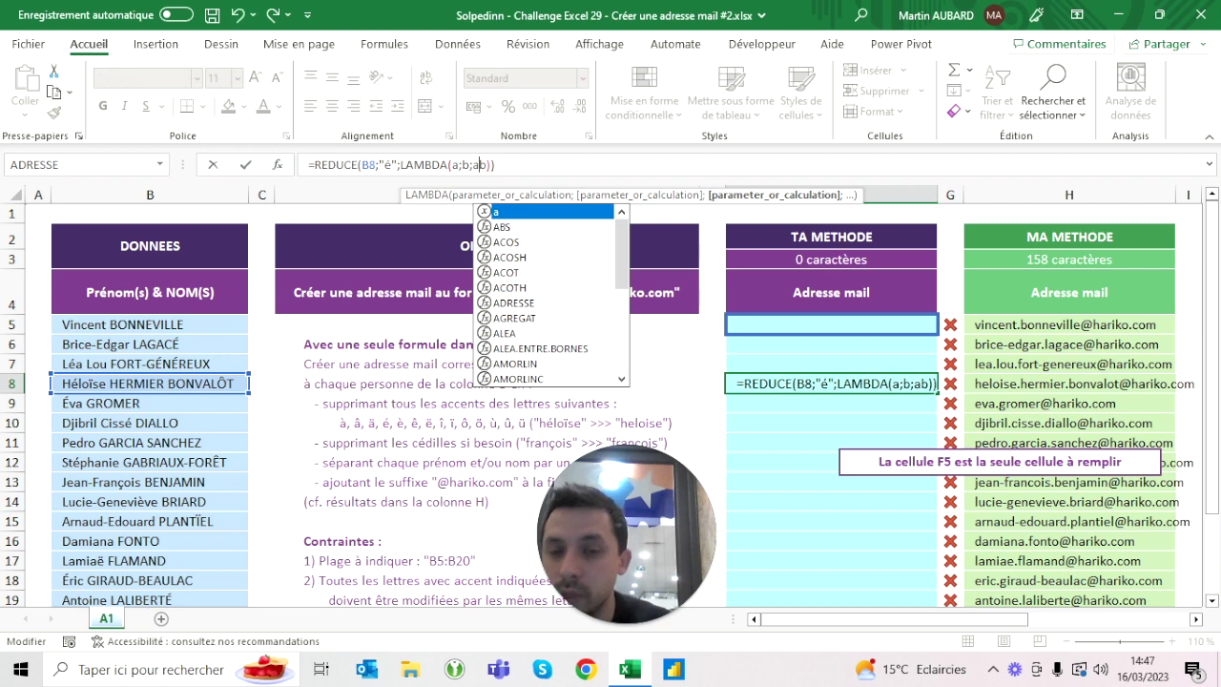
{"action": "type", "text": "&"}
{"action": "key", "text": "ctrl+Return"}
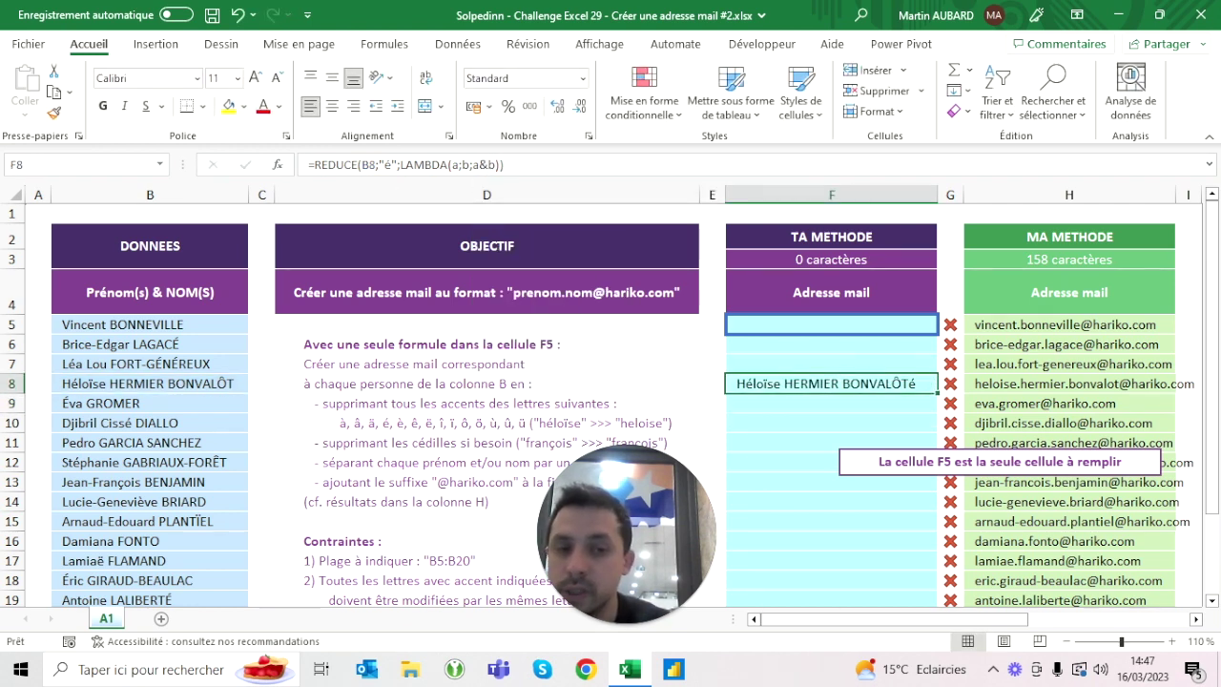
{"action": "left_click", "coordinate": [419, 168]}
{"action": "key", "text": "Escape"}
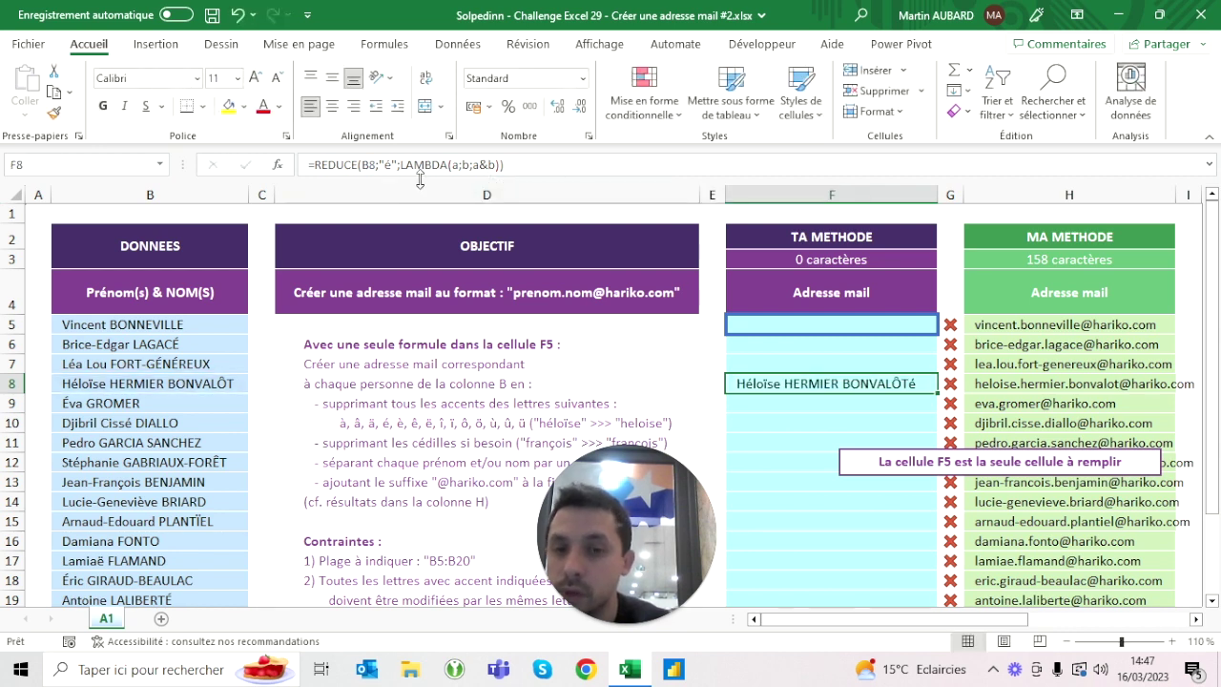
Make the LAMBDA return SUBSTITUE(a;b;1) and accept Excel's correction, so é becomes 1
{"action": "left_click", "coordinate": [419, 177]}
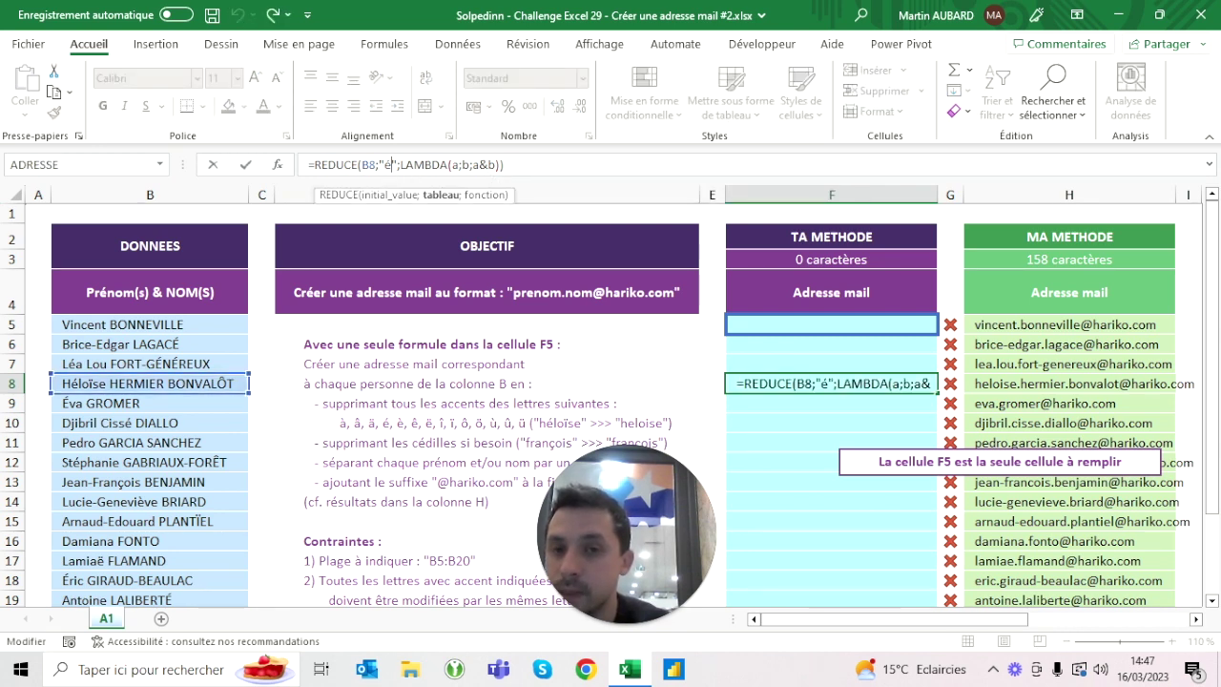
{"action": "key", "text": "Escape"}
{"action": "left_click", "coordinate": [485, 164]}
{"action": "key", "text": "BackSpace"}
{"action": "key", "text": "BackSpace"}
{"action": "key", "text": "BackSpace"}
{"action": "type", "text": "s"}
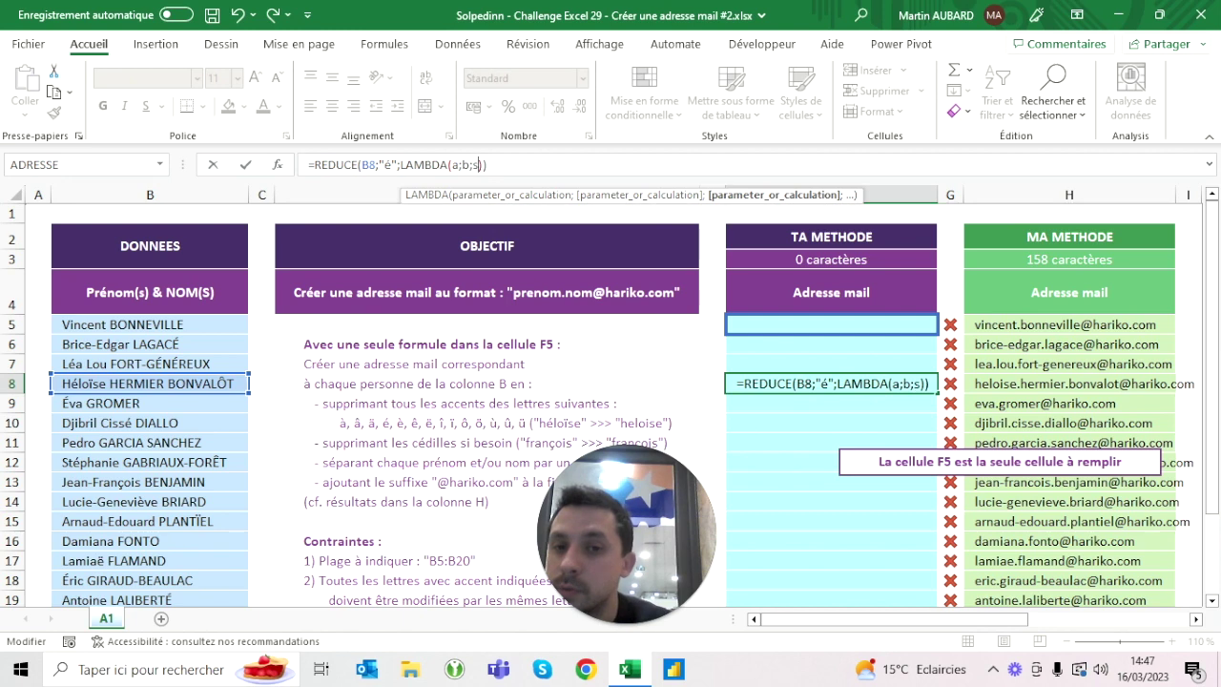
{"action": "type", "text": "ub"}
{"action": "key", "text": "Tab"}
{"action": "type", "text": "a;"}
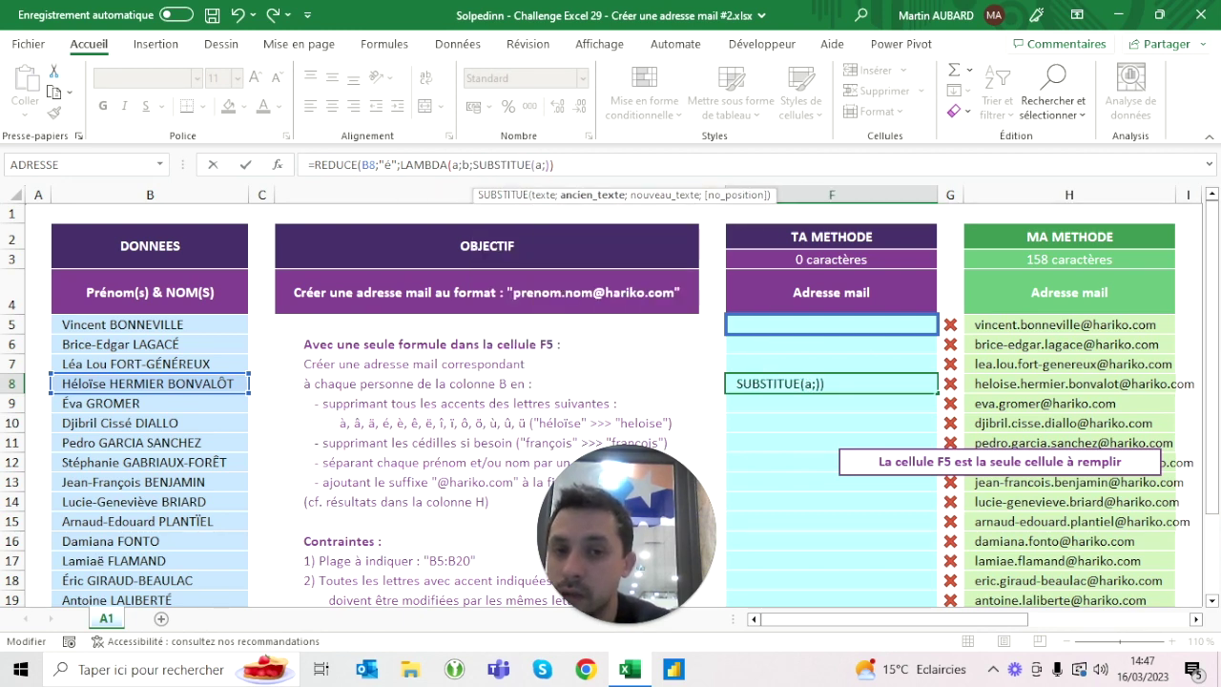
{"action": "type", "text": "b;\""}
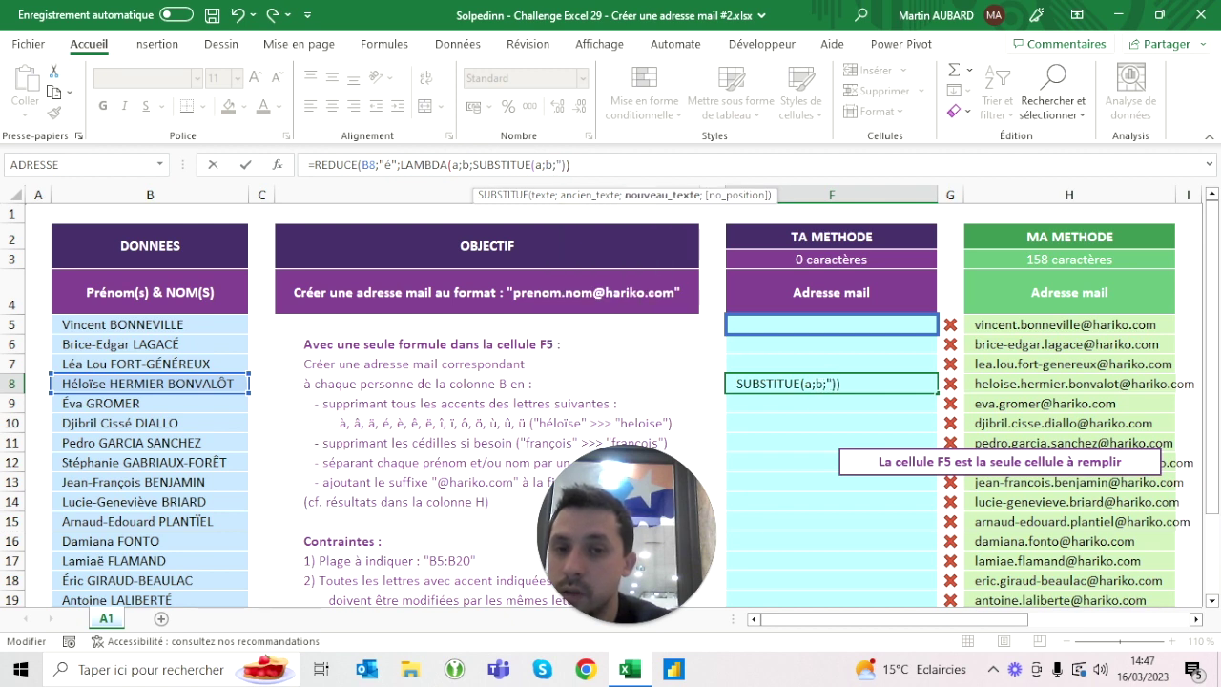
{"action": "key", "text": "BackSpace"}
{"action": "type", "text": "1"}
{"action": "key", "text": "Return"}
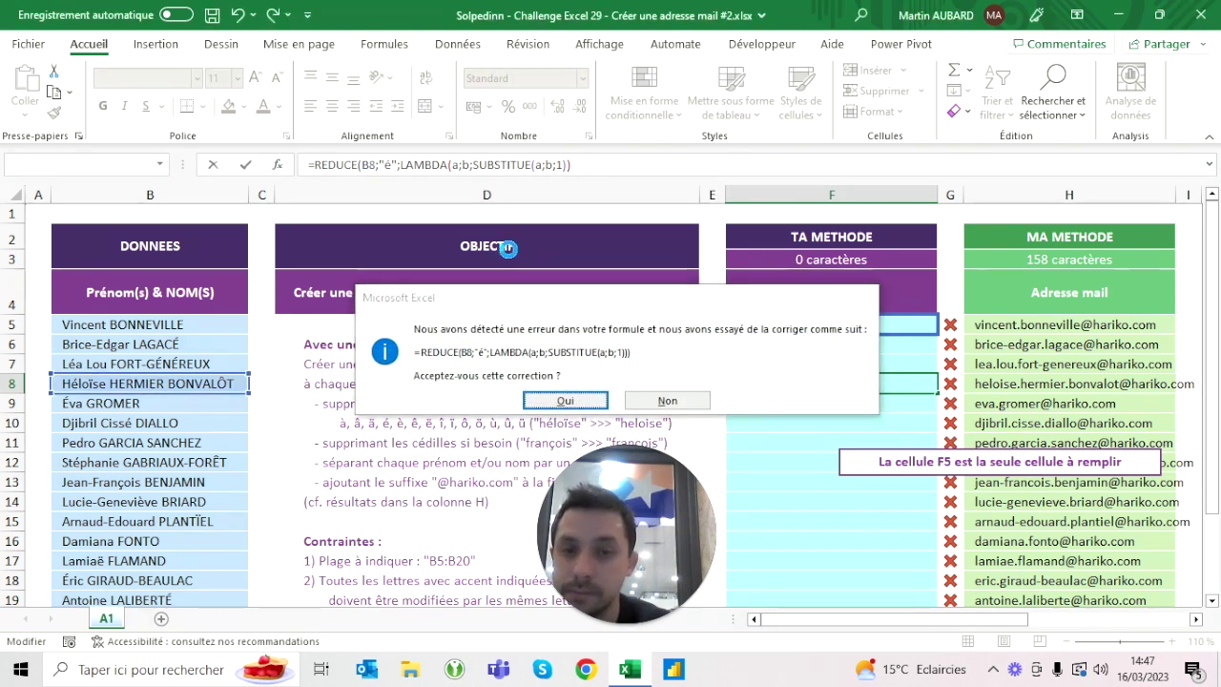
{"action": "key", "text": "Return"}
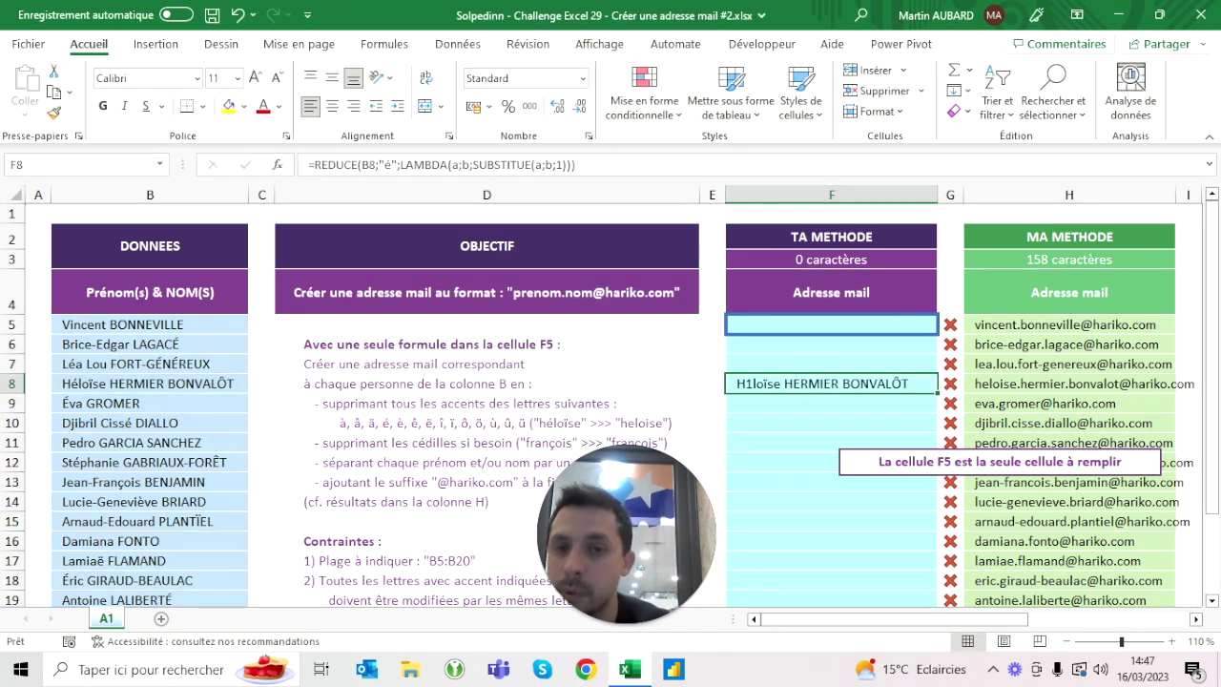
{"action": "left_click", "coordinate": [566, 164]}
{"action": "key", "text": "Escape"}
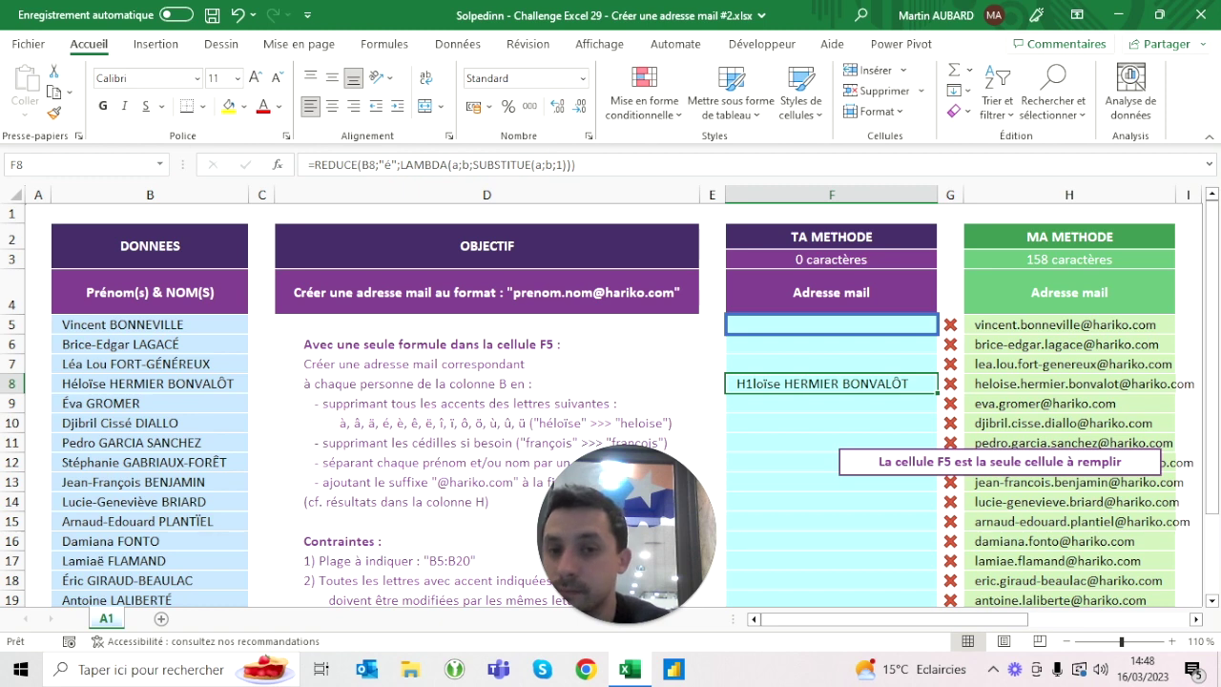
{"action": "left_click", "coordinate": [379, 164]}
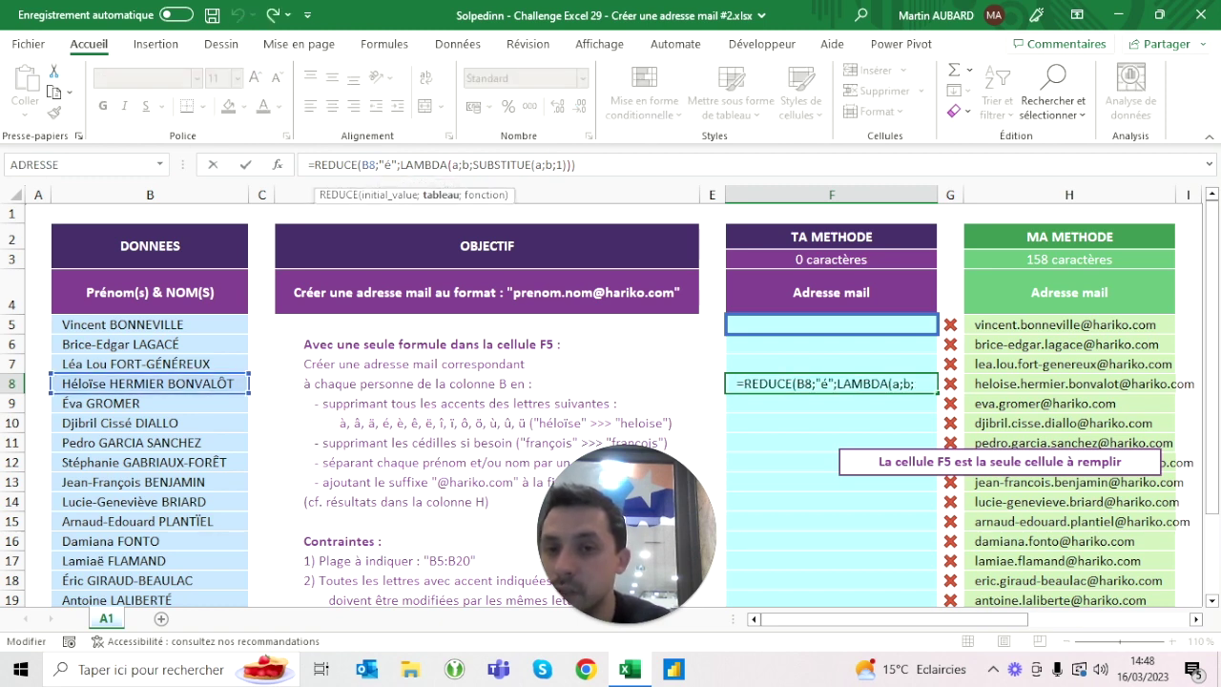
{"action": "type", "text": "{}"}
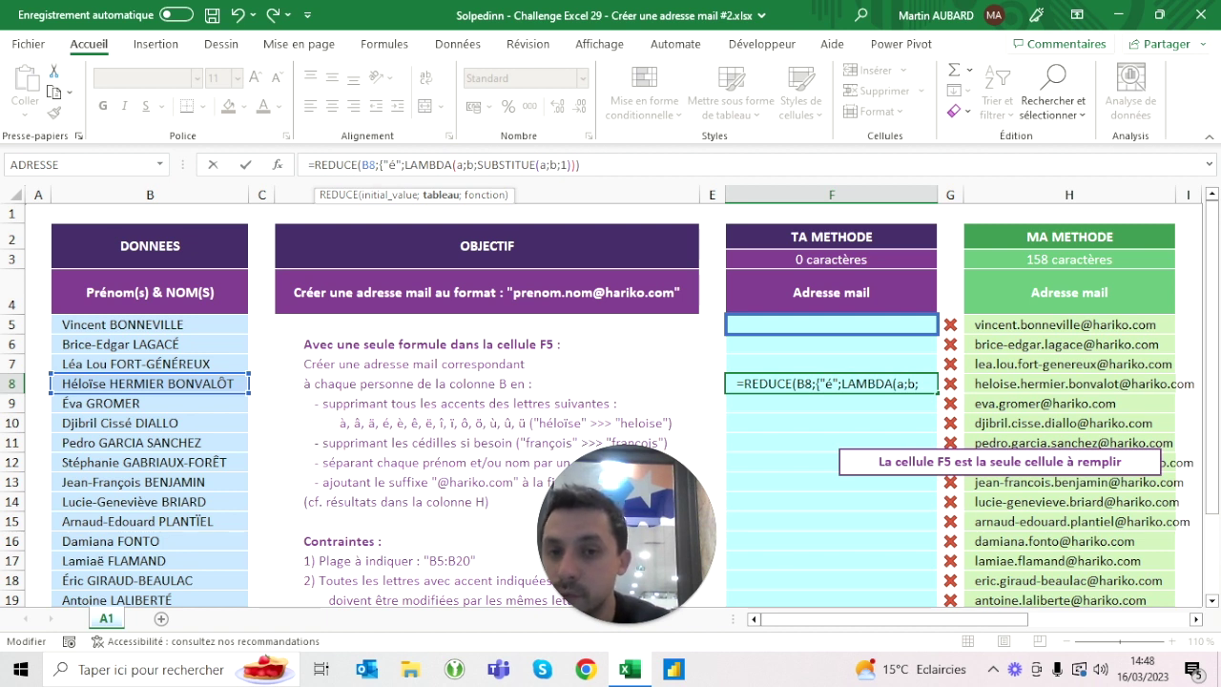
{"action": "type", "text": "}"}
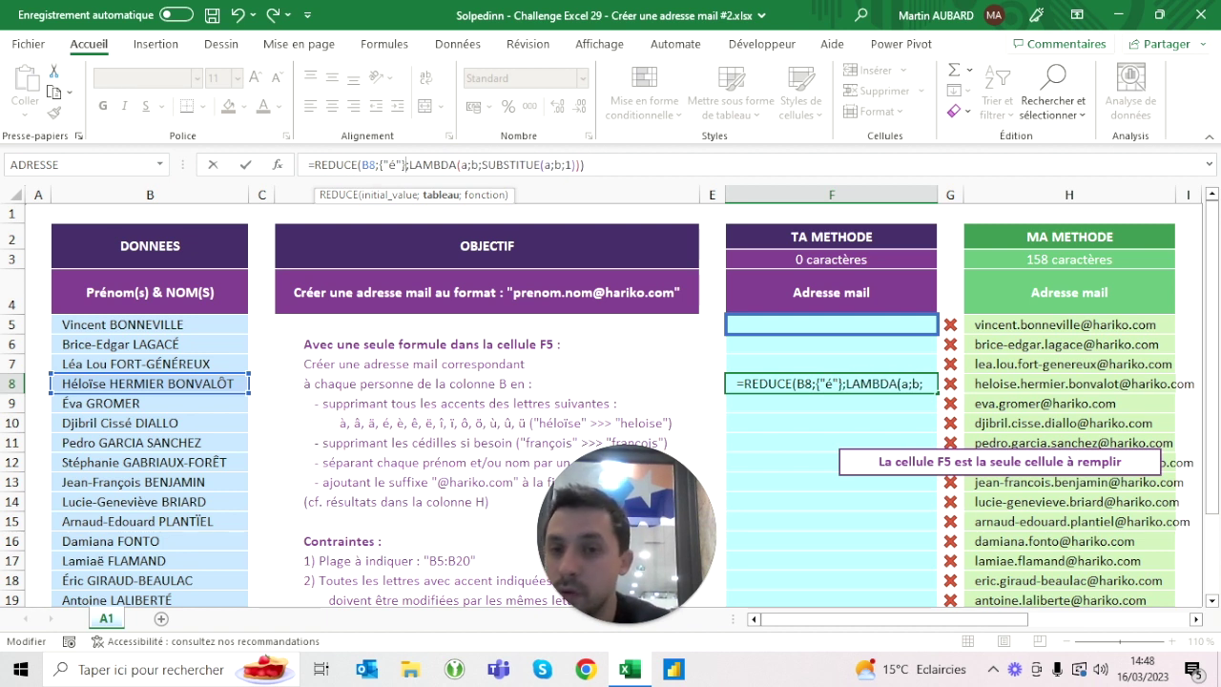
{"action": "type", "text": ";"}
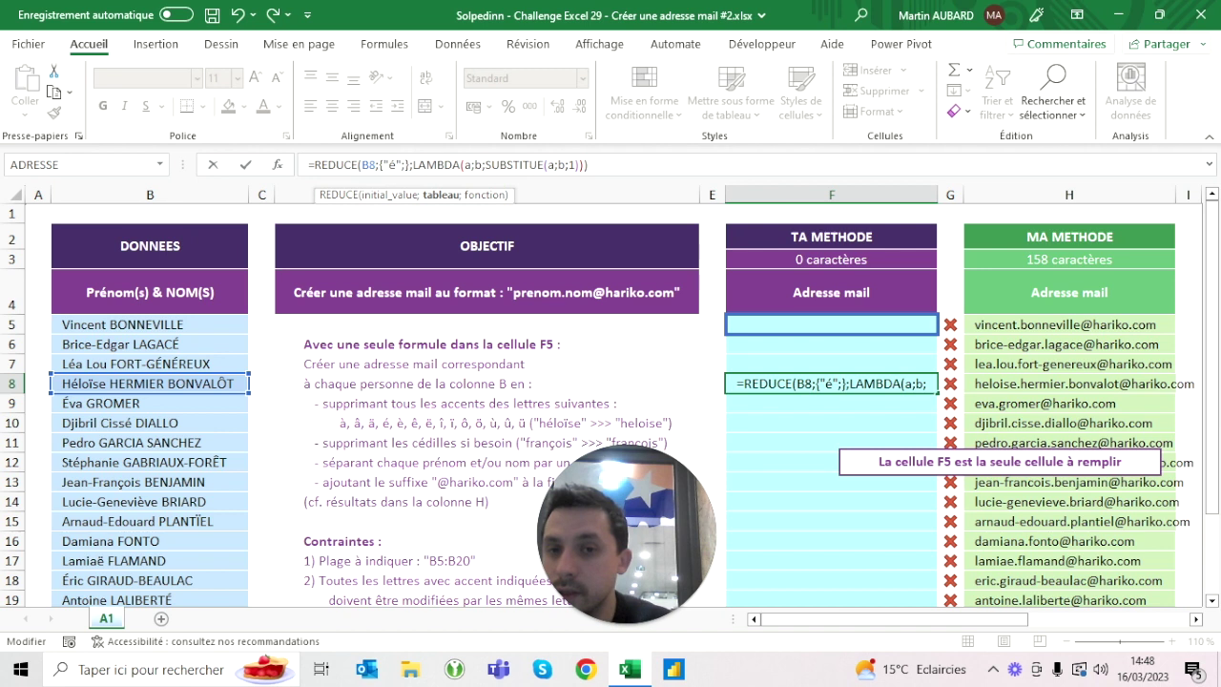
{"action": "type", "text": "\""}
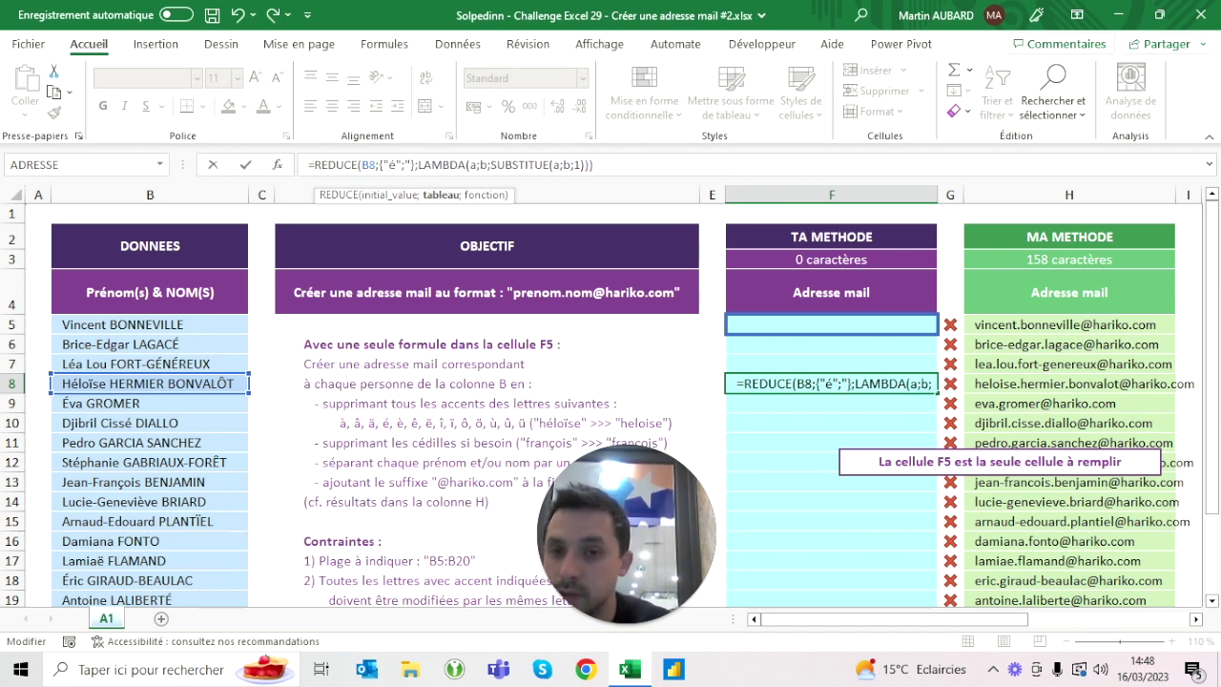
{"action": "type", "text": "i\";"}
{"action": "type", "text": "\";\"ï"}
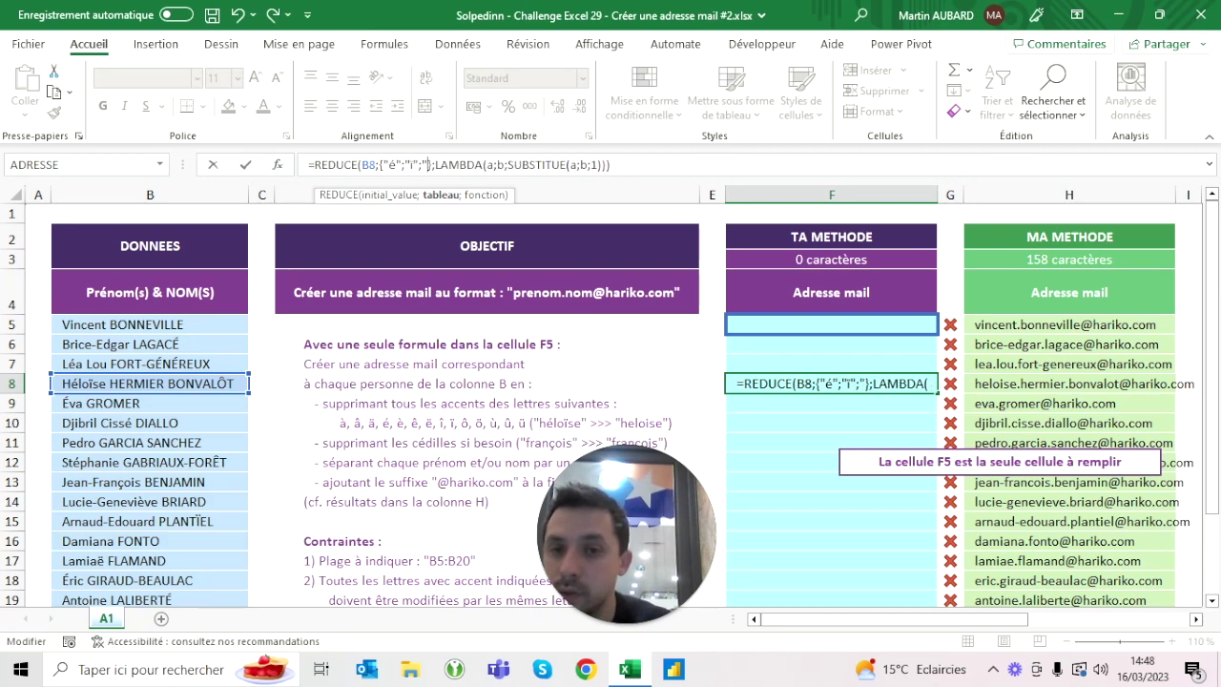
{"action": "type", "text": "Ô\""}
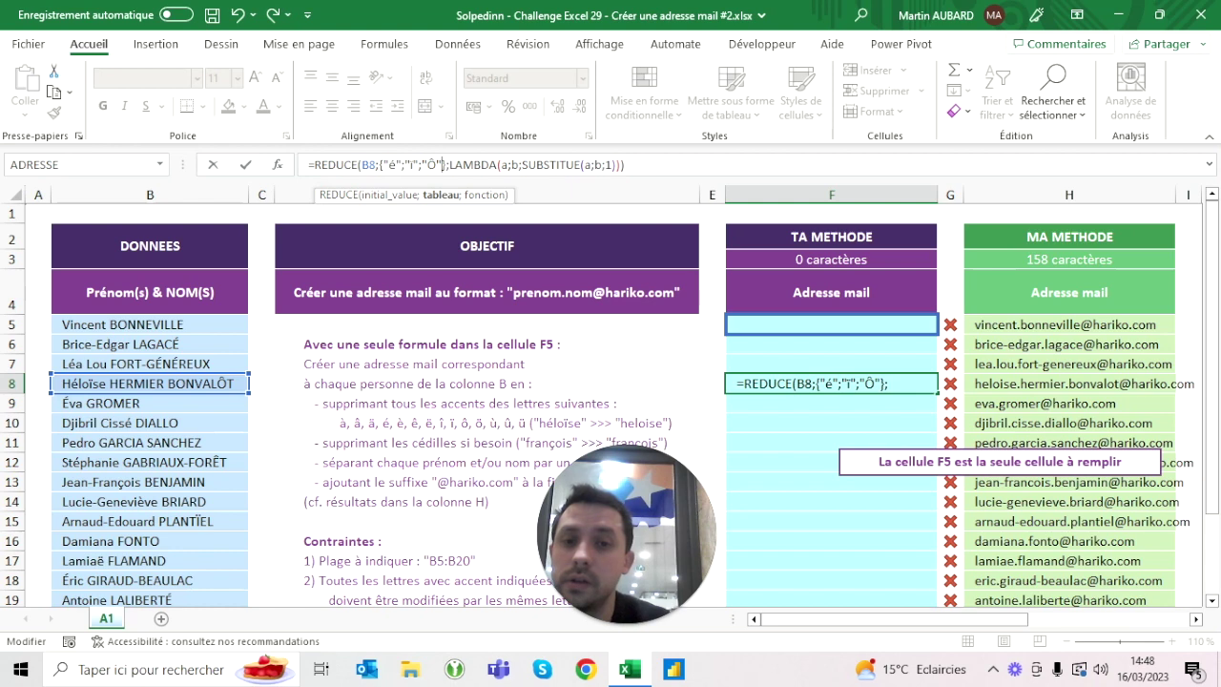
{"action": "key", "text": "ctrl+Return"}
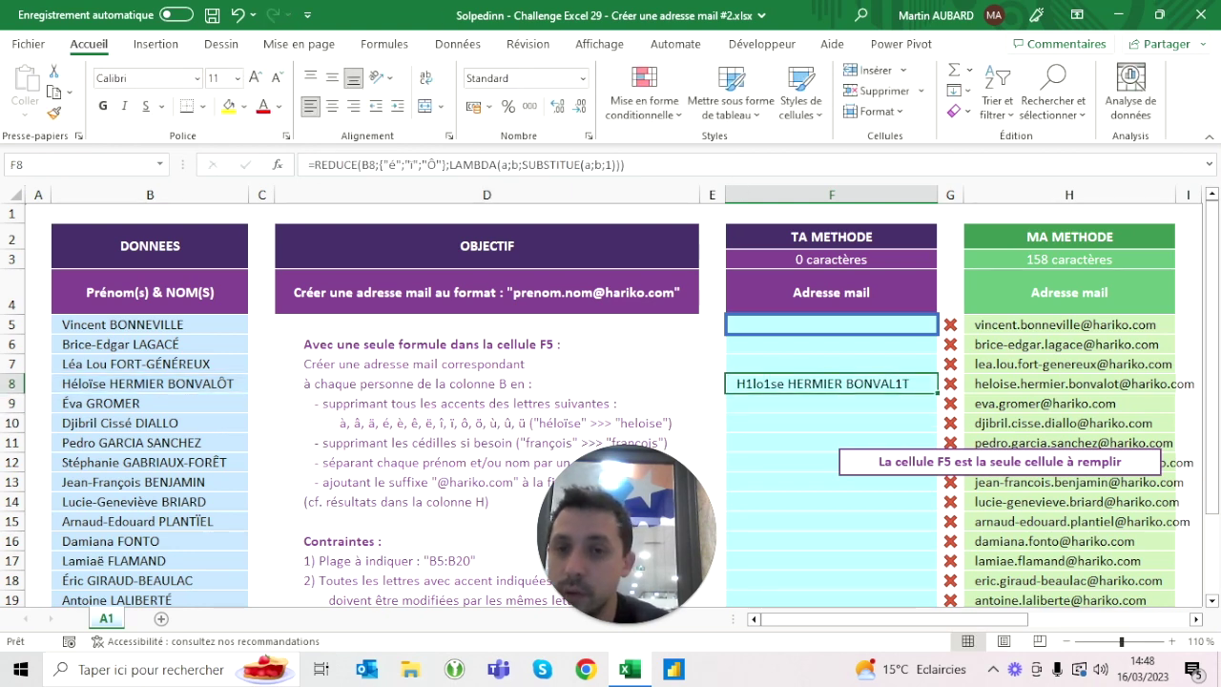
{"action": "left_click", "coordinate": [389, 164]}
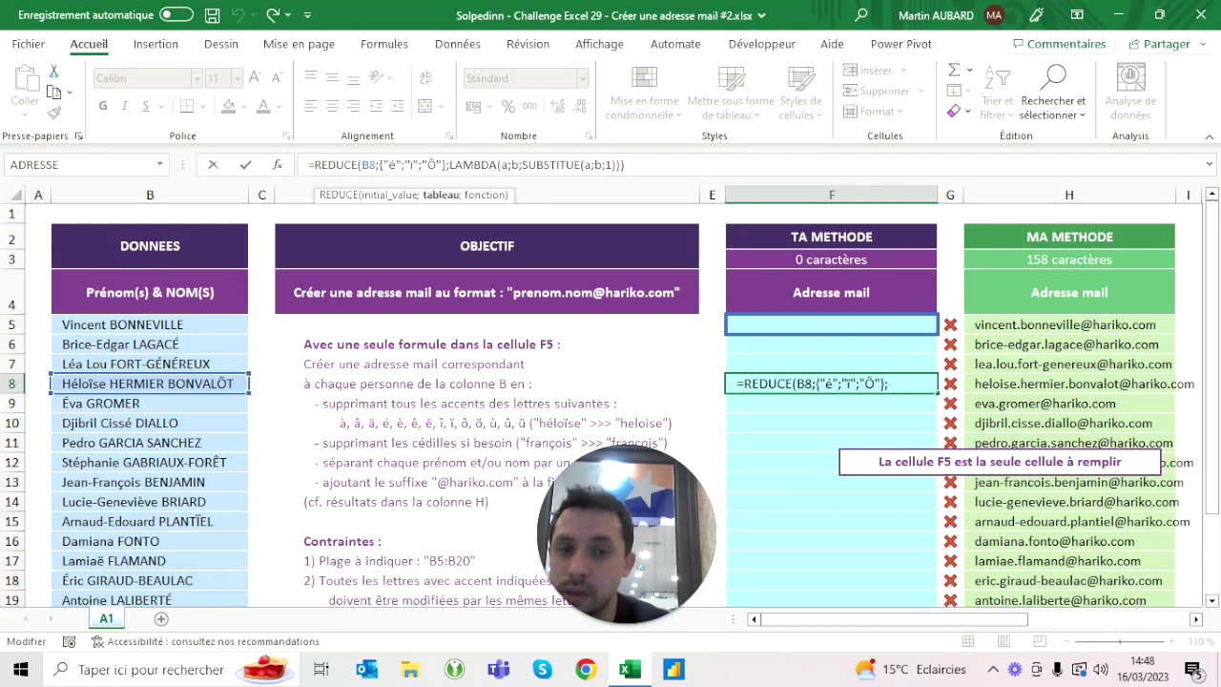
{"action": "key", "text": "Escape"}
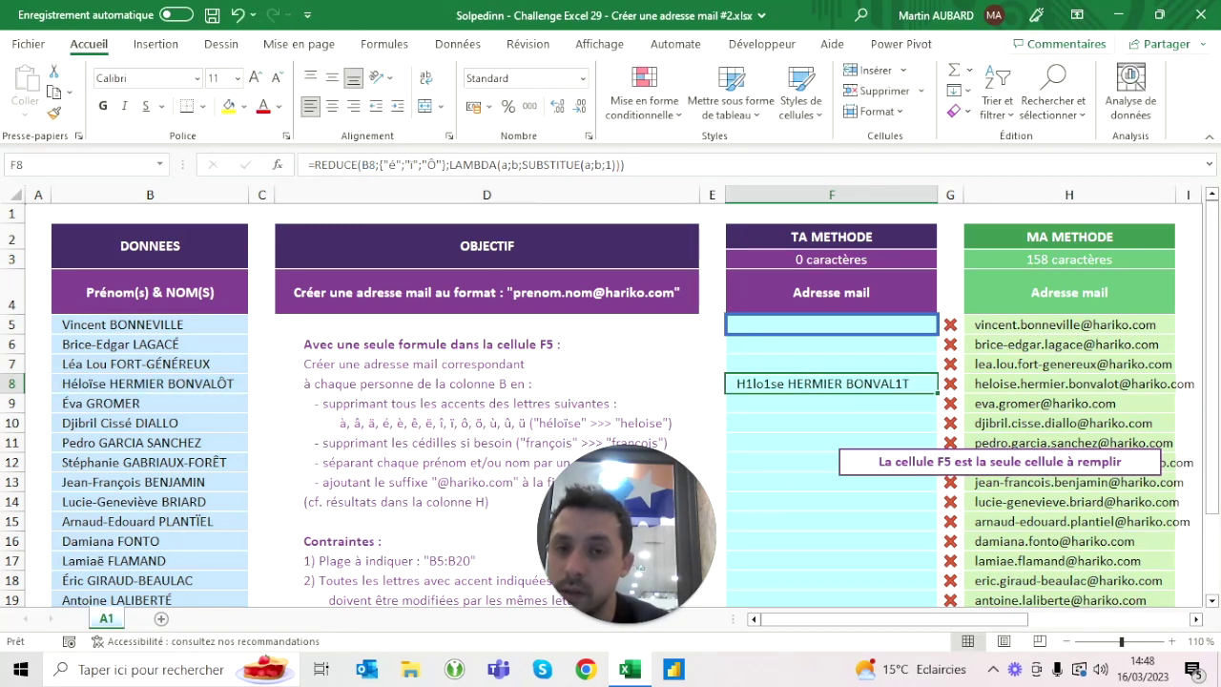
{"action": "left_click", "coordinate": [405, 165]}
{"action": "key", "text": "Escape"}
{"action": "left_click", "coordinate": [431, 165]}
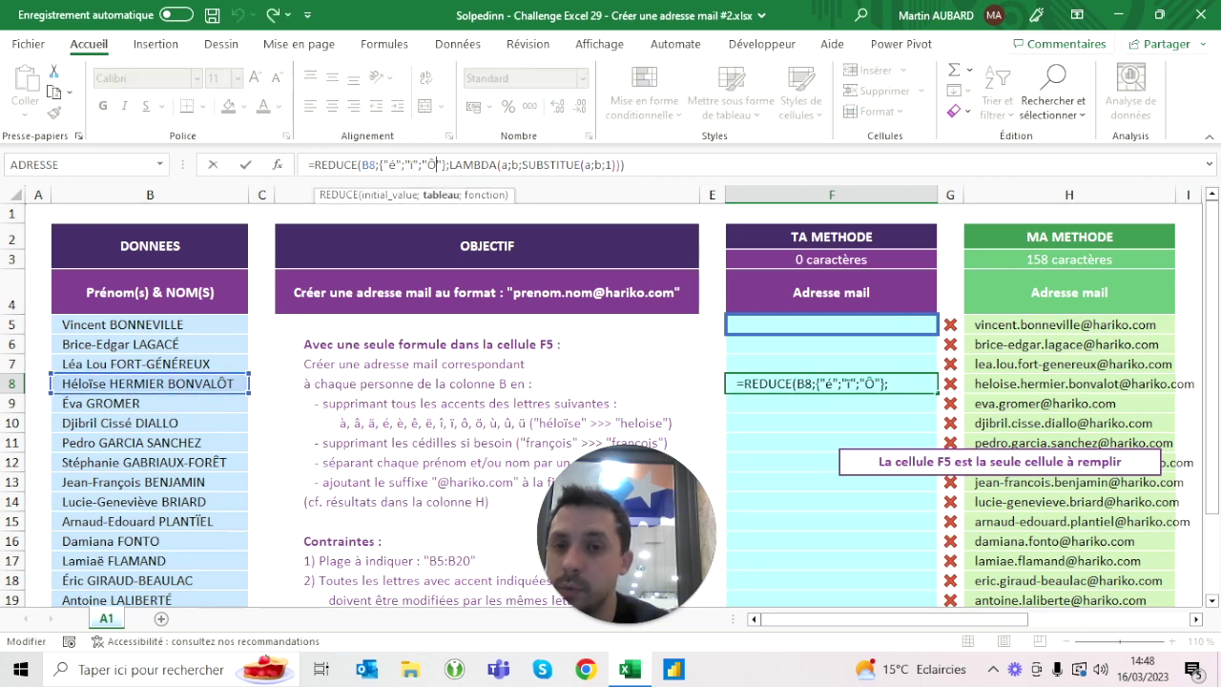
{"action": "key", "text": "Escape"}
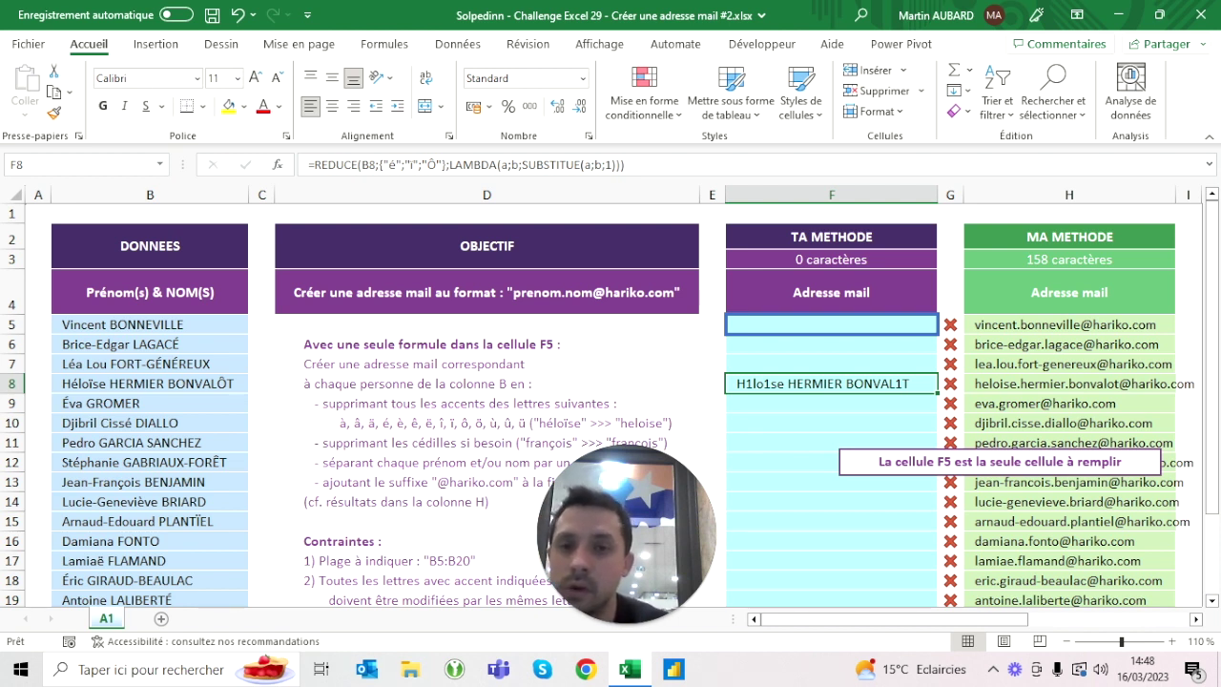
Review the accent array and SUBSTITUE arguments in the formula, then select the instructions in D5
{"action": "left_click_drag", "start_coordinate": [380, 165], "coordinate": [446, 165]}
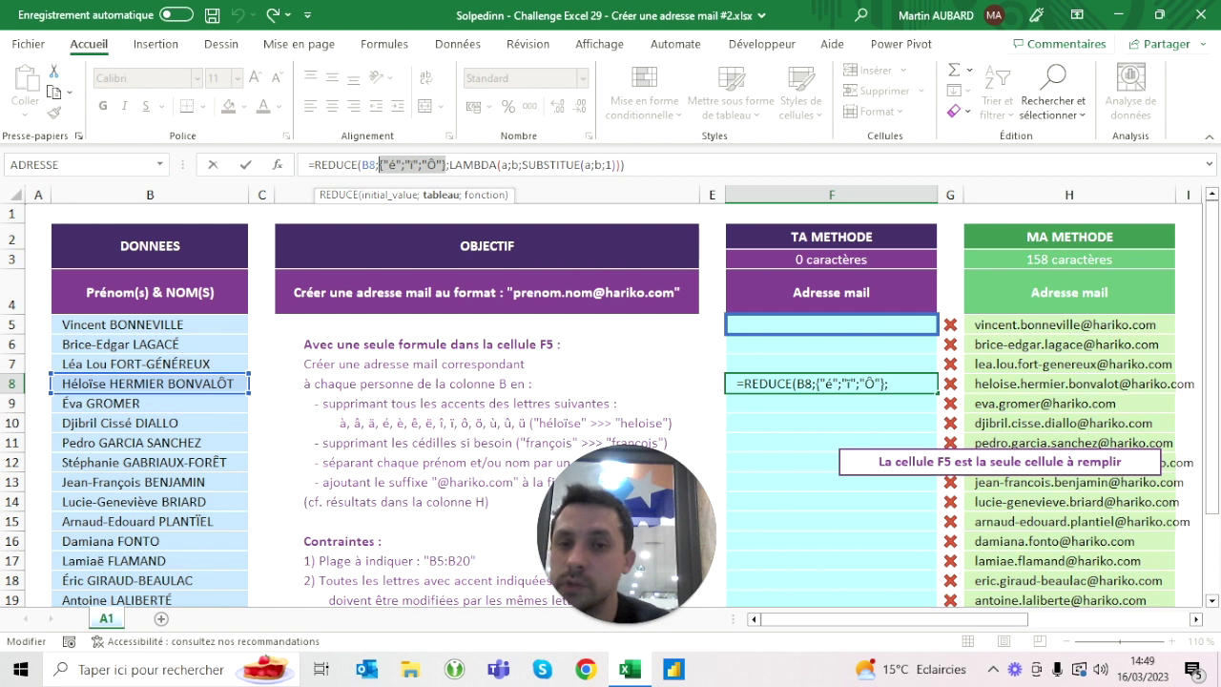
{"action": "key", "text": "ctrl+Return"}
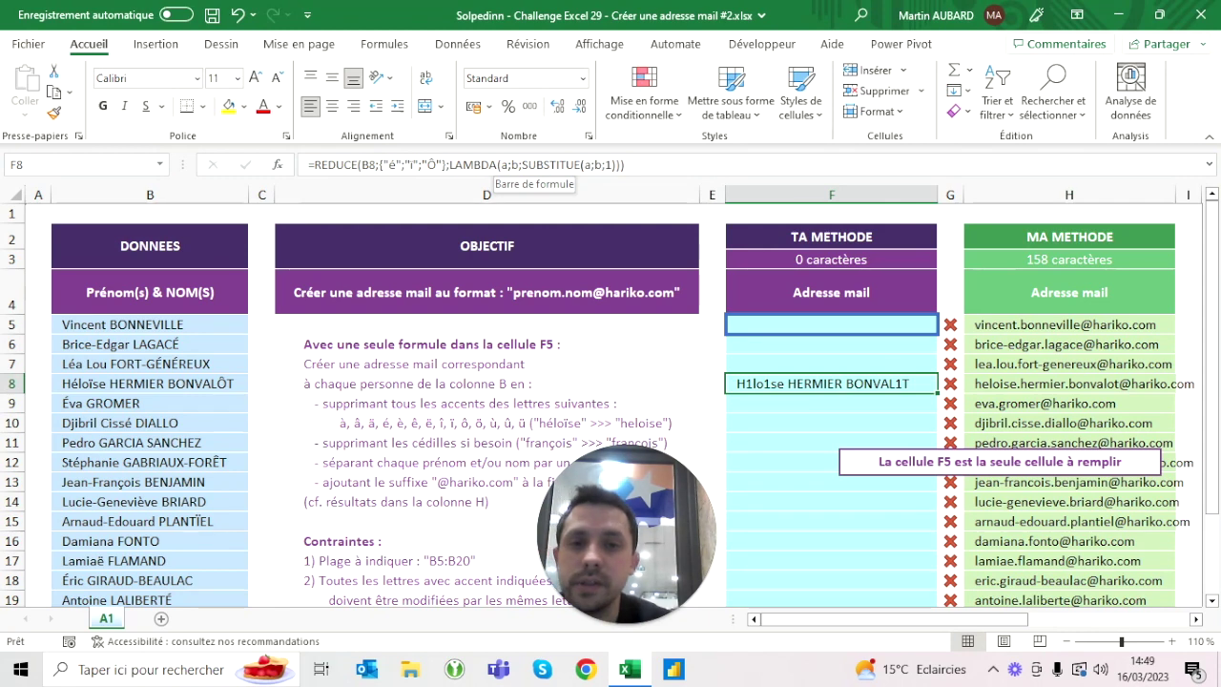
{"action": "left_click", "coordinate": [611, 164]}
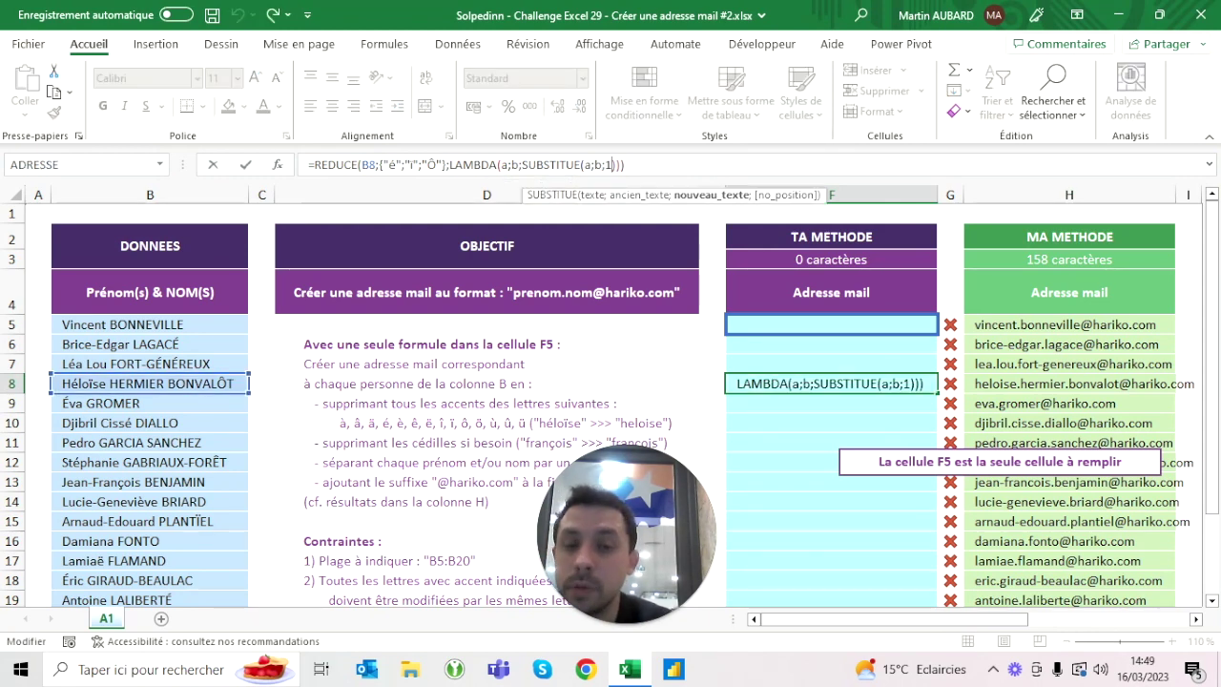
{"action": "key", "text": "ctrl+Return"}
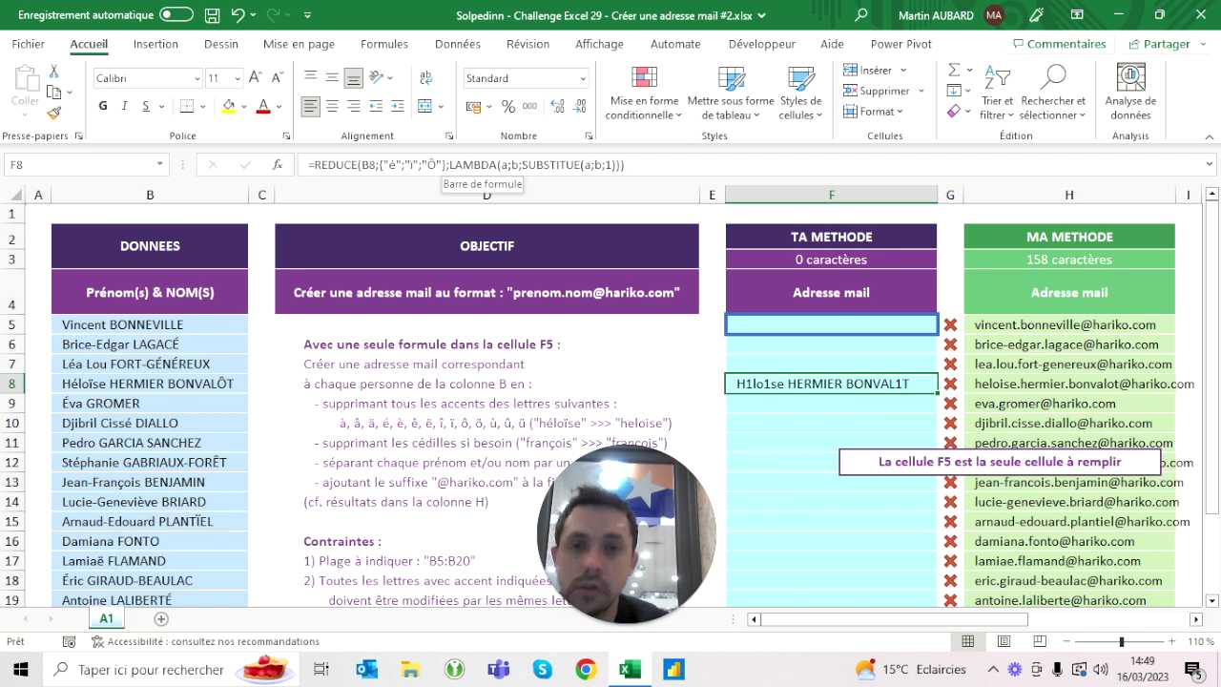
{"action": "left_click", "coordinate": [486, 334]}
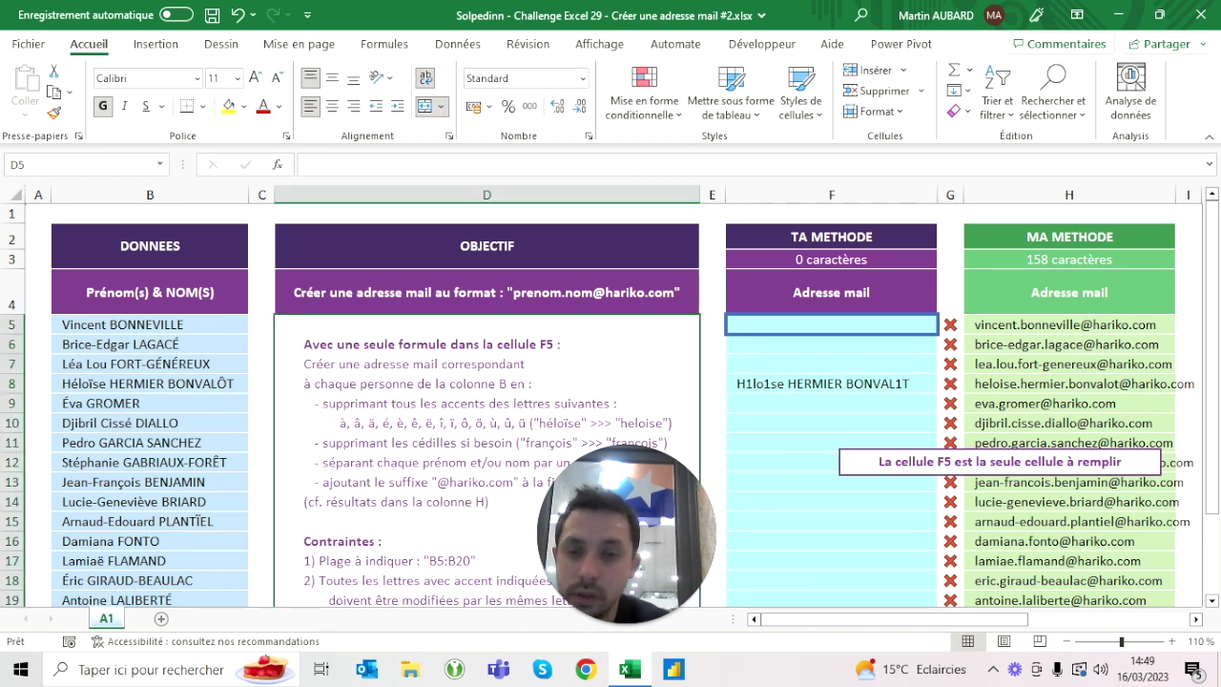
Copy the accent-pair list from cell D24
{"action": "key", "text": "Down"}
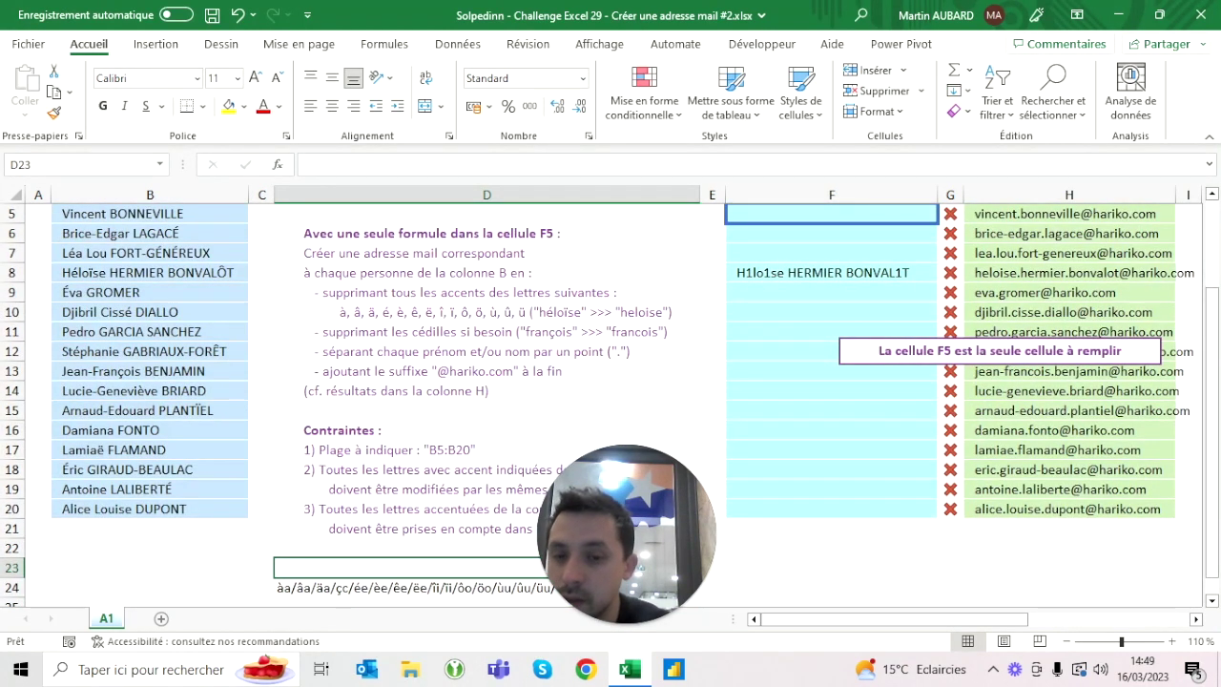
{"action": "key", "text": "Down"}
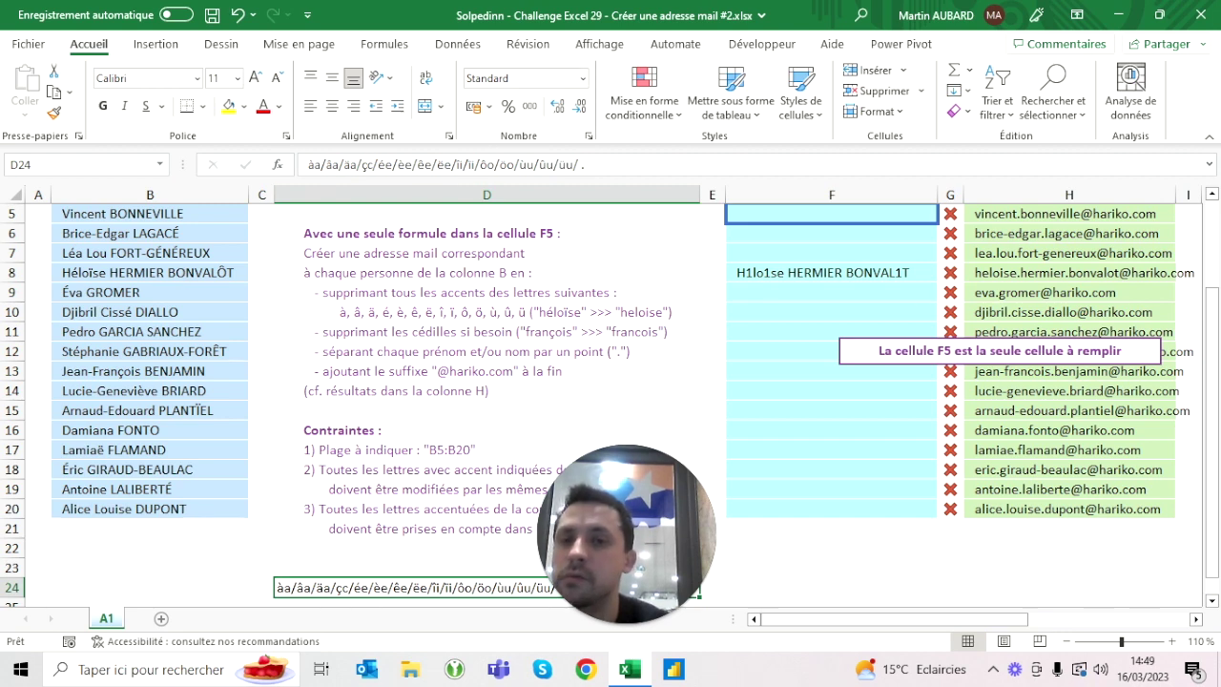
{"action": "key", "text": "F2"}
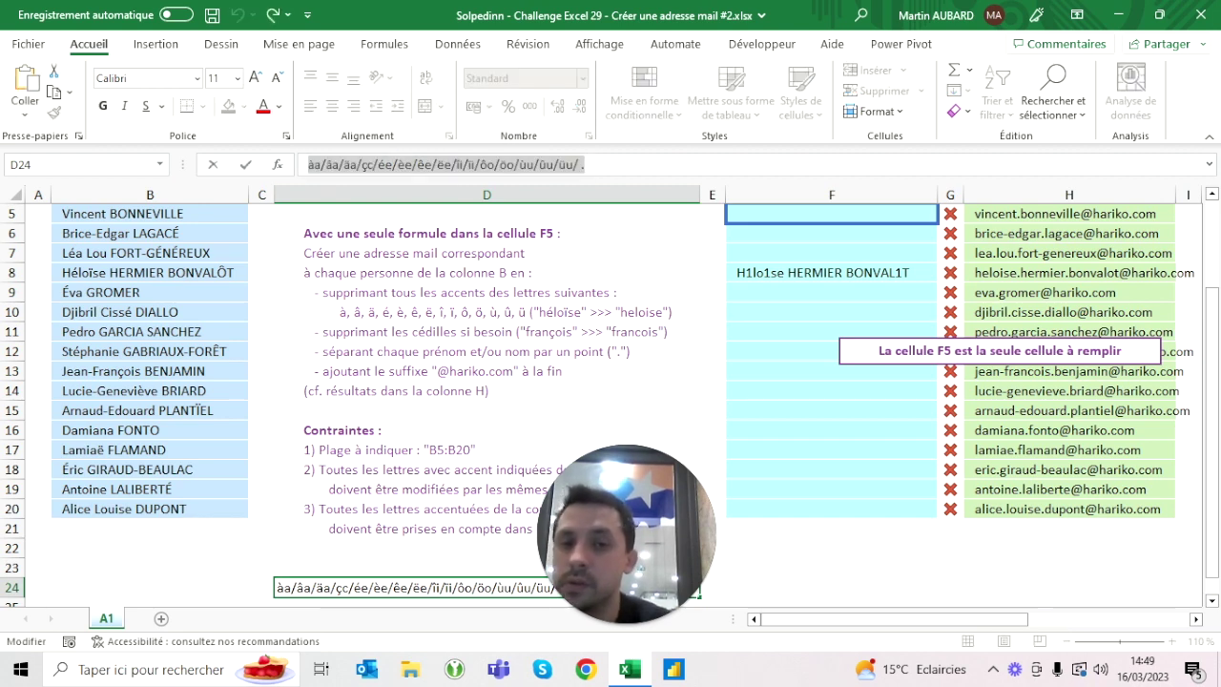
{"action": "key", "text": "Escape"}
{"action": "key", "text": "ctrl+Up"}
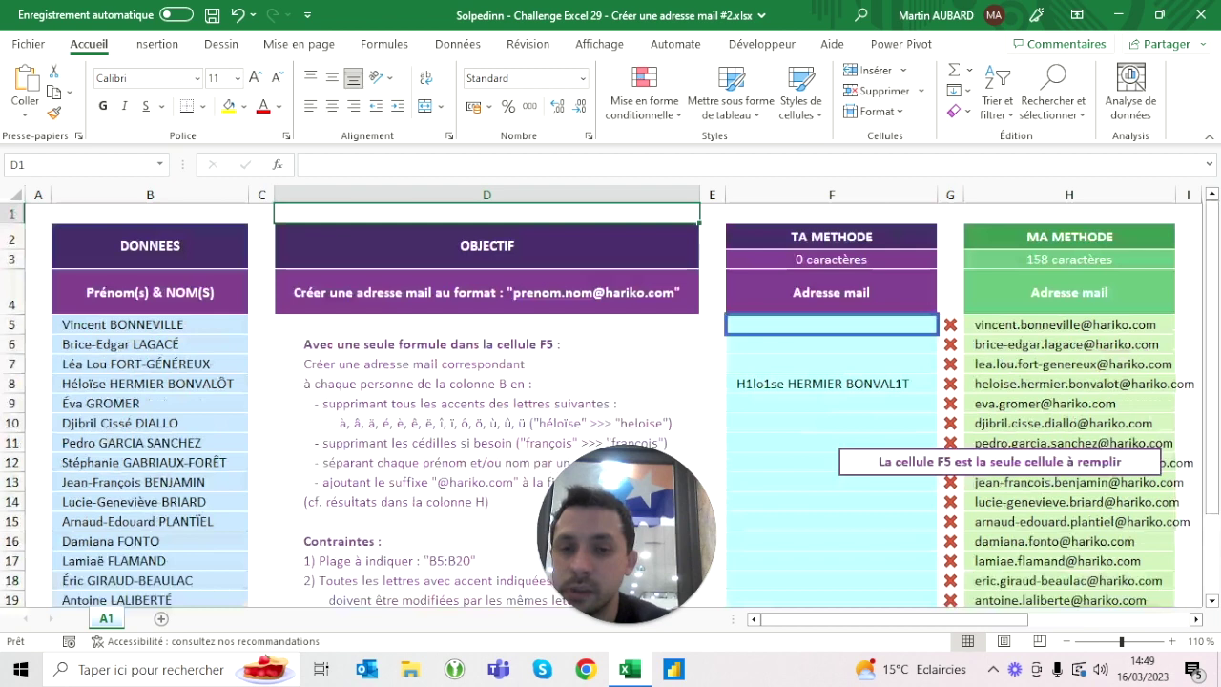
In F8's formula, replace the {"é";"ï";"Ô"} array with the accent-pair list, enclosed in quotes instead of braces
{"action": "left_click", "coordinate": [830, 383]}
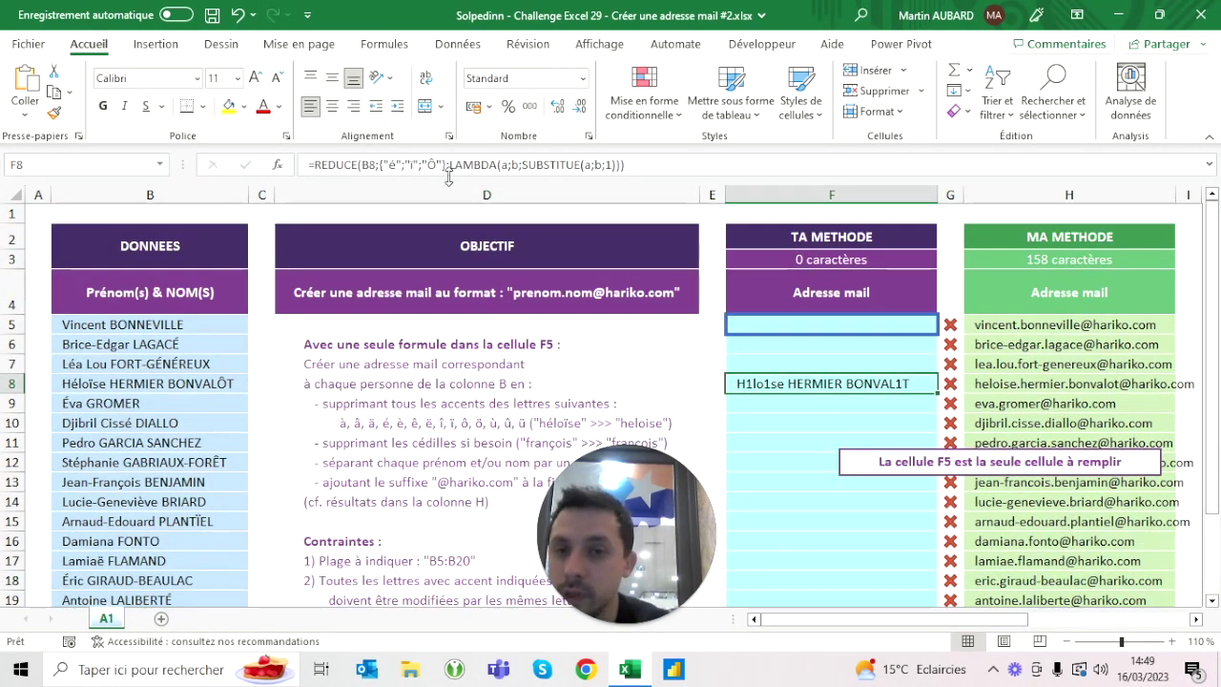
{"action": "left_click_drag", "start_coordinate": [444, 164], "coordinate": [383, 164]}
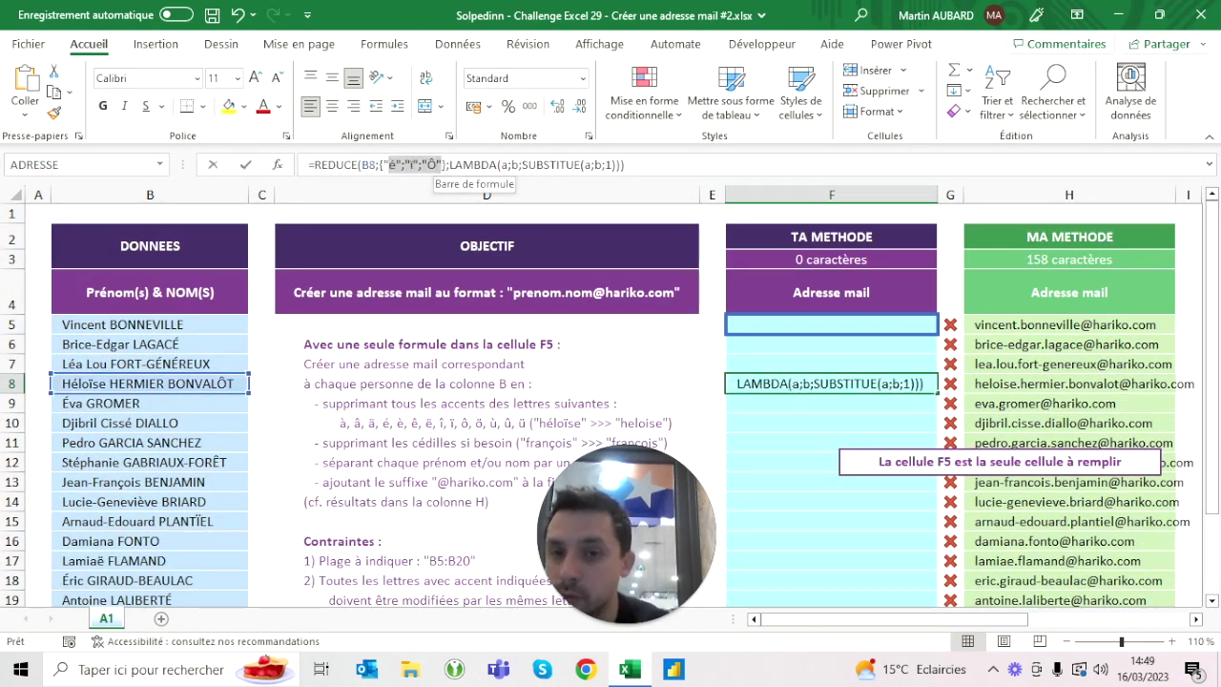
{"action": "key", "text": "ctrl+v"}
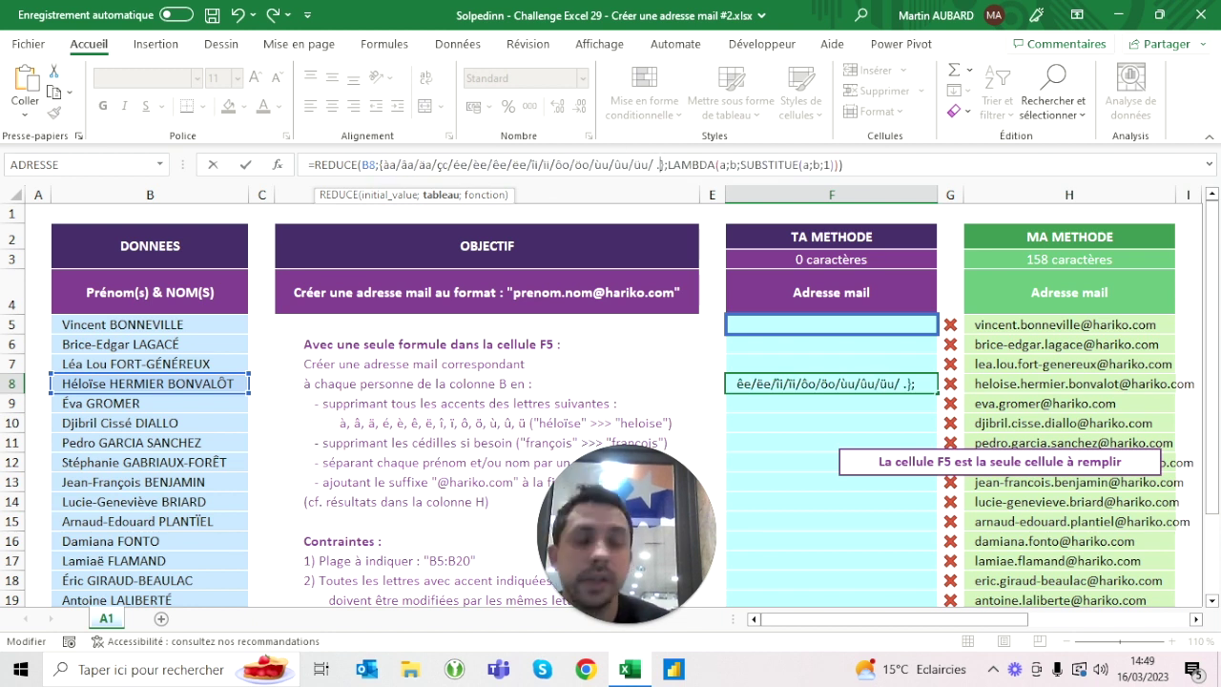
{"action": "left_click", "coordinate": [381, 164]}
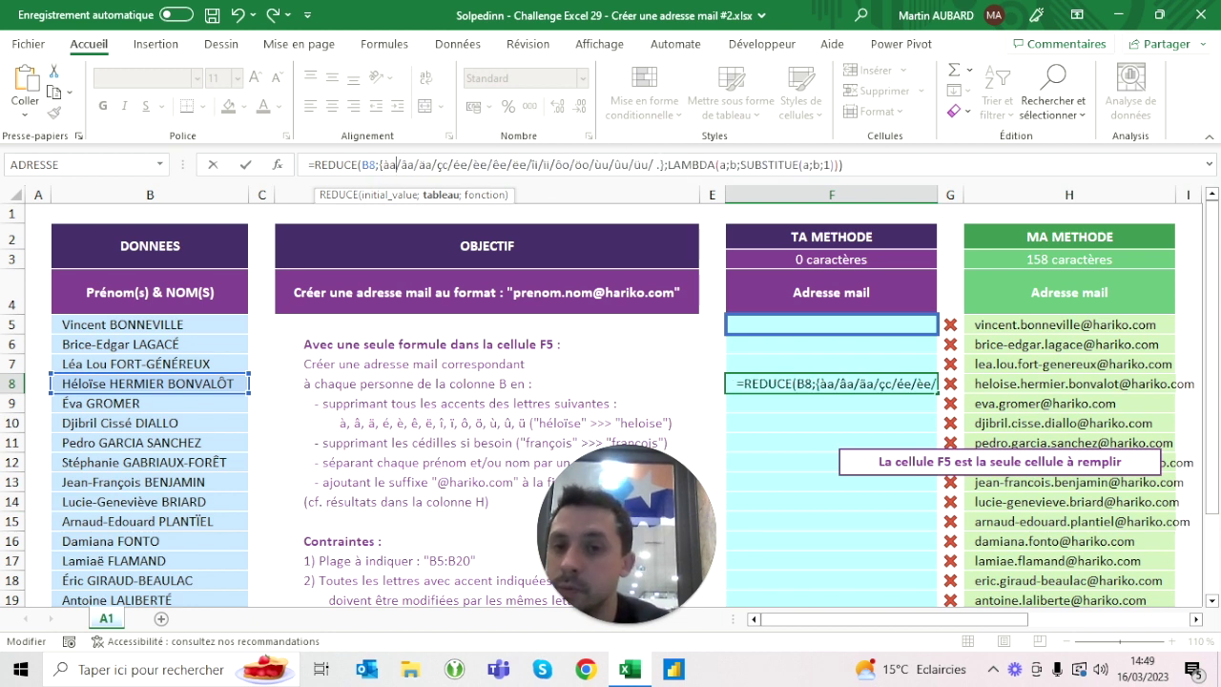
{"action": "left_click", "coordinate": [396, 164]}
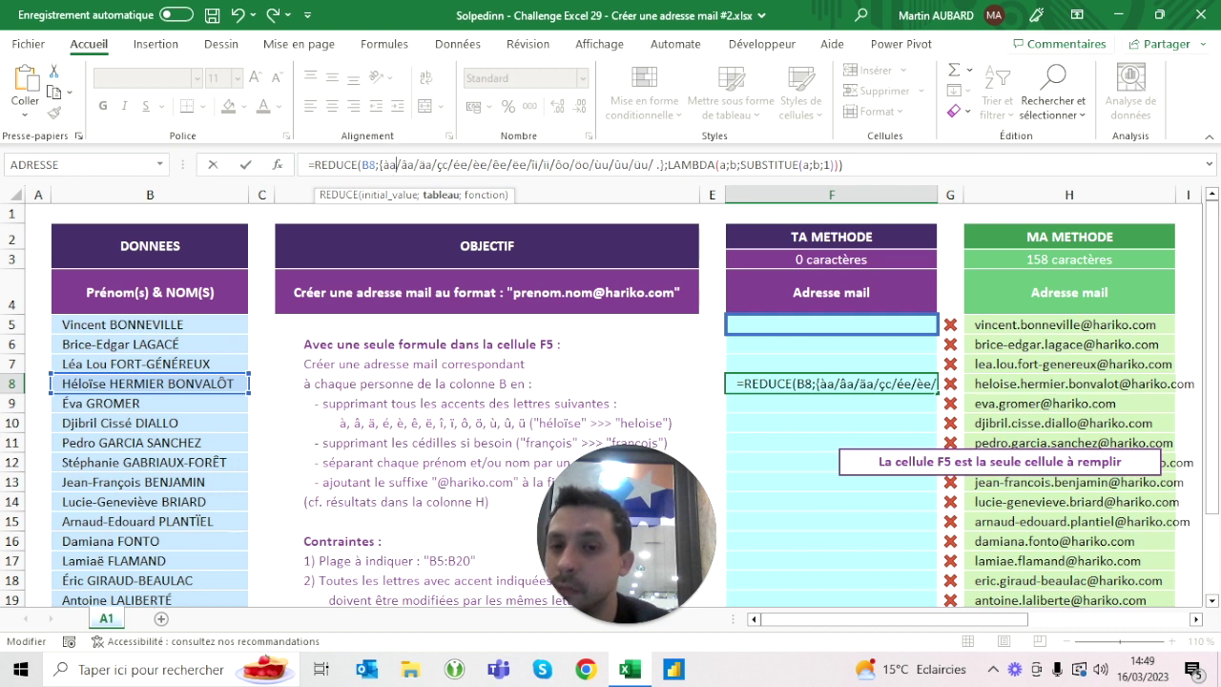
{"action": "key", "text": "BackSpace"}
{"action": "type", "text": "\""}
{"action": "left_click", "coordinate": [665, 164]}
{"action": "key", "text": "BackSpace"}
{"action": "type", "text": "\""}
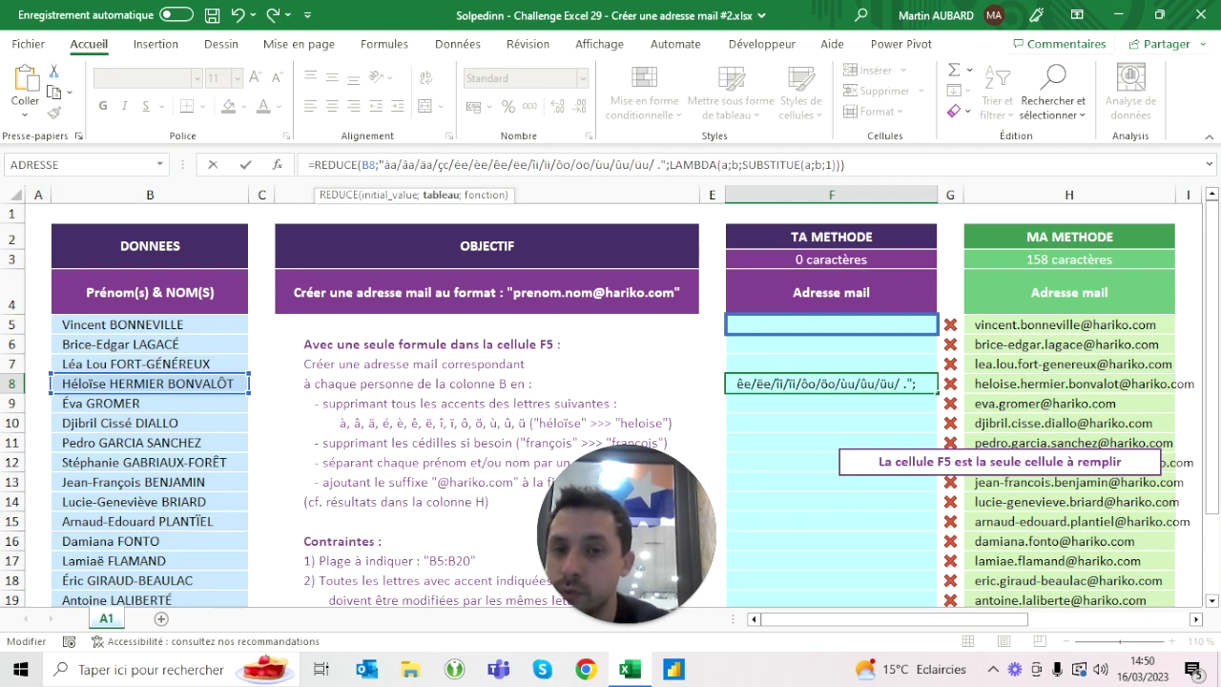
Wrap the quoted accent list in FRACTIONNER.TEXTE(…;"/") so F8 returns the name again
{"action": "left_click", "coordinate": [378, 164]}
{"action": "type", "text": "FRACTION.ANNEE"}
{"action": "key", "text": "BackSpace"}
{"action": "key", "text": "BackSpace"}
{"action": "key", "text": "BackSpace"}
{"action": "type", "text": "N"}
{"action": "key", "text": "Tab"}
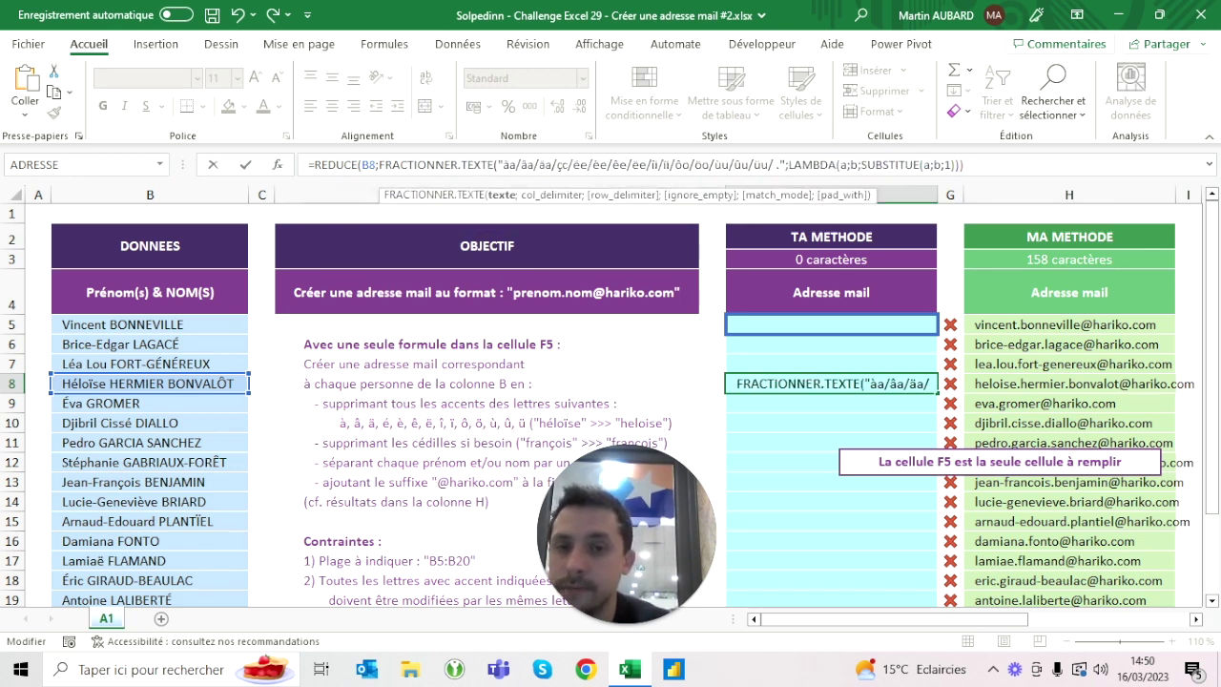
{"action": "left_click", "coordinate": [785, 164]}
{"action": "type", "text": ";\"/\""}
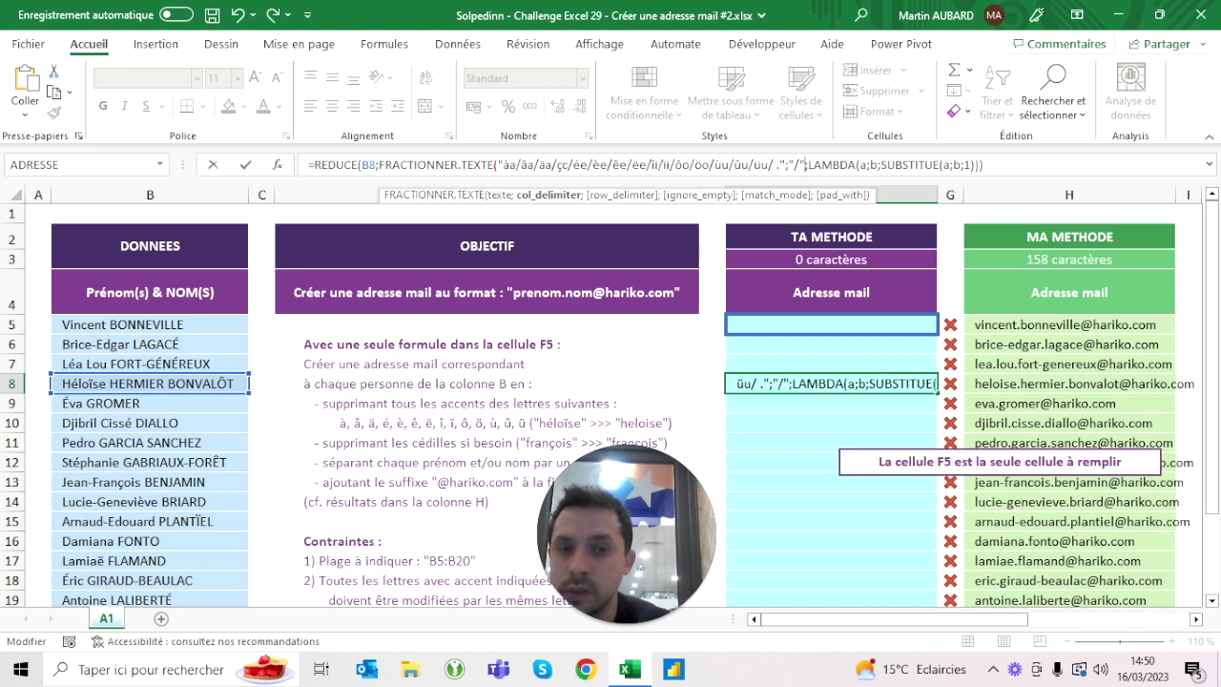
{"action": "type", "text": ")"}
{"action": "key", "text": "ctrl+Return"}
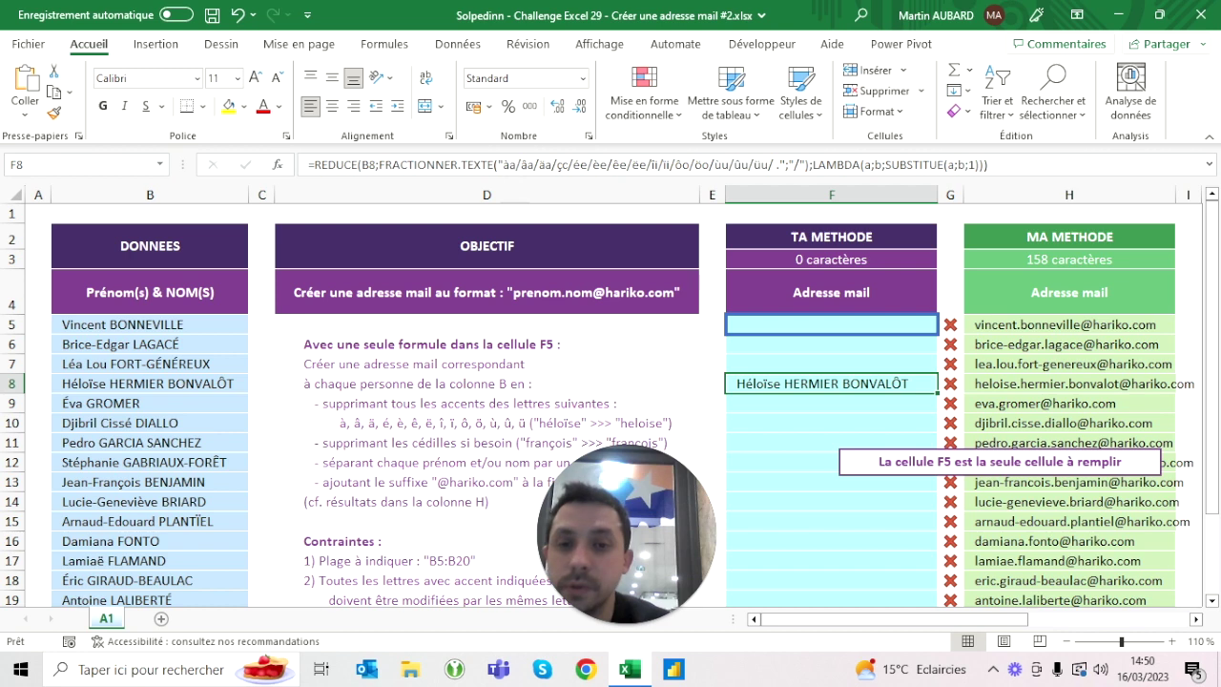
{"action": "left_click", "coordinate": [505, 164]}
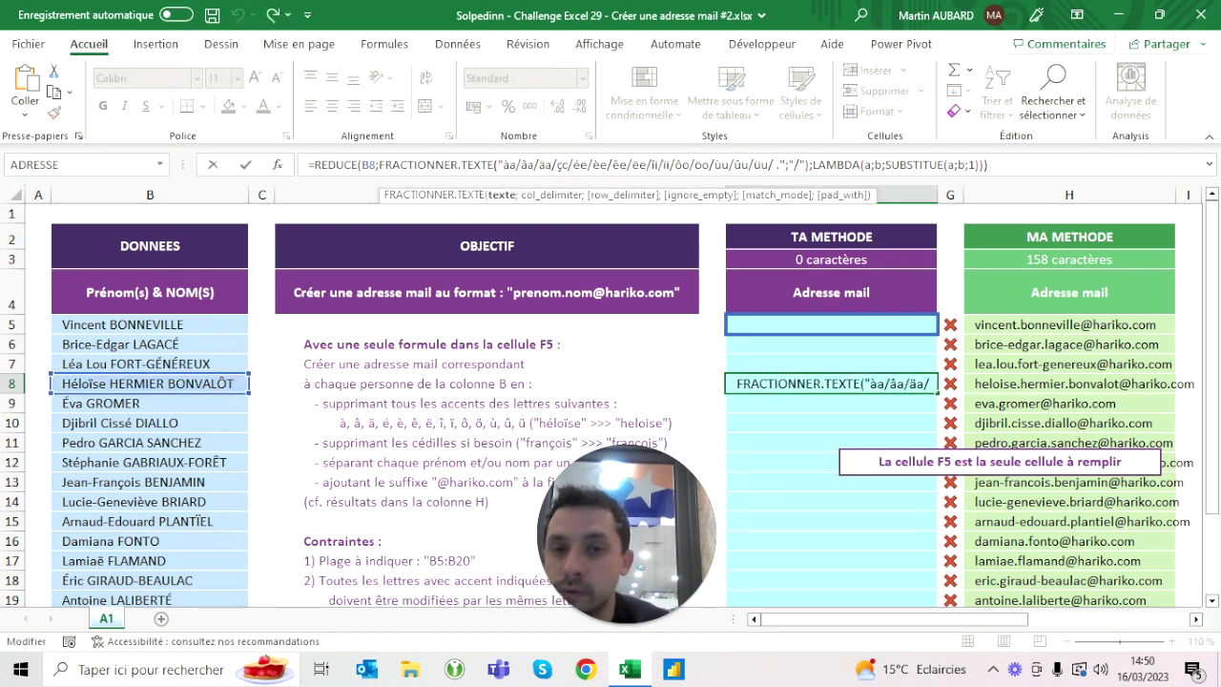
Put the FRACTIONNER.TEXTE(…;"/") expression in F10 as a test, spilling pairs àa, âa, äa, çc down column F
{"action": "key", "text": "Escape"}
{"action": "left_click_drag", "start_coordinate": [378, 164], "coordinate": [807, 164]}
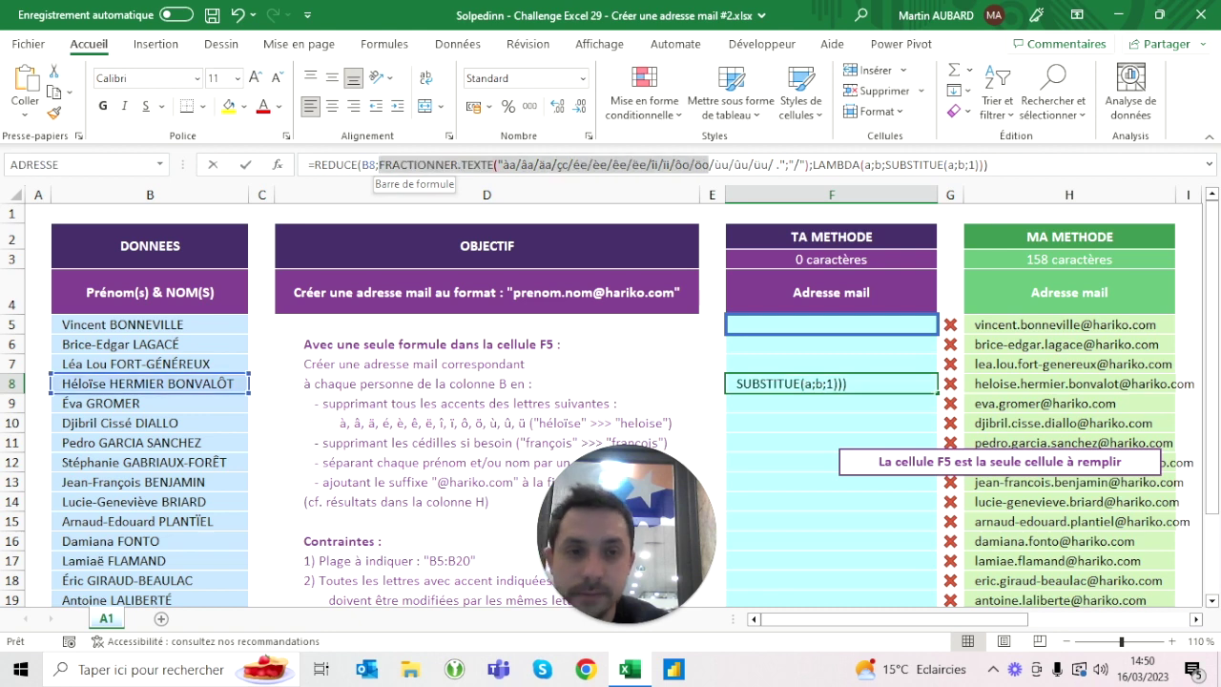
{"action": "key", "text": "Escape"}
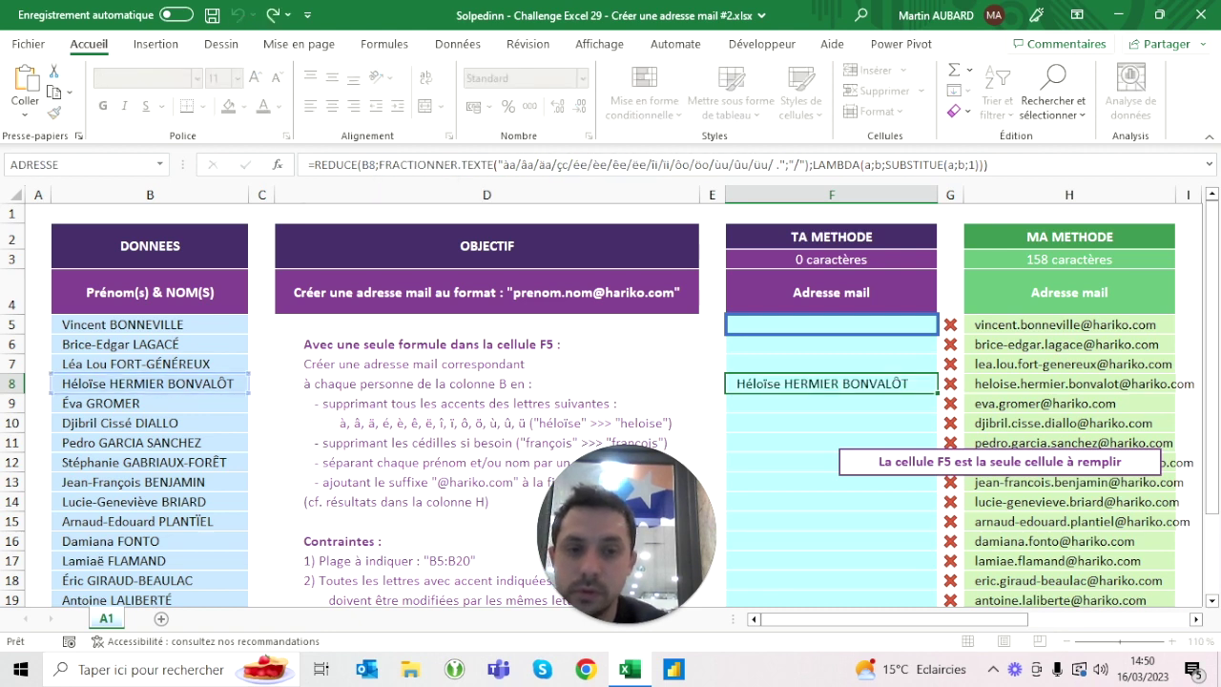
{"action": "key", "text": "Down"}
{"action": "key", "text": "Down"}
{"action": "type", "text": "="}
{"action": "type", "text": "FRACTIONNER.TEXTE(\"àa/âa/äa/çc/ée/èe/êe/ëe/îi/ïi/ôo/öo/ùu/ûu/üu/ .\";\"/\""}
{"action": "type", "text": ")"}
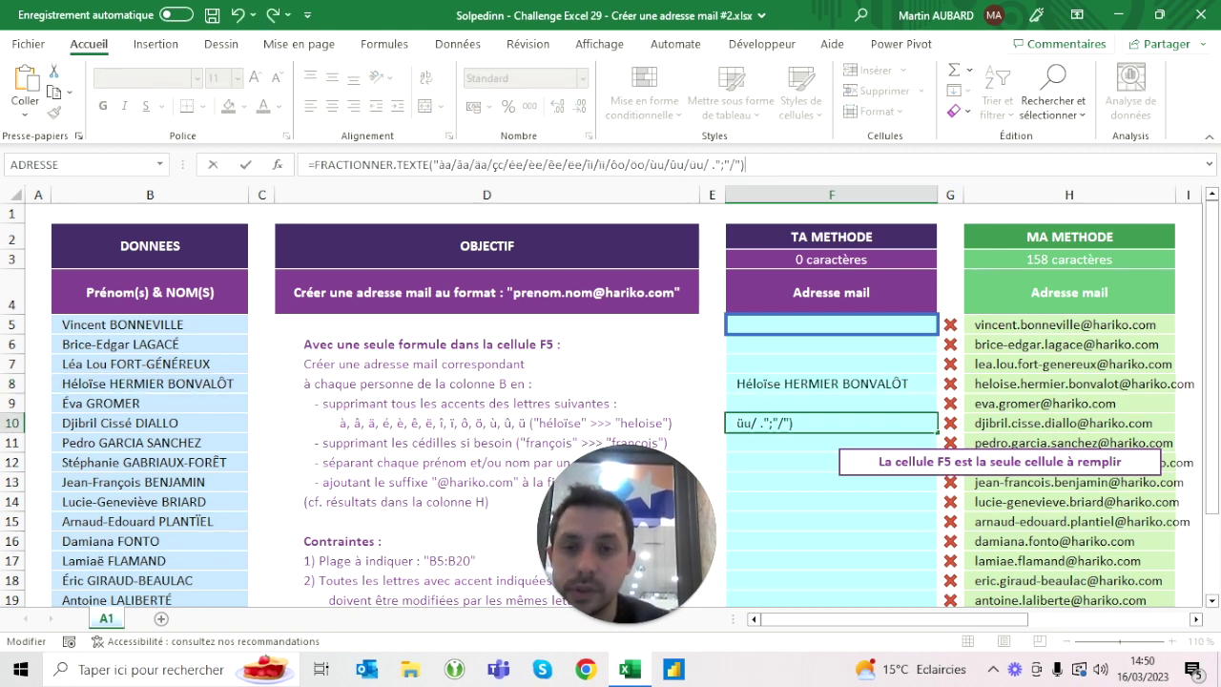
{"action": "key", "text": "ctrl+Return"}
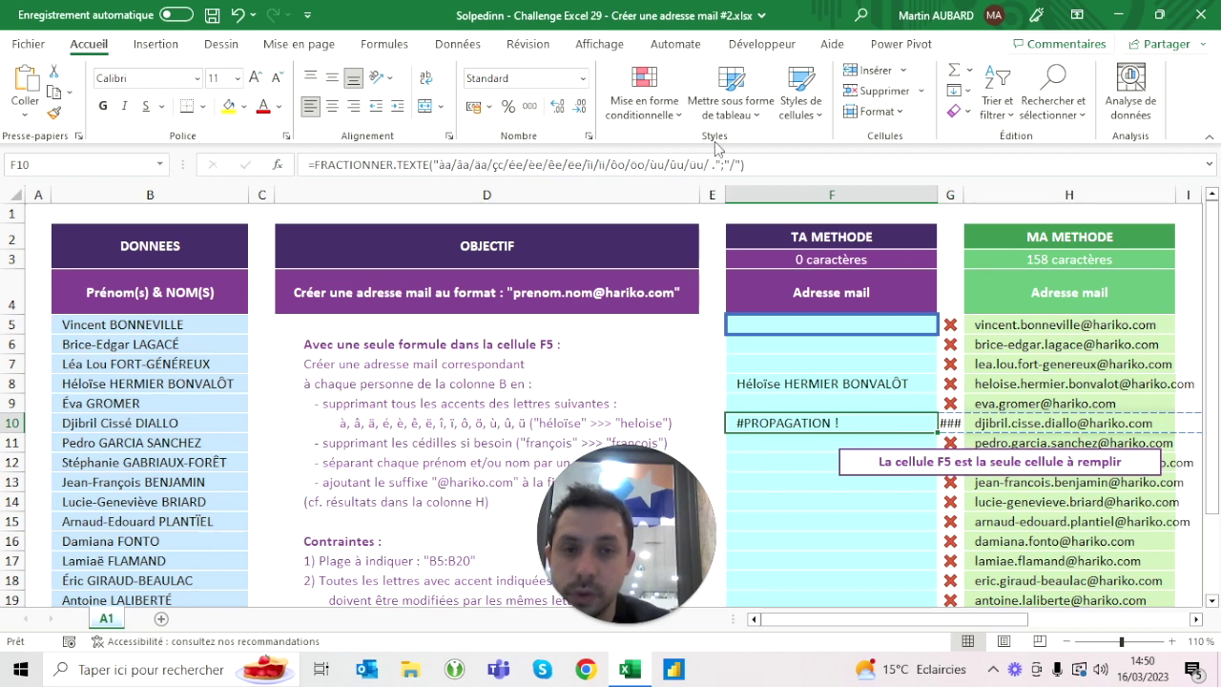
{"action": "key", "text": "F2"}
{"action": "type", "text": ";"}
{"action": "key", "text": "ctrl+Return"}
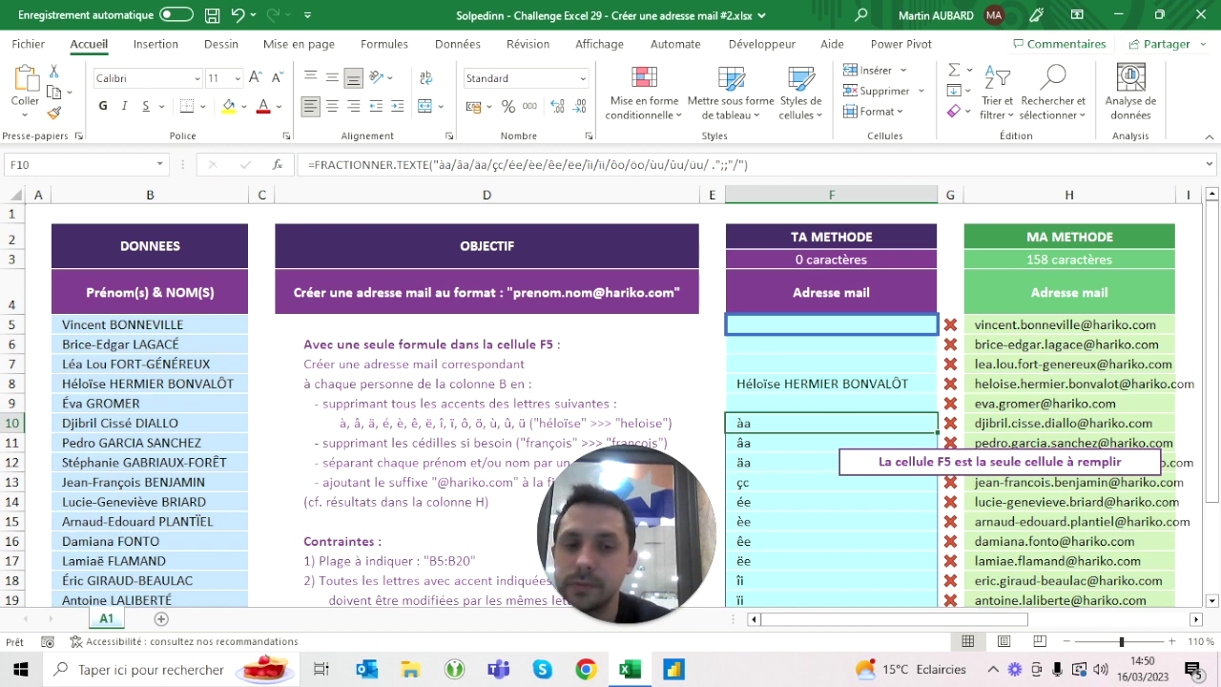
{"action": "left_click", "coordinate": [831, 384]}
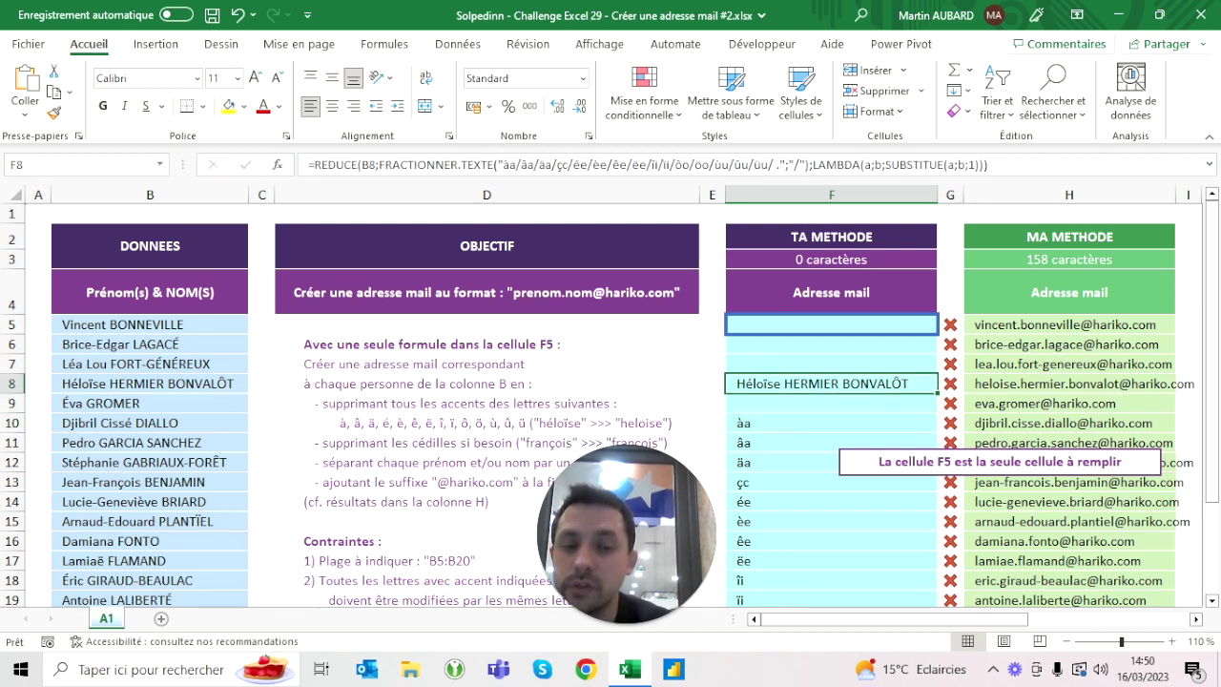
Change F8's SUBSTITUE(a;b;1) to SUBSTITUE(a;GAUCHE(b);1)
{"action": "left_click", "coordinate": [953, 164]}
{"action": "type", "text": "gauche"}
{"action": "key", "text": "Right"}
{"action": "type", "text": ")"}
{"action": "key", "text": "Right"}
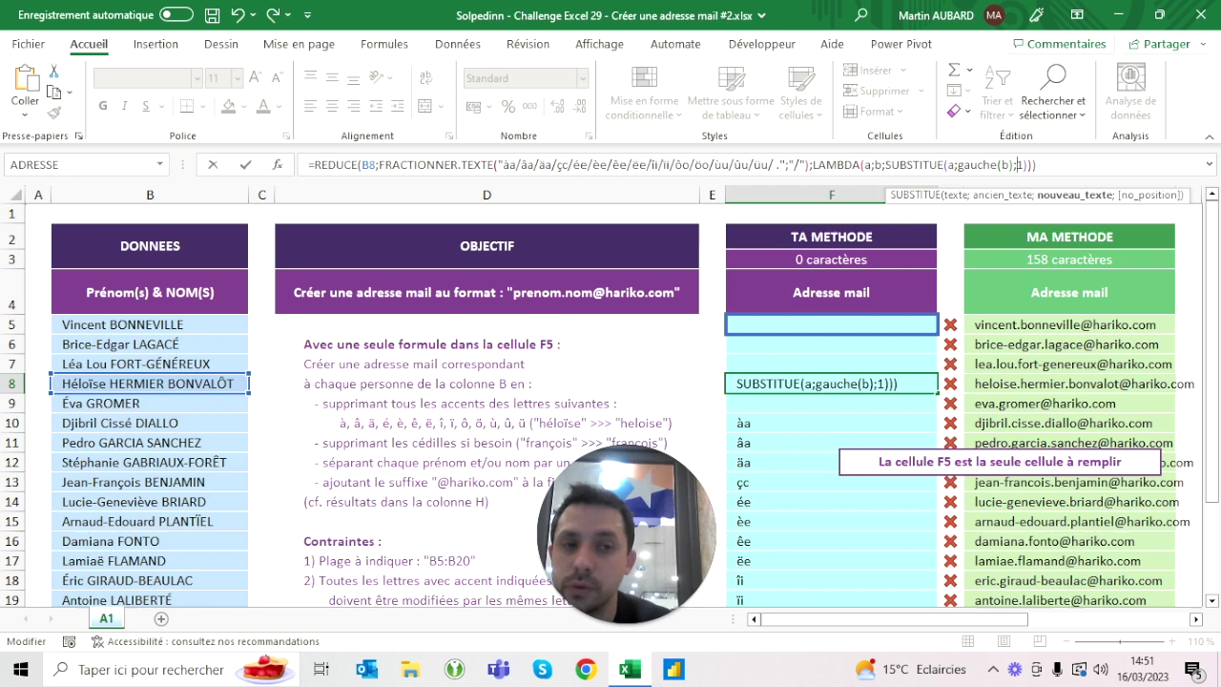
{"action": "key", "text": "ctrl+Return"}
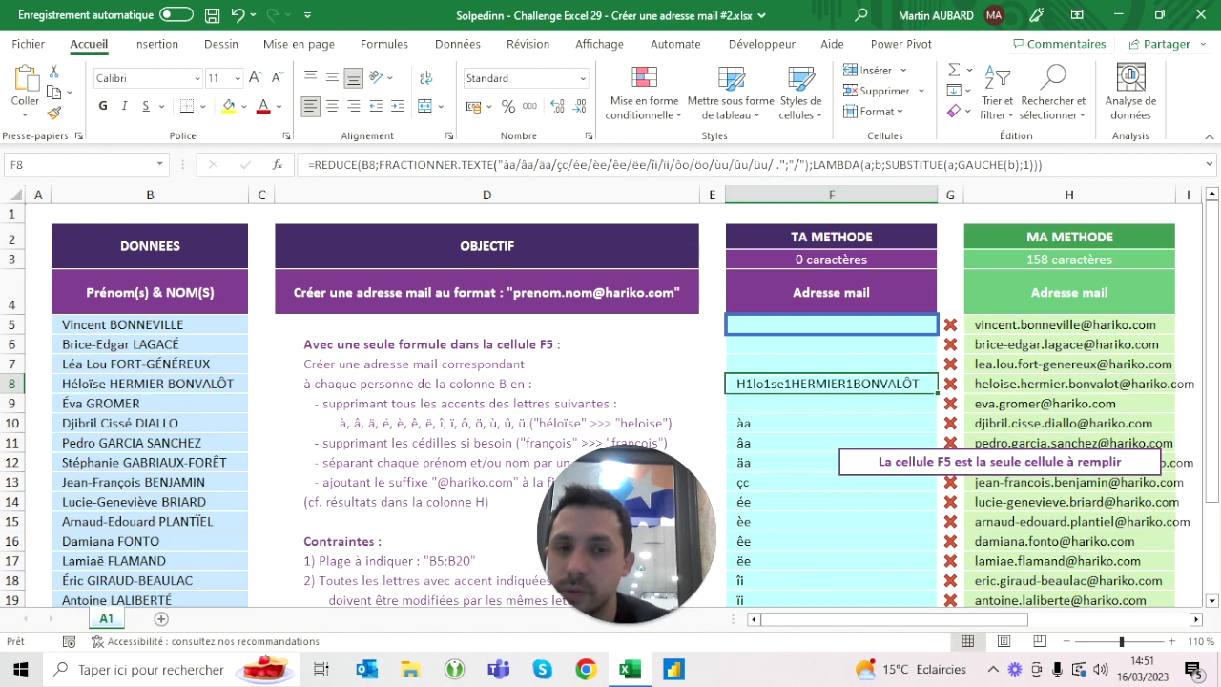
Delete the trailing "/ ." from the end of F8's accent-pair string
{"action": "left_click", "coordinate": [774, 164]}
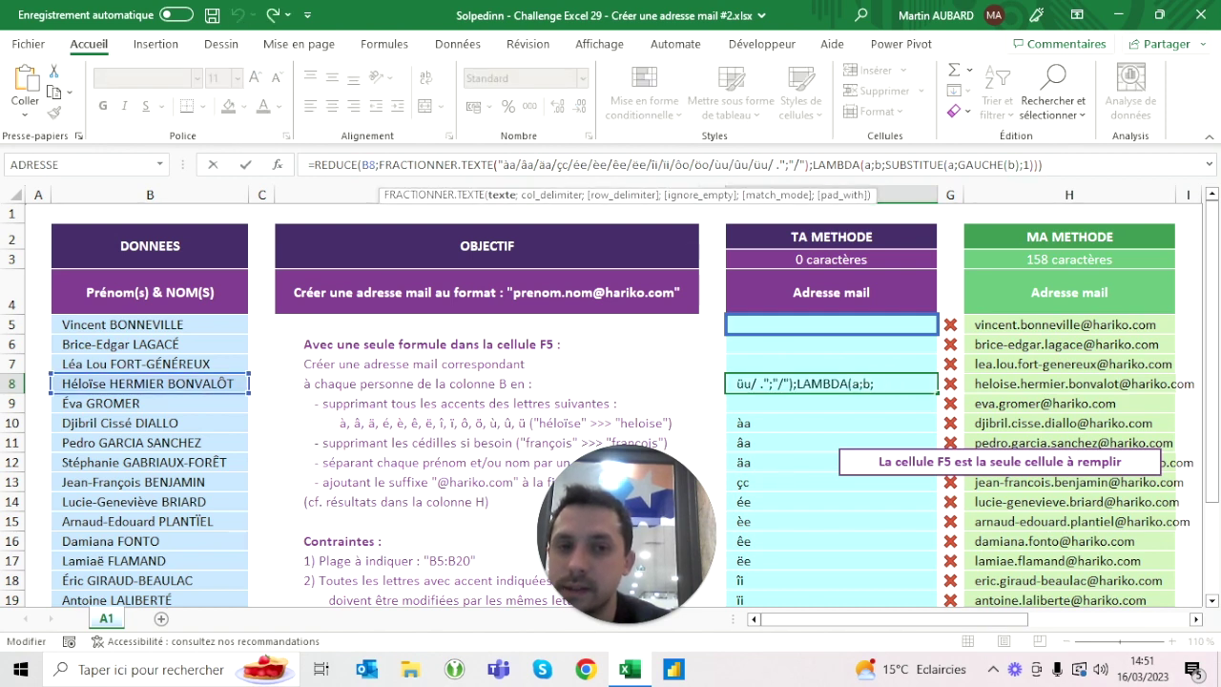
{"action": "key", "text": "Escape"}
{"action": "key", "text": "F2"}
{"action": "left_click", "coordinate": [774, 164]}
{"action": "key", "text": "BackSpace"}
{"action": "key", "text": "BackSpace"}
{"action": "key", "text": "BackSpace"}
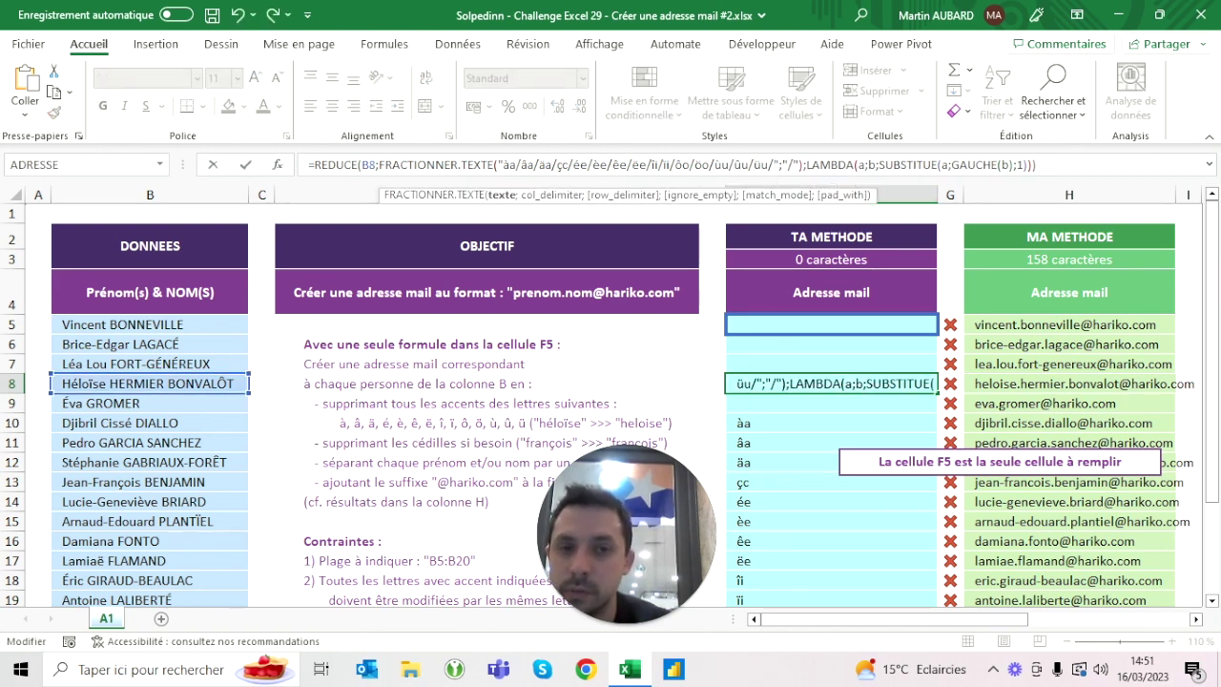
{"action": "key", "text": "Return"}
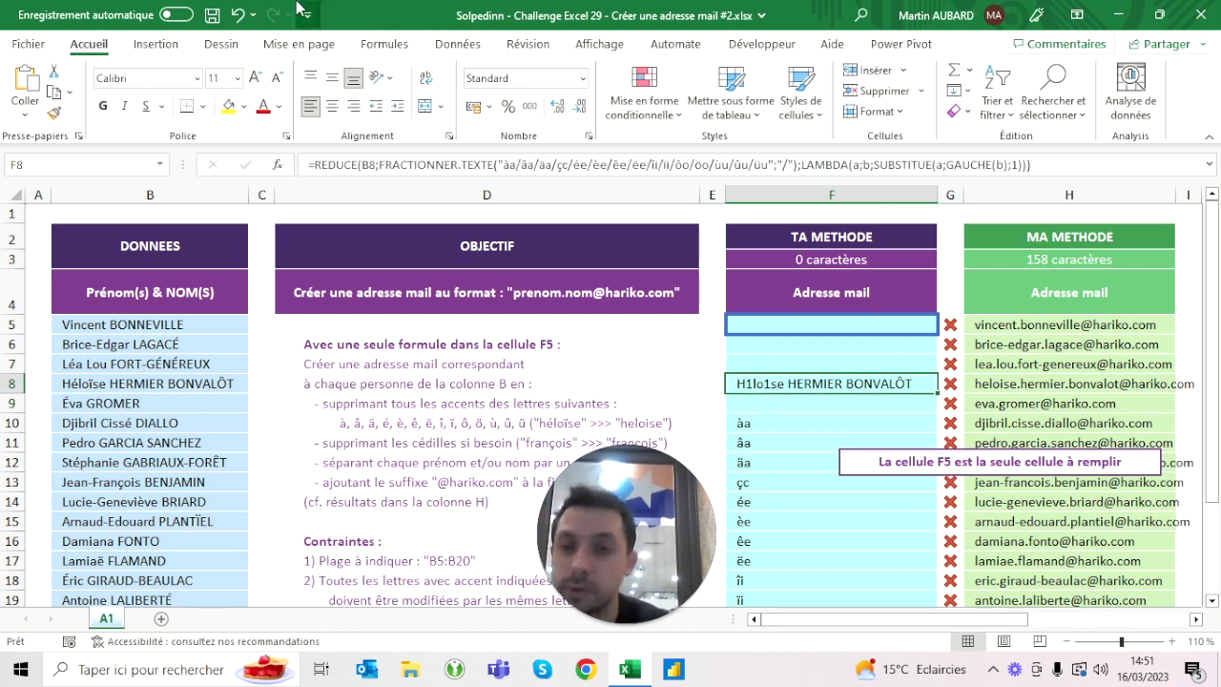
{"action": "left_click", "coordinate": [235, 15]}
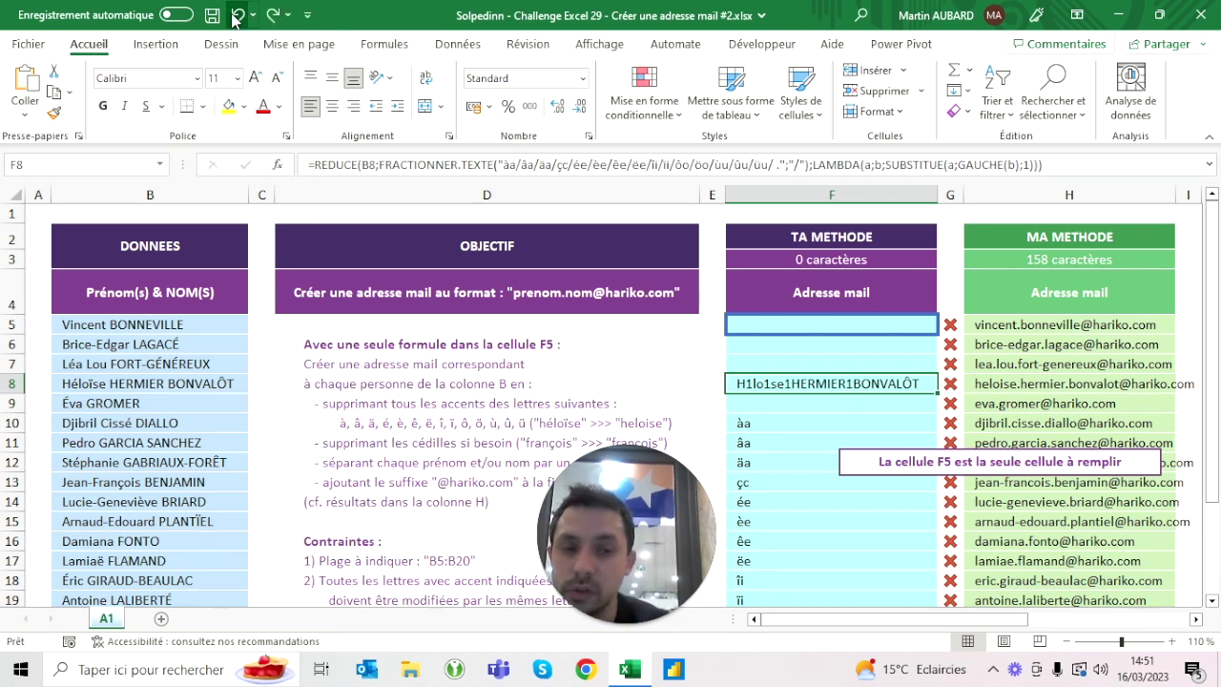
{"action": "left_click", "coordinate": [778, 165]}
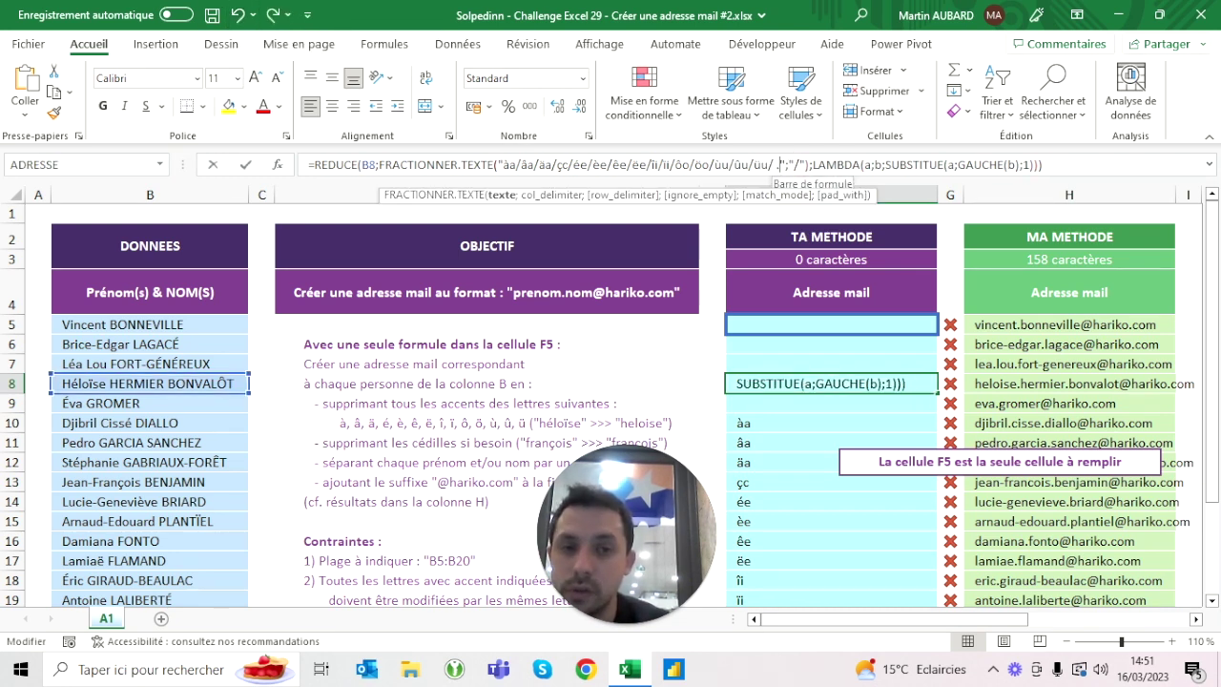
{"action": "key", "text": "BackSpace"}
{"action": "key", "text": "BackSpace"}
{"action": "key", "text": "BackSpace"}
{"action": "key", "text": "ctrl+Return"}
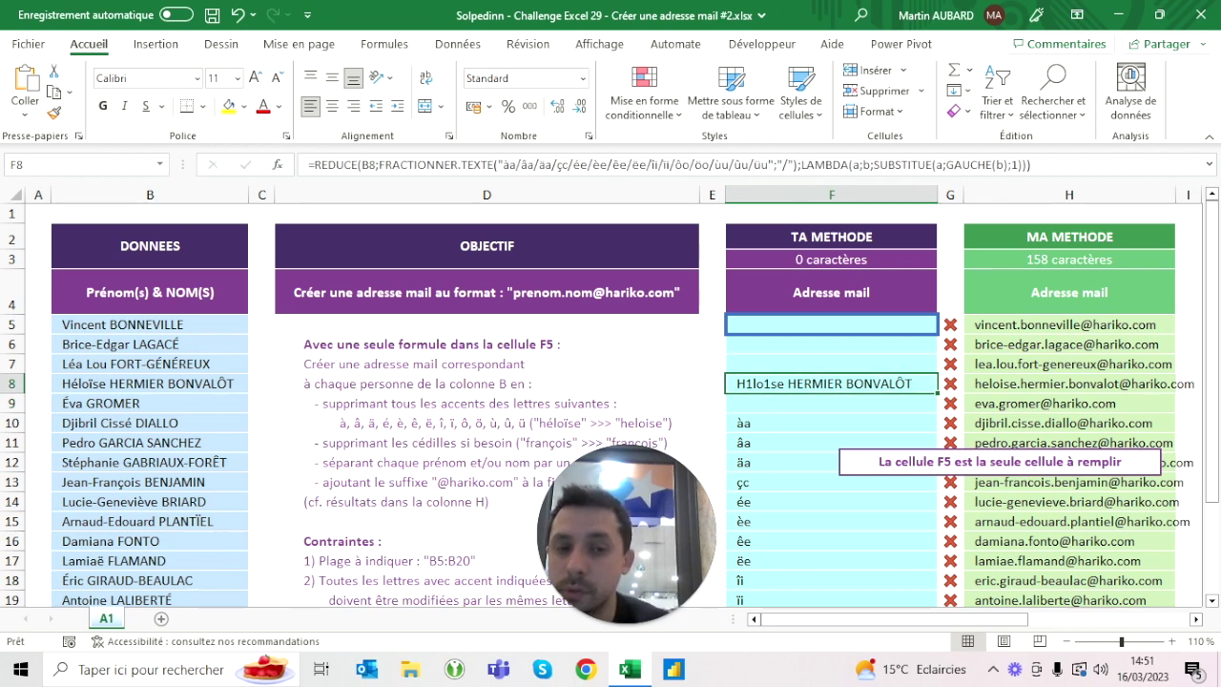
Clear the F10 test spill and wrap F8's B8 reference in MINUSCULE()
{"action": "key", "text": "Down"}
{"action": "key", "text": "Down"}
{"action": "key", "text": "Delete"}
{"action": "key", "text": "Up"}
{"action": "key", "text": "Up"}
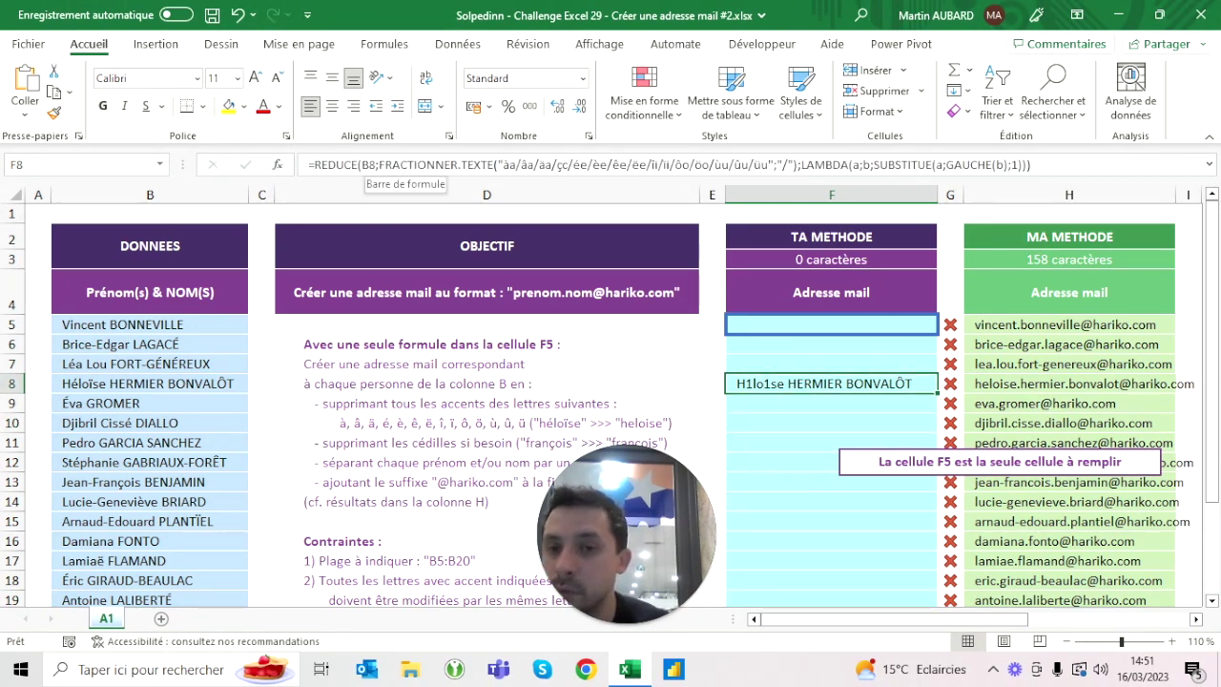
{"action": "left_click", "coordinate": [353, 164]}
{"action": "type", "text": "minusucule("}
{"action": "key", "text": "Right"}
{"action": "key", "text": "Right"}
{"action": "type", "text": ")"}
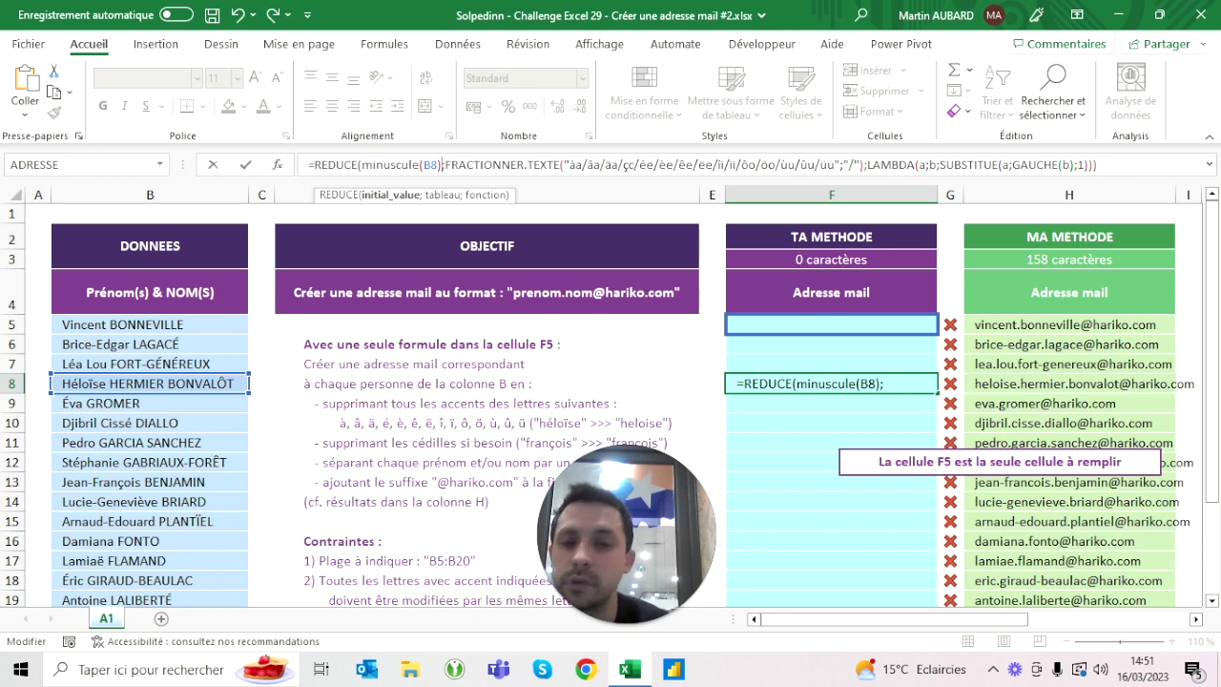
Commit the lowercase formula and replace SUBSTITUE's 1 with DROITE(b)
{"action": "key", "text": "ctrl+Return"}
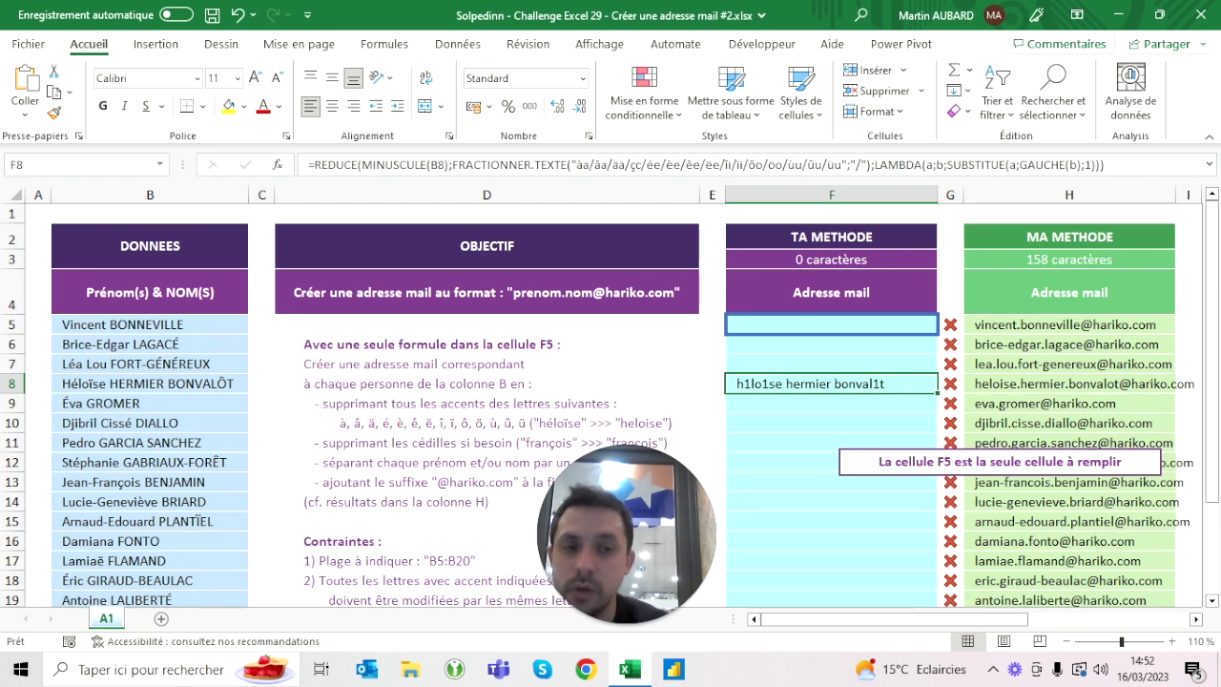
{"action": "left_click", "coordinate": [1065, 165]}
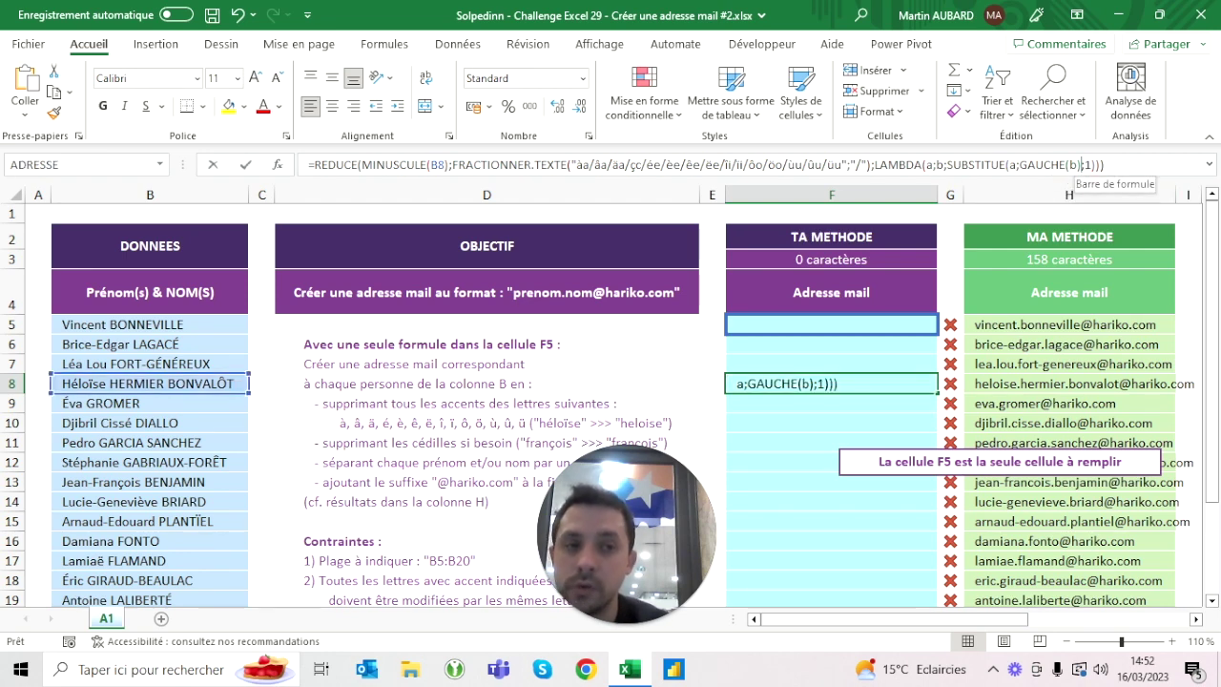
{"action": "key", "text": "Delete"}
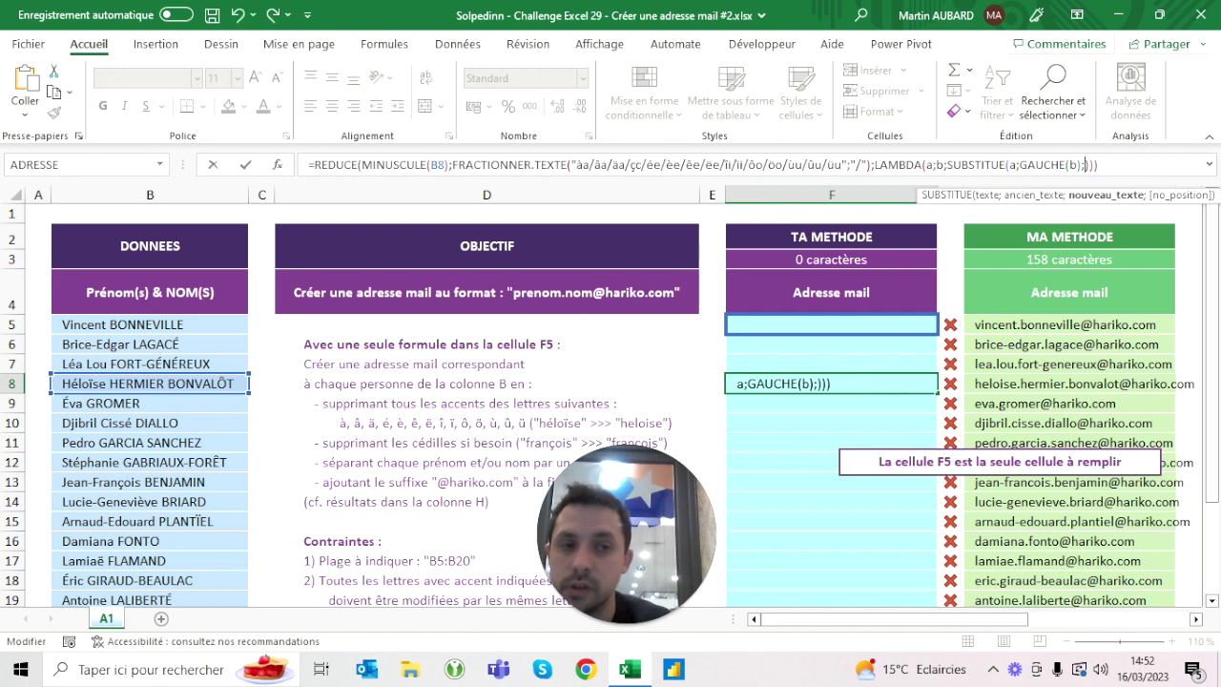
{"action": "type", "text": "droite(b)"}
{"action": "key", "text": "Return"}
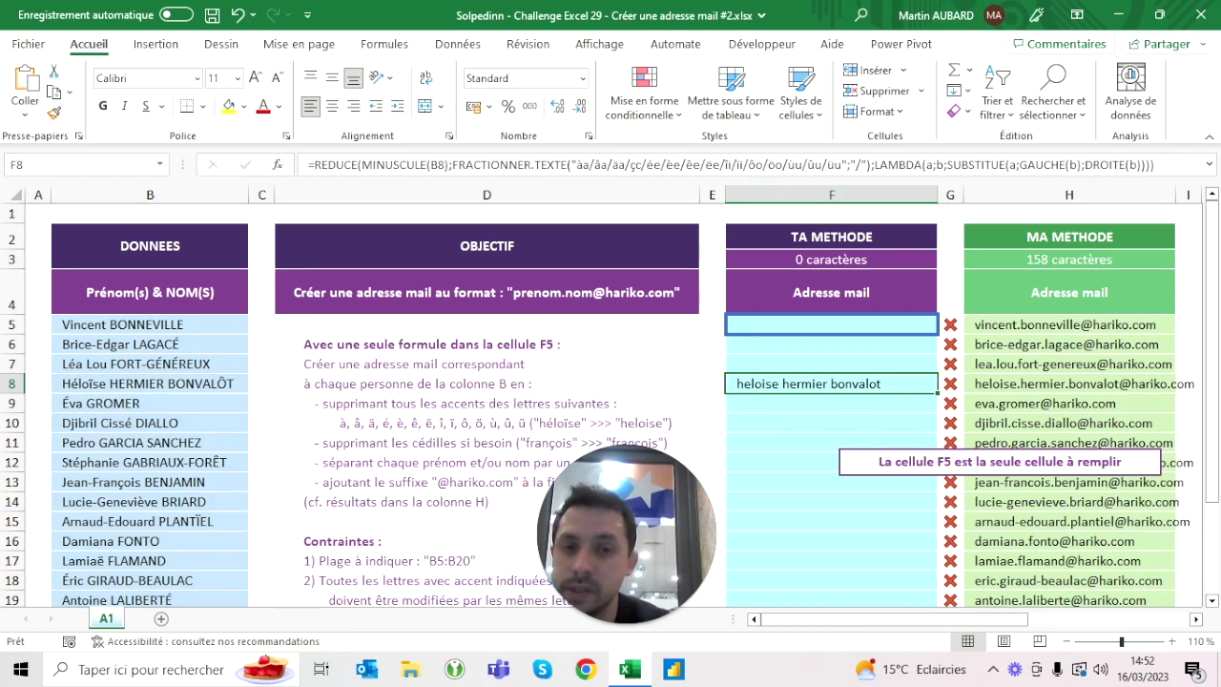
{"action": "key", "text": "F2"}
{"action": "left_click", "coordinate": [572, 164]}
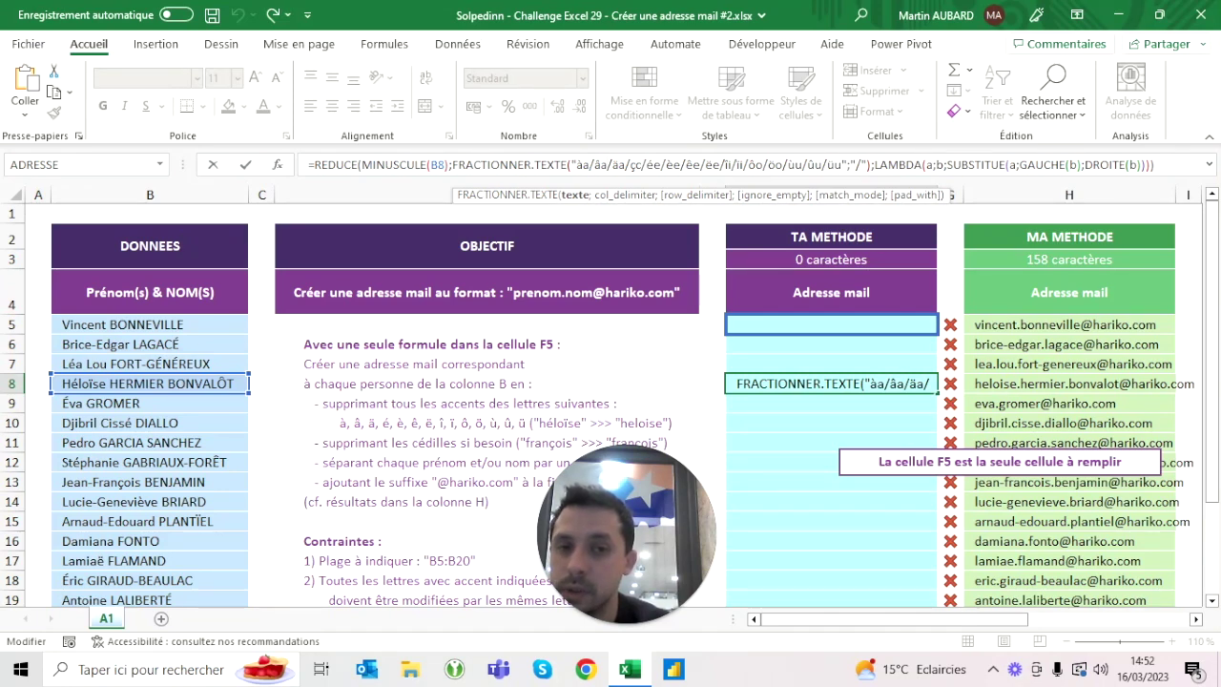
{"action": "left_click", "coordinate": [737, 164]}
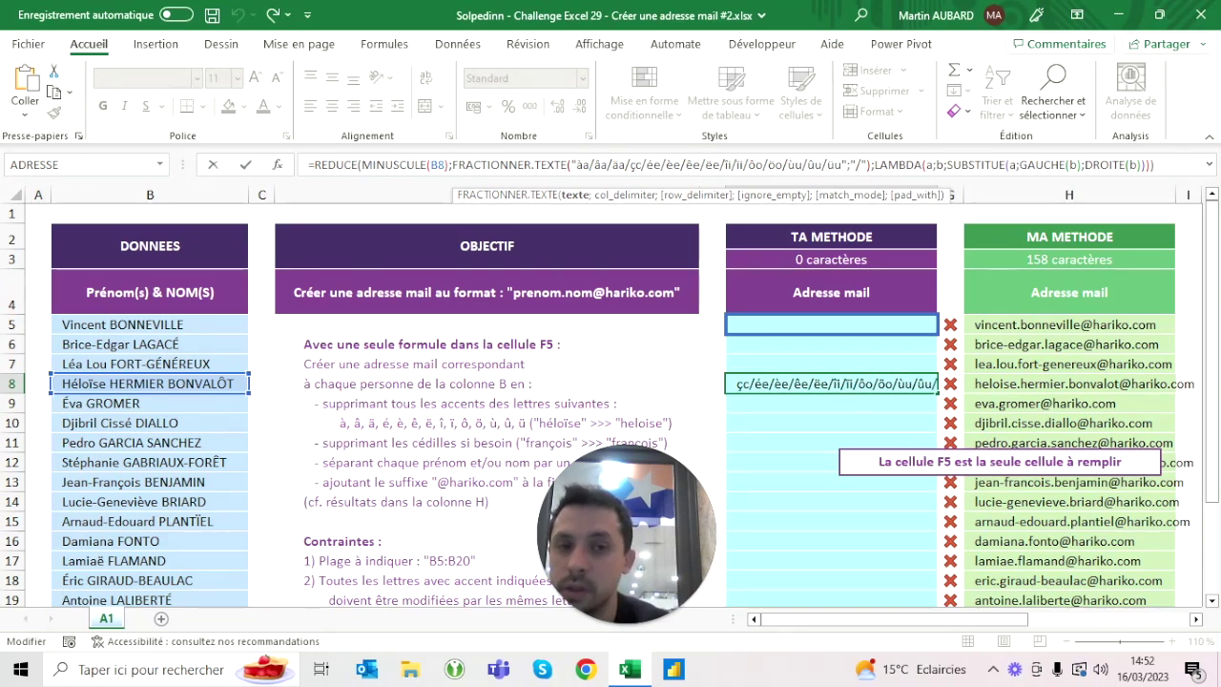
{"action": "key", "text": "ctrl+Return"}
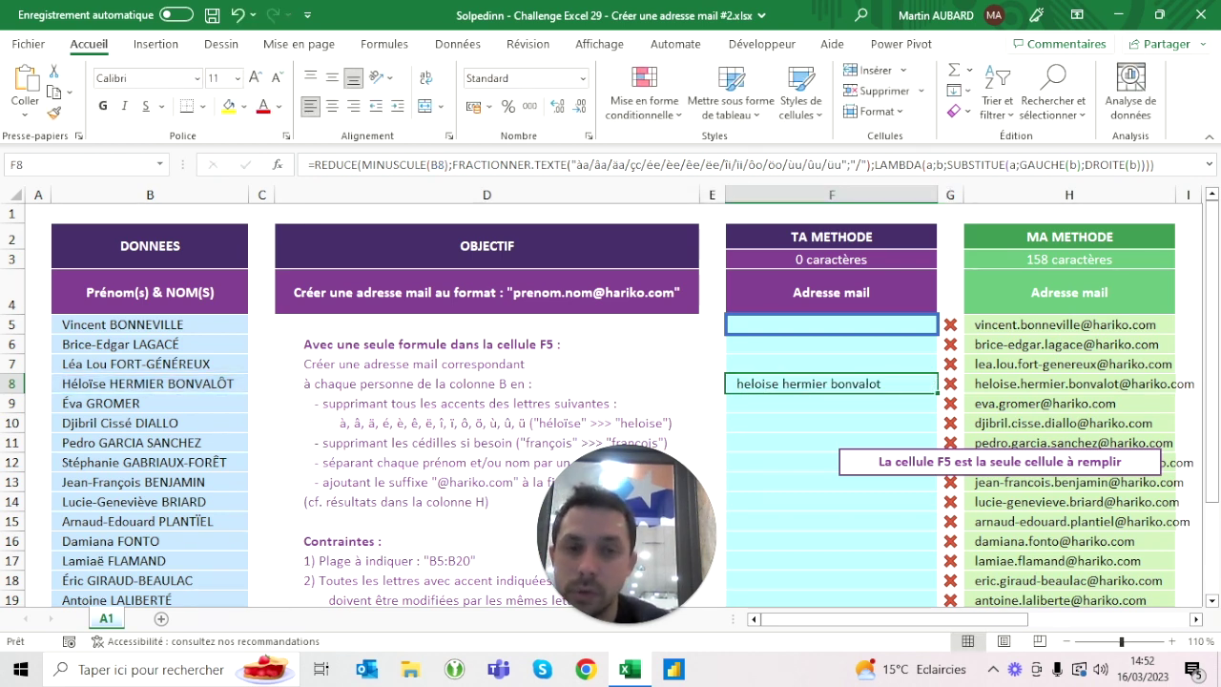
{"action": "key", "text": "F2"}
{"action": "left_click", "coordinate": [831, 324]}
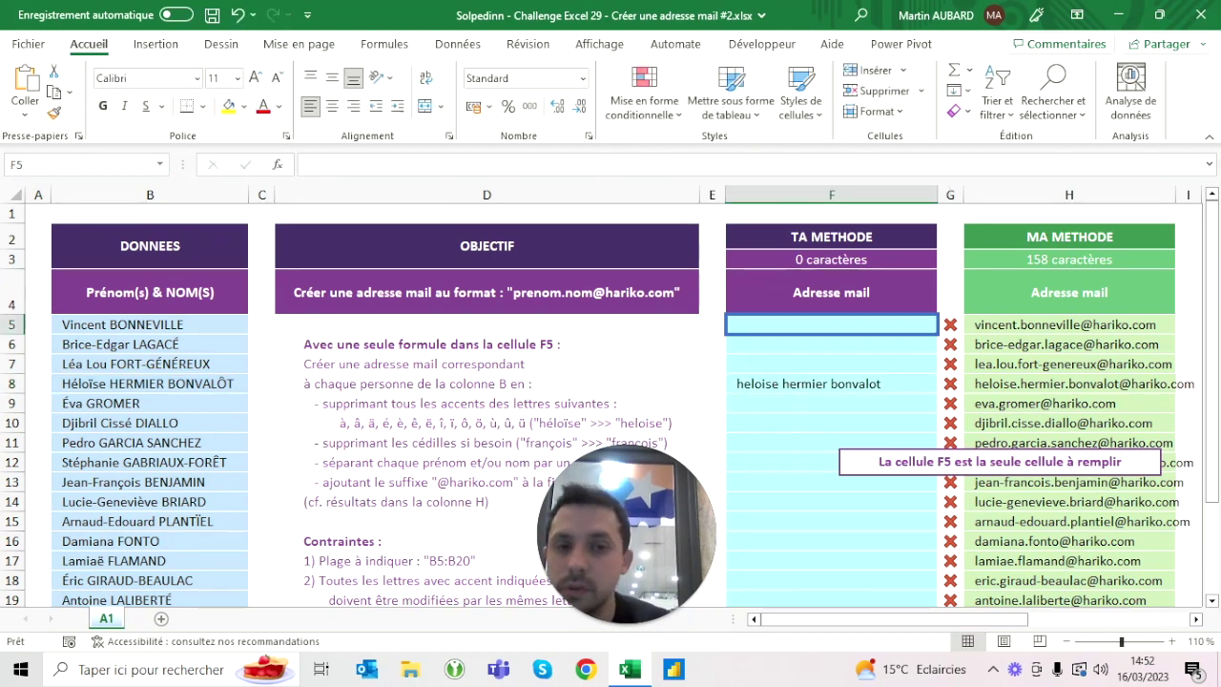
{"action": "key", "text": "ctrl+v"}
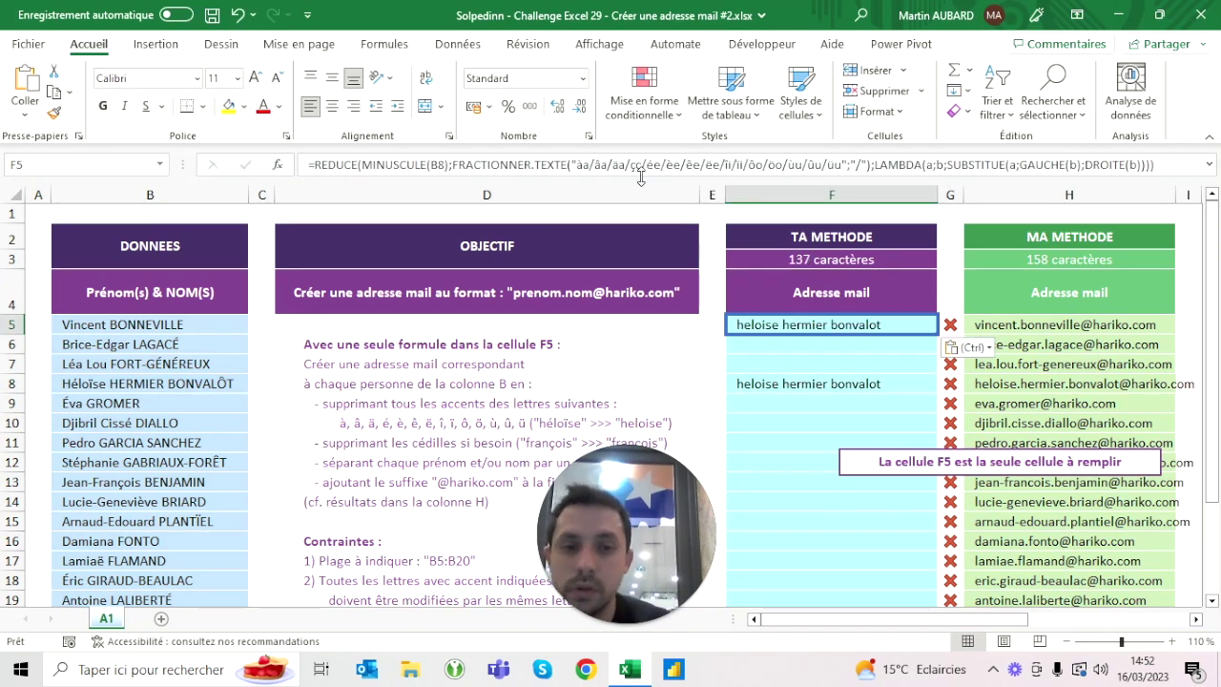
{"action": "key", "text": "Down"}
{"action": "key", "text": "Down"}
{"action": "key", "text": "Down"}
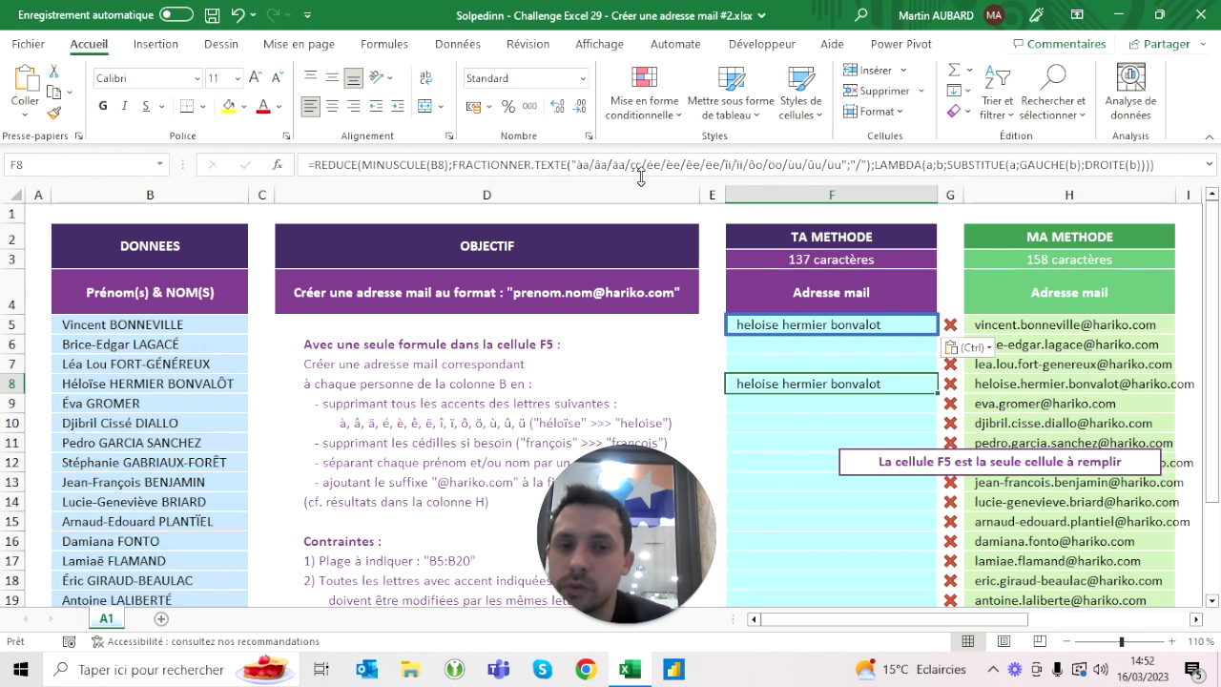
{"action": "key", "text": "Up"}
{"action": "key", "text": "Up"}
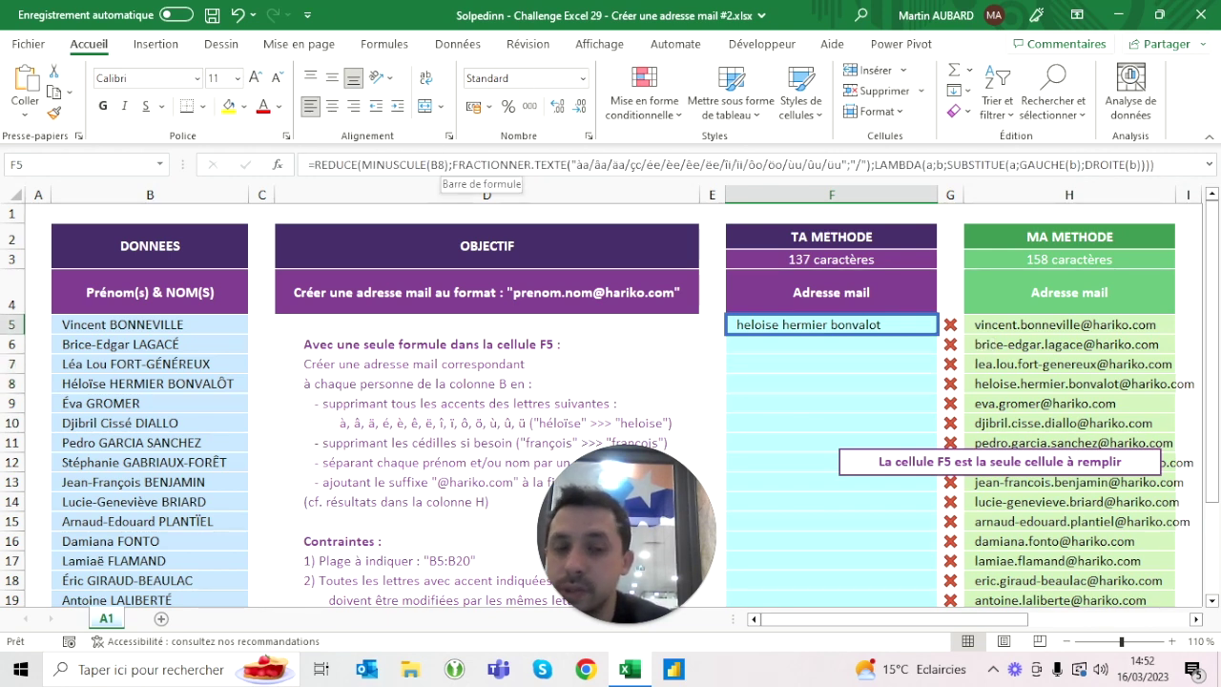
{"action": "left_click", "coordinate": [312, 164]}
Wrap F5's REDUCE in MAP(B5:B20;LAMBDA(c;…)) using MINUSCULE(c) instead of B8
{"action": "type", "text": "map("}
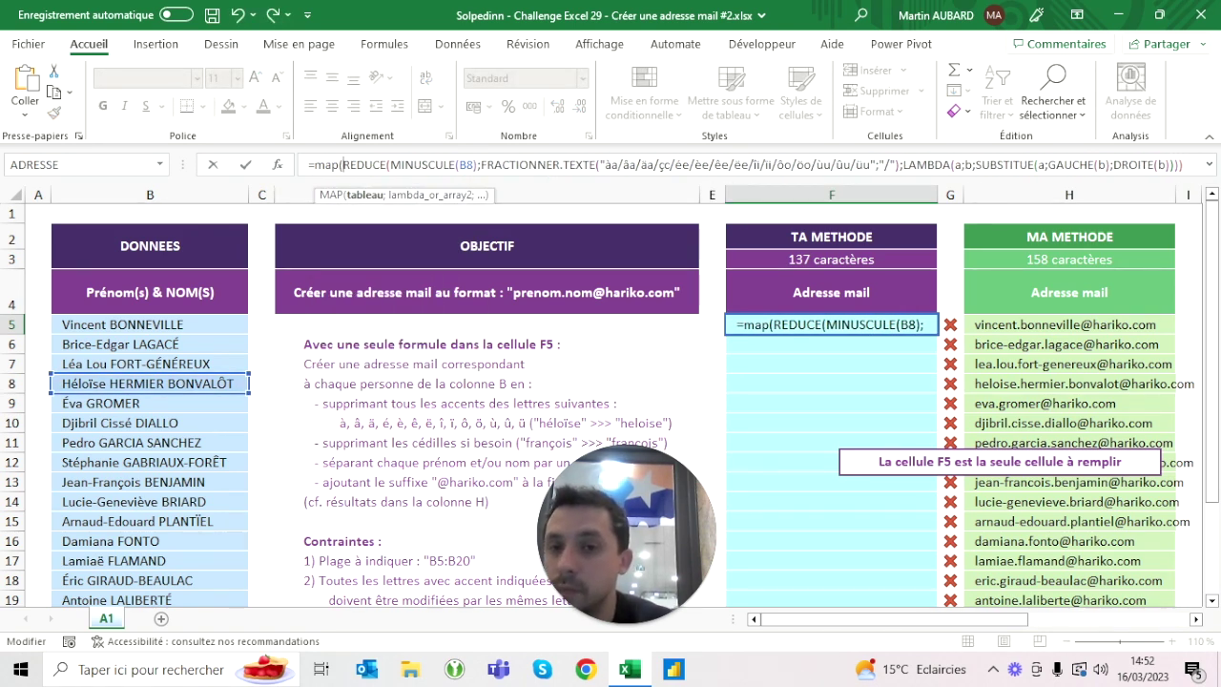
{"action": "left_click_drag", "start_coordinate": [150, 324], "coordinate": [150, 574]}
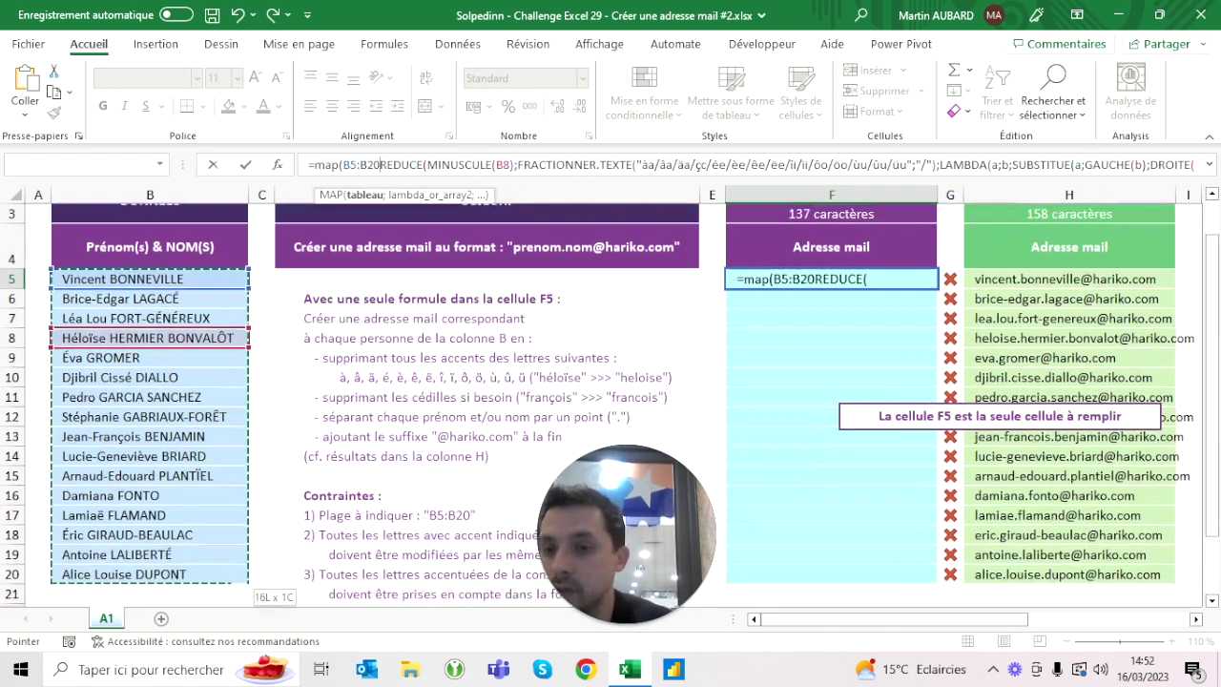
{"action": "type", "text": ";"}
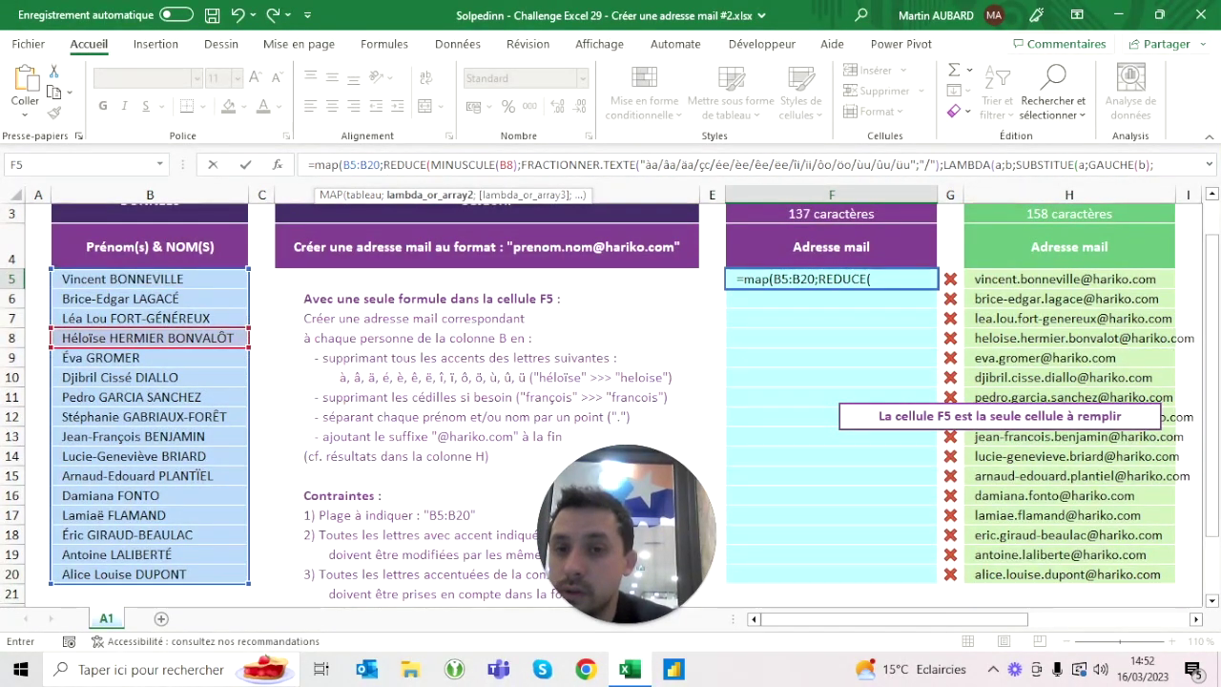
{"action": "type", "text": "lamb"}
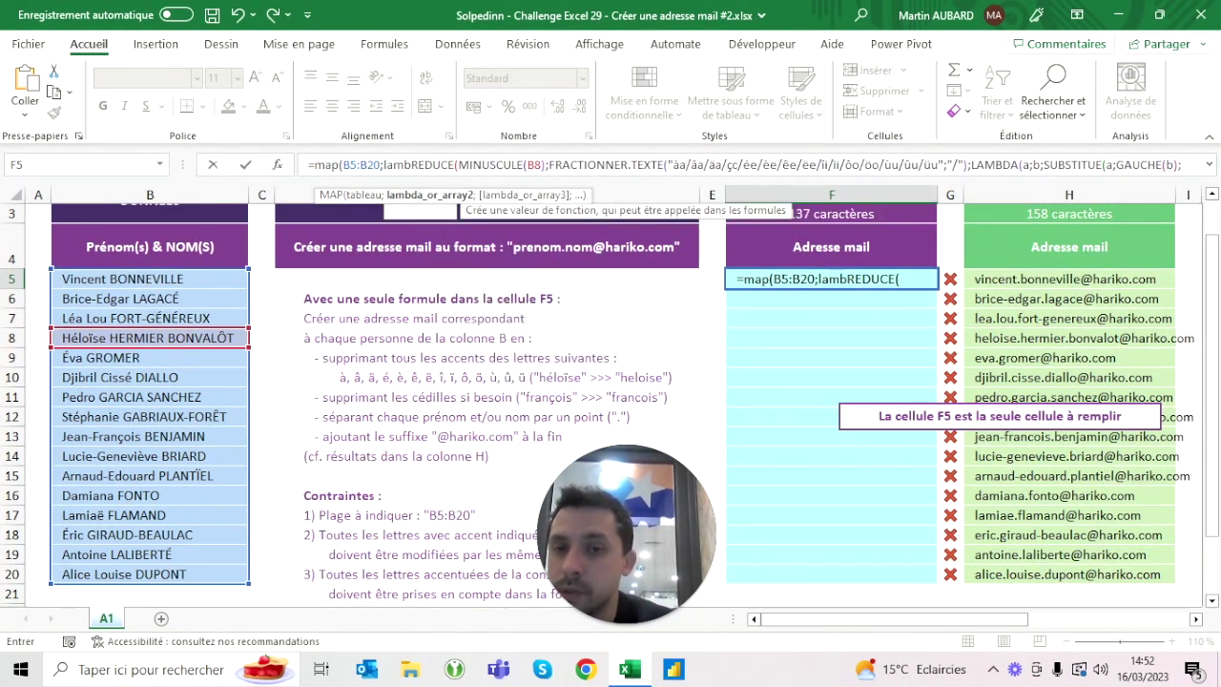
{"action": "type", "text": "da(a"}
{"action": "key", "text": "BackSpace"}
{"action": "type", "text": "c;"}
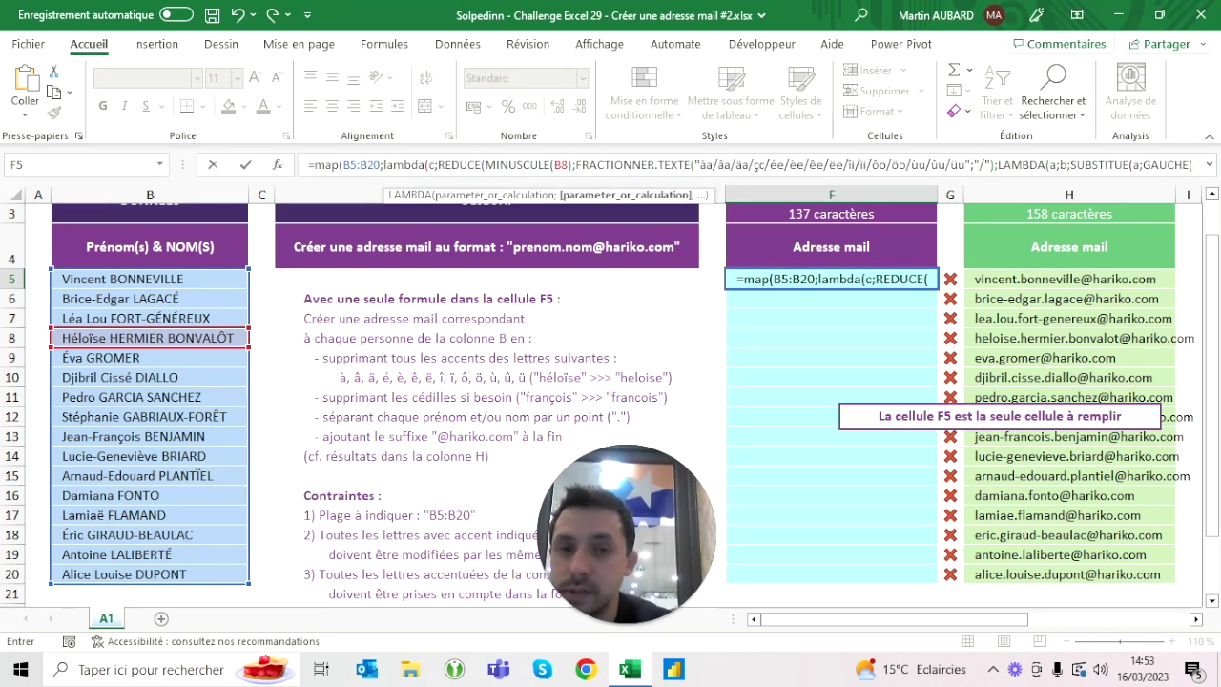
{"action": "double_click", "coordinate": [562, 164]}
{"action": "type", "text": "c"}
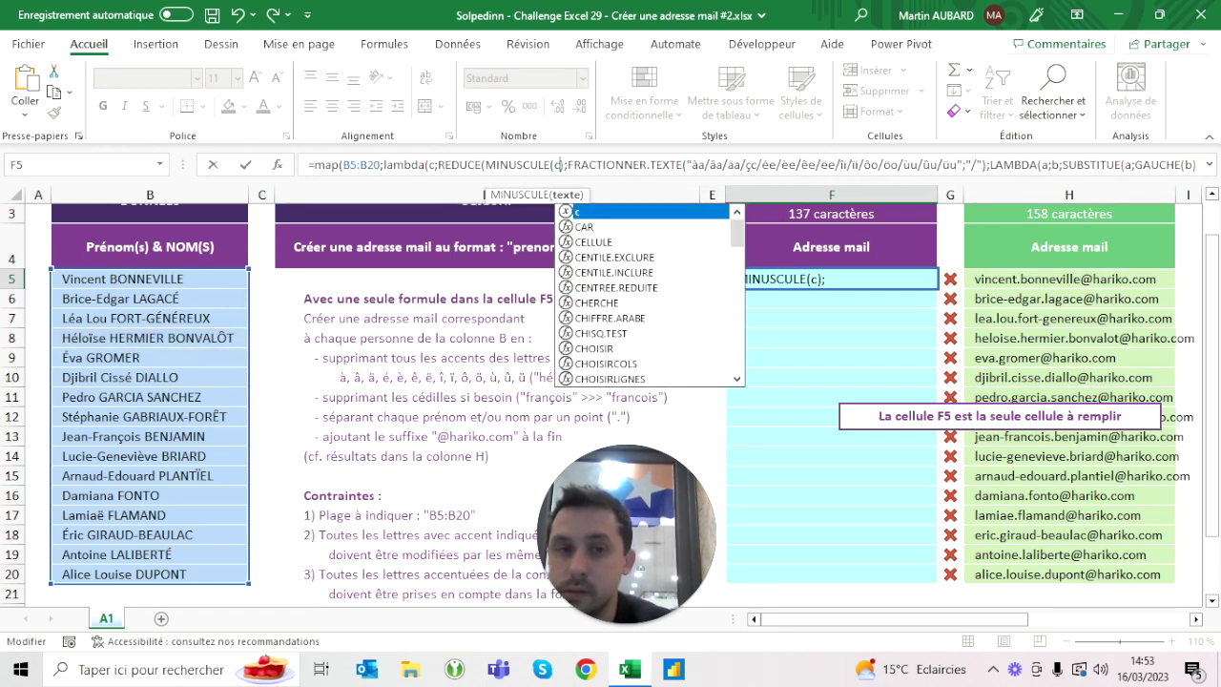
{"action": "key", "text": "End"}
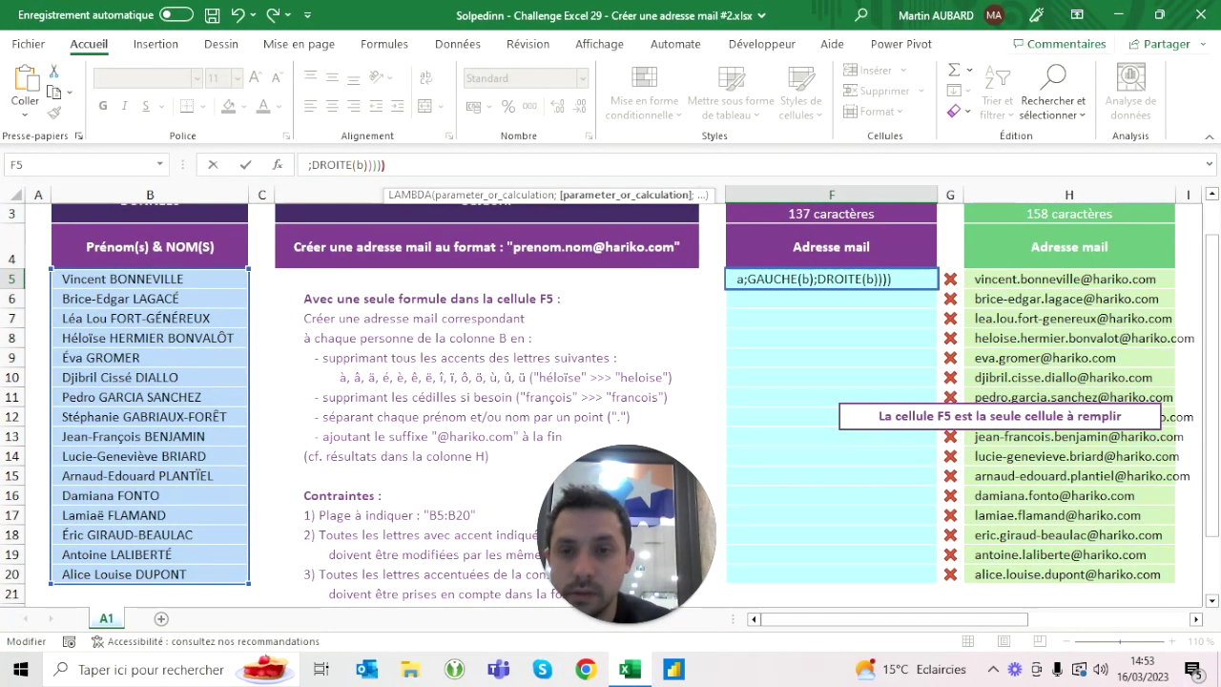
{"action": "key", "text": "ctrl+Return"}
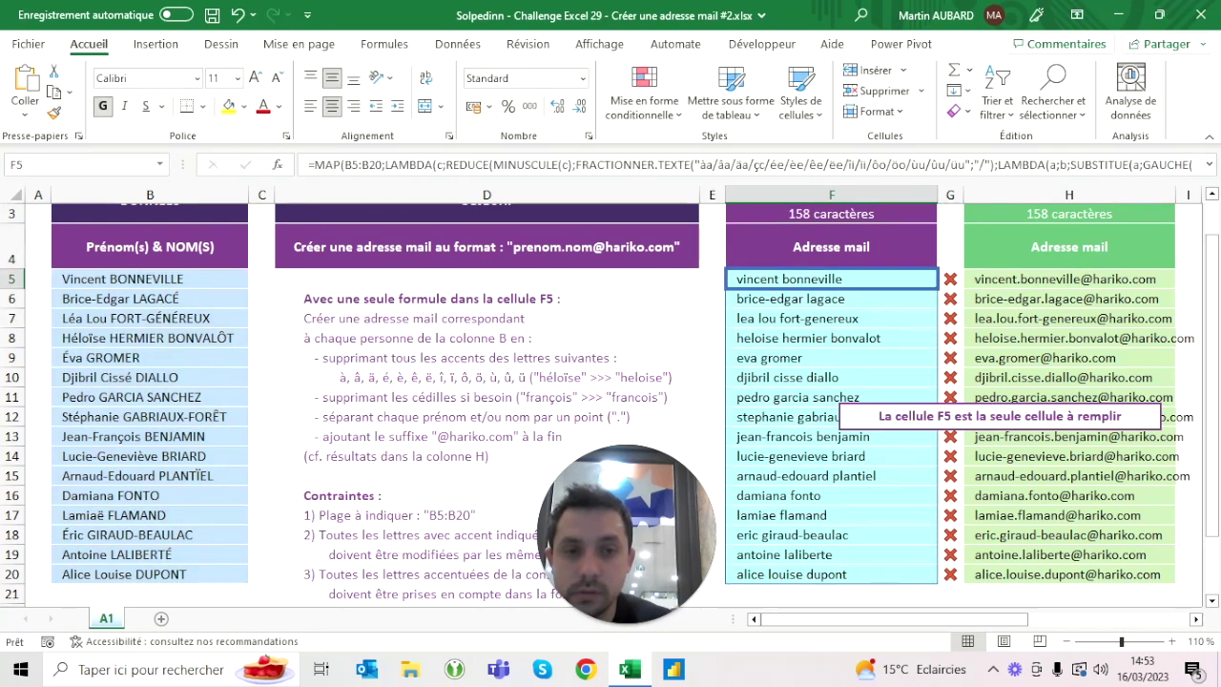
{"action": "scroll", "coordinate": [610, 406], "scroll_direction": "up", "scroll_amount": 1}
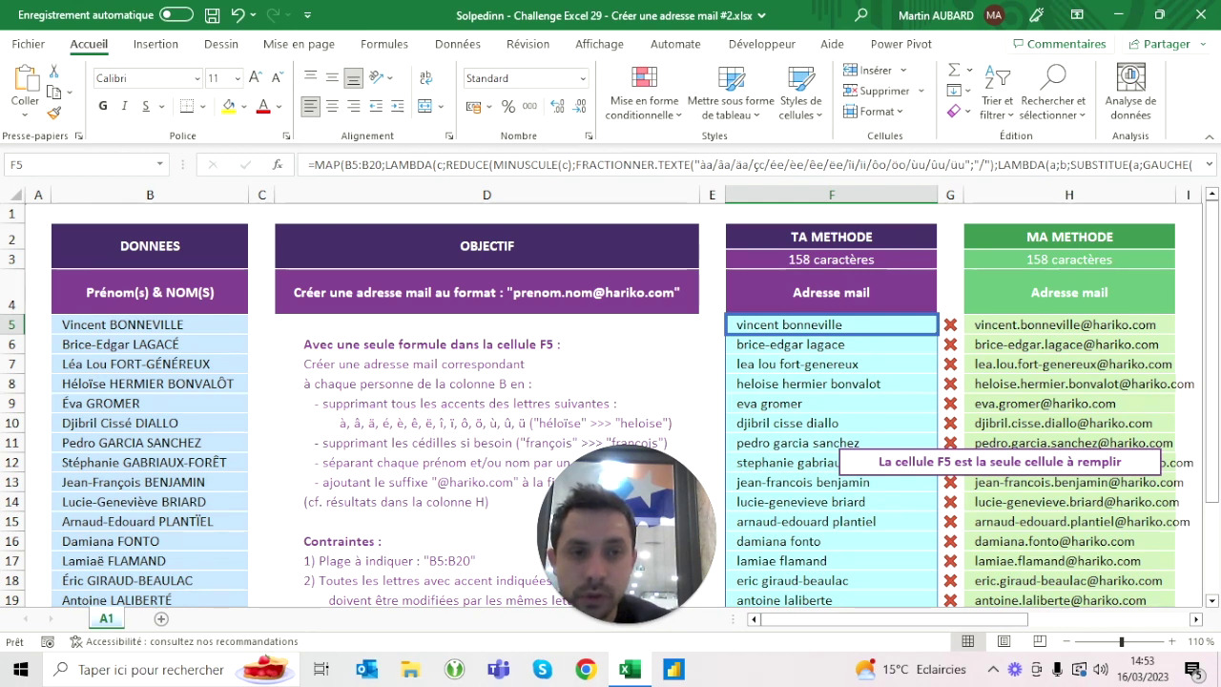
{"action": "key", "text": "F2"}
{"action": "key", "text": "BackSpace"}
{"action": "key", "text": "BackSpace"}
{"action": "type", "text": "."}
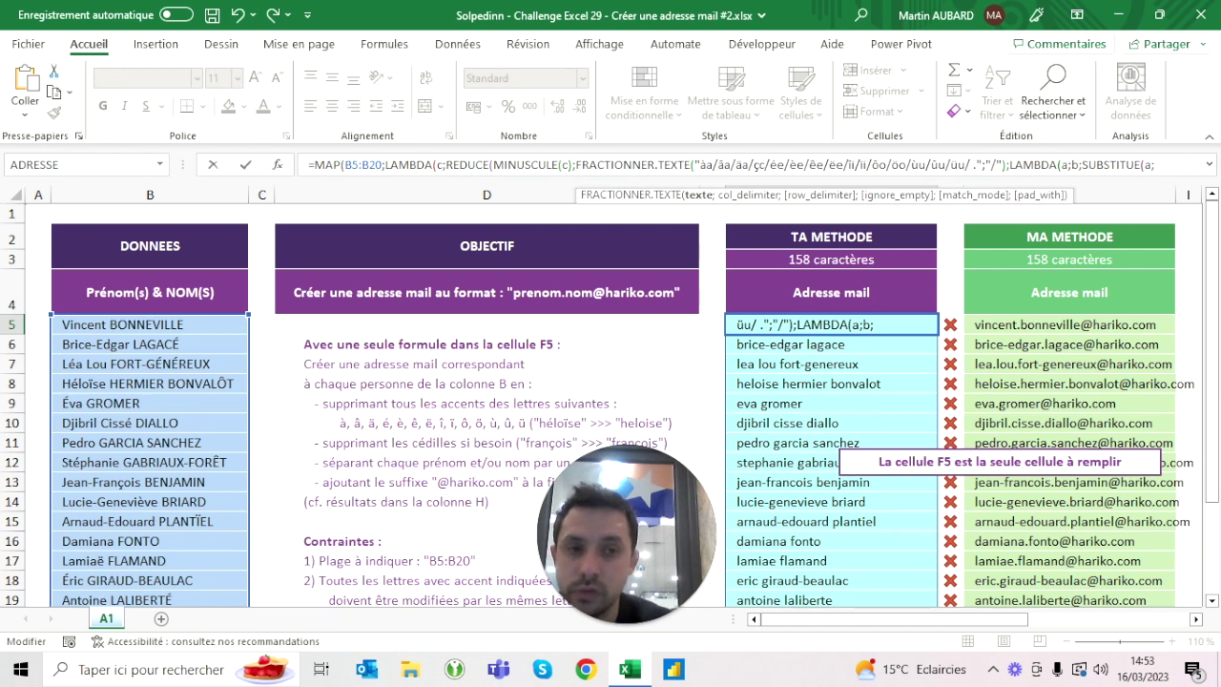
{"action": "key", "text": "ctrl+Return"}
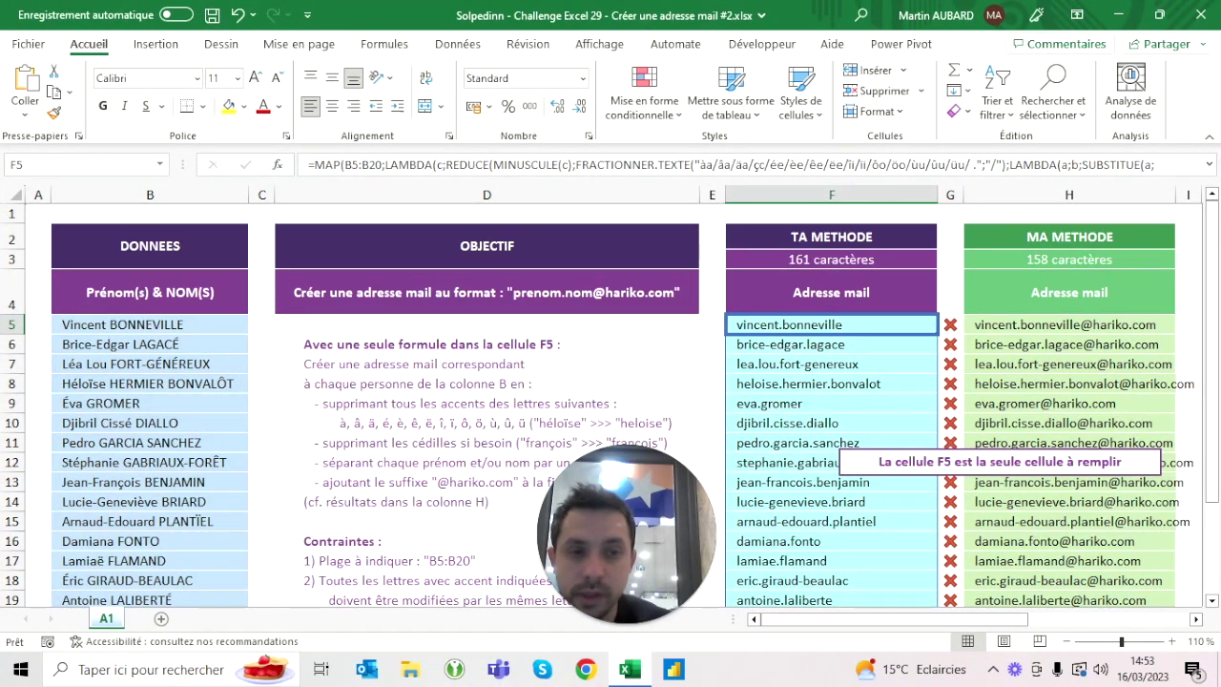
{"action": "key", "text": "Up"}
{"action": "key", "text": "Down"}
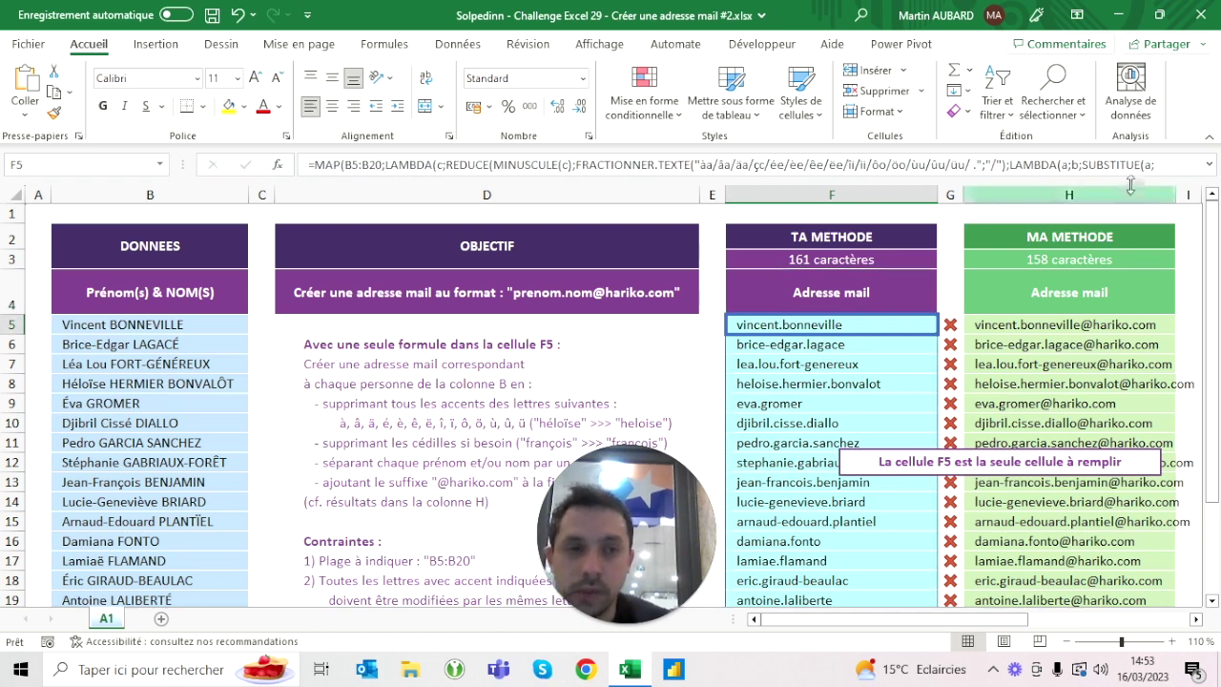
{"action": "left_click_drag", "start_coordinate": [1102, 177], "coordinate": [1101, 194]}
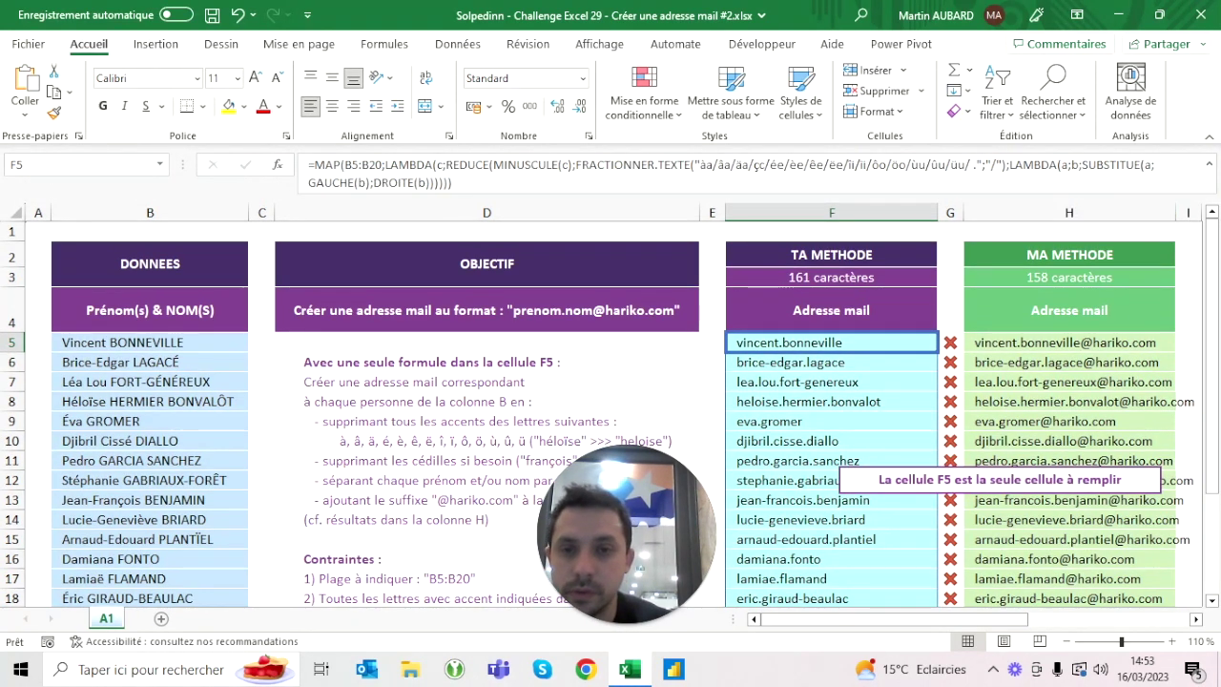
{"action": "key", "text": "F2"}
{"action": "type", "text": "&\"@"}
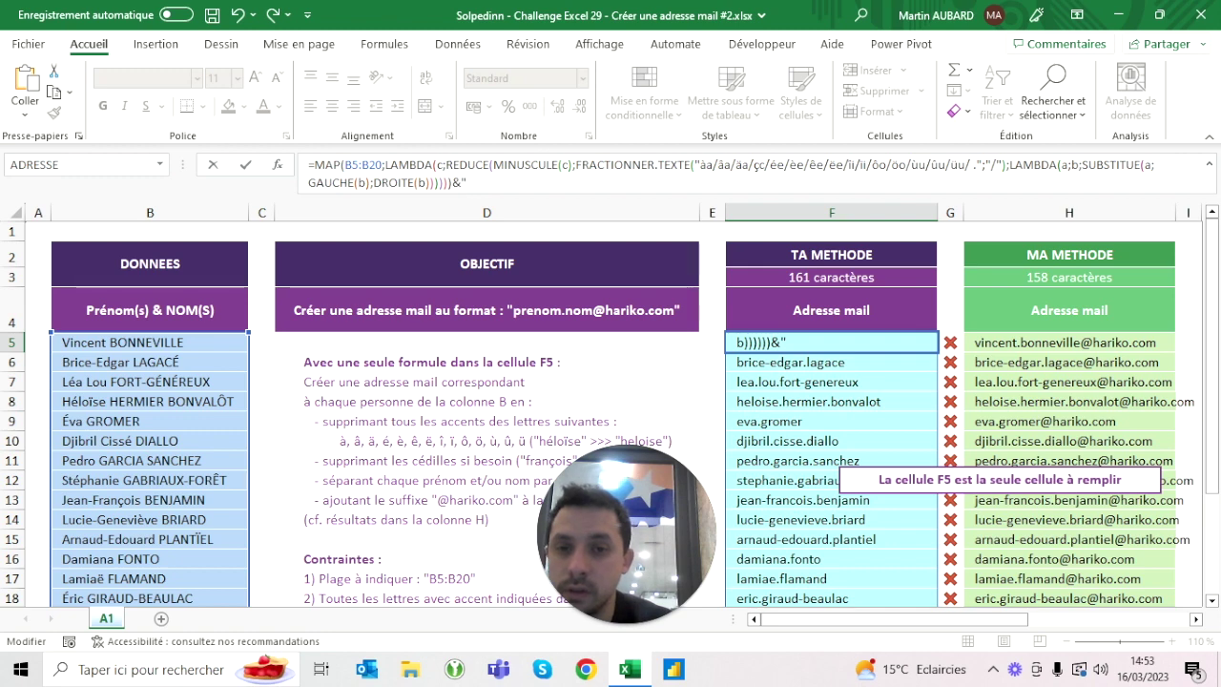
{"action": "type", "text": "hariko."}
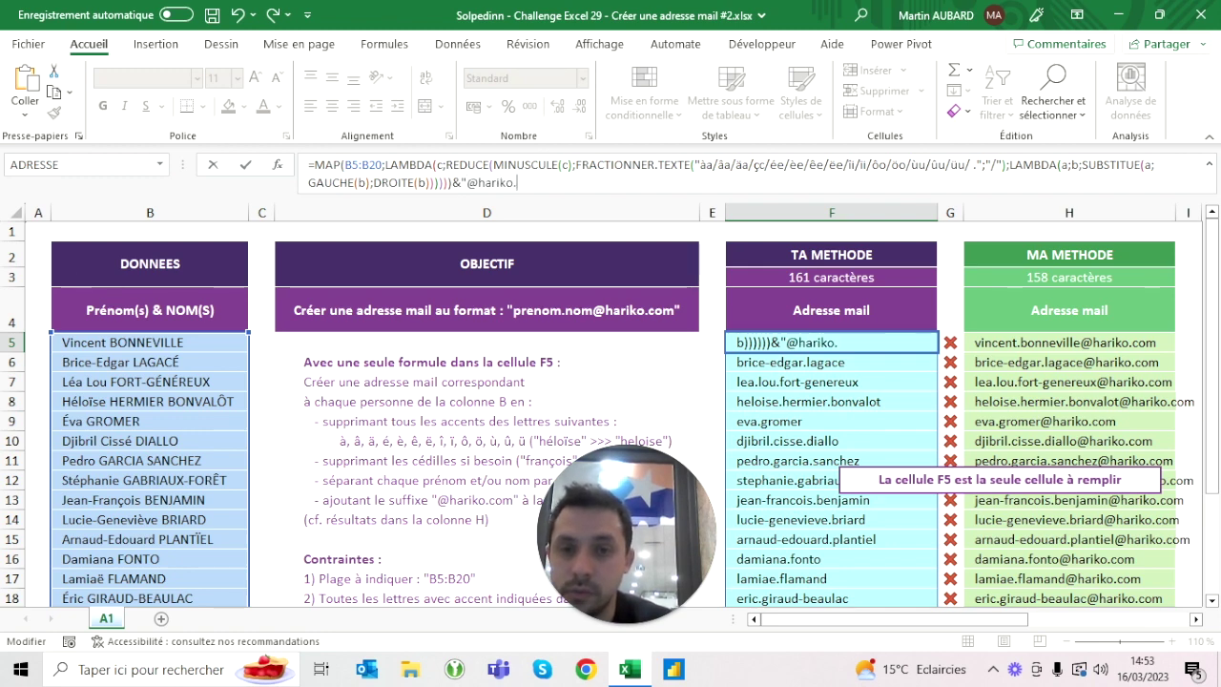
{"action": "key", "text": "BackSpace"}
{"action": "key", "text": "BackSpace"}
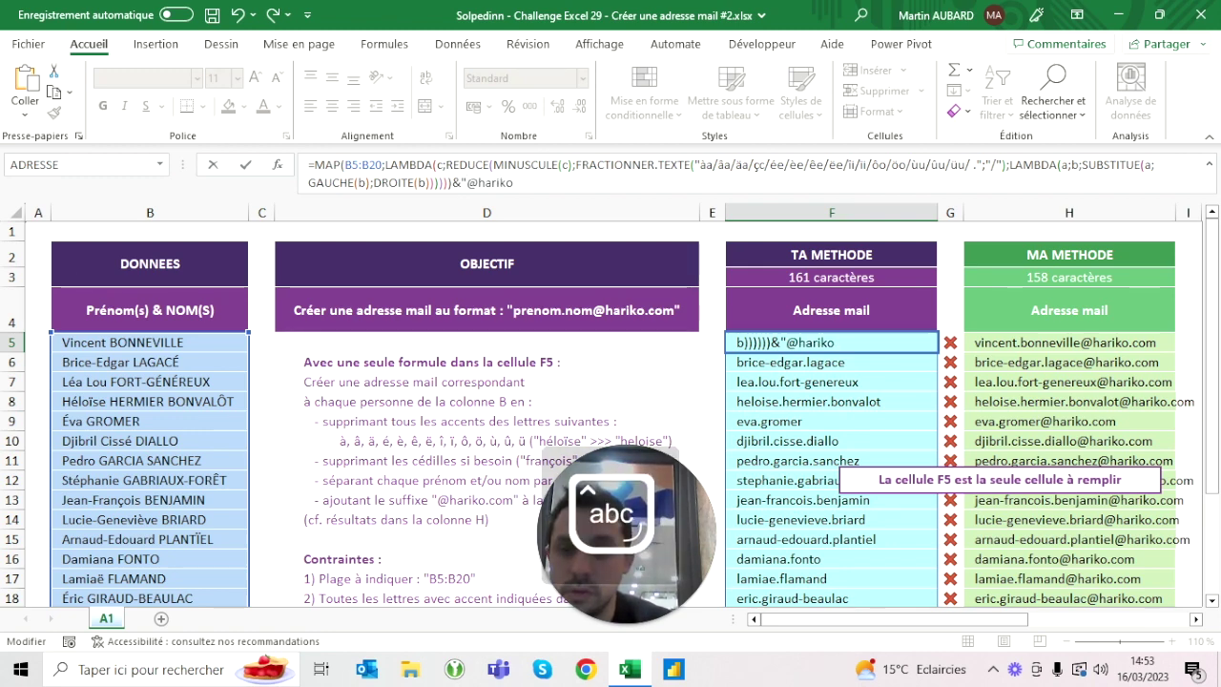
{"action": "type", "text": "om\""}
{"action": "key", "text": "Return"}
{"action": "key", "text": "Up"}
{"action": "key", "text": "Up"}
{"action": "key", "text": "Up"}
{"action": "key", "text": "Down"}
{"action": "left_click", "coordinate": [830, 343]}
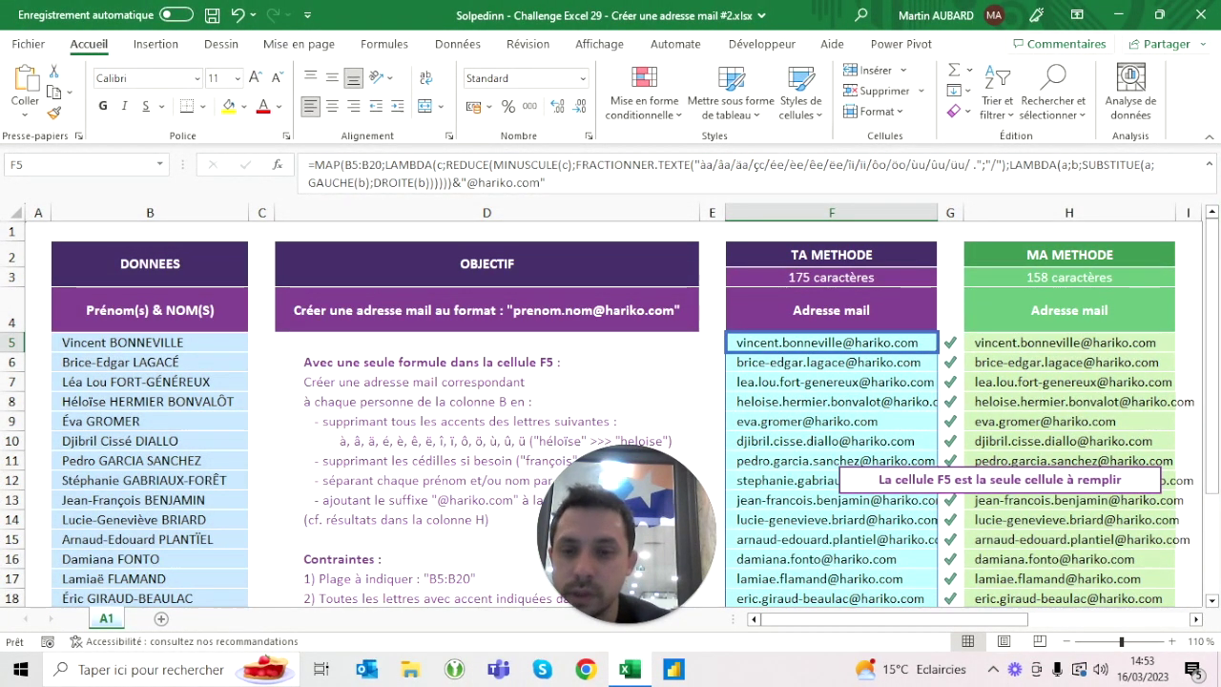
{"action": "left_click", "coordinate": [150, 500]}
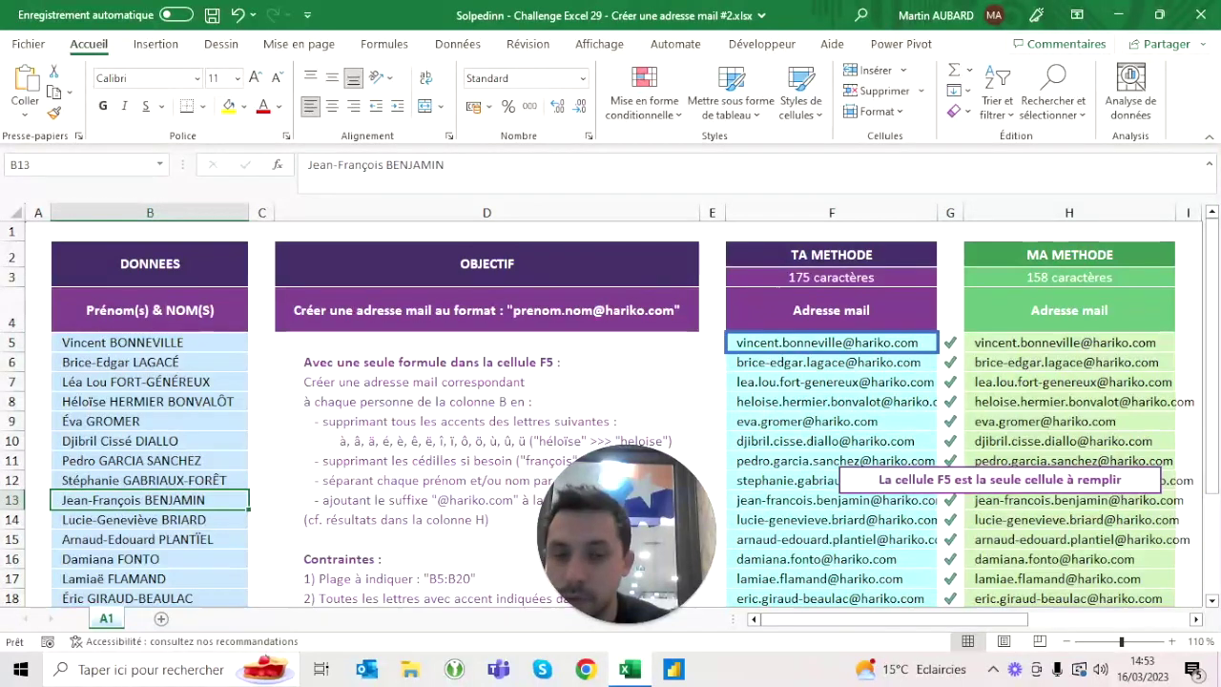
{"action": "left_click", "coordinate": [830, 343]}
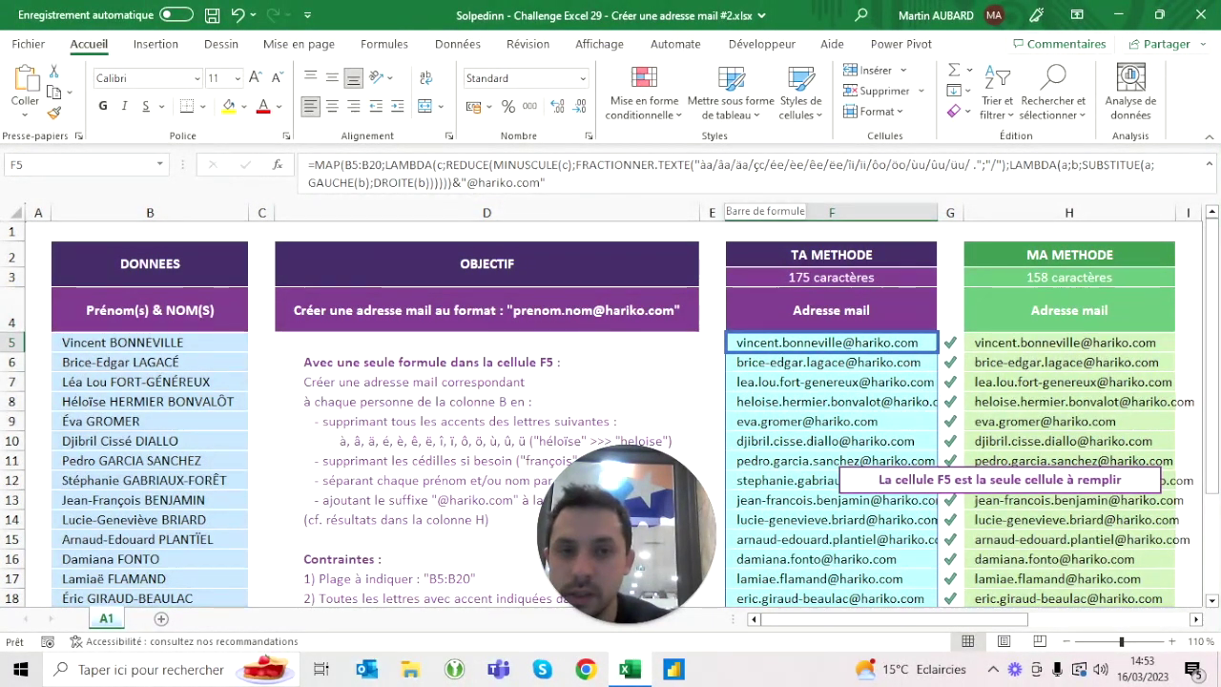
{"action": "key", "text": "F2"}
{"action": "key", "text": "Escape"}
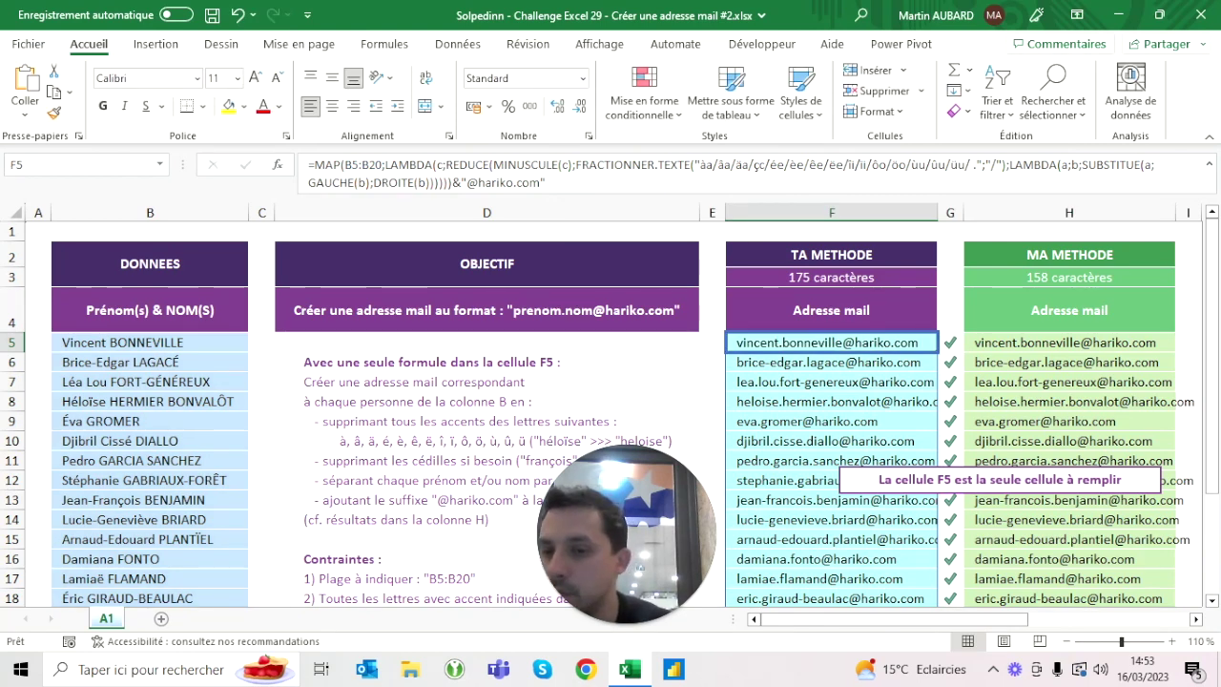
{"action": "left_click", "coordinate": [149, 499]}
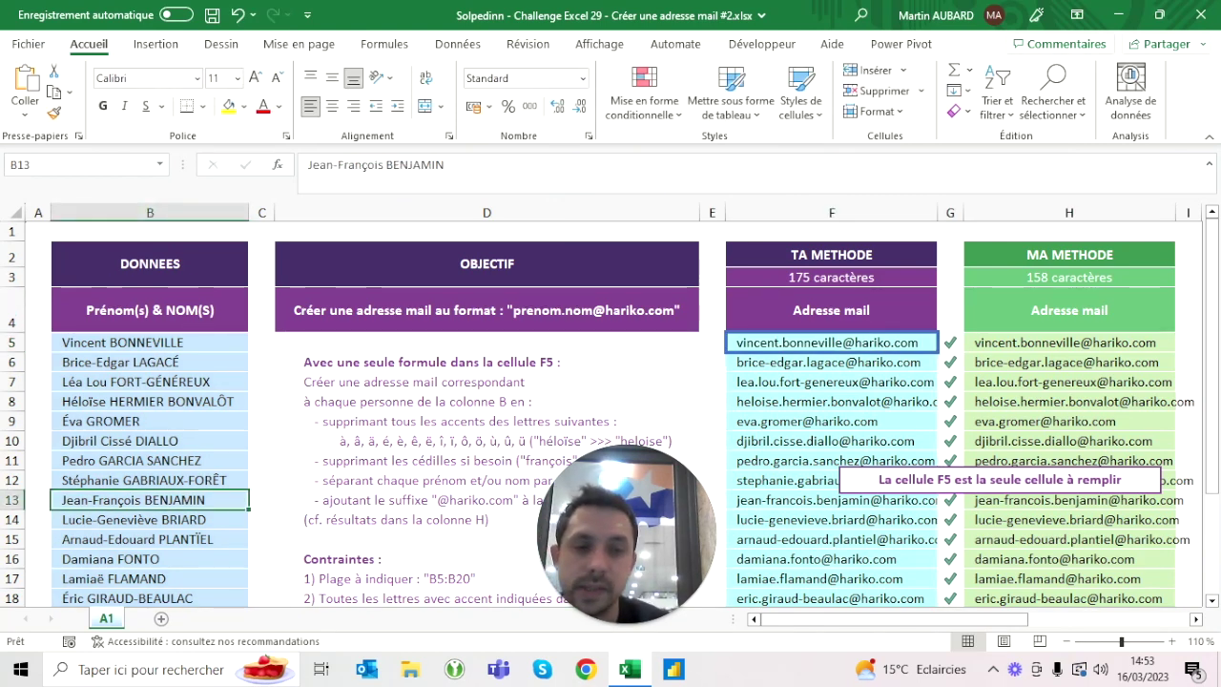
{"action": "left_click", "coordinate": [830, 310]}
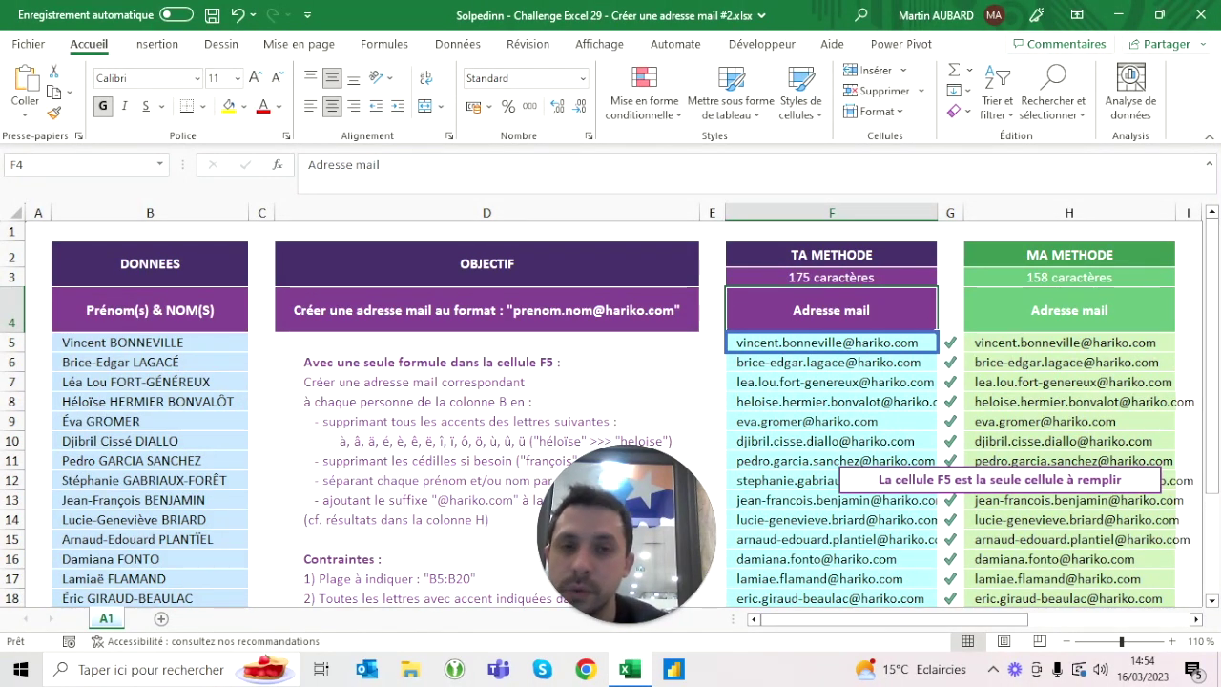
{"action": "left_click", "coordinate": [827, 343]}
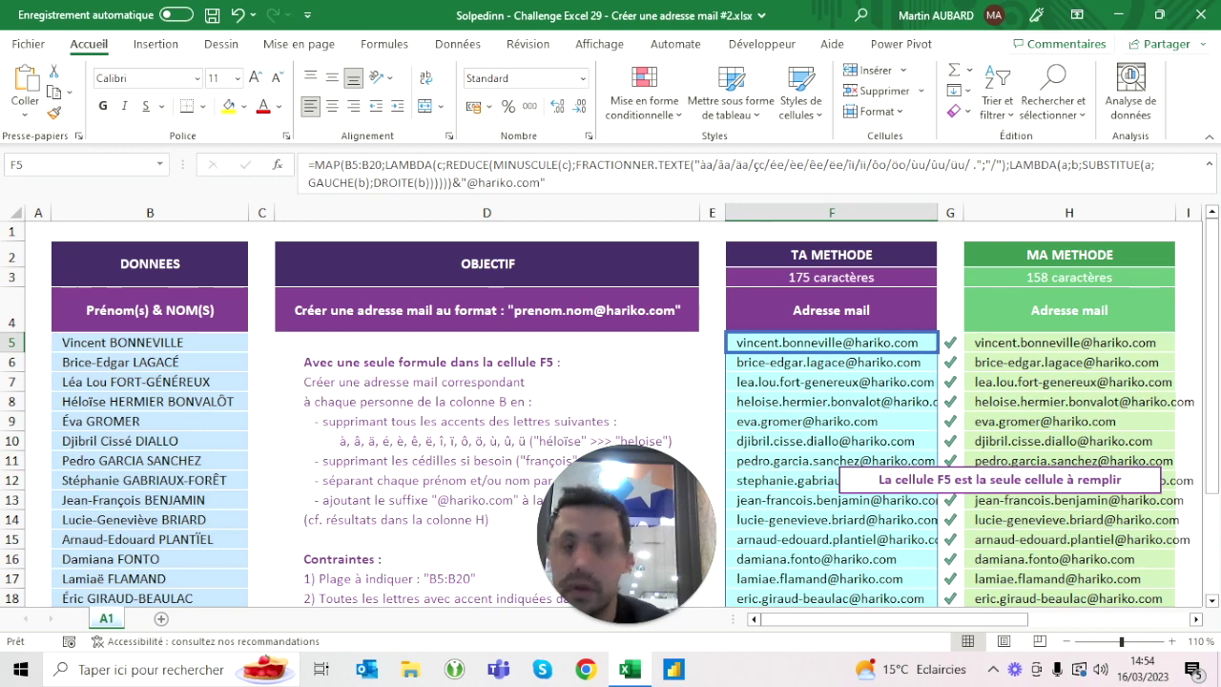
{"action": "key", "text": "F2"}
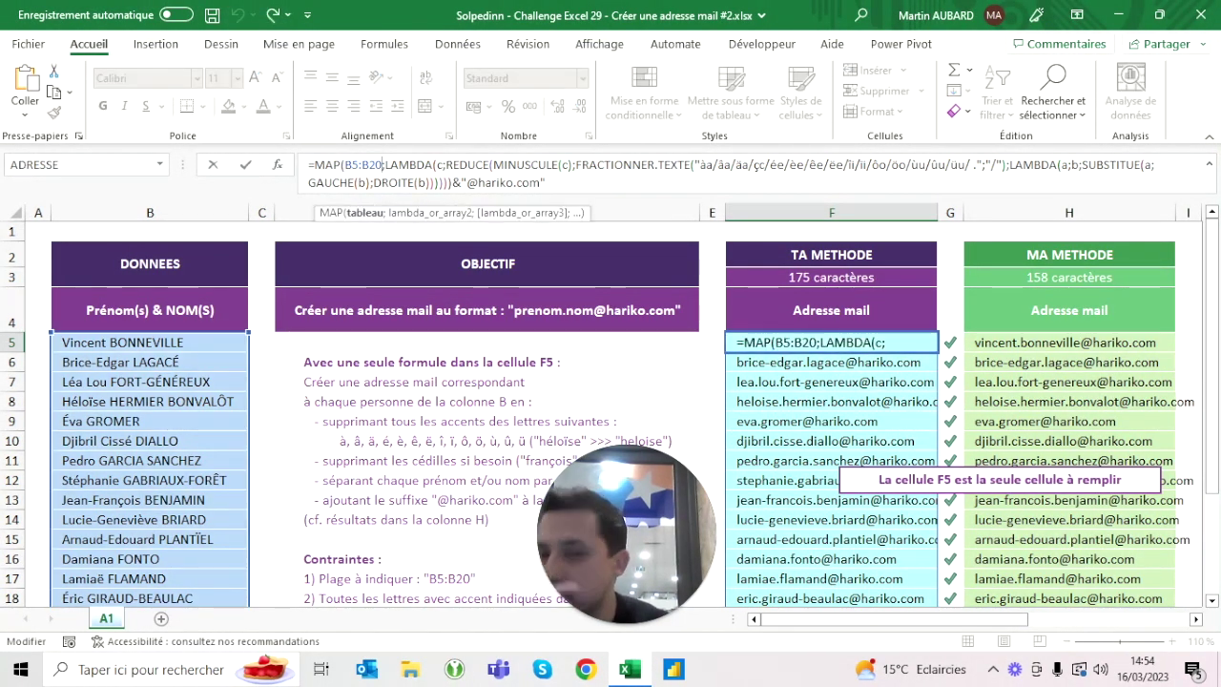
Strip the MAP/LAMBDA wrapper from F5 and point MINUSCULE at B5 instead of c
{"action": "left_click", "coordinate": [382, 165]}
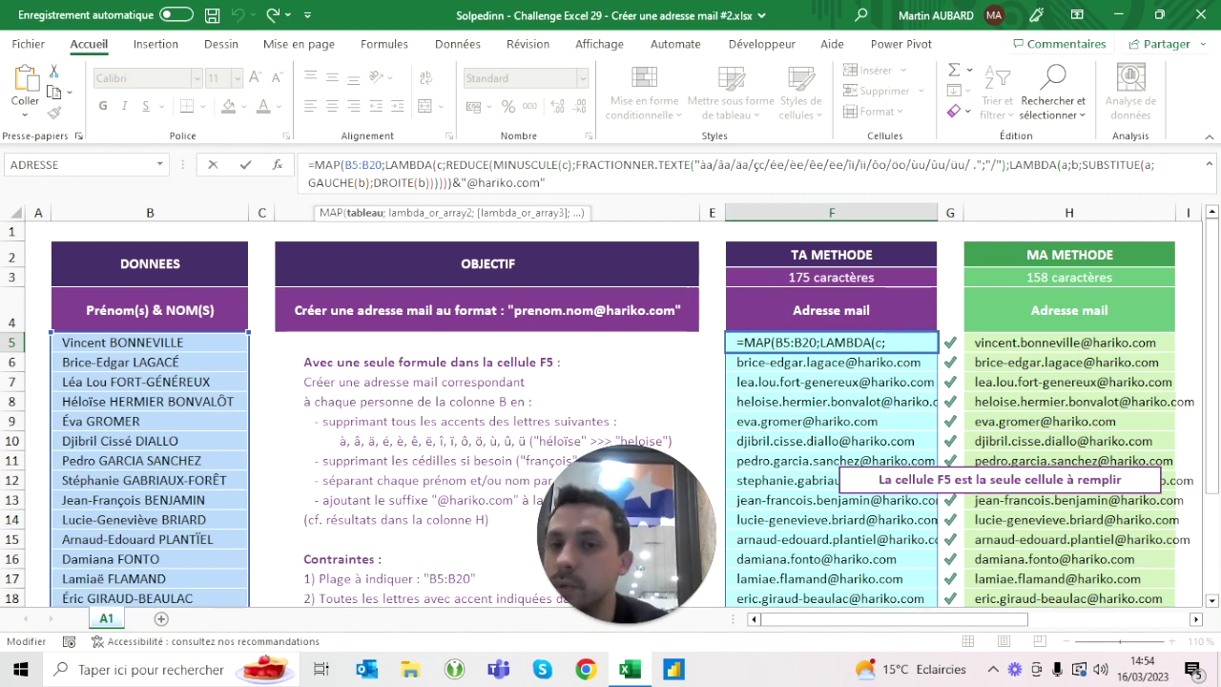
{"action": "left_click", "coordinate": [382, 165]}
{"action": "left_click_drag", "start_coordinate": [444, 165], "coordinate": [313, 165]}
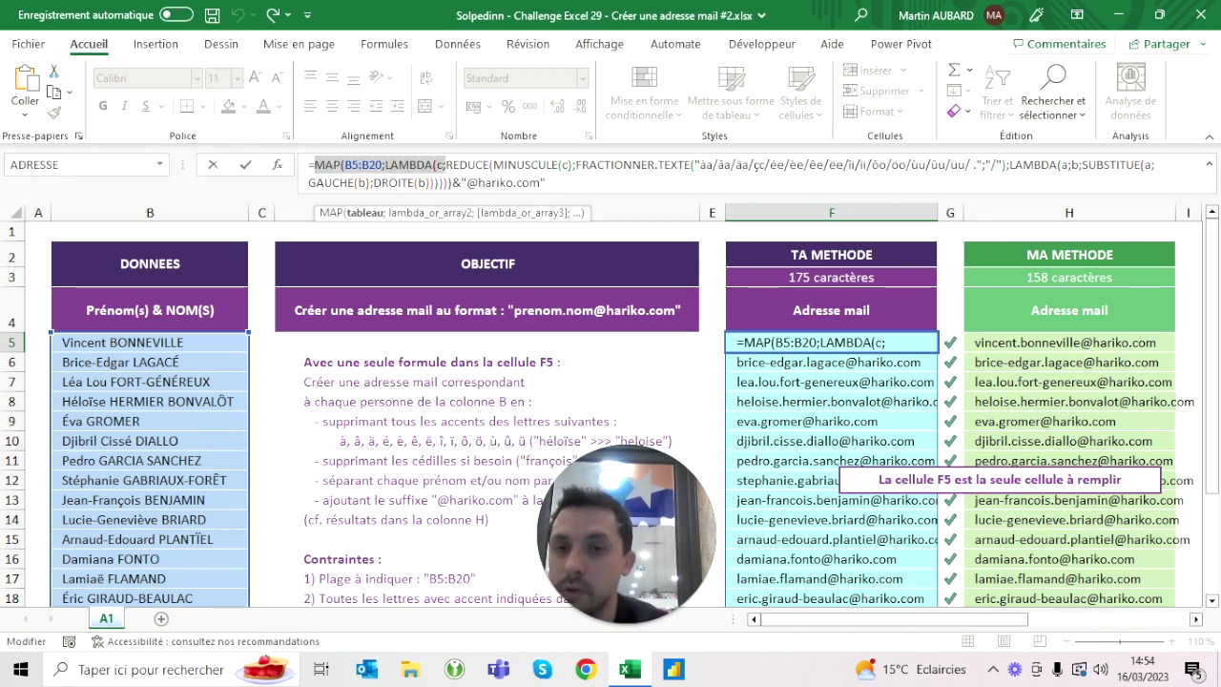
{"action": "key", "text": "BackSpace"}
{"action": "left_click", "coordinate": [392, 183]}
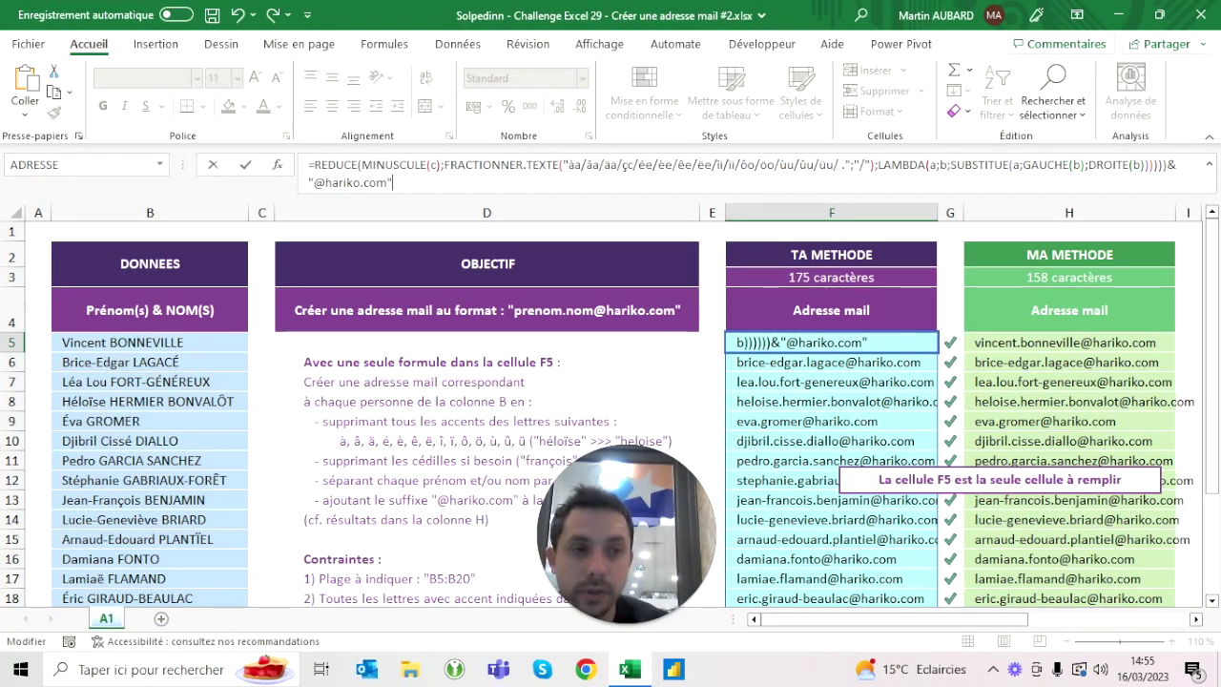
{"action": "left_click", "coordinate": [1162, 164]}
{"action": "key", "text": "BackSpace"}
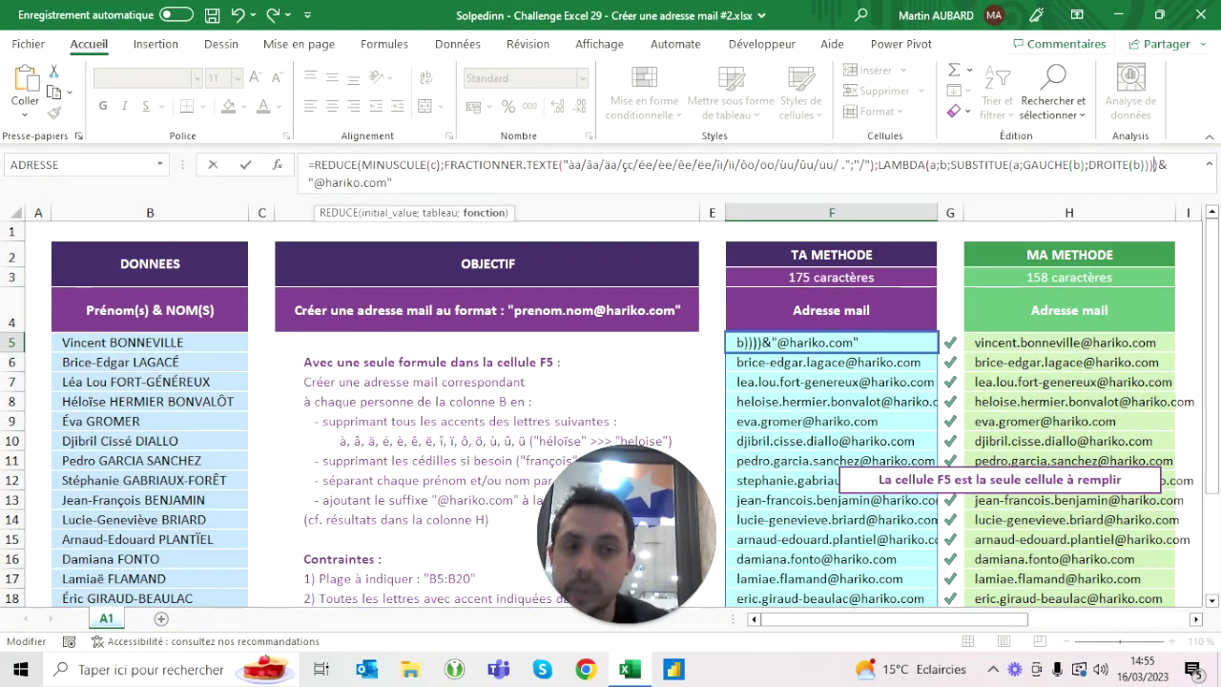
{"action": "left_click", "coordinate": [436, 165]}
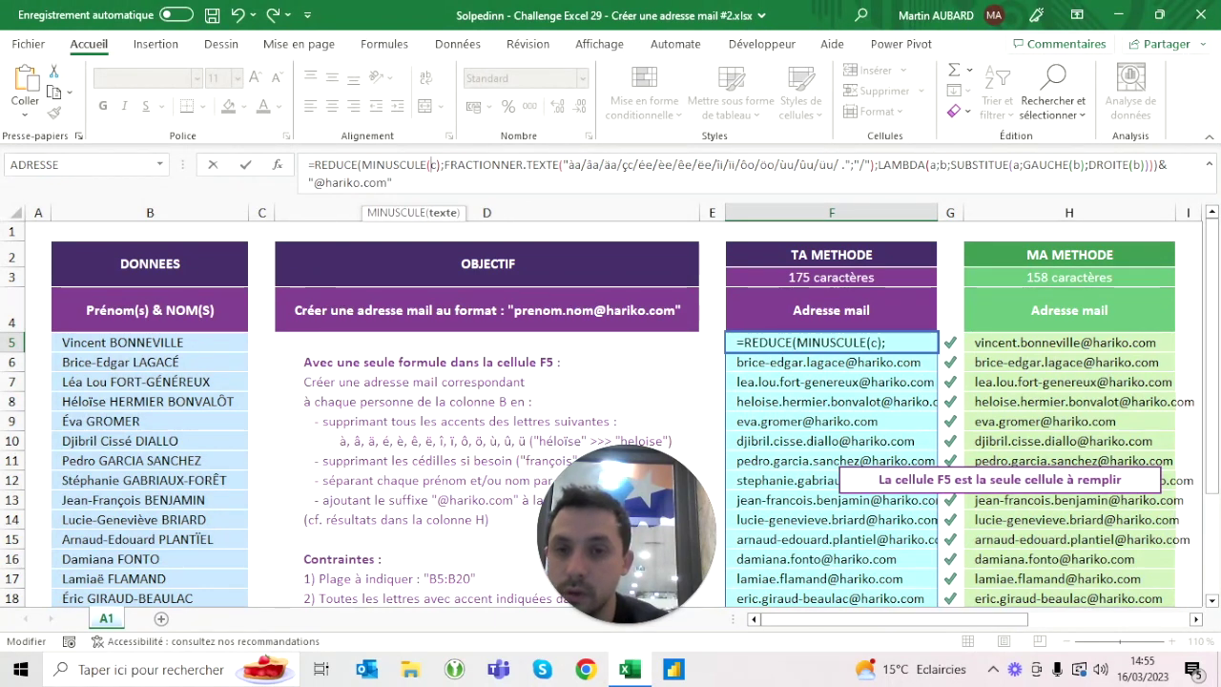
{"action": "key", "text": "BackSpace"}
{"action": "left_click", "coordinate": [150, 342]}
{"action": "key", "text": "Return"}
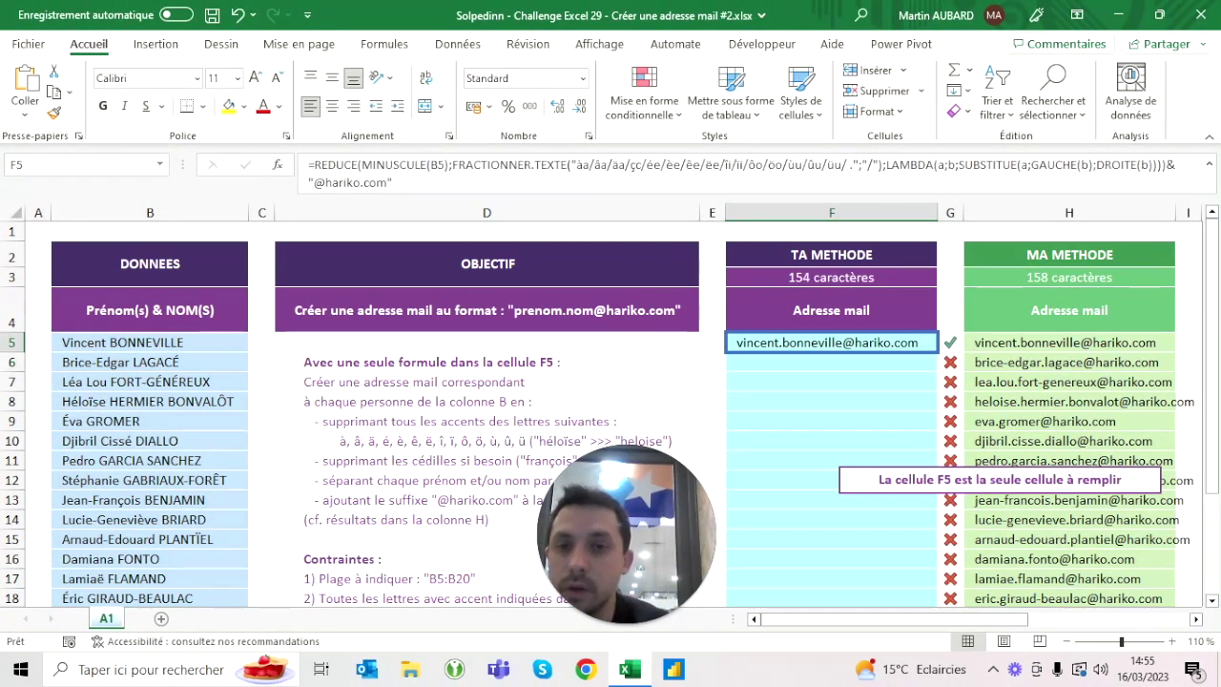
Change MINUSCULE(B5) to MINUSCULE(B5:B20), shortening the formula to 158 characters
{"action": "left_click", "coordinate": [335, 165]}
{"action": "type", "text": ":"}
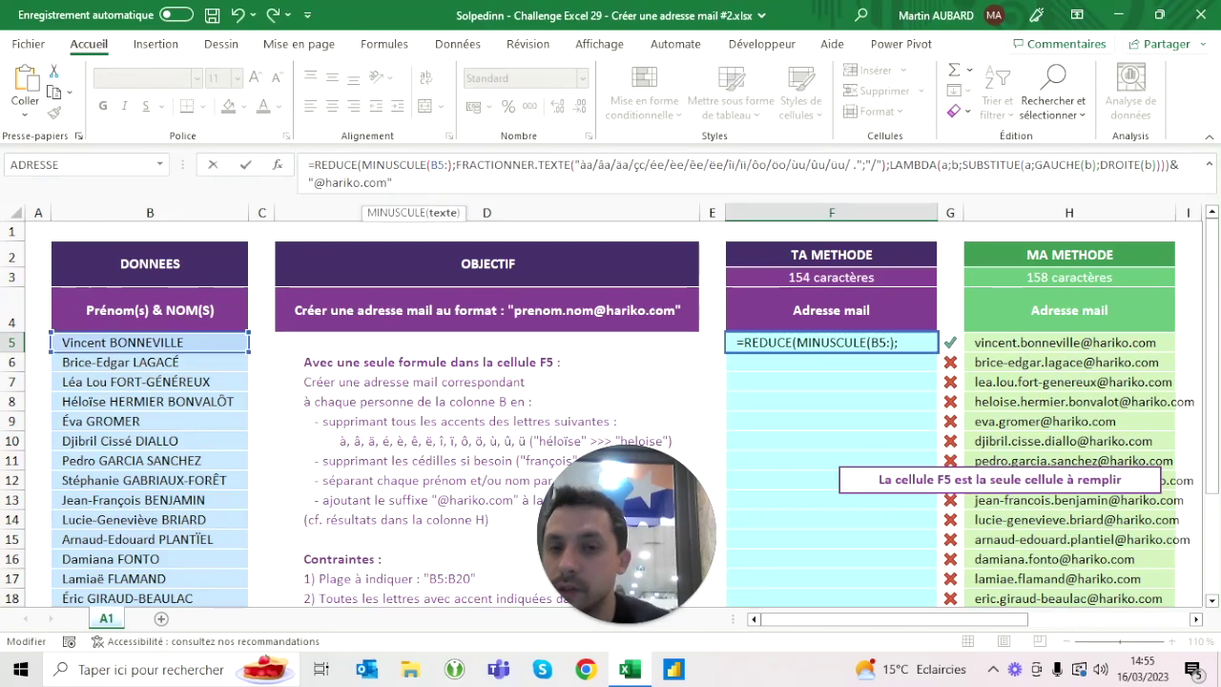
{"action": "type", "text": "B20"}
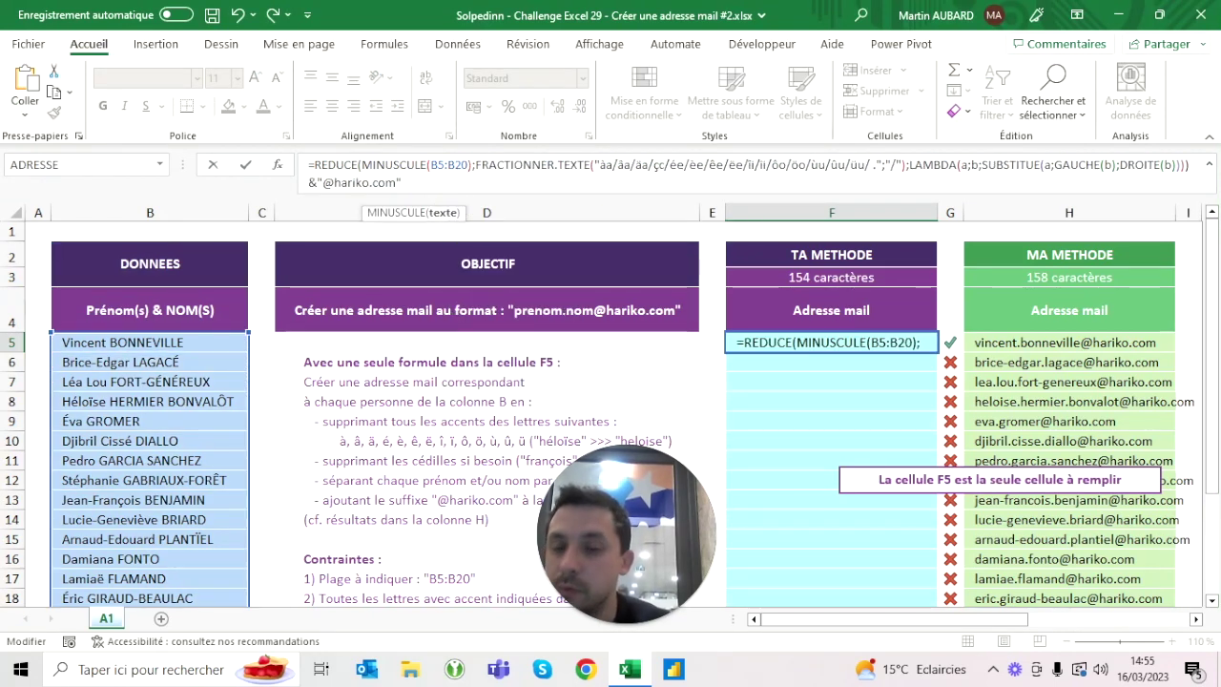
{"action": "key", "text": "Return"}
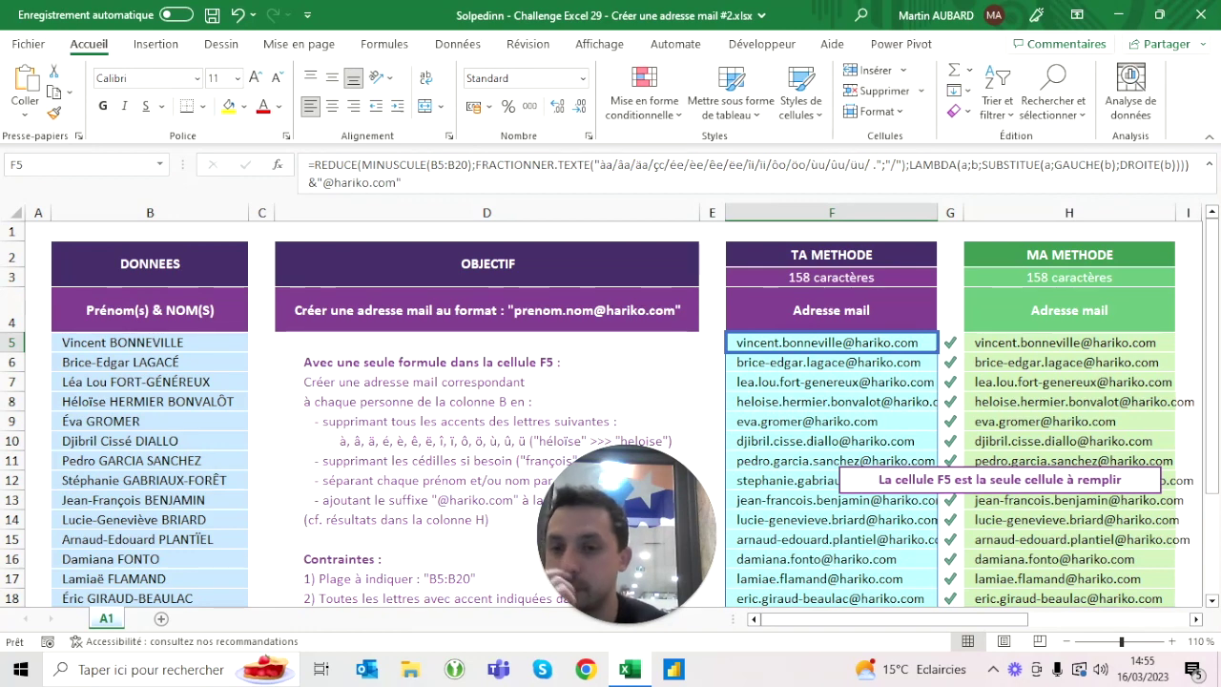
{"action": "left_click", "coordinate": [496, 165]}
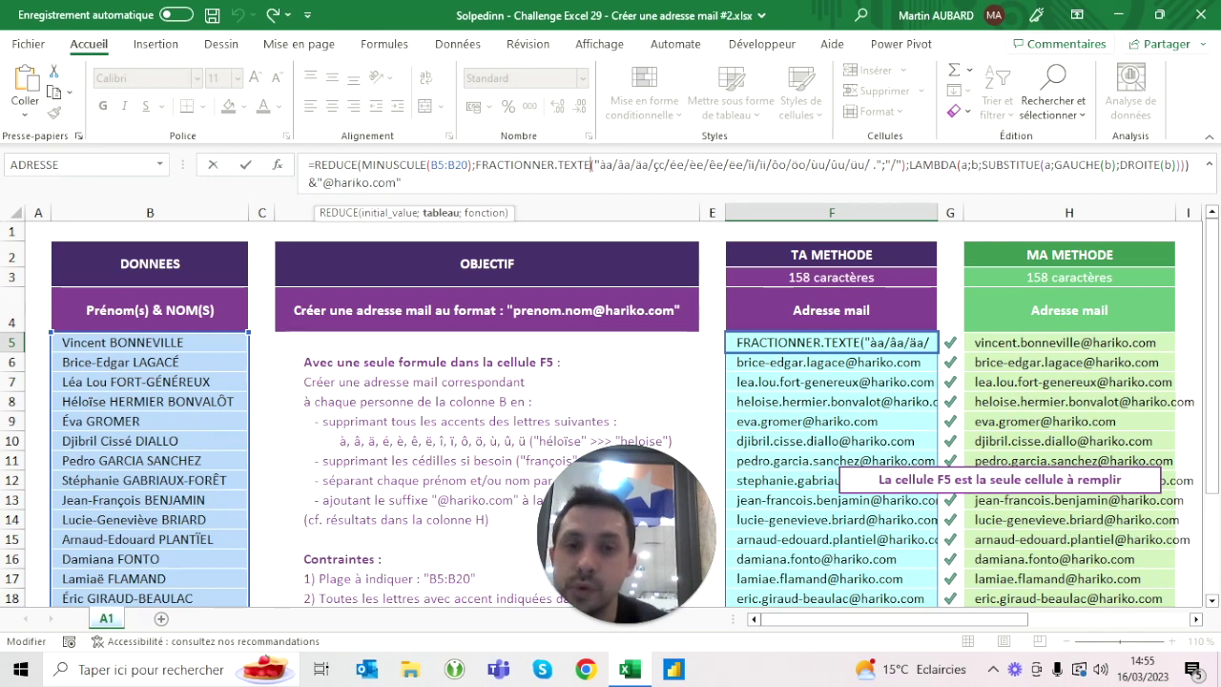
{"action": "key", "text": "ctrl+Return"}
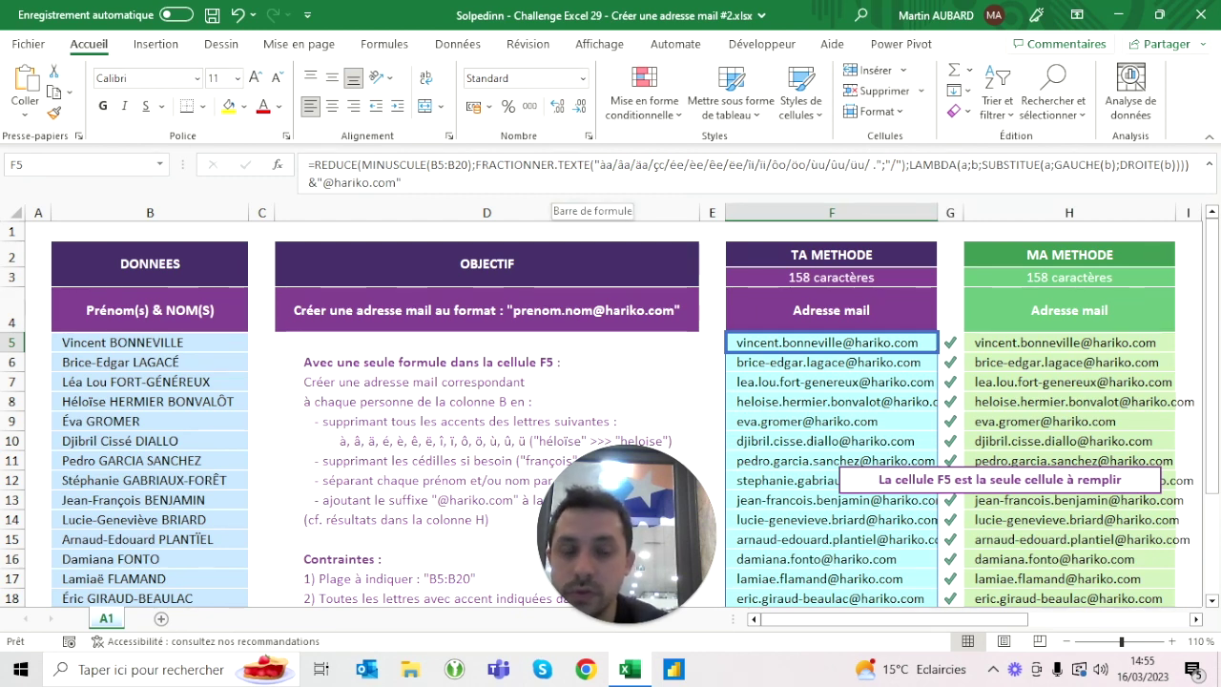
{"action": "left_click", "coordinate": [520, 165]}
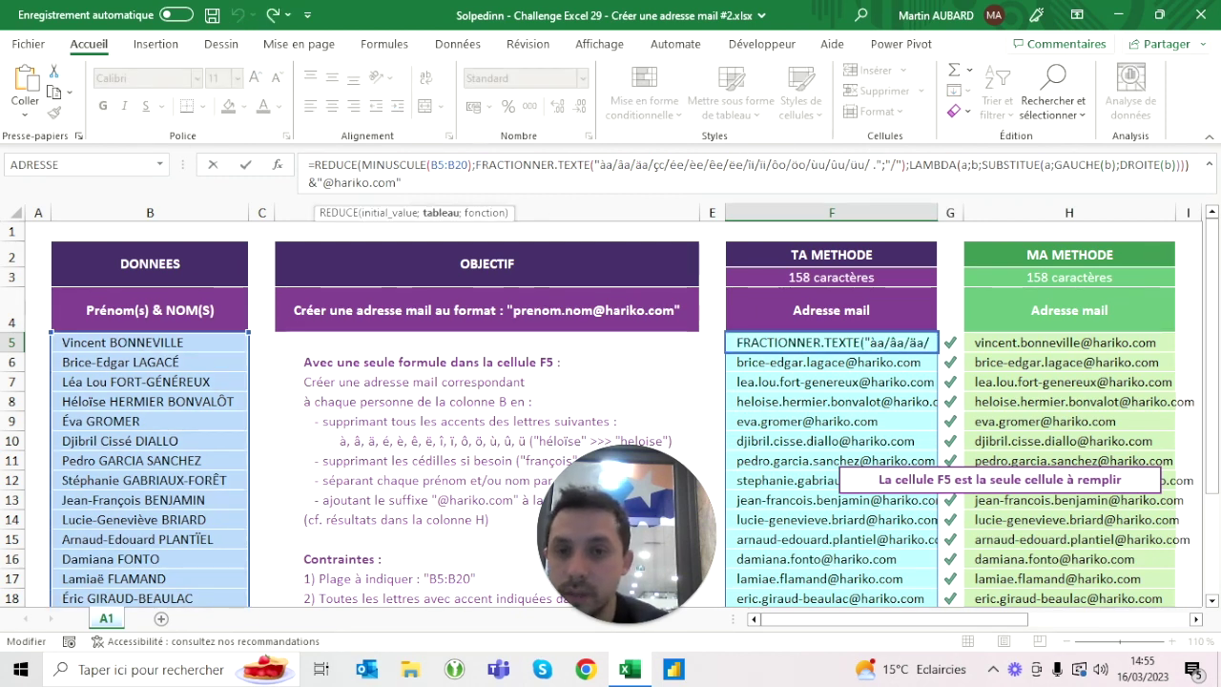
{"action": "left_click_drag", "start_coordinate": [475, 165], "coordinate": [896, 165]}
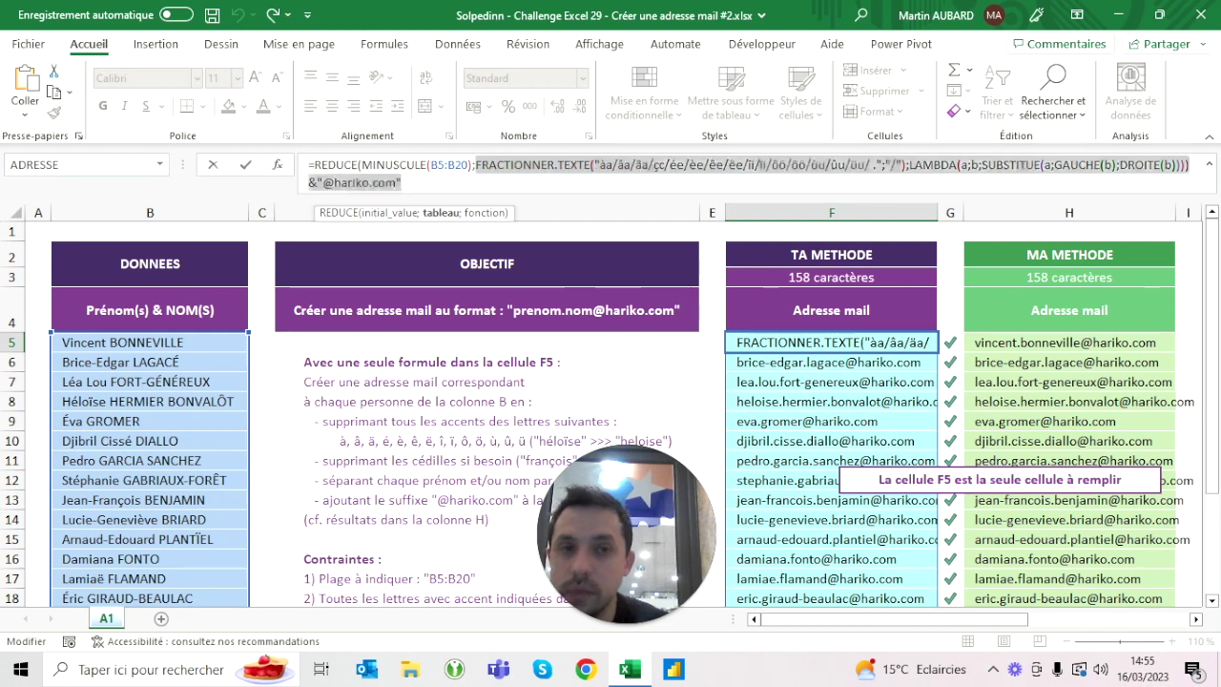
{"action": "key", "text": "shift+Left"}
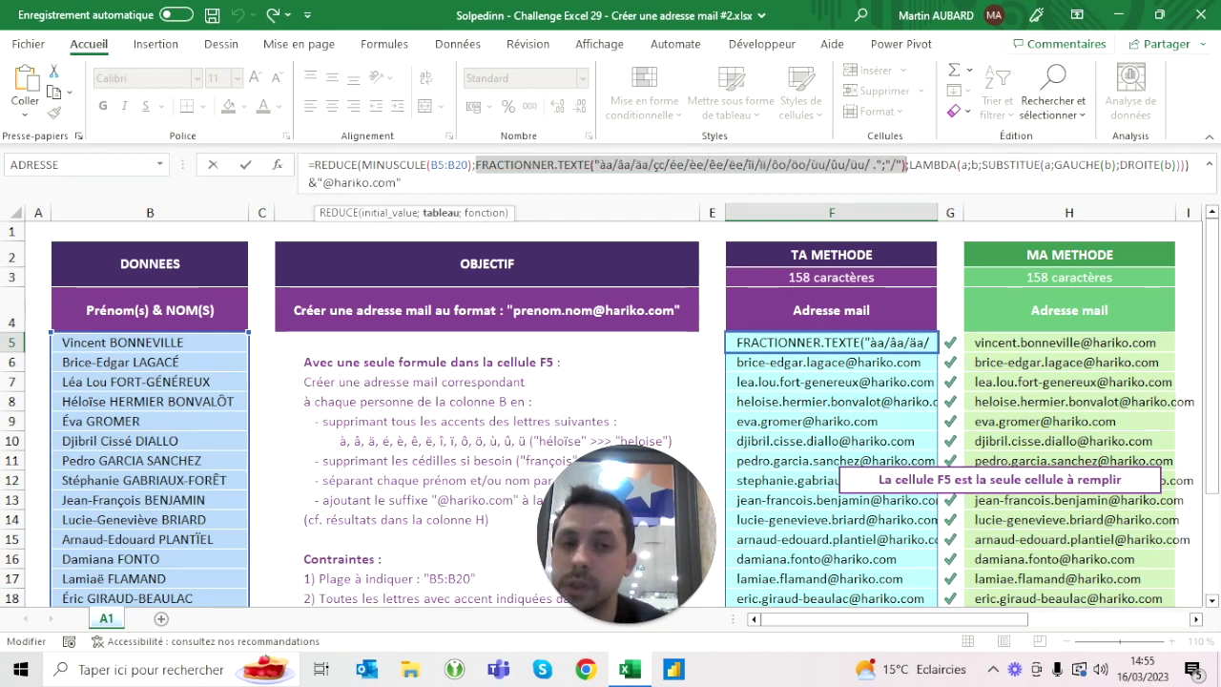
{"action": "key", "text": "ctrl+c"}
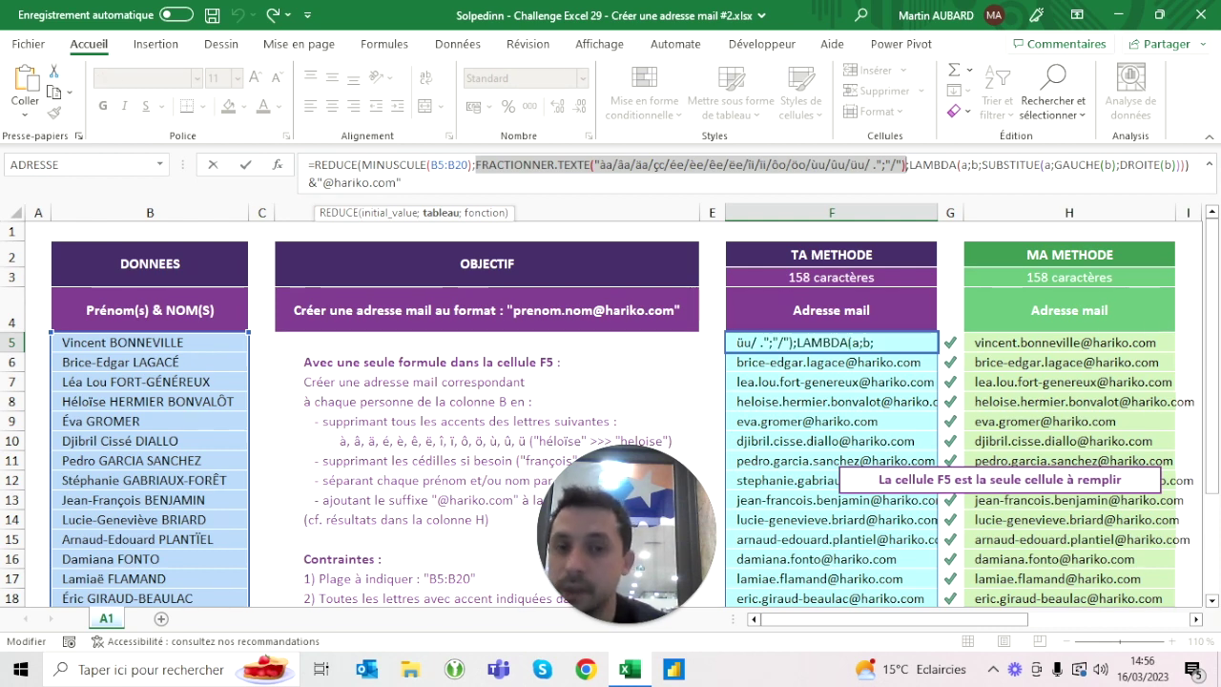
{"action": "left_click", "coordinate": [602, 165]}
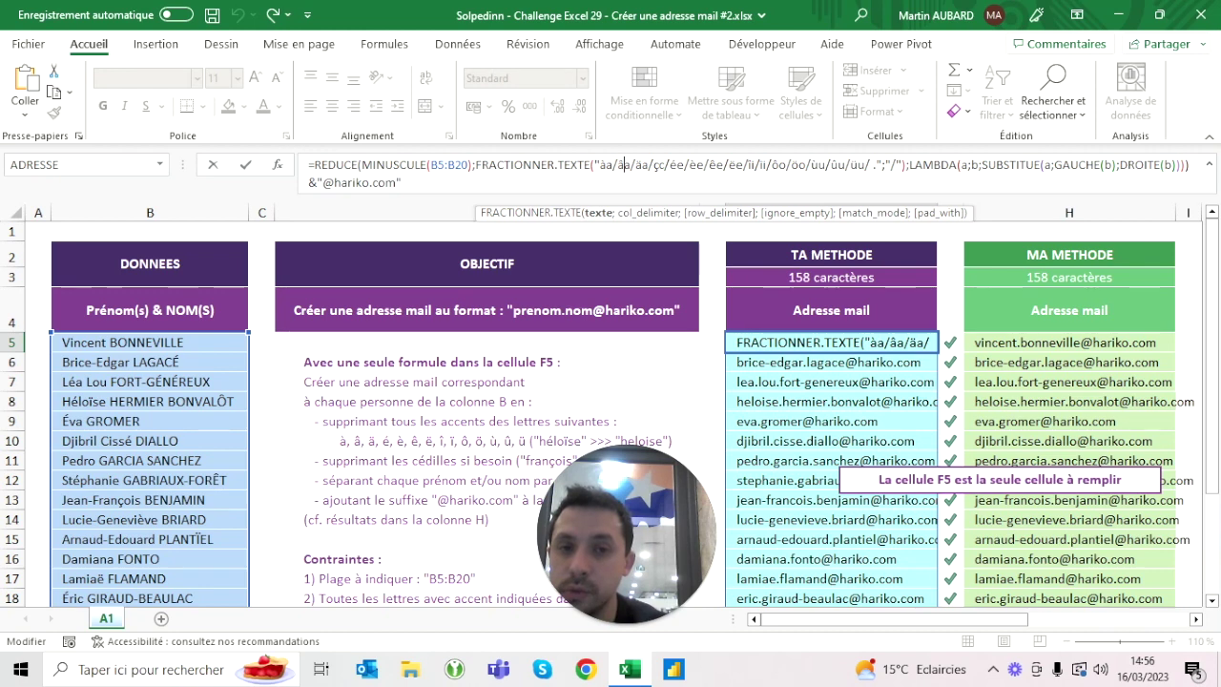
{"action": "left_click", "coordinate": [654, 164]}
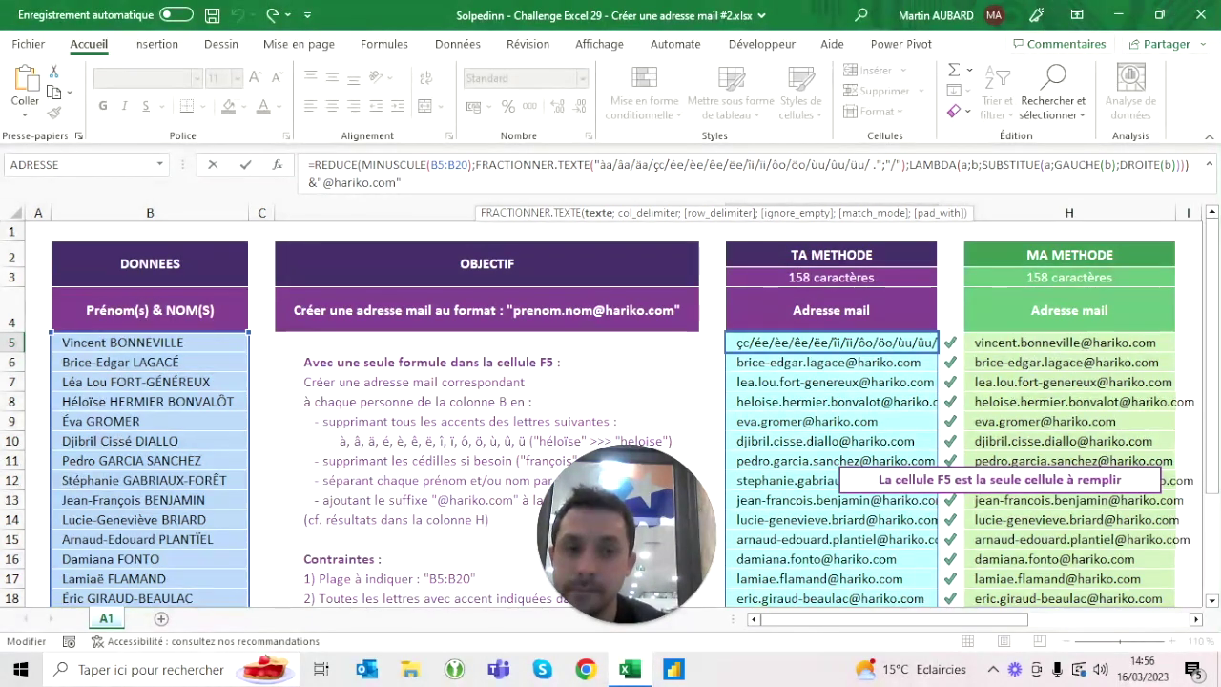
{"action": "left_click_drag", "start_coordinate": [906, 165], "coordinate": [402, 182]}
{"action": "left_click", "coordinate": [515, 213]}
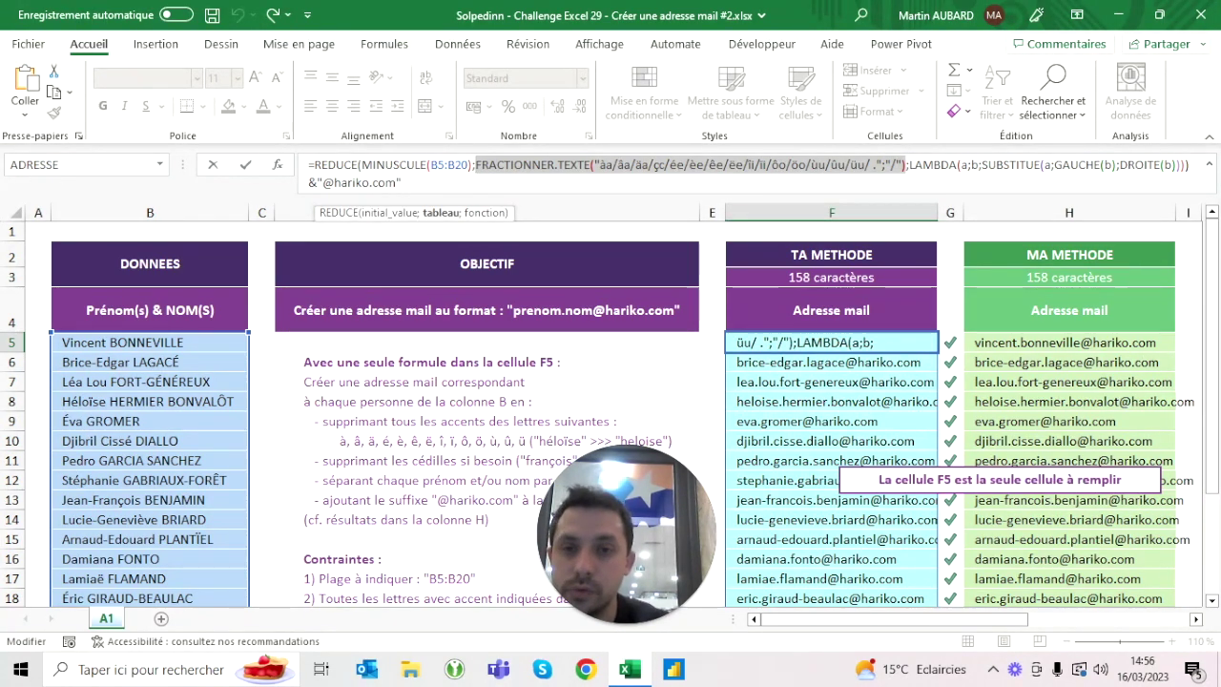
{"action": "left_click_drag", "start_coordinate": [594, 165], "coordinate": [879, 165]}
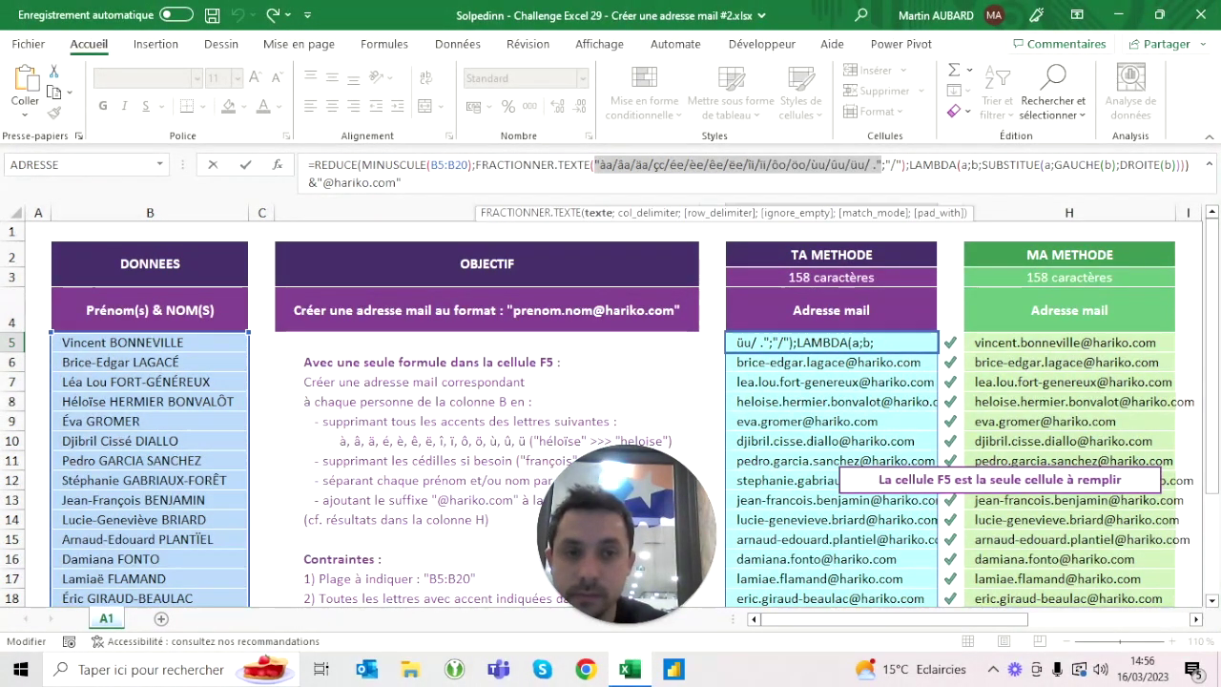
{"action": "left_click_drag", "start_coordinate": [616, 165], "coordinate": [904, 165]}
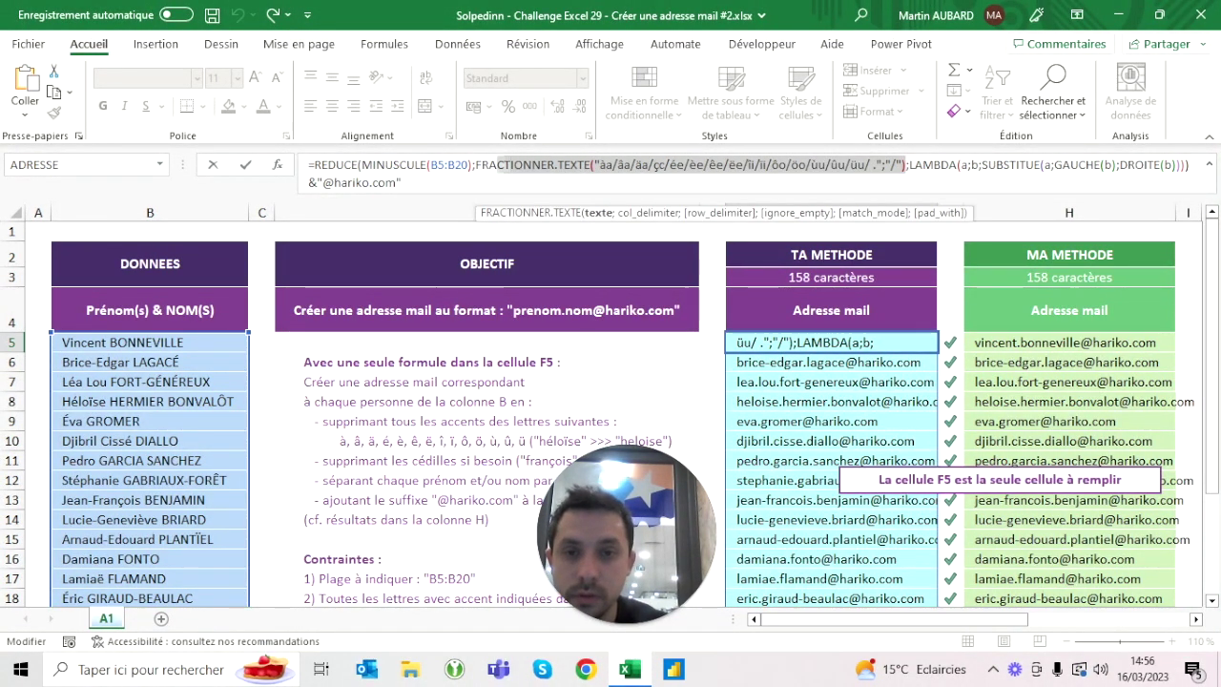
{"action": "left_click_drag", "start_coordinate": [616, 165], "coordinate": [475, 165]}
Replace F5's FRACTIONNER.TEXTE argument with SEQUENCE(16), cutting the formula to 98 characters
{"action": "type", "text": "sequen"}
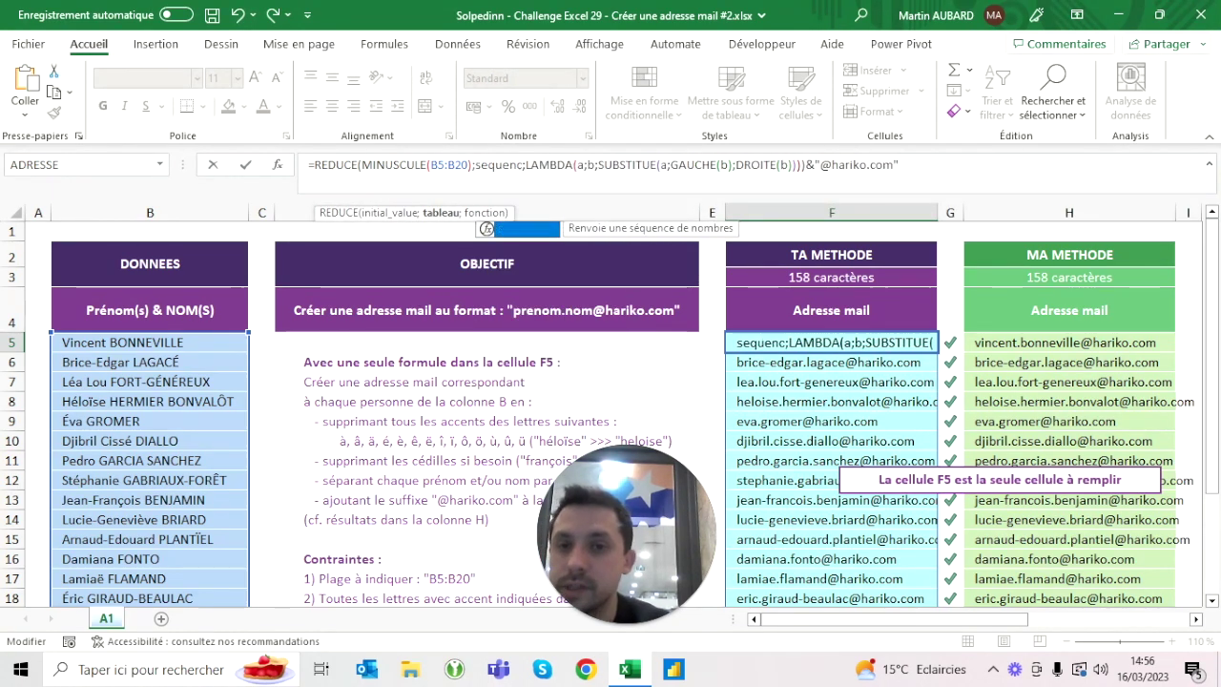
{"action": "type", "text": "ce("}
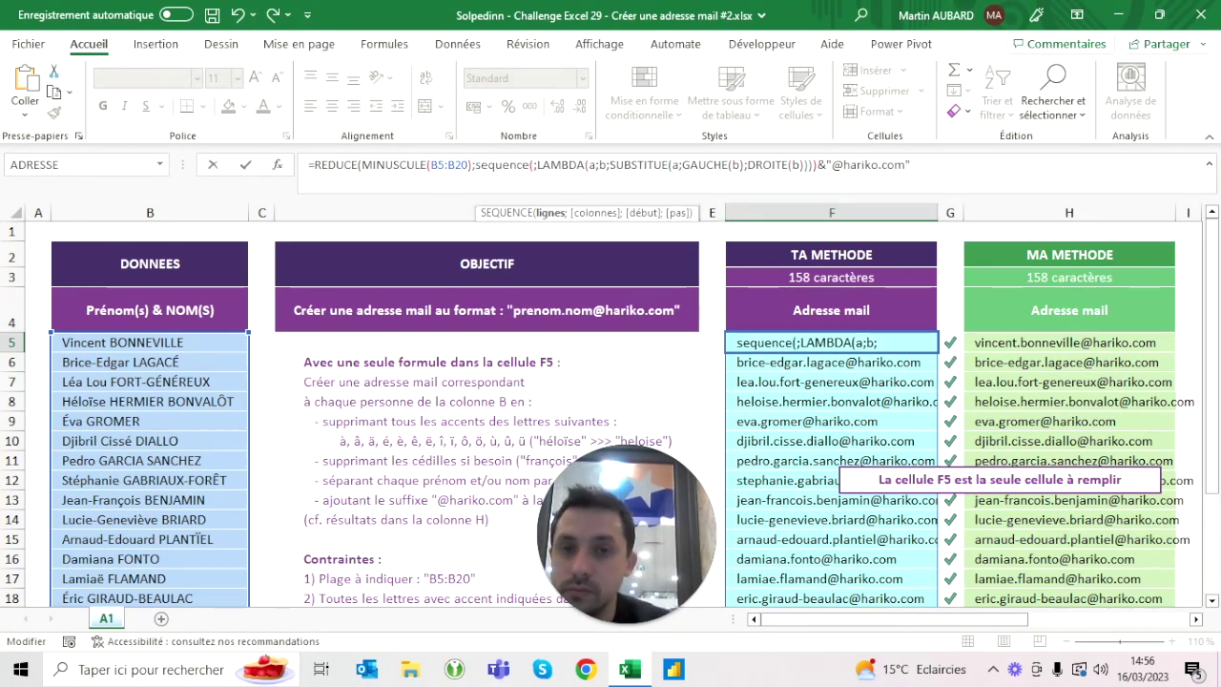
{"action": "type", "text": "16)"}
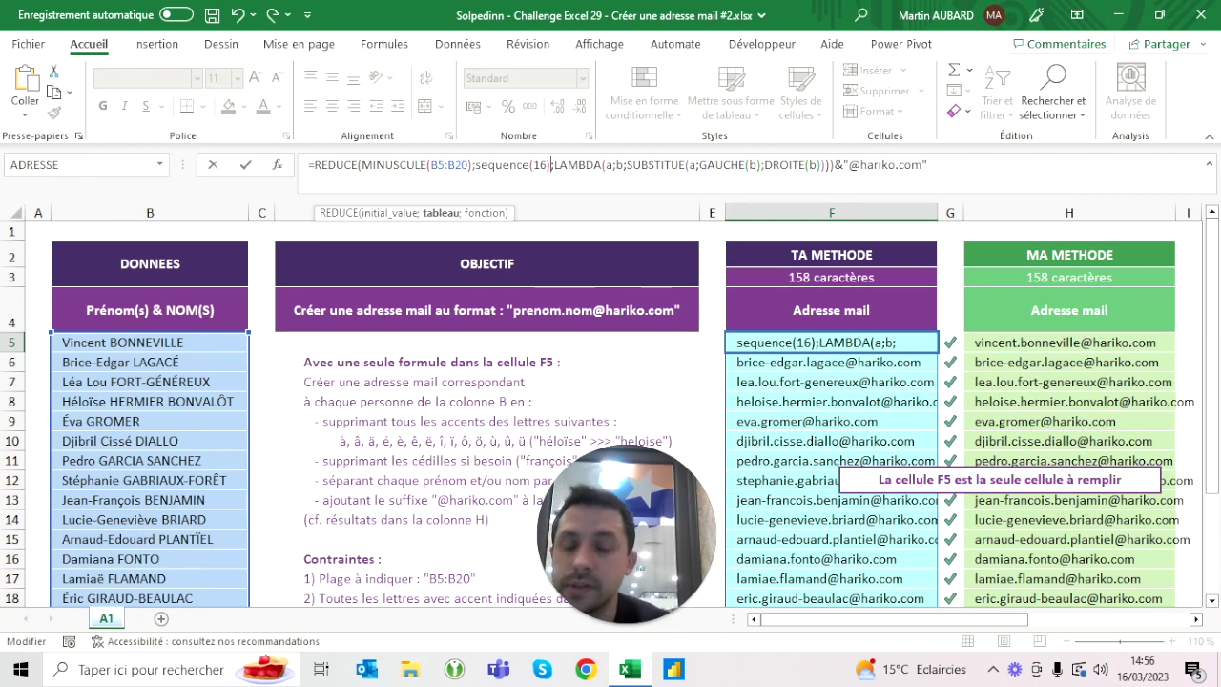
{"action": "key", "text": "Return"}
{"action": "key", "text": "Up"}
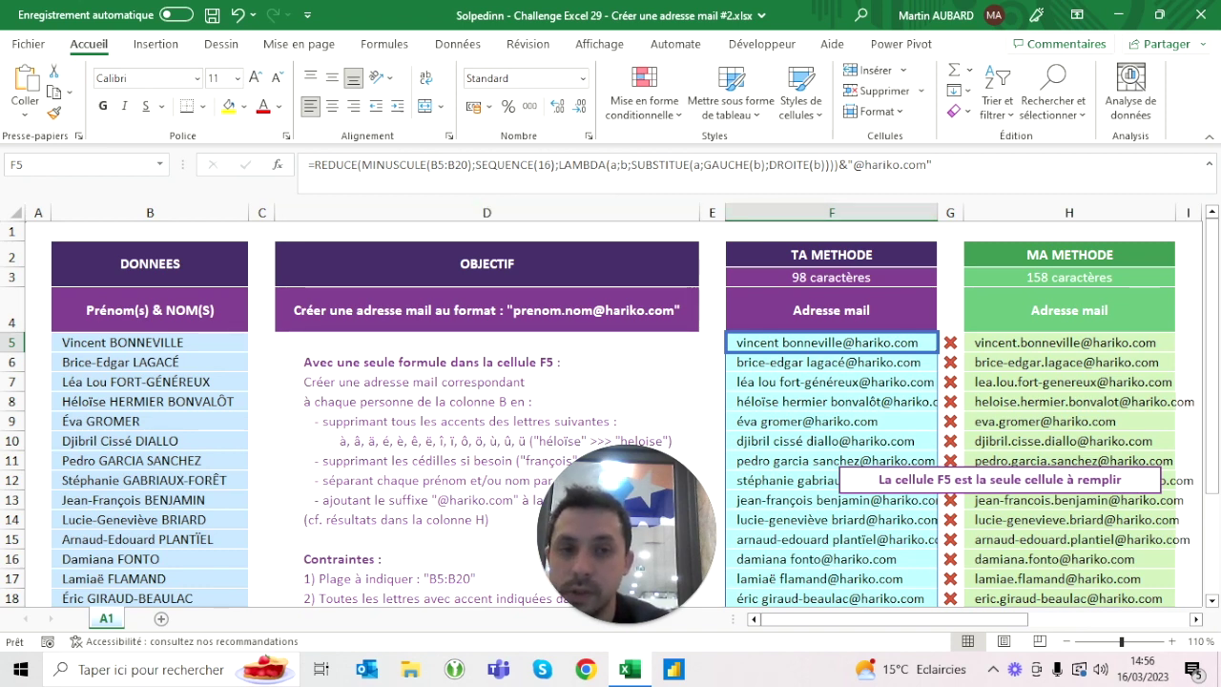
{"action": "left_click_drag", "start_coordinate": [767, 164], "coordinate": [703, 164]}
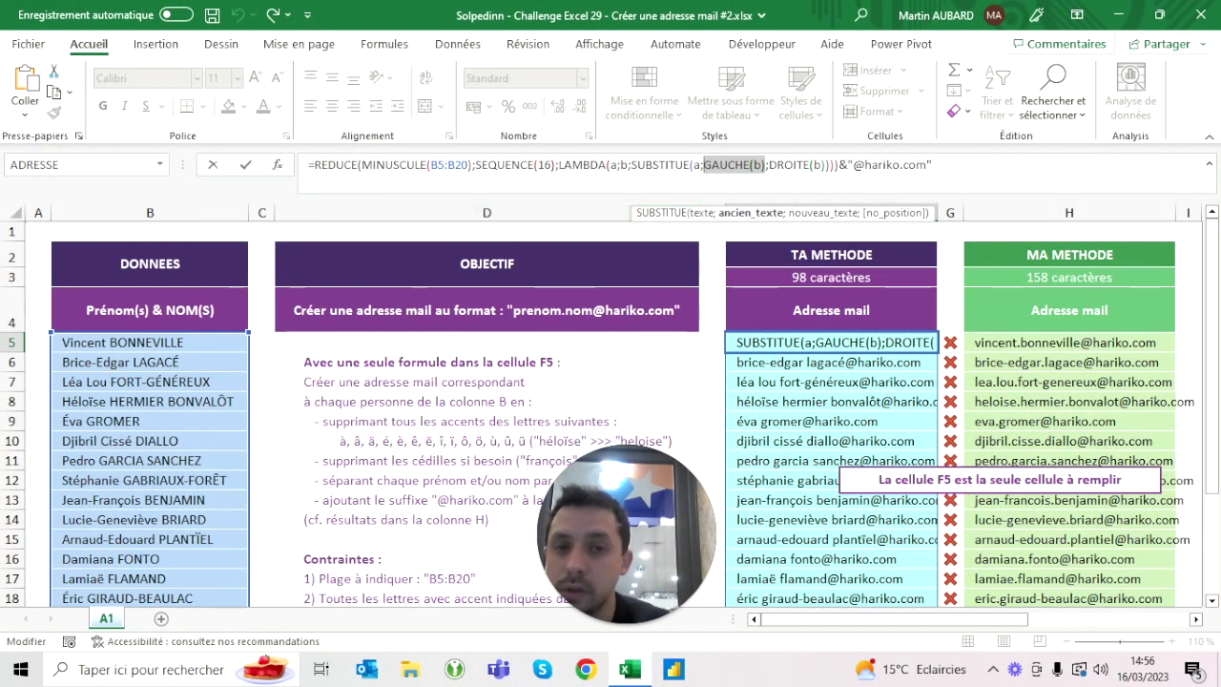
Replace GAUCHE(b) with STXT("abcde";b;1) and DROITE(b) with 1 in F5's LAMBDA
{"action": "type", "text": "stxt("}
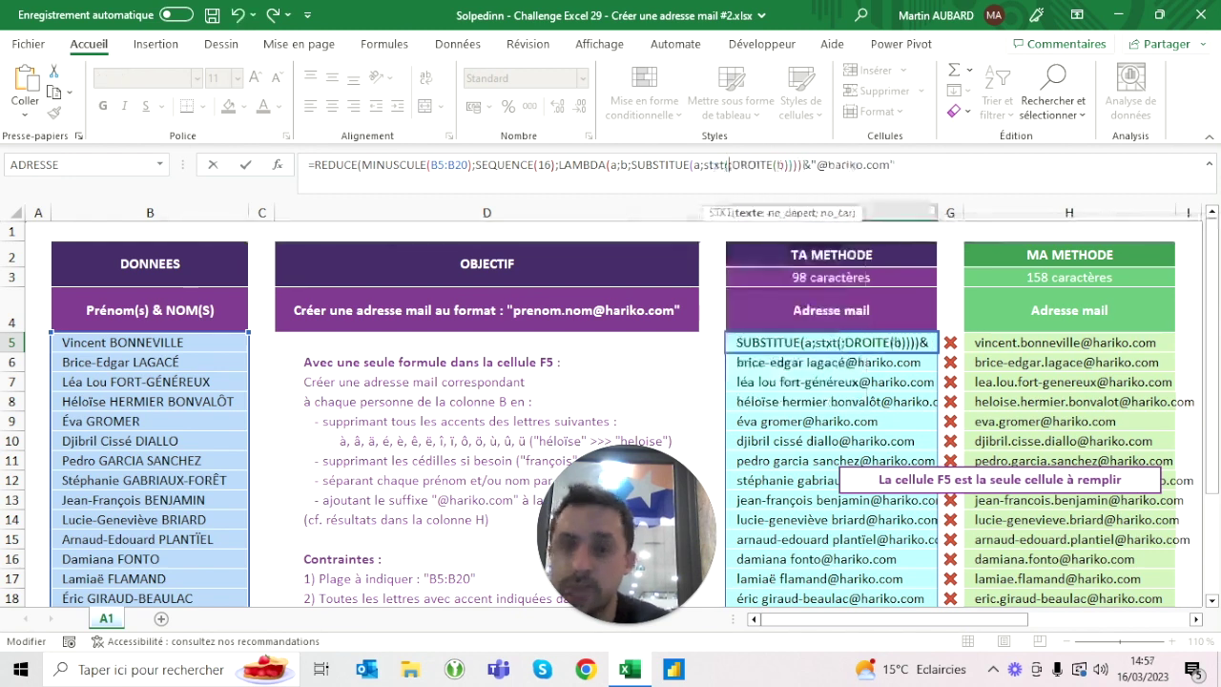
{"action": "type", "text": "\""}
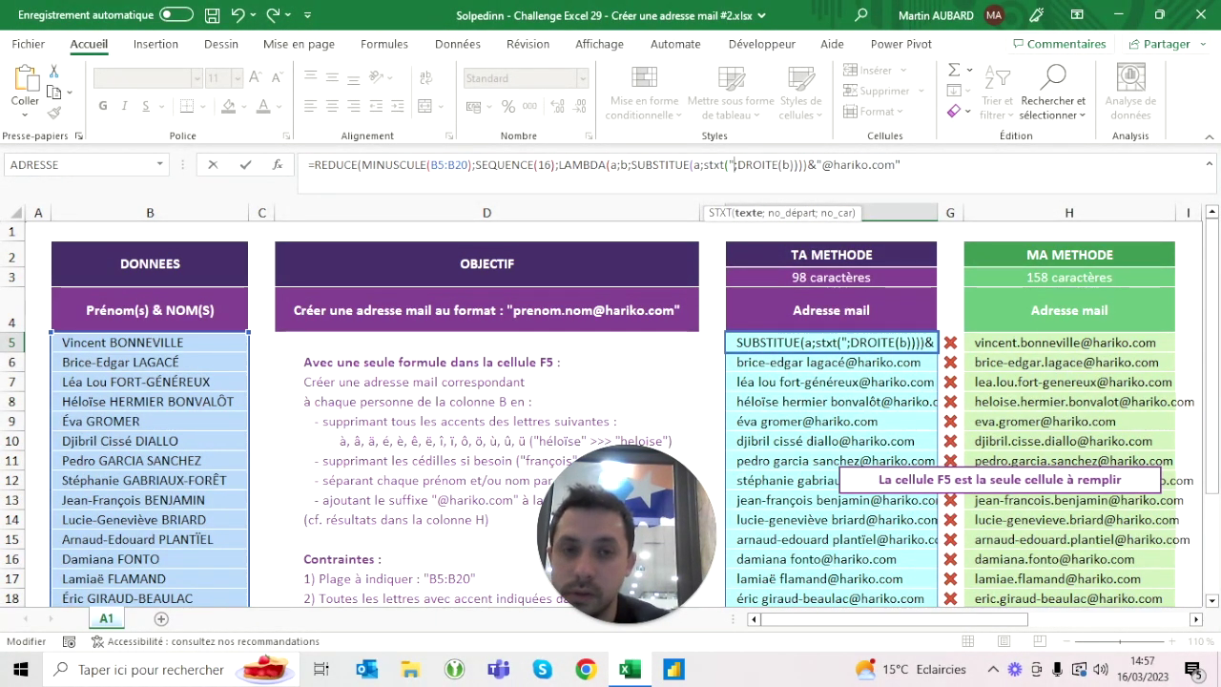
{"action": "type", "text": "abcde\""}
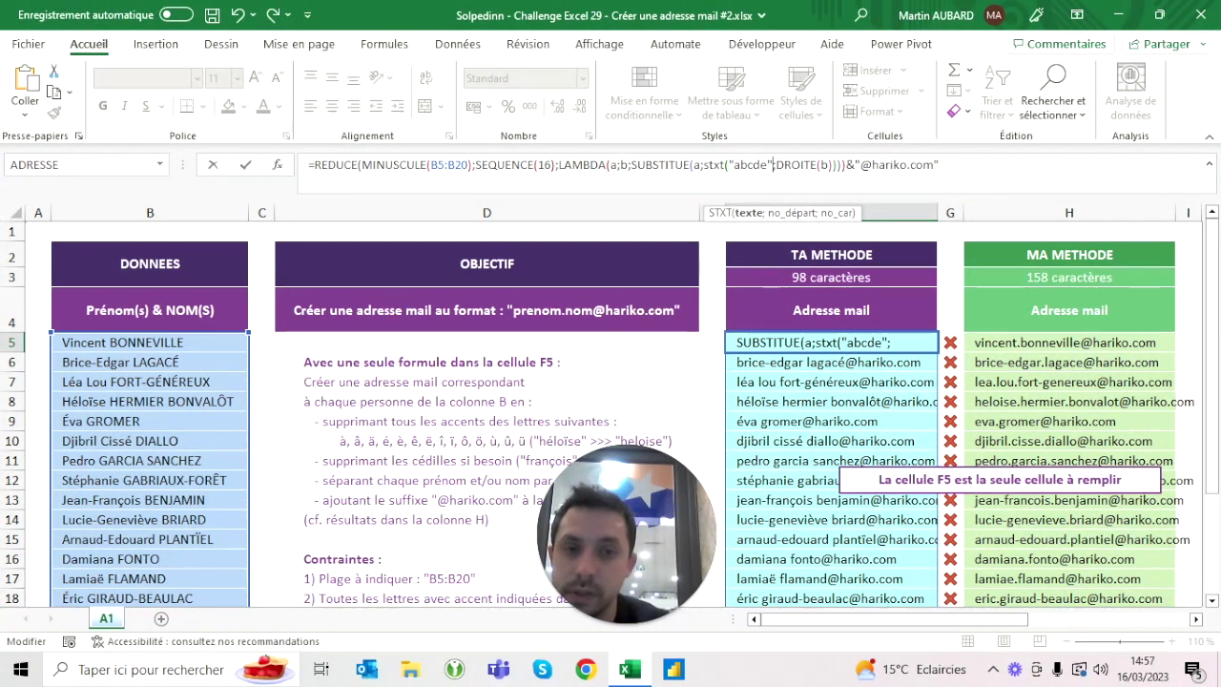
{"action": "type", "text": ";"}
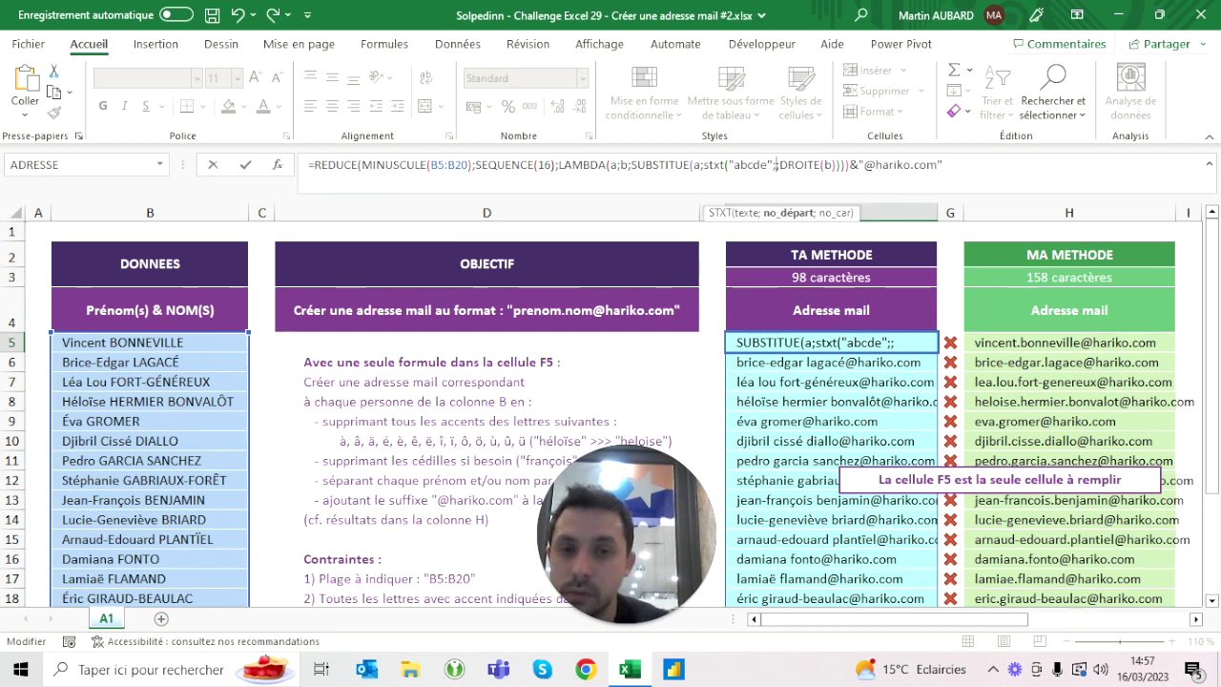
{"action": "type", "text": "b;1)"}
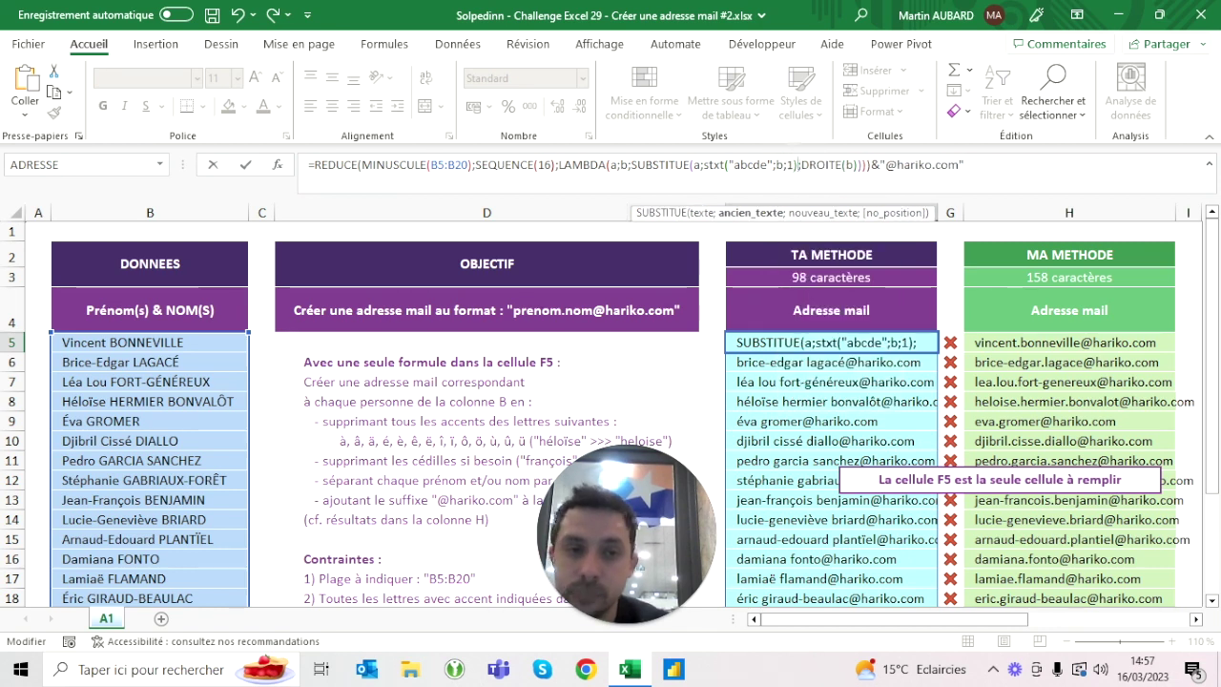
{"action": "key", "text": "shift+Left"}
{"action": "key", "text": "shift+Left"}
{"action": "key", "text": "shift+Left"}
{"action": "key", "text": "shift+Left"}
{"action": "key", "text": "shift+Left"}
{"action": "key", "text": "shift+Left"}
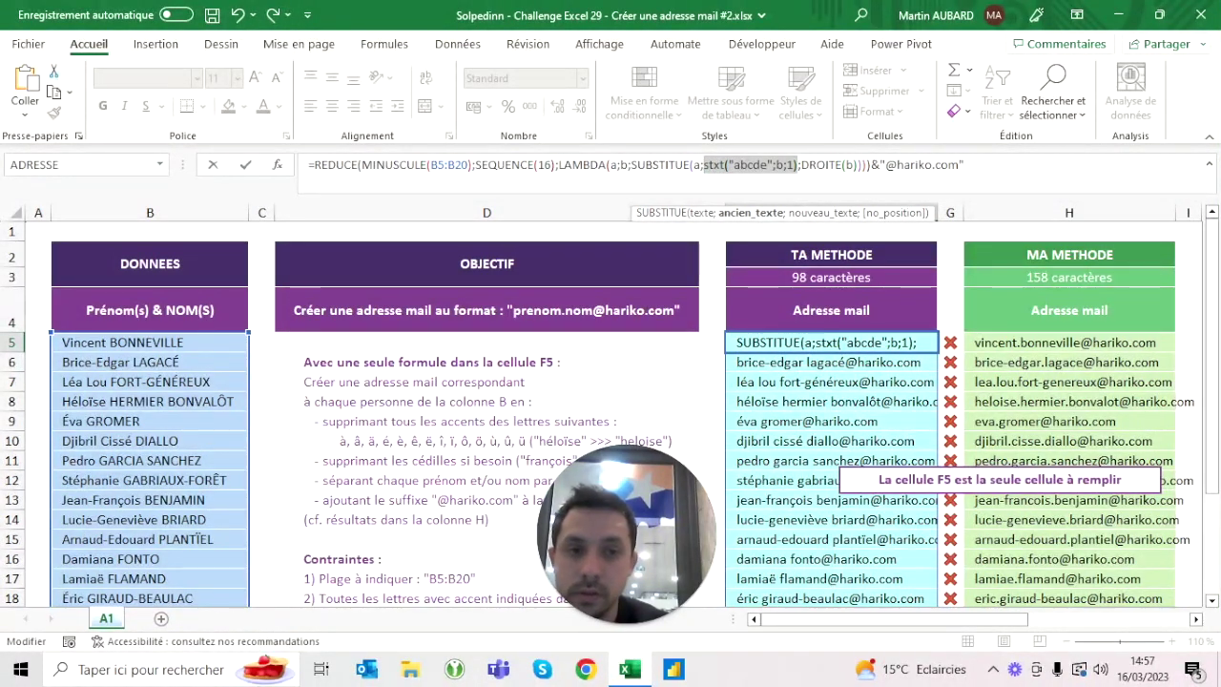
{"action": "key", "text": "Right"}
{"action": "key", "text": "Right"}
{"action": "key", "text": "shift+Right"}
{"action": "key", "text": "shift+Right"}
{"action": "key", "text": "shift+Right"}
{"action": "key", "text": "Delete"}
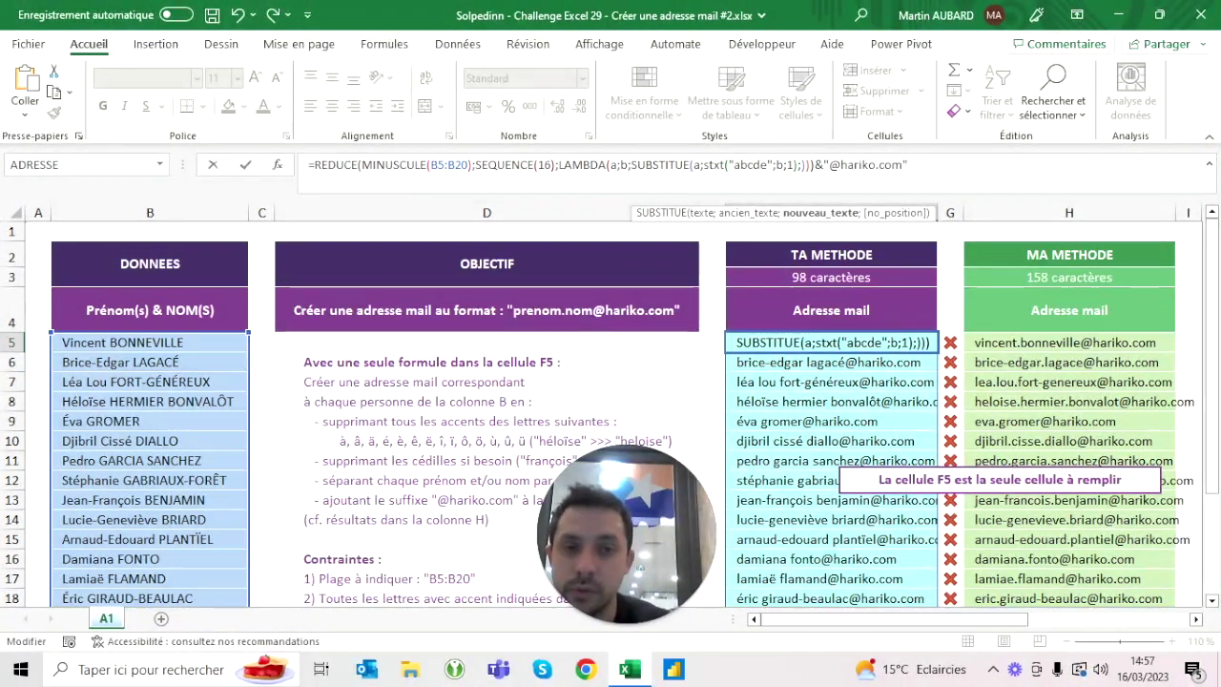
{"action": "type", "text": "1"}
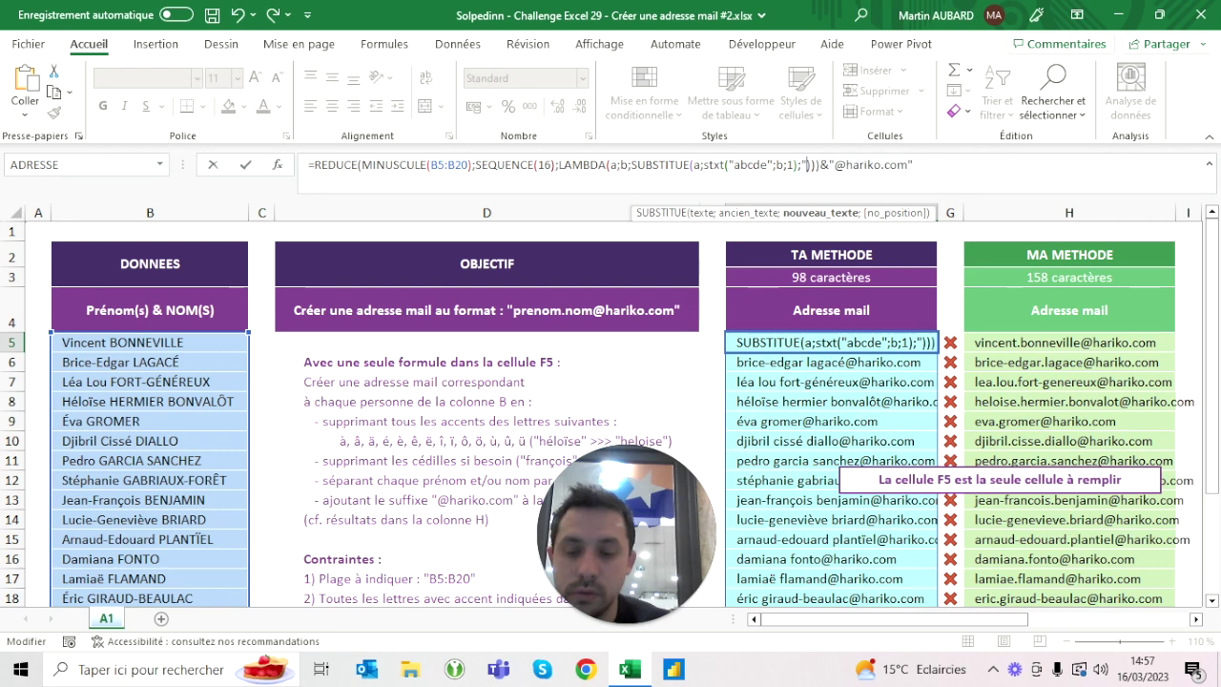
{"action": "key", "text": "Return"}
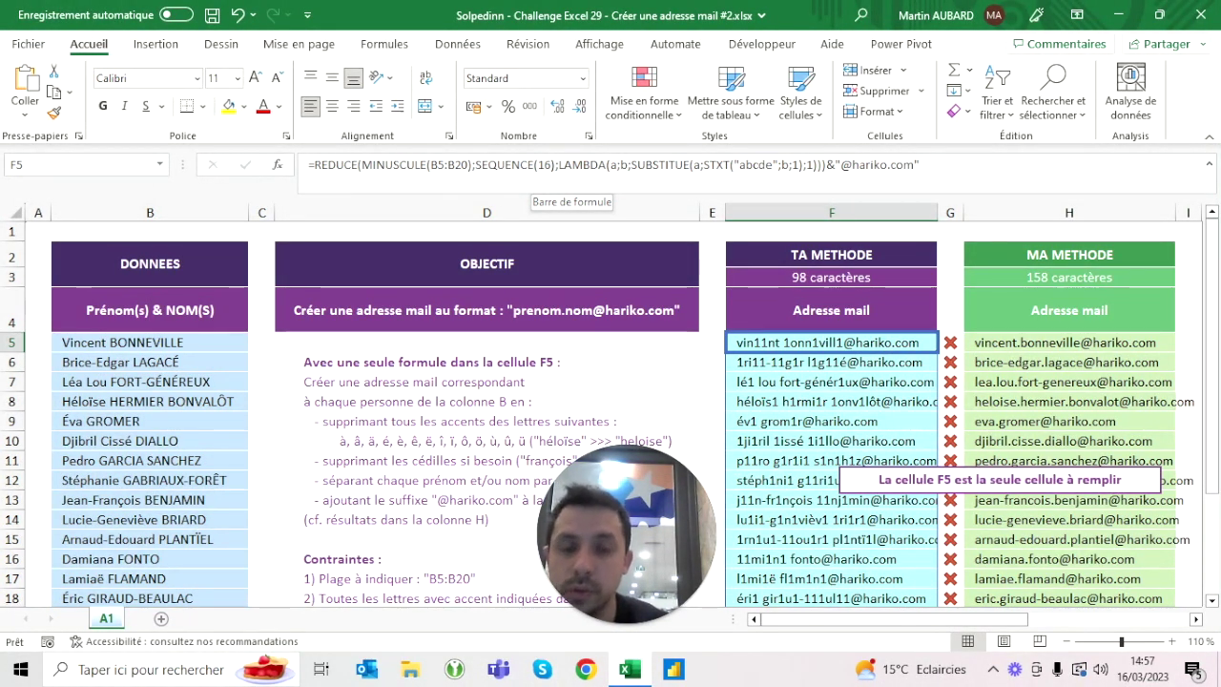
Balance F5's parentheses by closing STXT with ) and removing the surplus bracket
{"action": "left_click", "coordinate": [743, 164]}
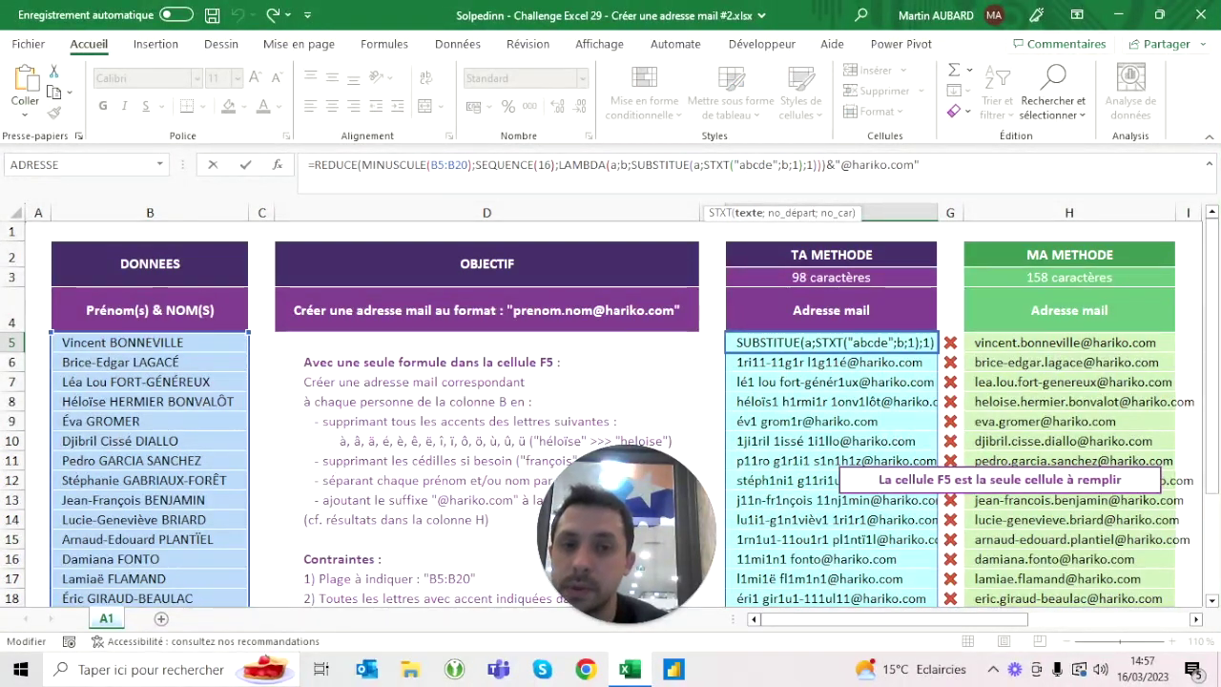
{"action": "key", "text": "ctrl+Return"}
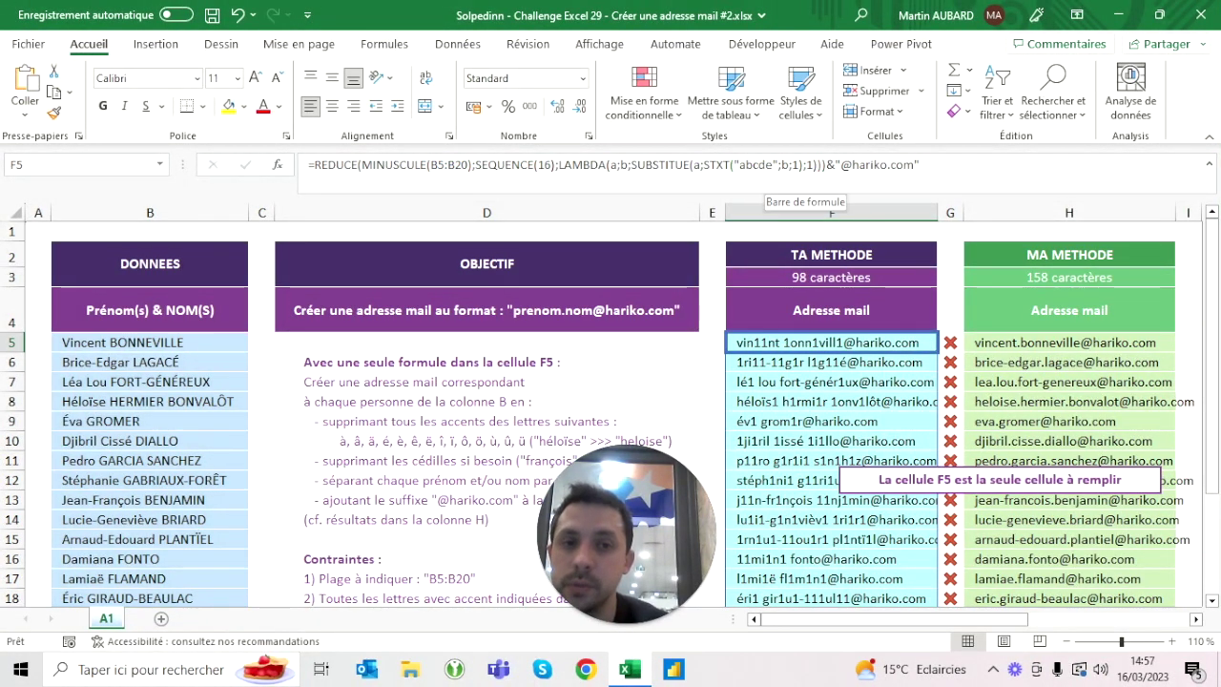
{"action": "left_click", "coordinate": [795, 164]}
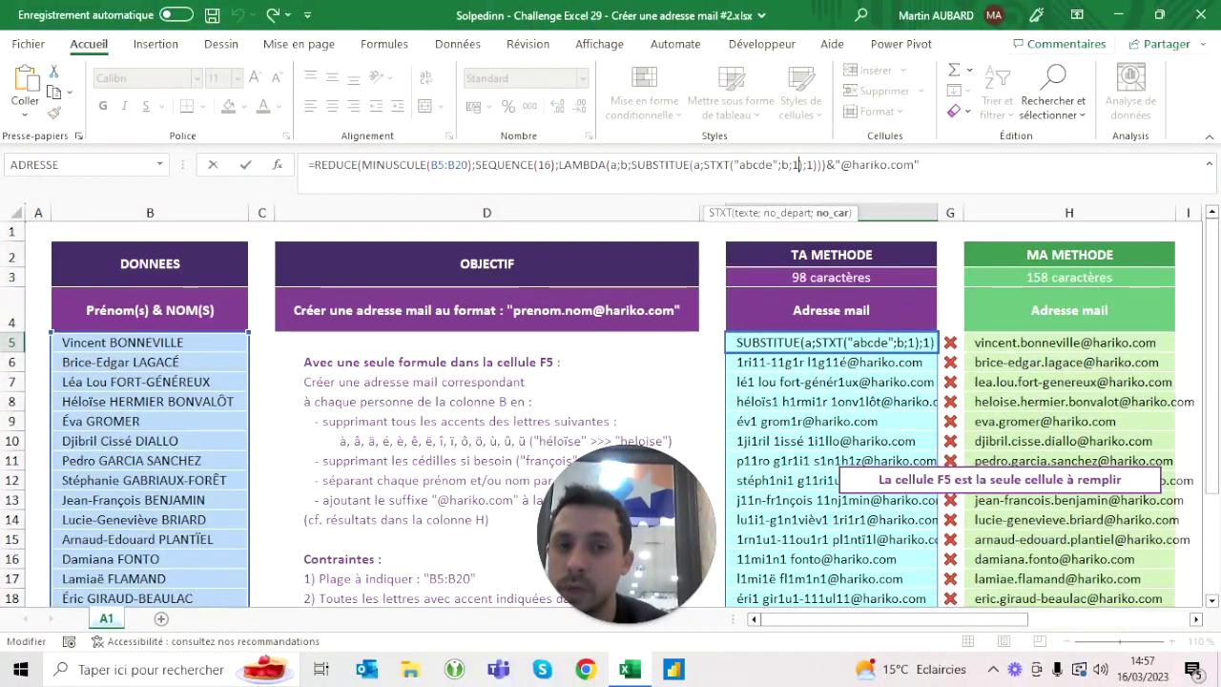
{"action": "type", "text": ")"}
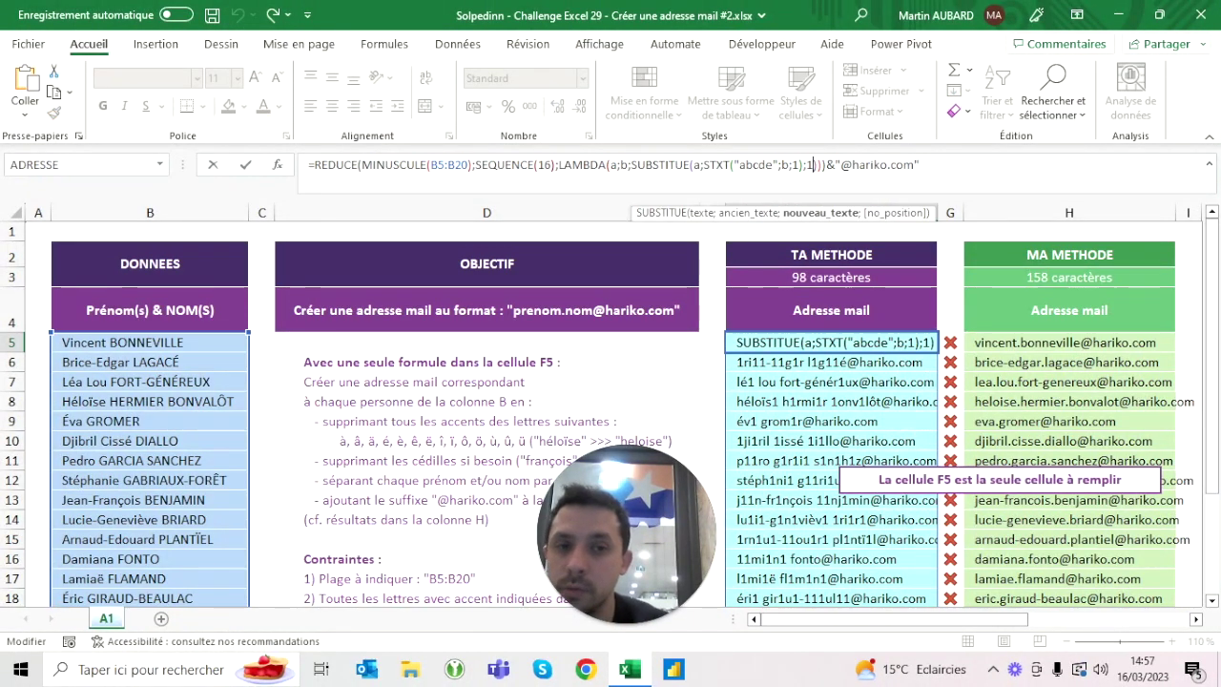
{"action": "key", "text": "Right"}
{"action": "key", "text": "shift+Right"}
{"action": "key", "text": "ctrl+Return"}
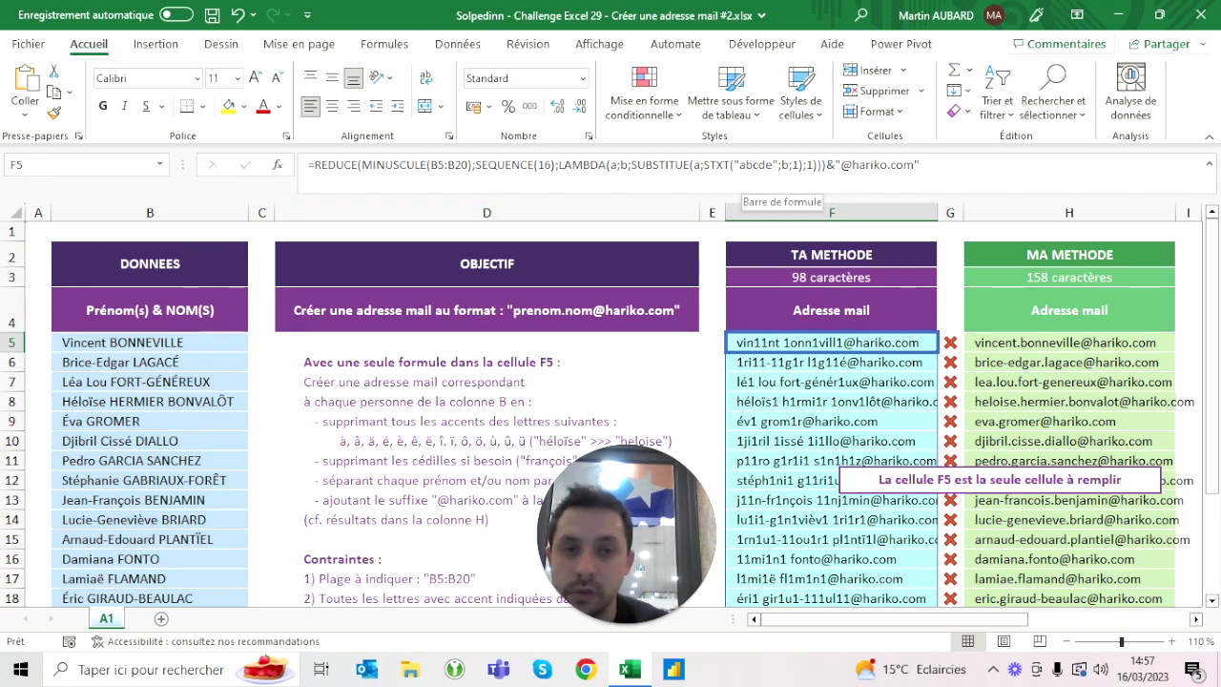
Shorten the STXT test string in F5 from "abcde" to "abc"
{"action": "left_click", "coordinate": [541, 164]}
{"action": "key", "text": "BackSpace"}
{"action": "key", "text": "BackSpace"}
{"action": "key", "text": "BackSpace"}
{"action": "type", "text": "c"}
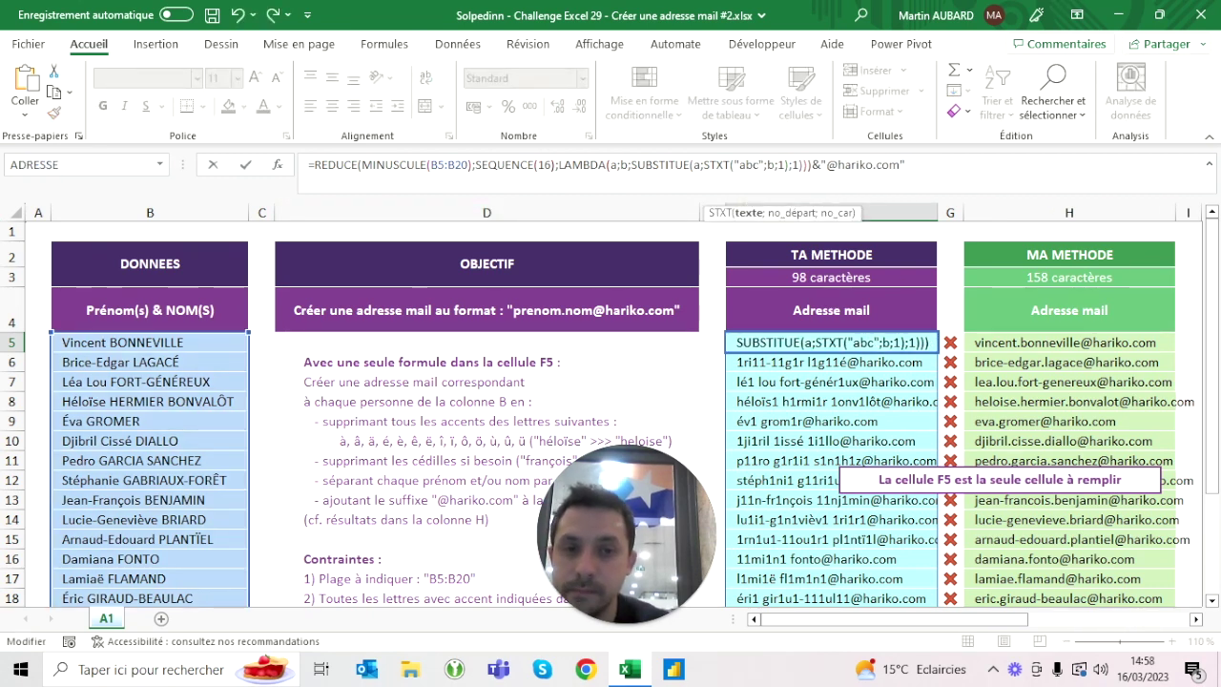
{"action": "key", "text": "ctrl+Return"}
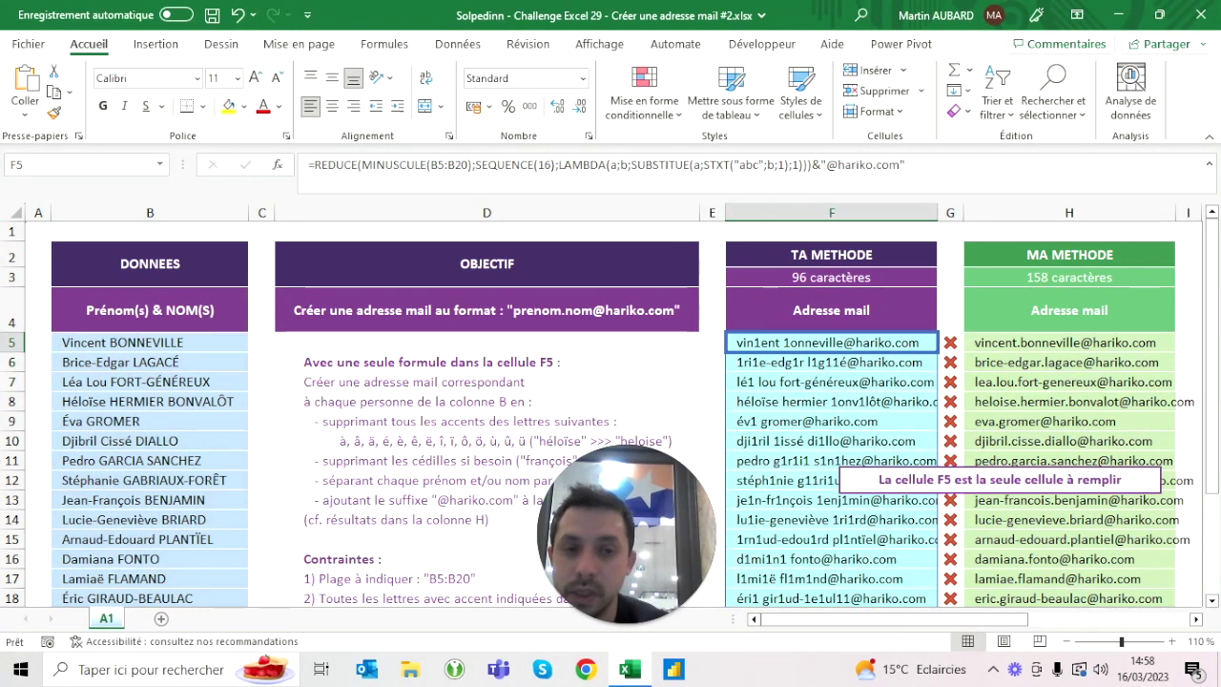
{"action": "left_click", "coordinate": [760, 164]}
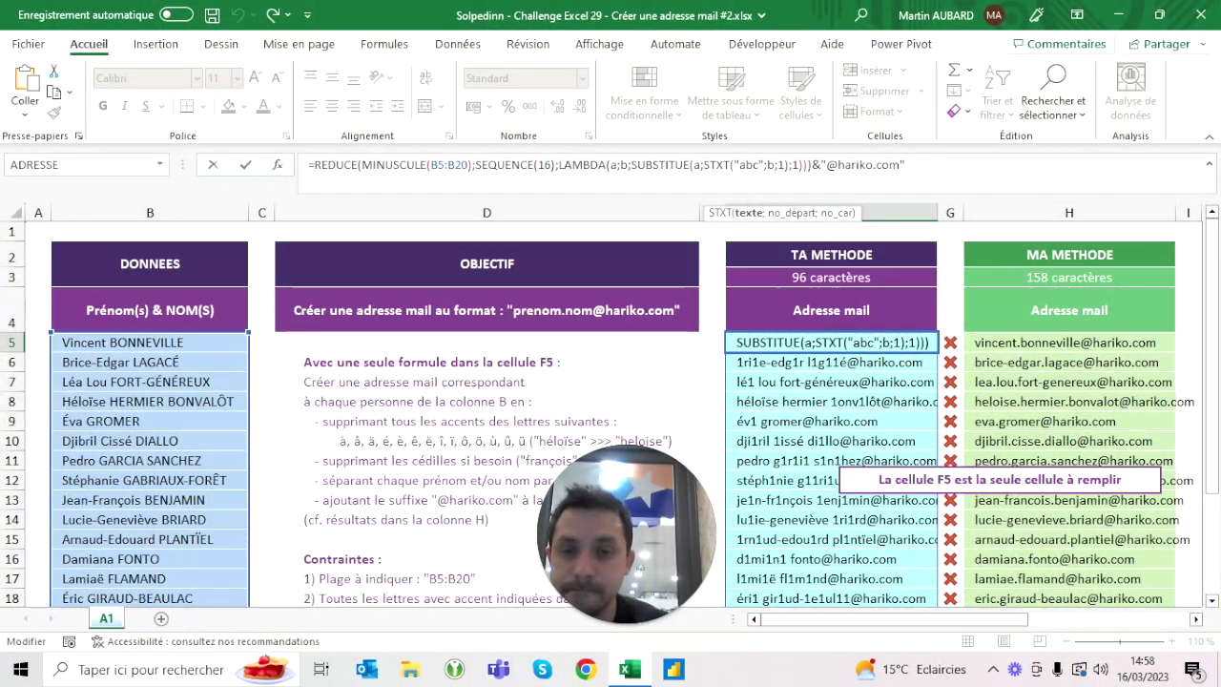
{"action": "key", "text": "ctrl+Return"}
{"action": "left_click", "coordinate": [486, 429]}
Copy the accented-letter list from the instructions text in D5
{"action": "double_click", "coordinate": [340, 441]}
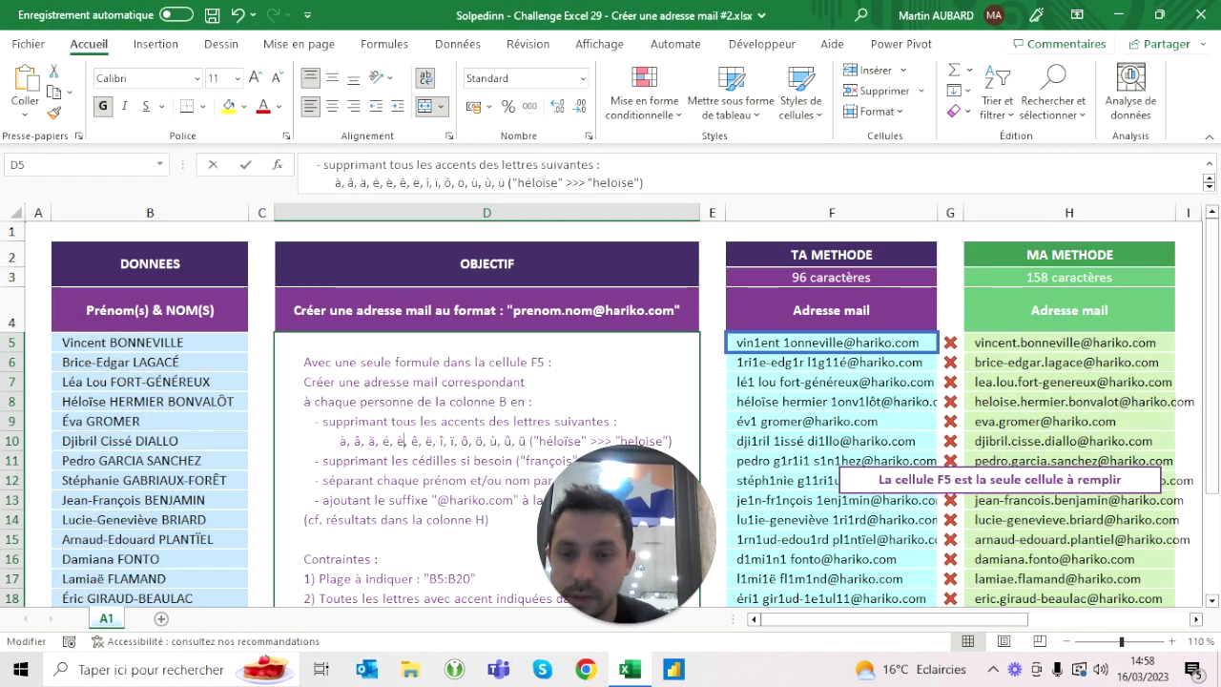
{"action": "left_click_drag", "start_coordinate": [340, 440], "coordinate": [527, 440]}
{"action": "key", "text": "ctrl+c"}
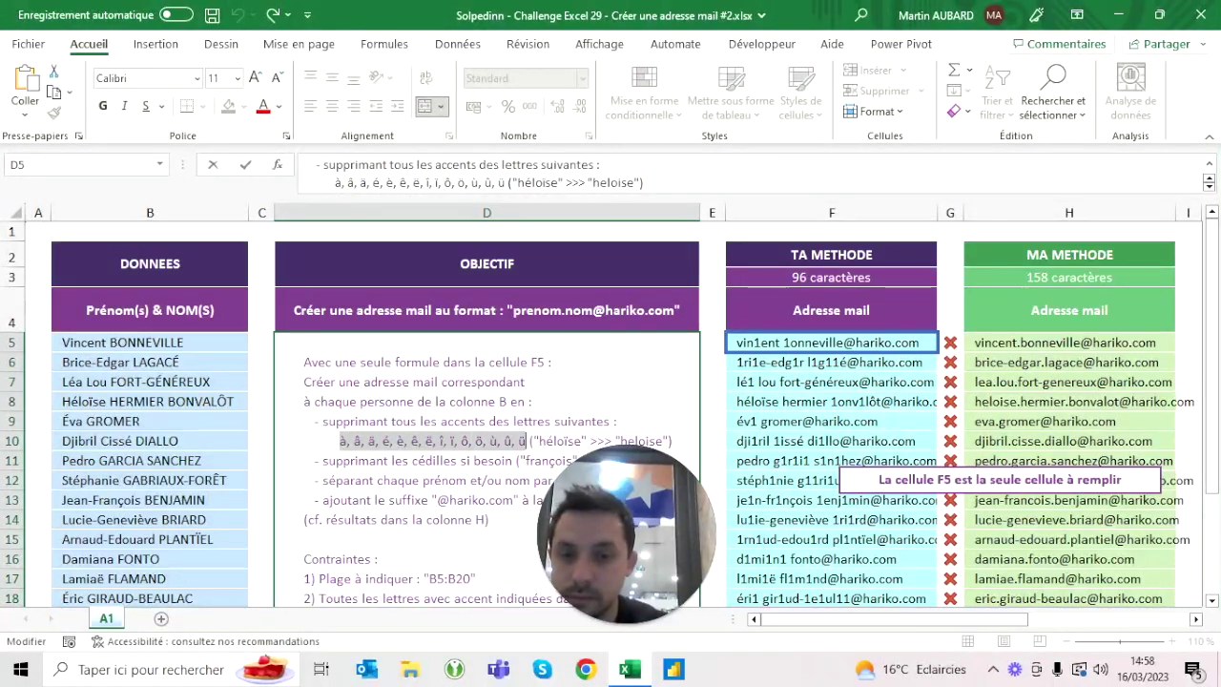
{"action": "key", "text": "Escape"}
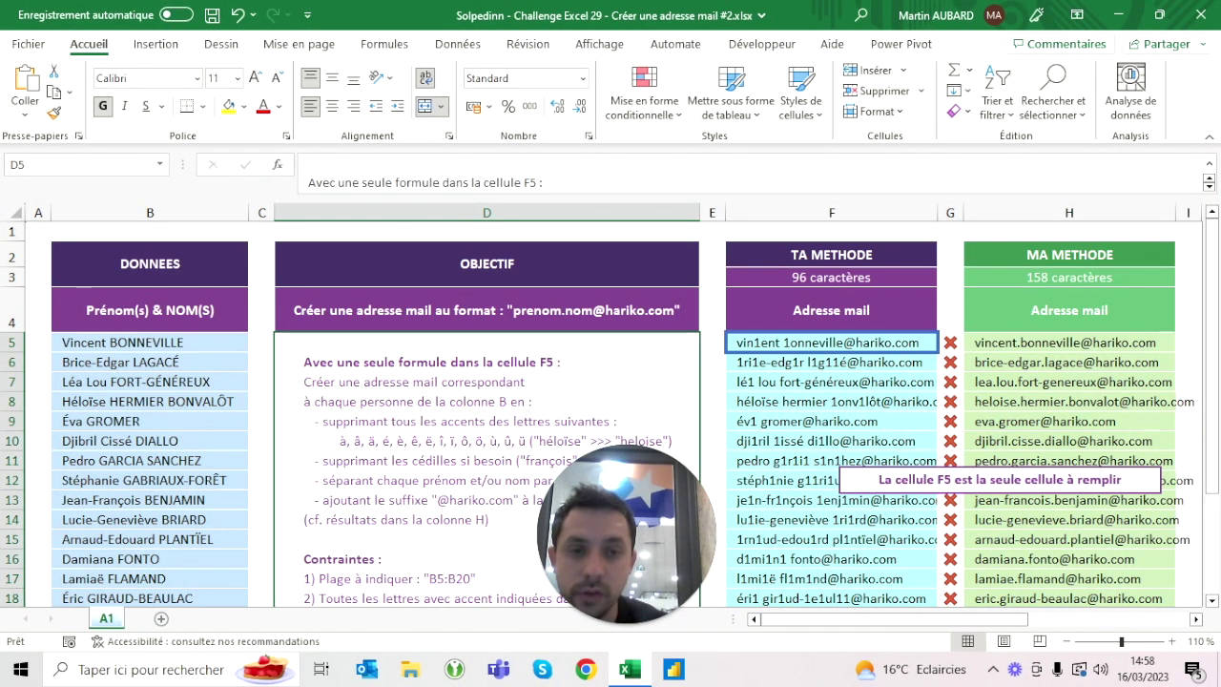
{"action": "left_click", "coordinate": [831, 310]}
Paste the accent list over "abc" in F5's STXT and prepend ç
{"action": "left_click", "coordinate": [831, 343]}
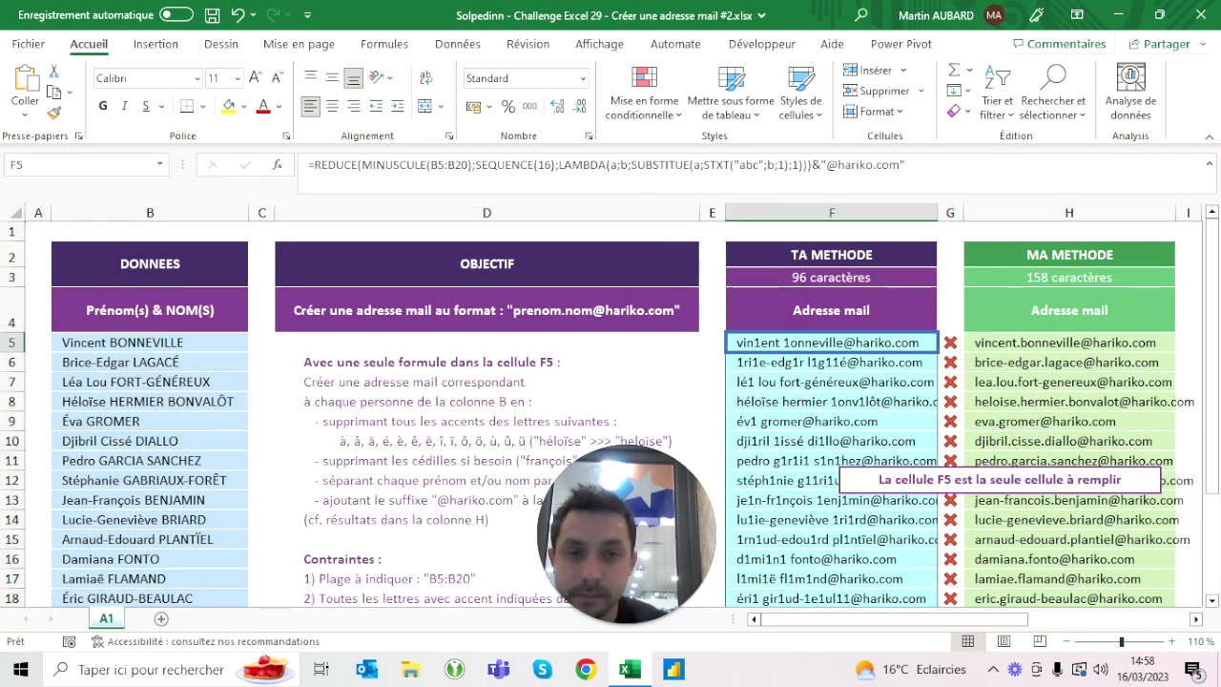
{"action": "key", "text": "F2"}
{"action": "key", "text": "ctrl+v"}
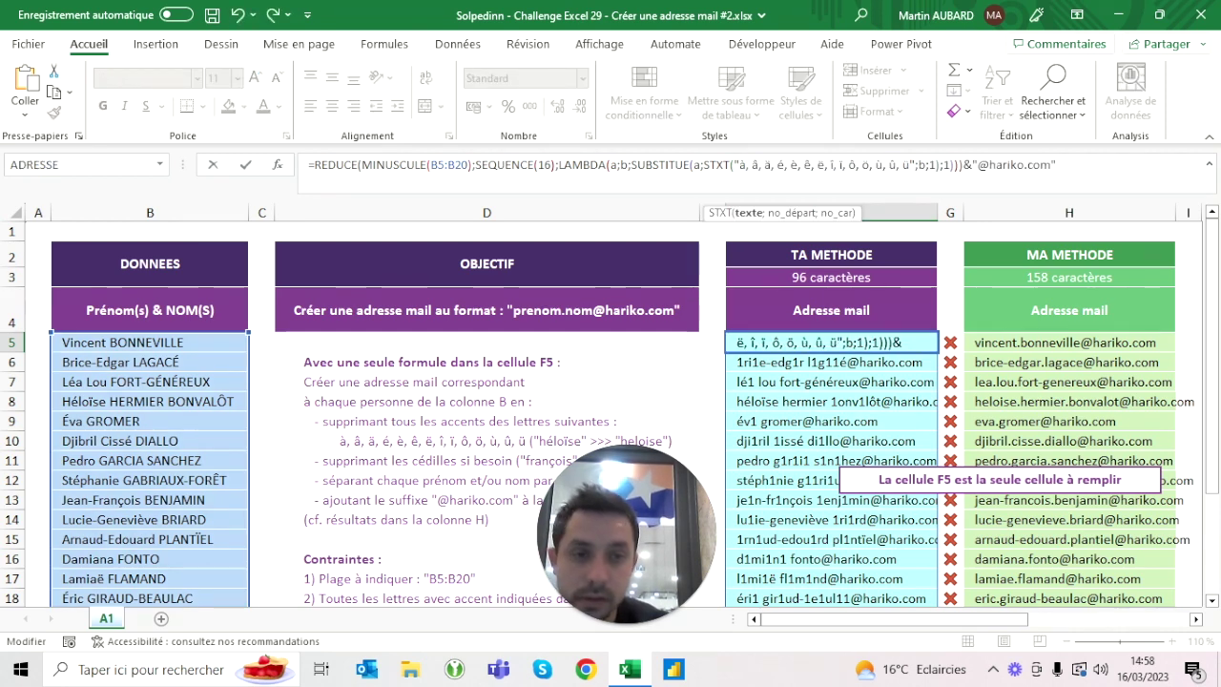
{"action": "type", "text": ","}
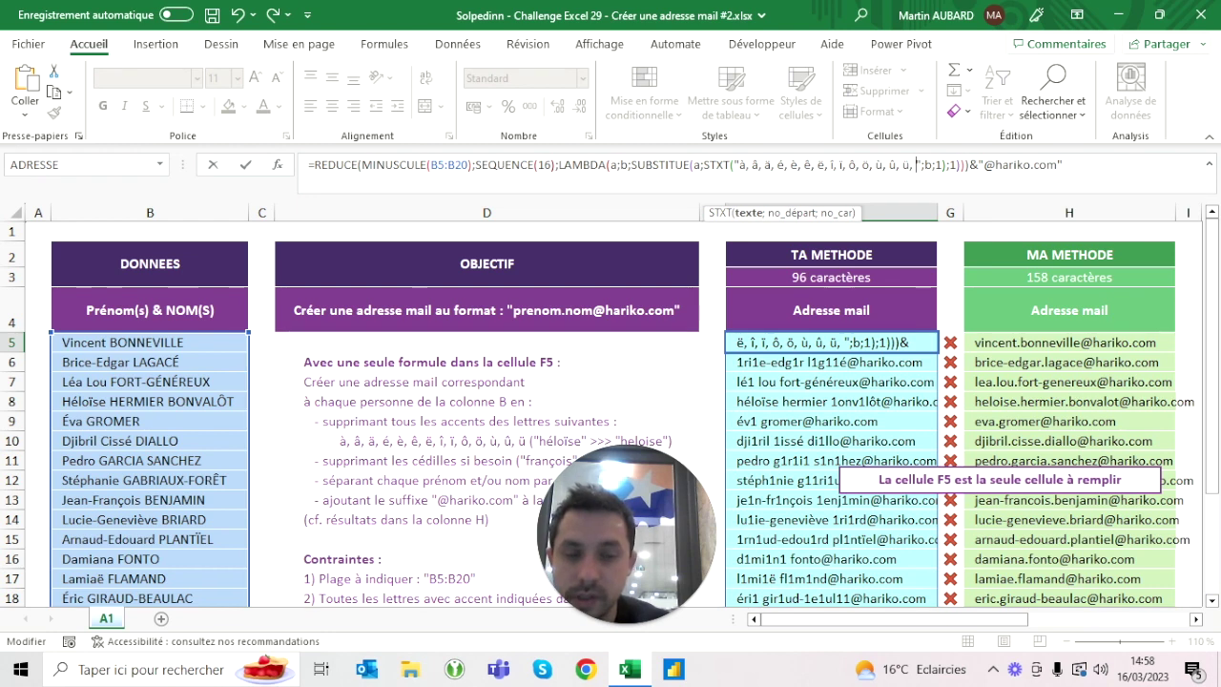
{"action": "left_click", "coordinate": [527, 164]}
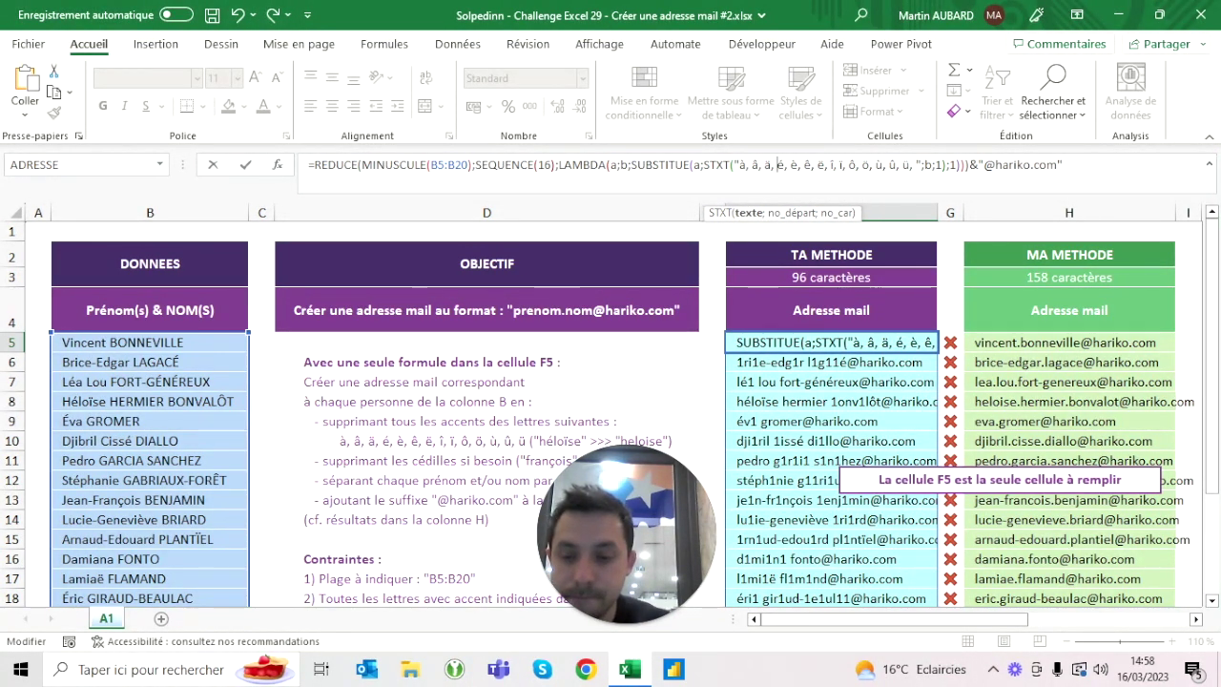
{"action": "type", "text": "ç,"}
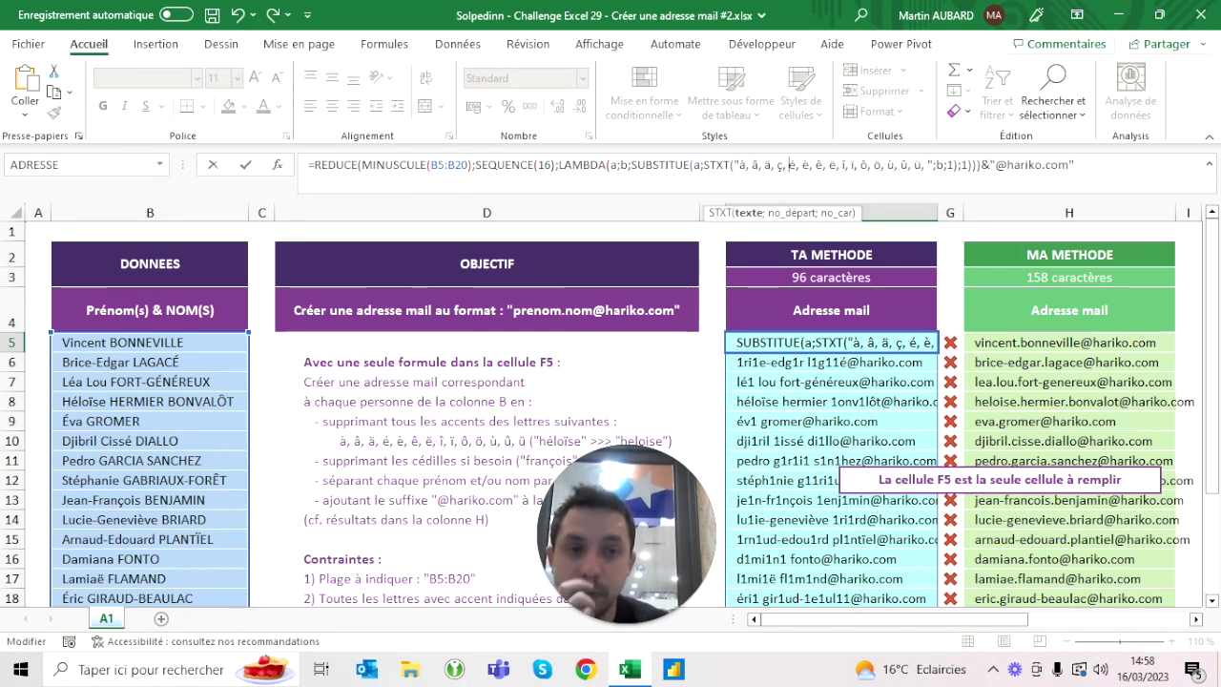
{"action": "left_click", "coordinate": [994, 164]}
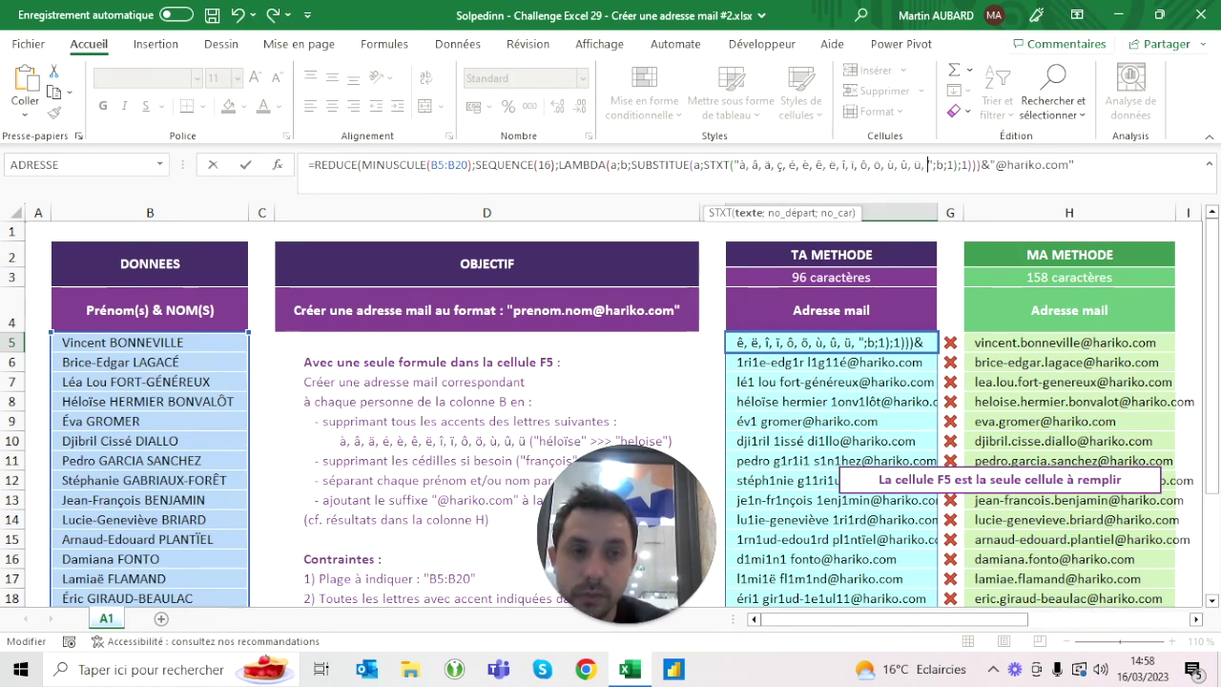
{"action": "key", "text": "ctrl+Return"}
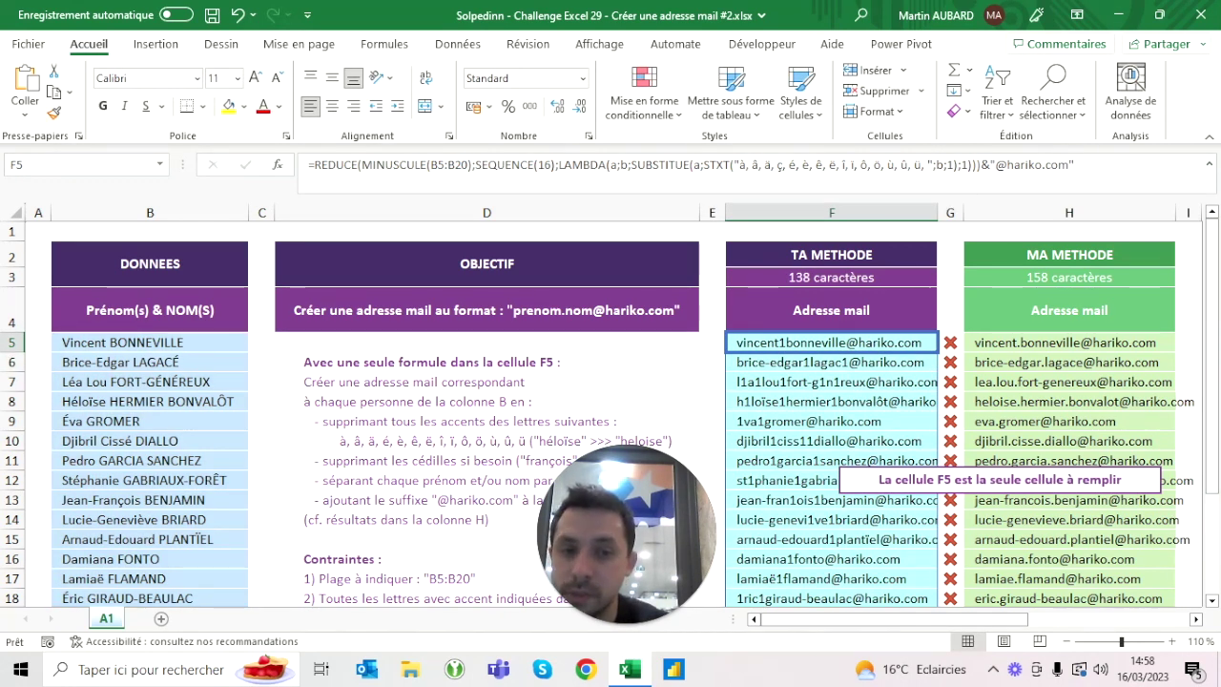
Check the spilled addresses in F6 and bring up Find and Replace for the accent string
{"action": "left_click", "coordinate": [831, 362]}
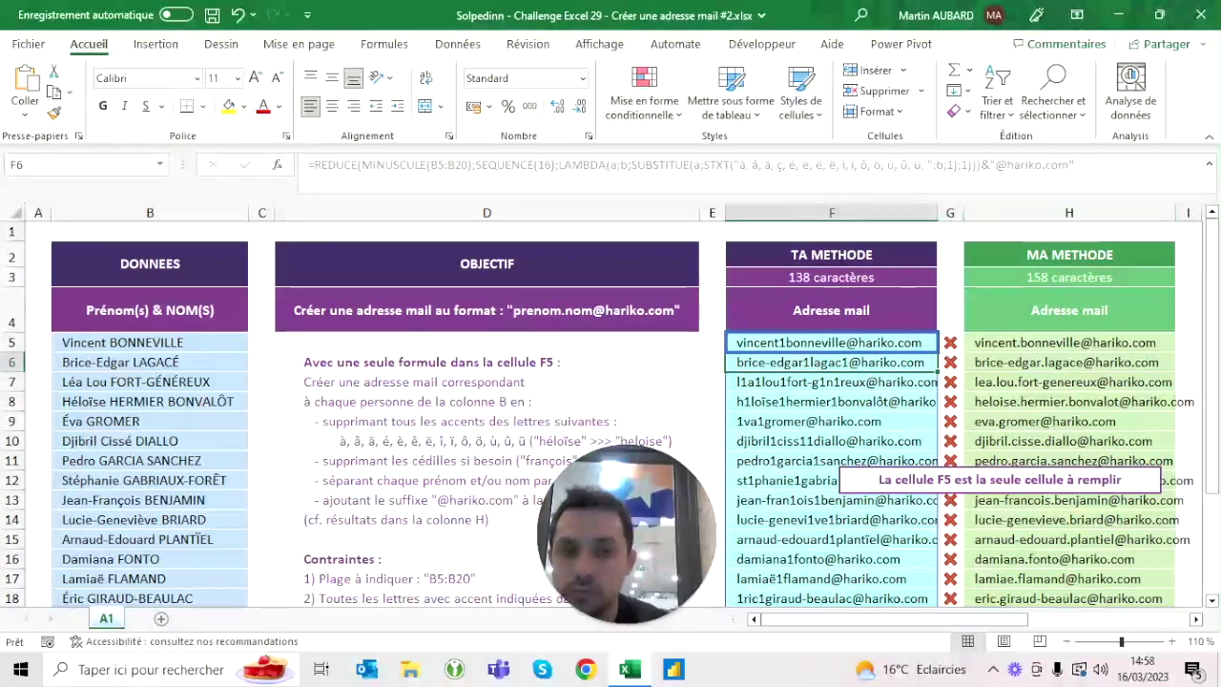
{"action": "left_click", "coordinate": [831, 310]}
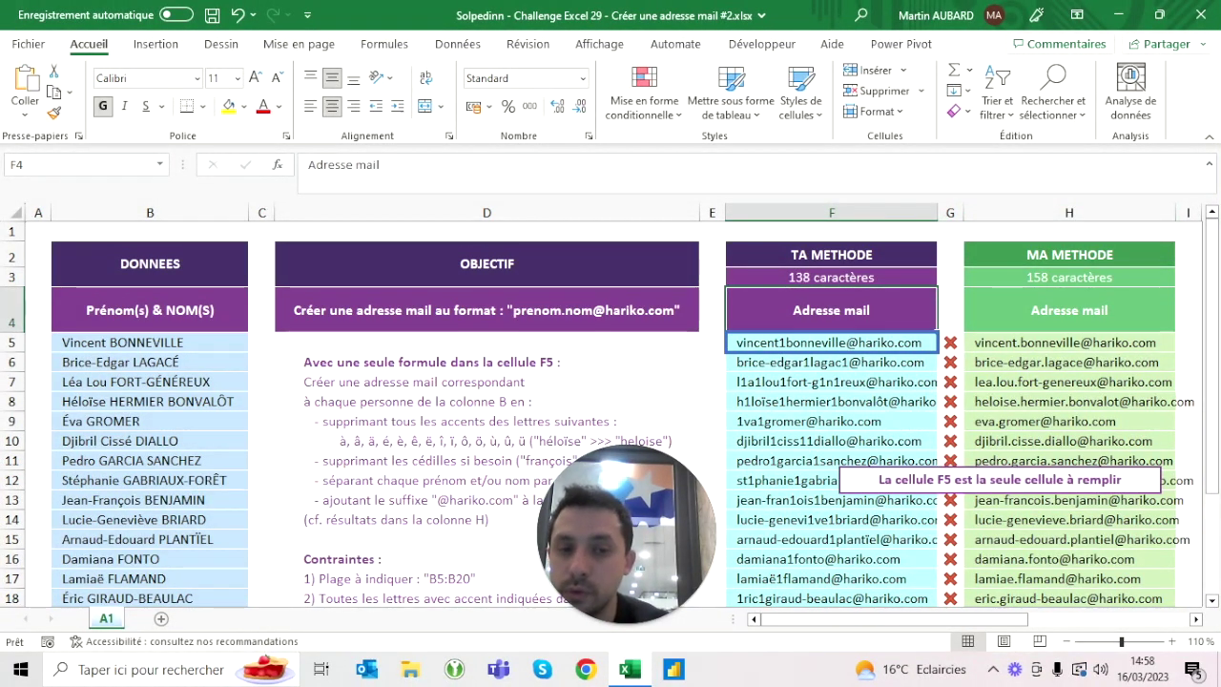
{"action": "left_click", "coordinate": [830, 361]}
{"action": "left_click", "coordinate": [830, 310]}
{"action": "left_click", "coordinate": [831, 342]}
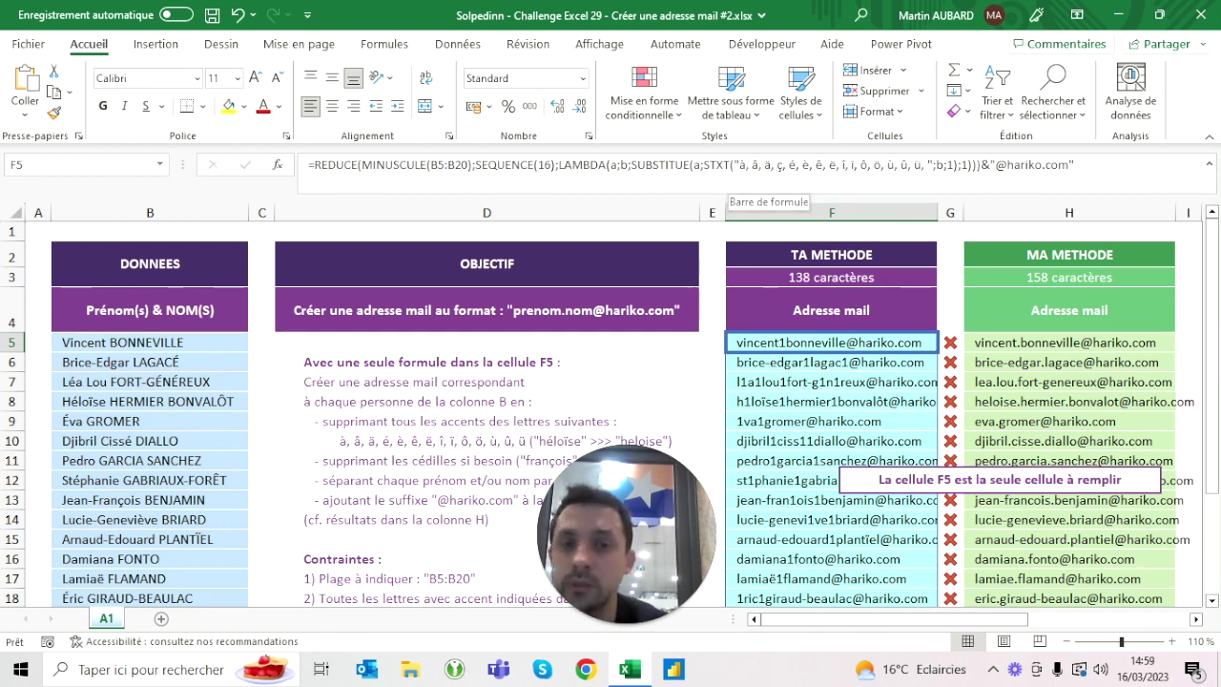
{"action": "left_click", "coordinate": [746, 164]}
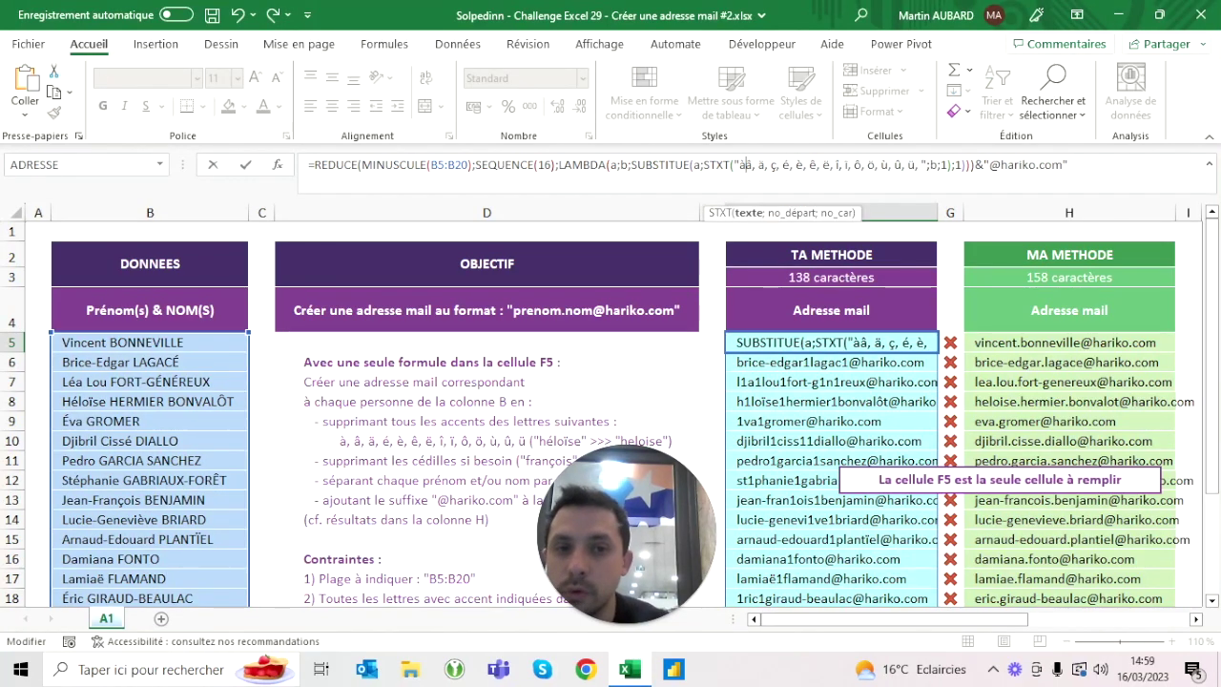
{"action": "key", "text": "BackSpace"}
{"action": "key", "text": "BackSpace"}
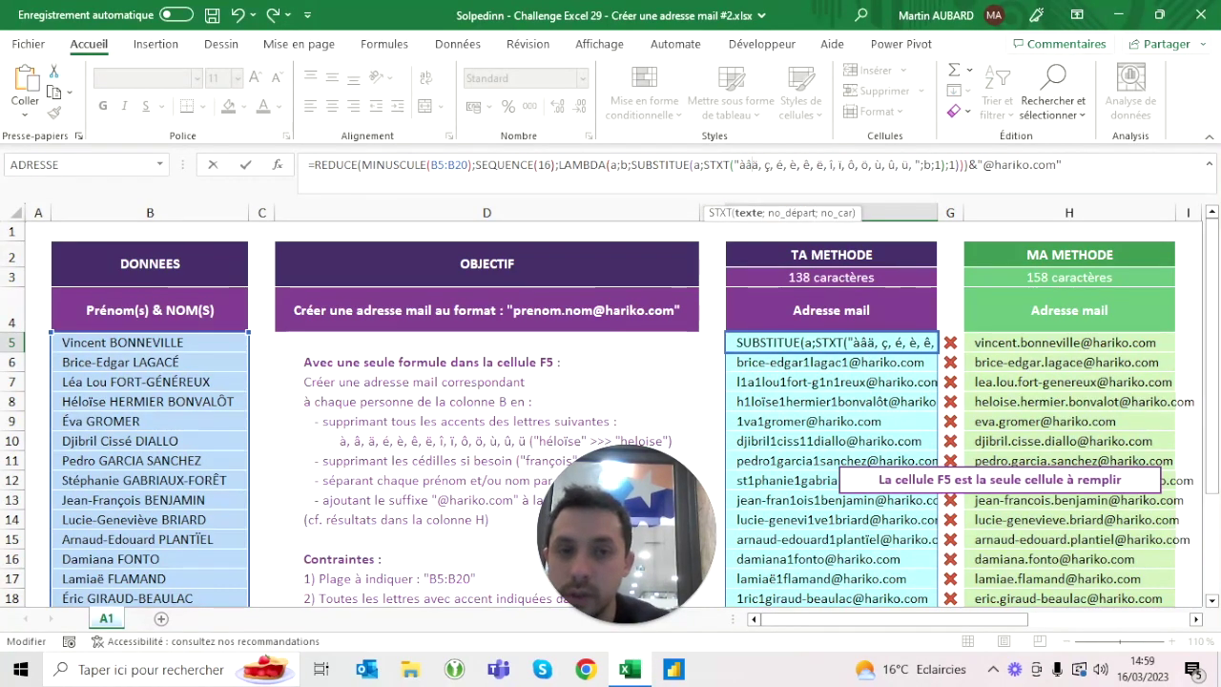
{"action": "key", "text": "Escape"}
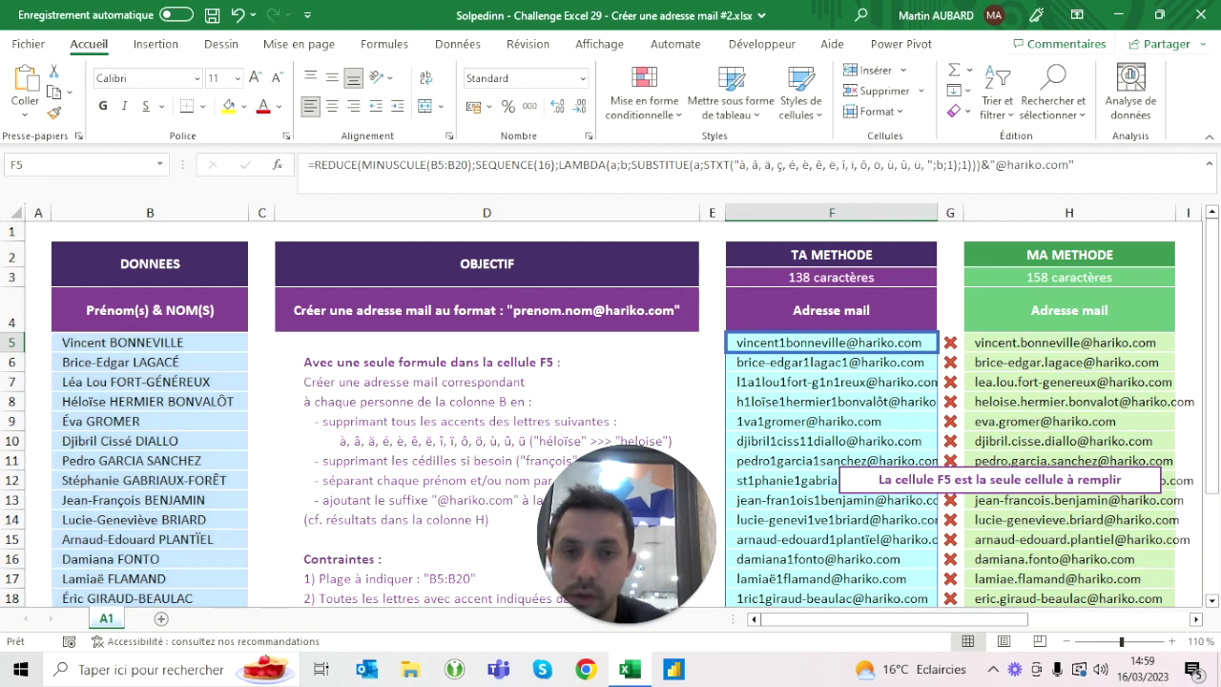
{"action": "key", "text": "ctrl+h"}
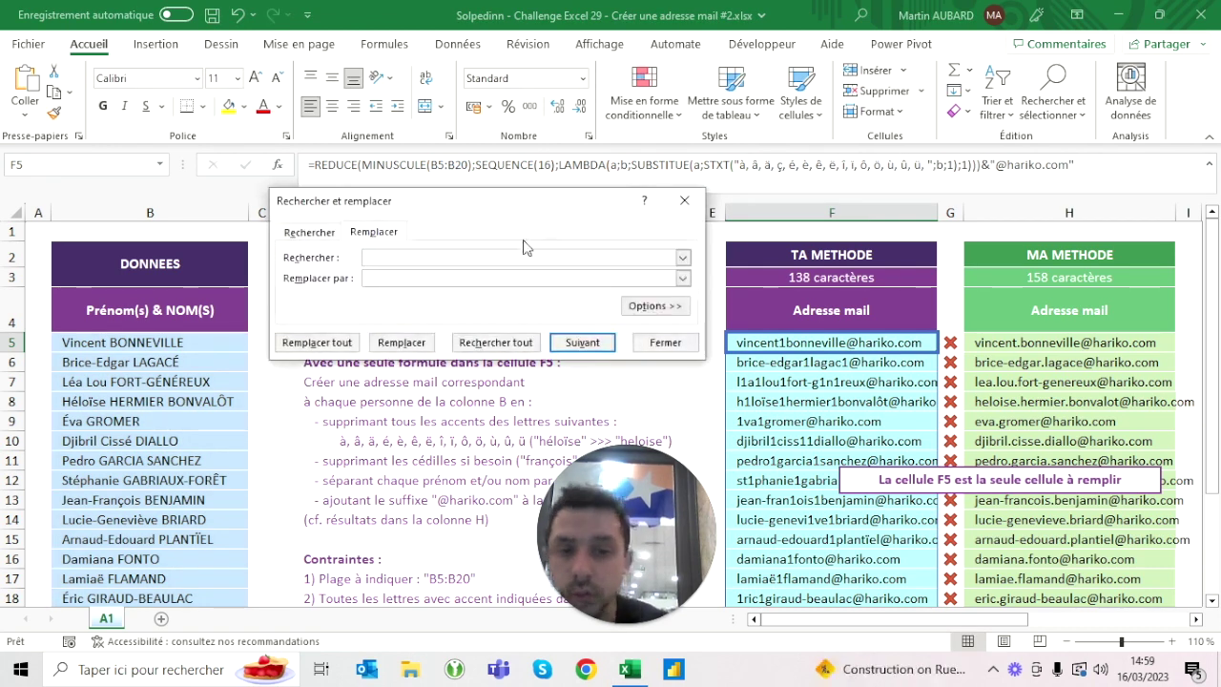
Replace every ", " with nothing across F5:F6, then re-enter F5's formula
{"action": "key", "text": "Escape"}
{"action": "key", "text": "shift+Down"}
{"action": "key", "text": "ctrl+h"}
{"action": "type", "text": ","}
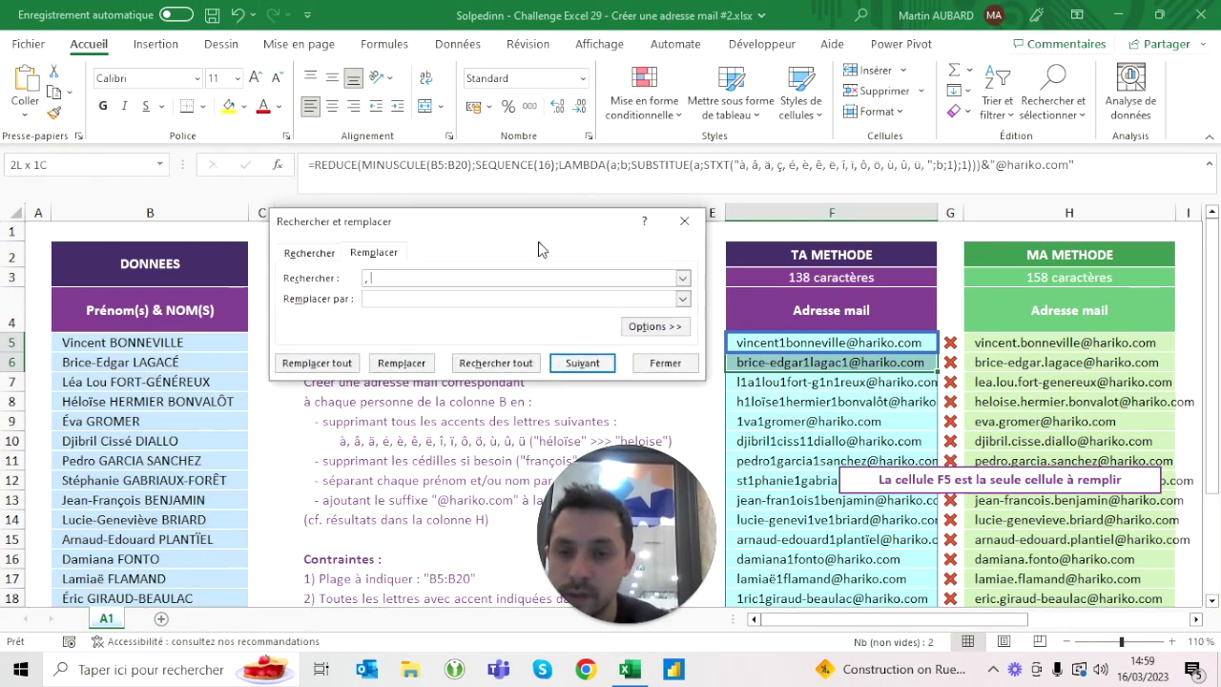
{"action": "left_click", "coordinate": [315, 363]}
{"action": "key", "text": "Return"}
{"action": "key", "text": "Escape"}
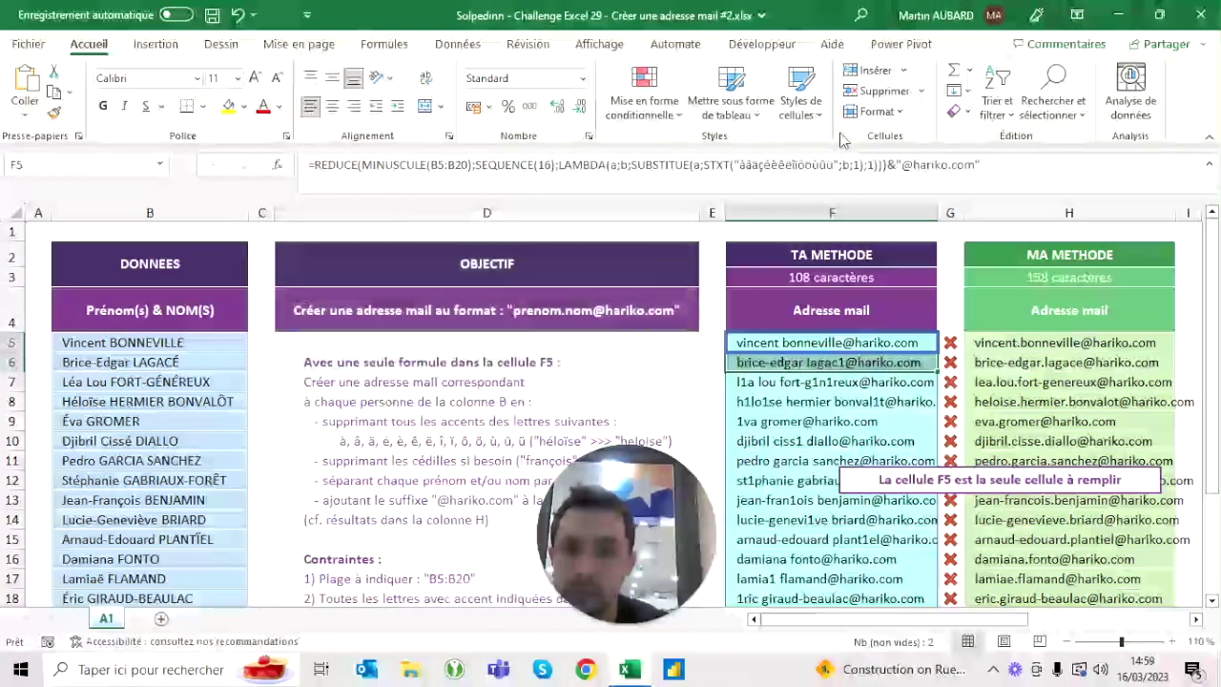
{"action": "left_click", "coordinate": [836, 164]}
{"action": "key", "text": "Return"}
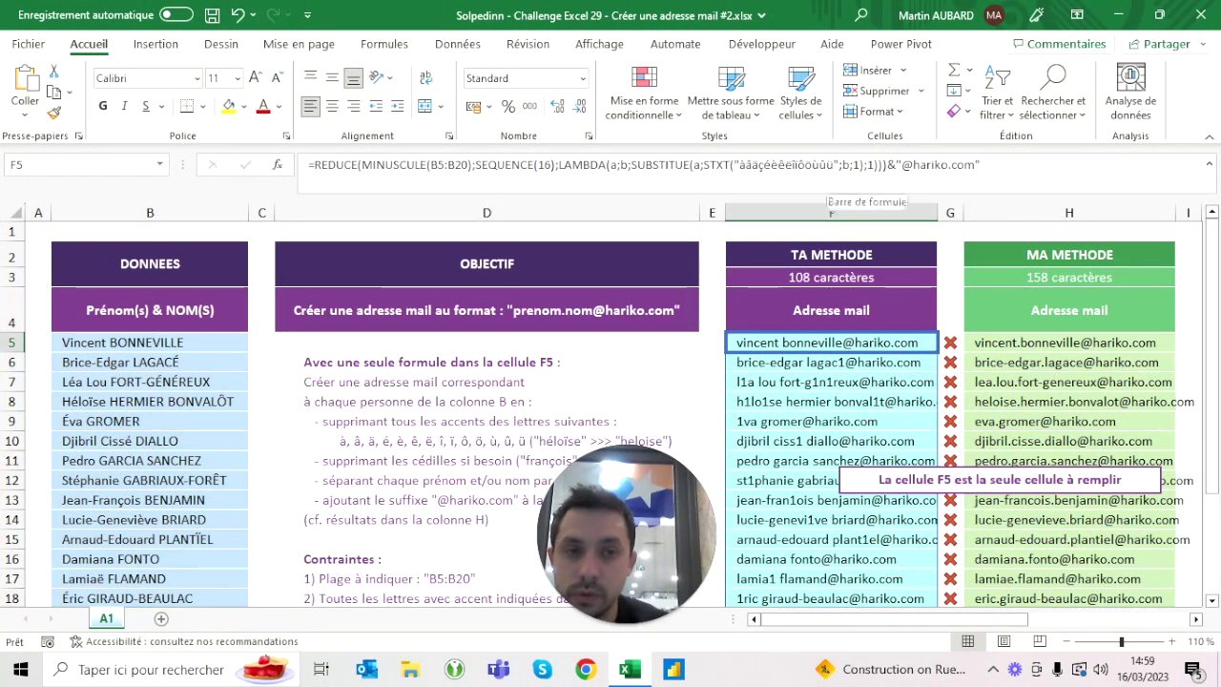
{"action": "left_click", "coordinate": [869, 164]}
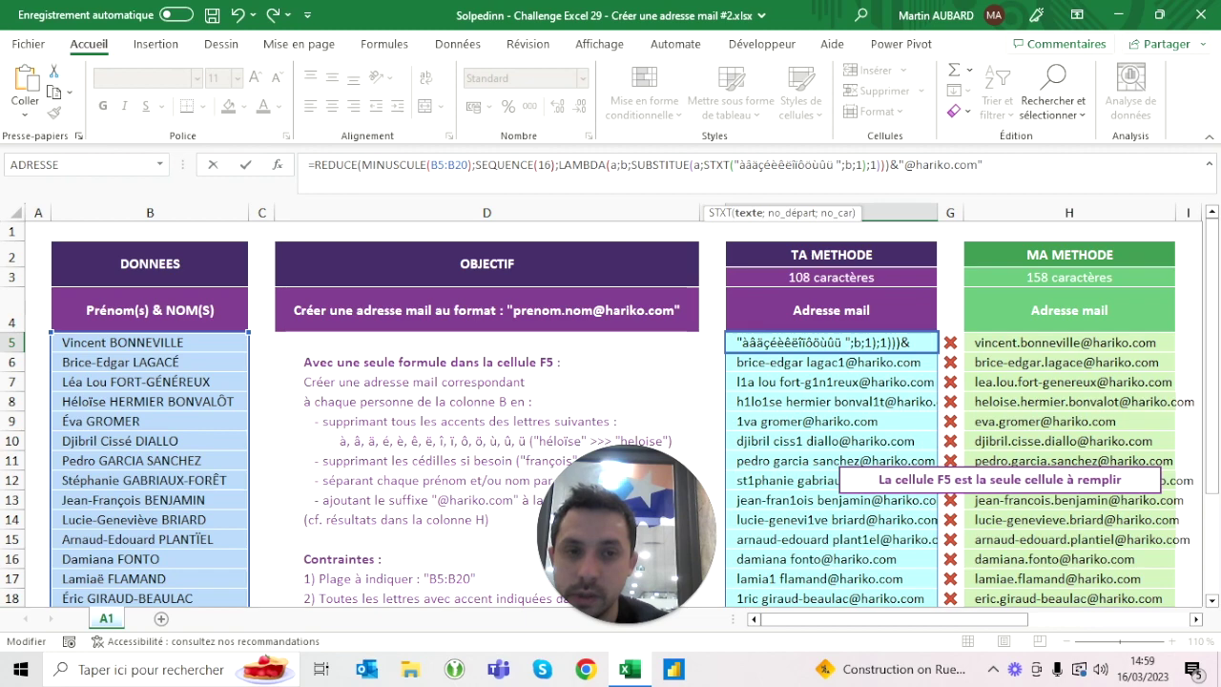
Replace SUBSTITUE's fixed value 1 with a copy of the STXT accent-string call
{"action": "key", "text": "Return"}
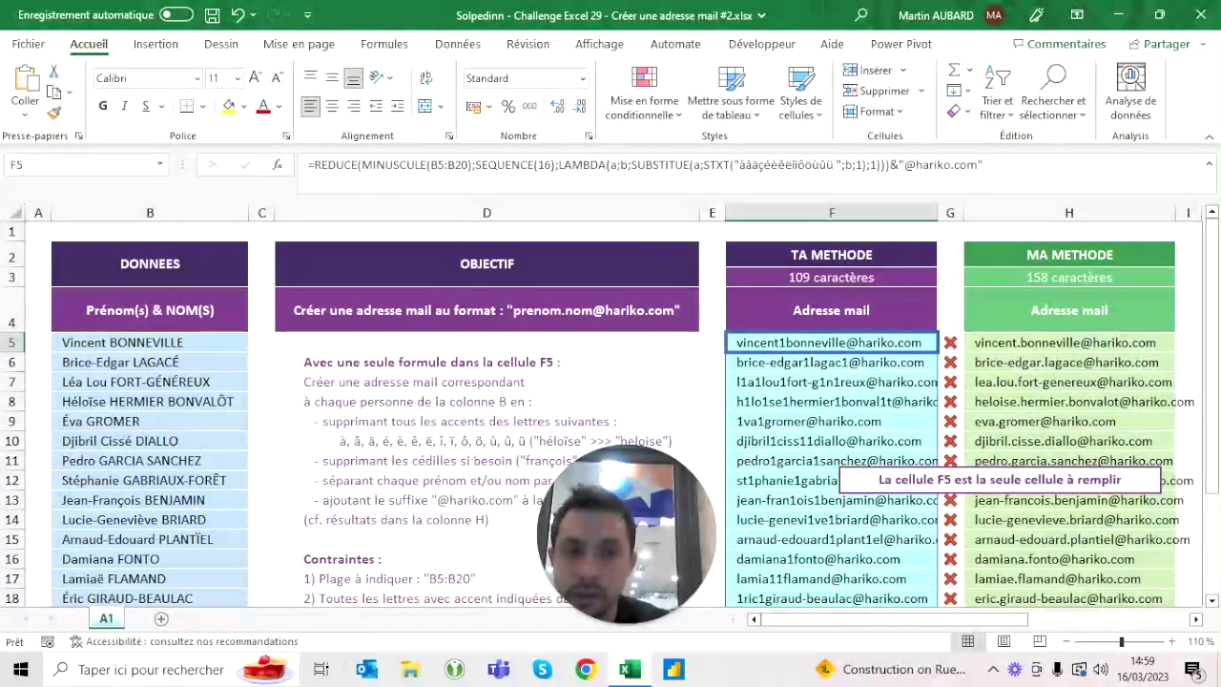
{"action": "left_click_drag", "start_coordinate": [704, 164], "coordinate": [841, 164]}
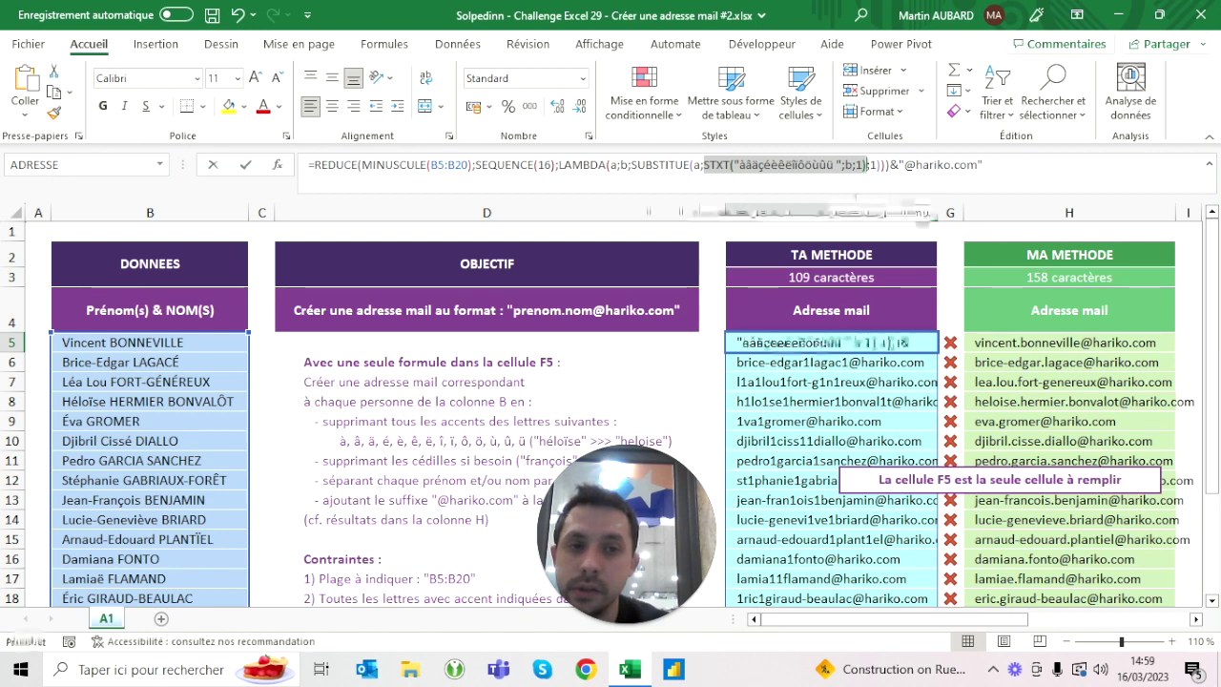
{"action": "left_click", "coordinate": [870, 164]}
{"action": "key", "text": "BackSpace"}
{"action": "type", "text": "STXT(\"àâäçéèêëîïôöùûü \";b;1)"}
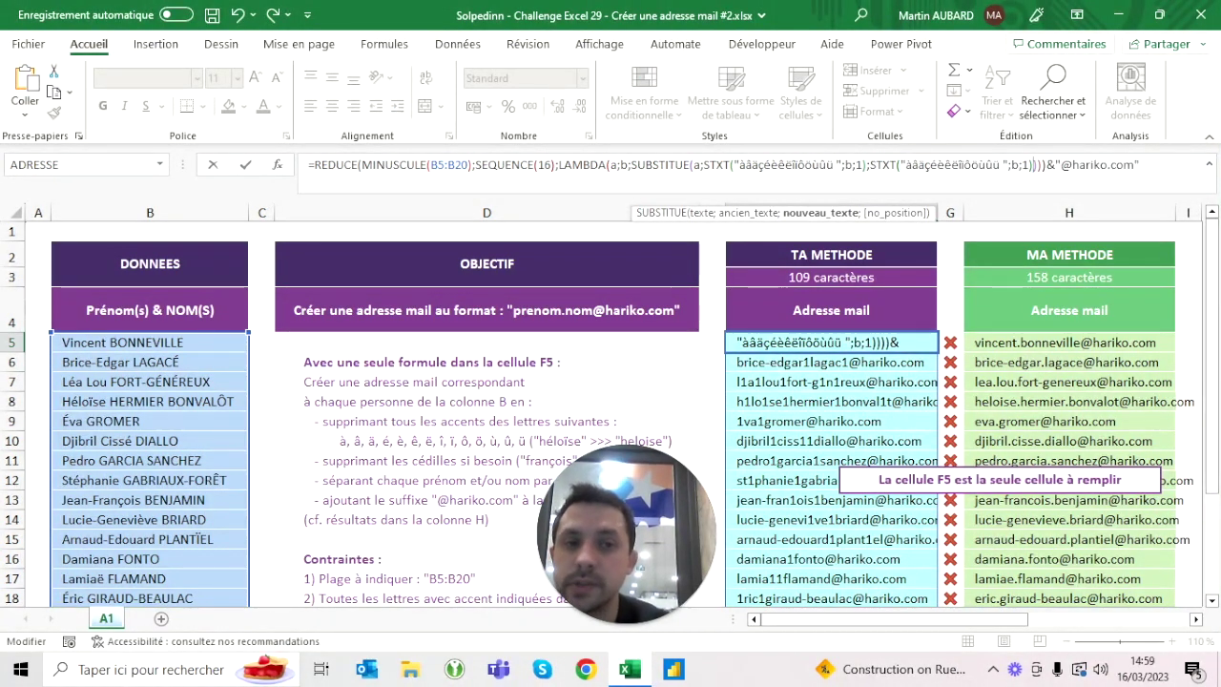
Overwrite the second STXT string with plain letters "aaaceeeeiioouuu" and confirm
{"action": "left_click", "coordinate": [905, 164]}
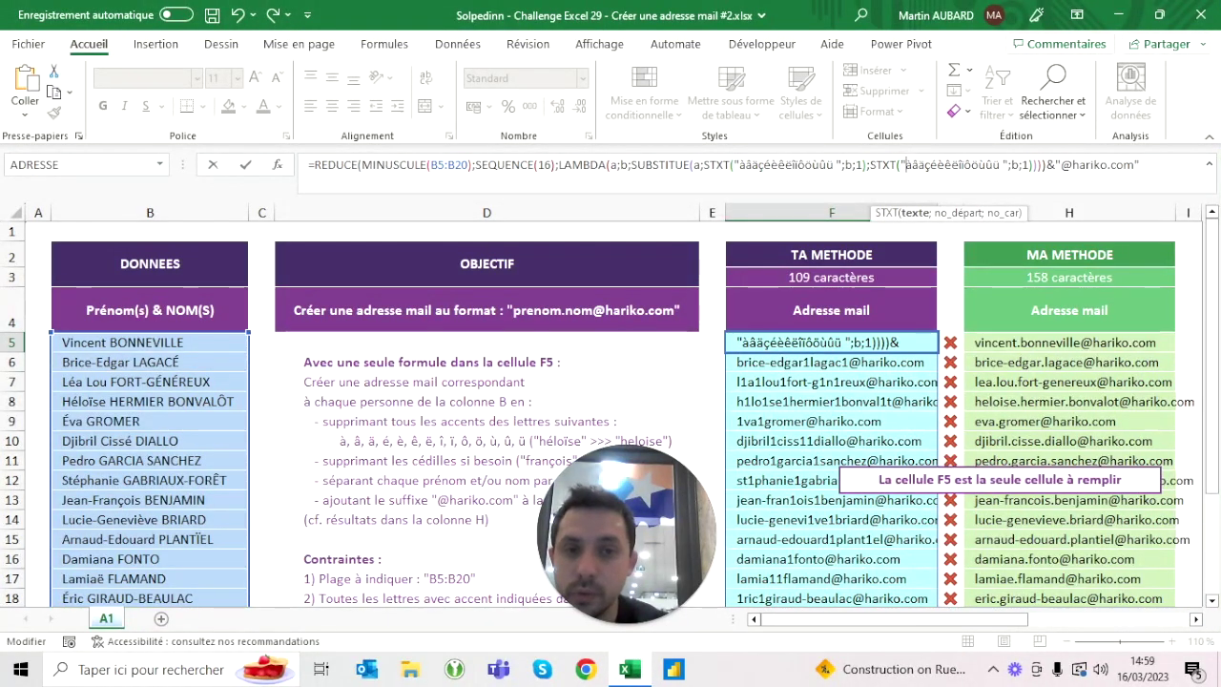
{"action": "left_click", "coordinate": [738, 164]}
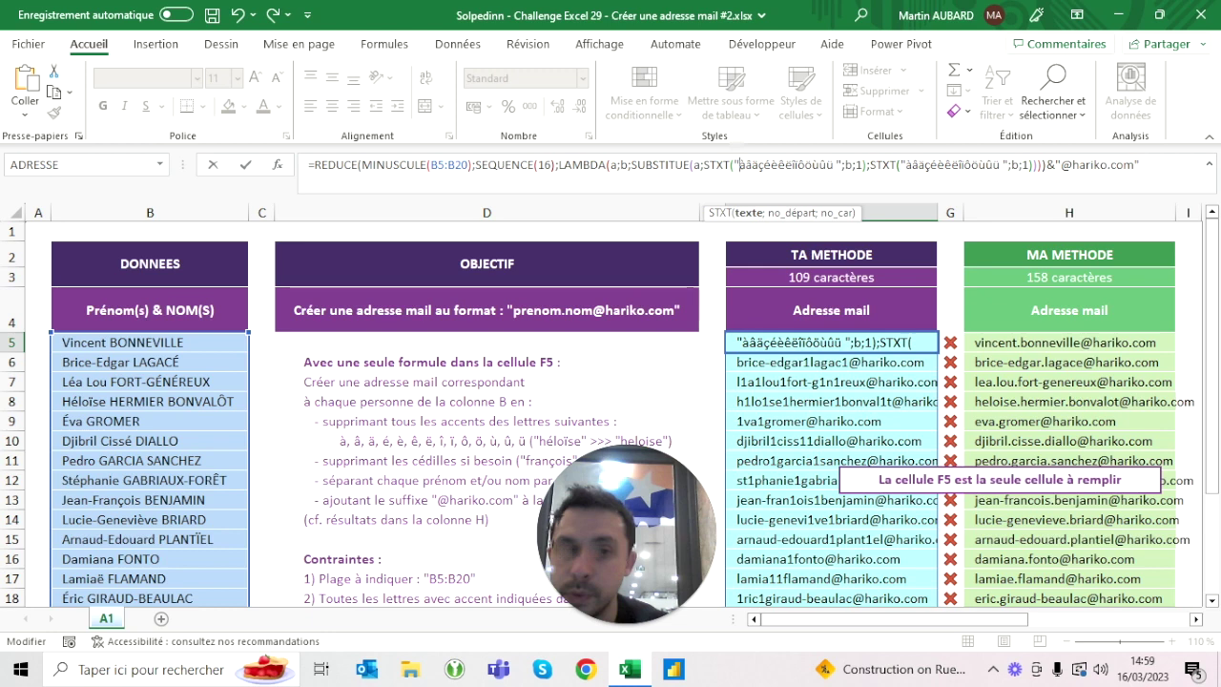
{"action": "left_click", "coordinate": [902, 164]}
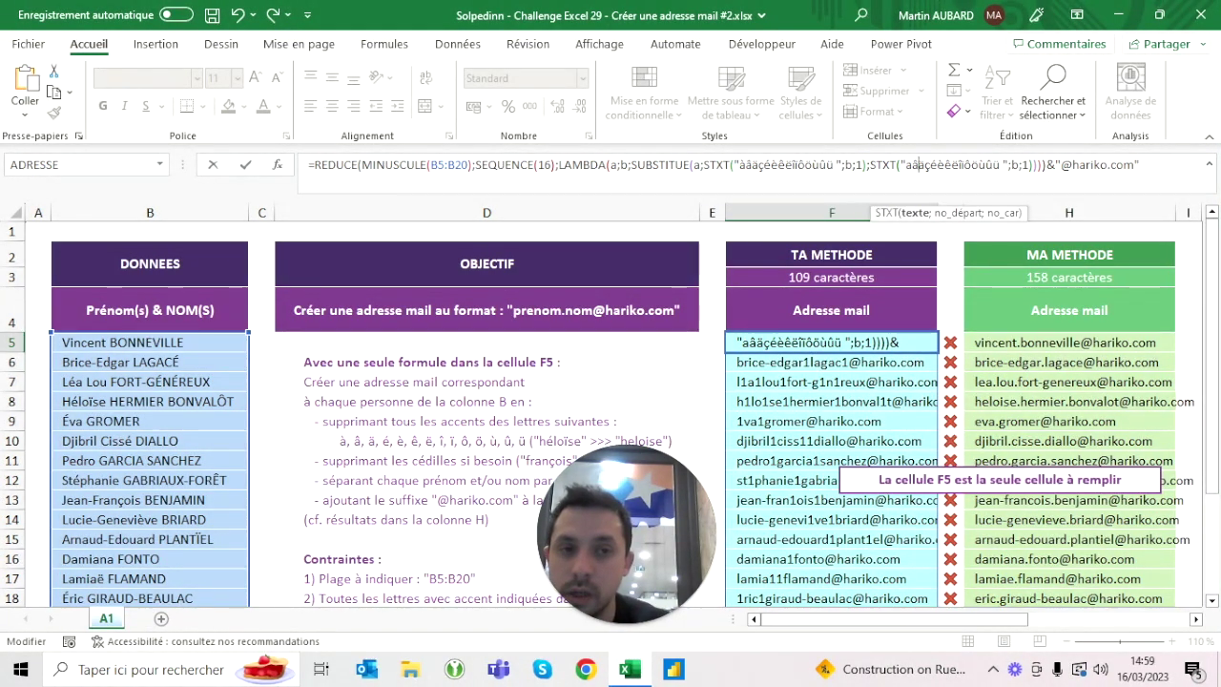
{"action": "key", "text": "Delete"}
{"action": "key", "text": "Delete"}
{"action": "key", "text": "Delete"}
{"action": "type", "text": "aaa"}
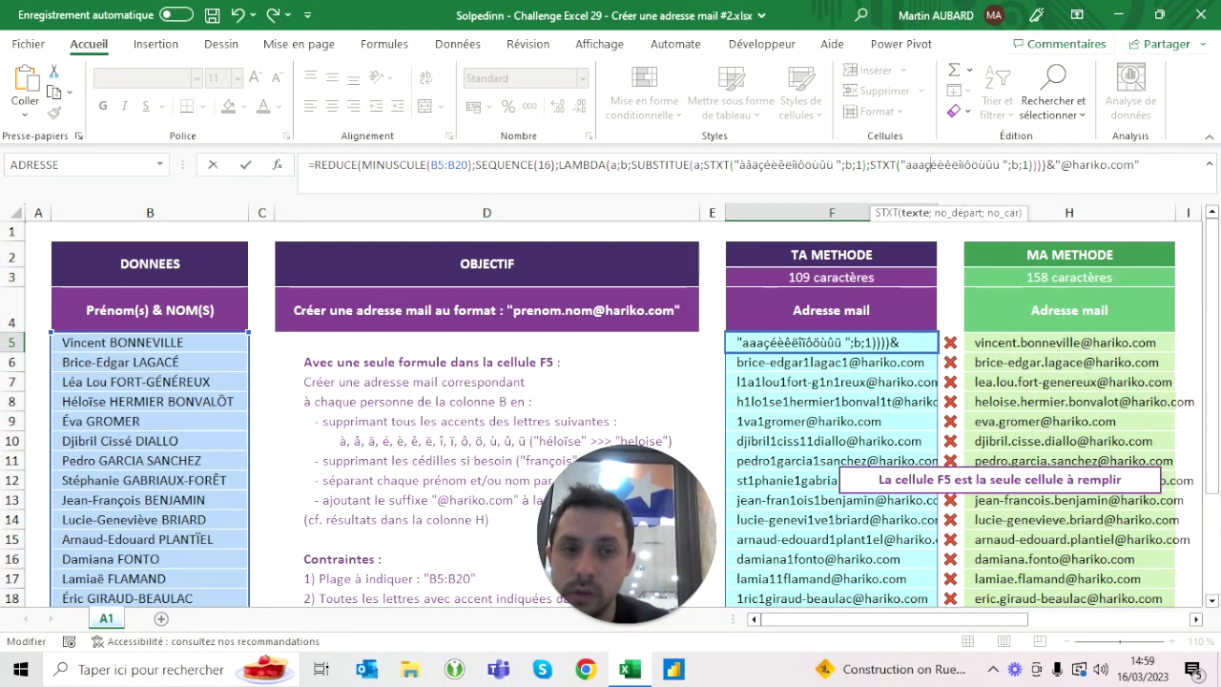
{"action": "key", "text": "Delete"}
{"action": "type", "text": "c"}
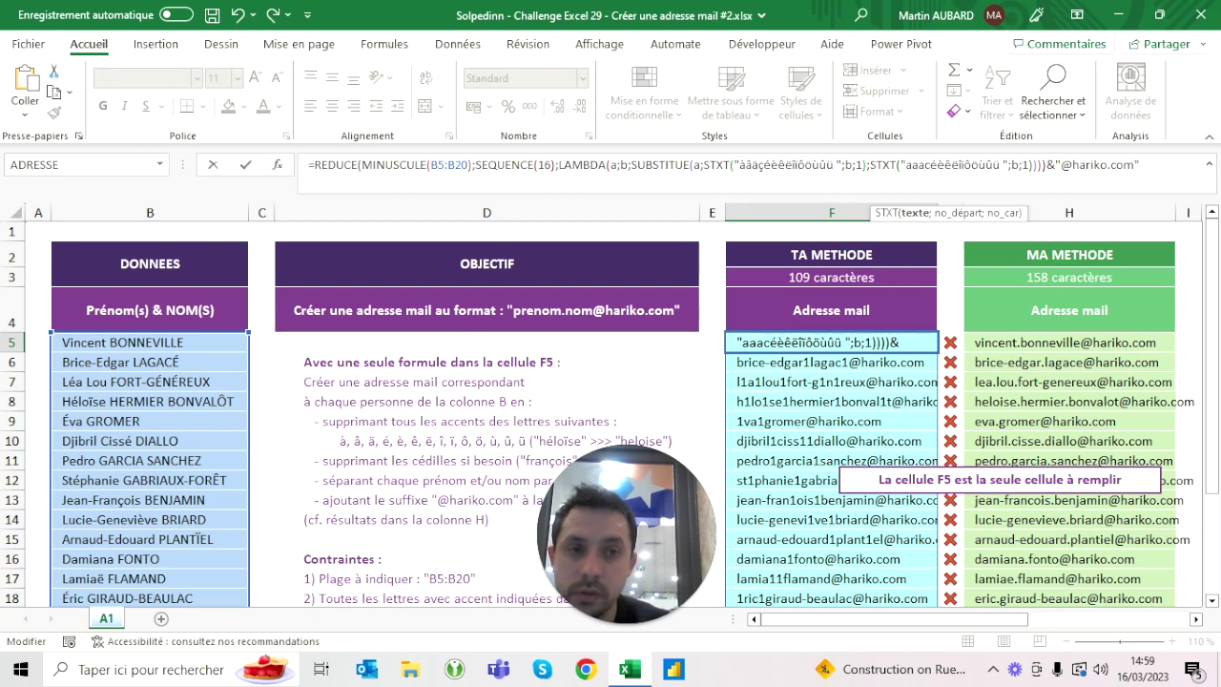
{"action": "type", "text": "eeee"}
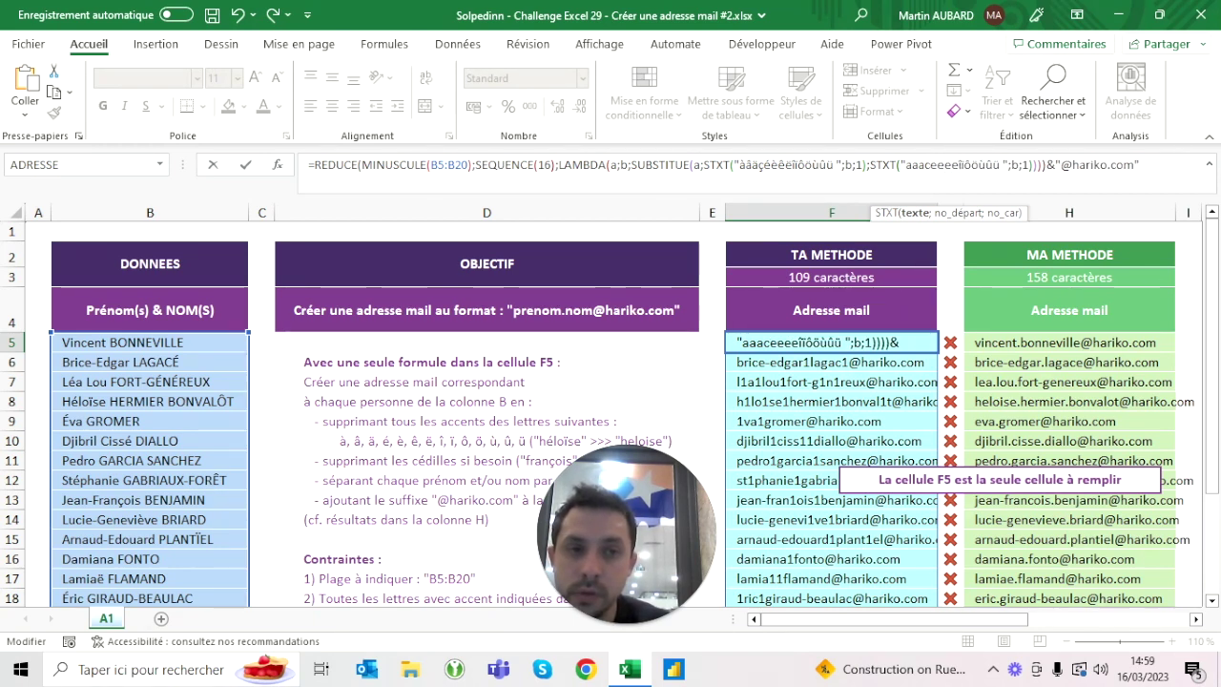
{"action": "type", "text": "iioo"}
{"action": "key", "text": "shift+Right"}
{"action": "type", "text": "uuu"}
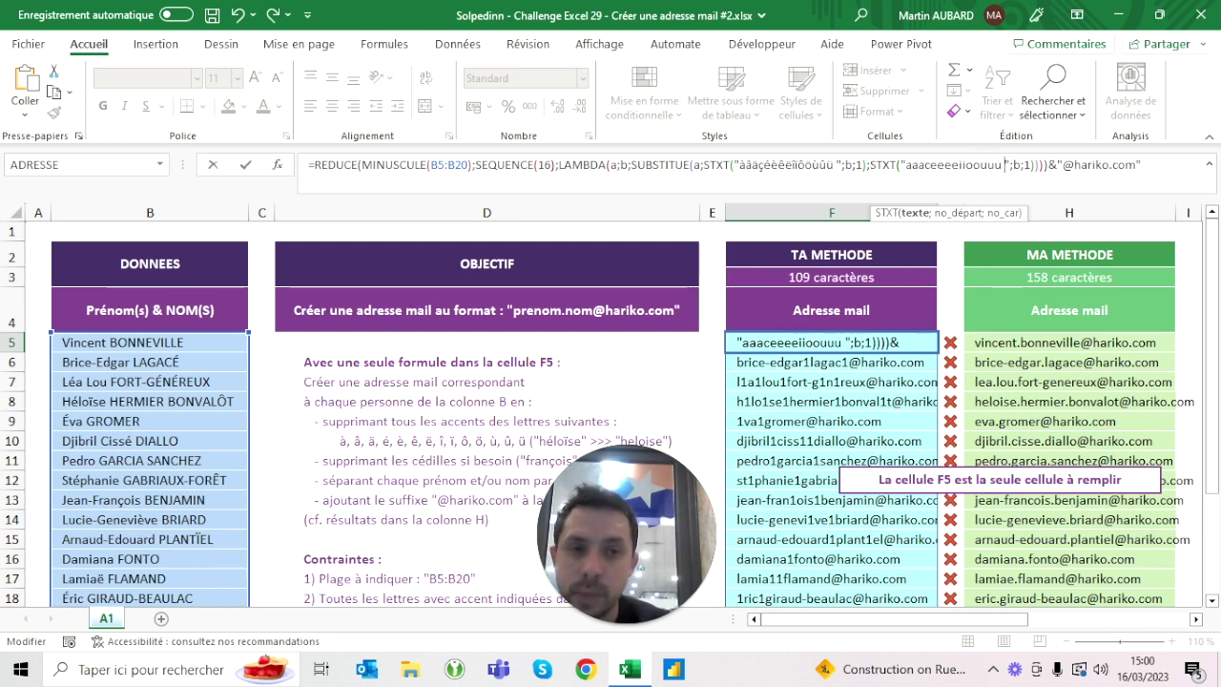
{"action": "type", "text": "|"}
{"action": "key", "text": "Return"}
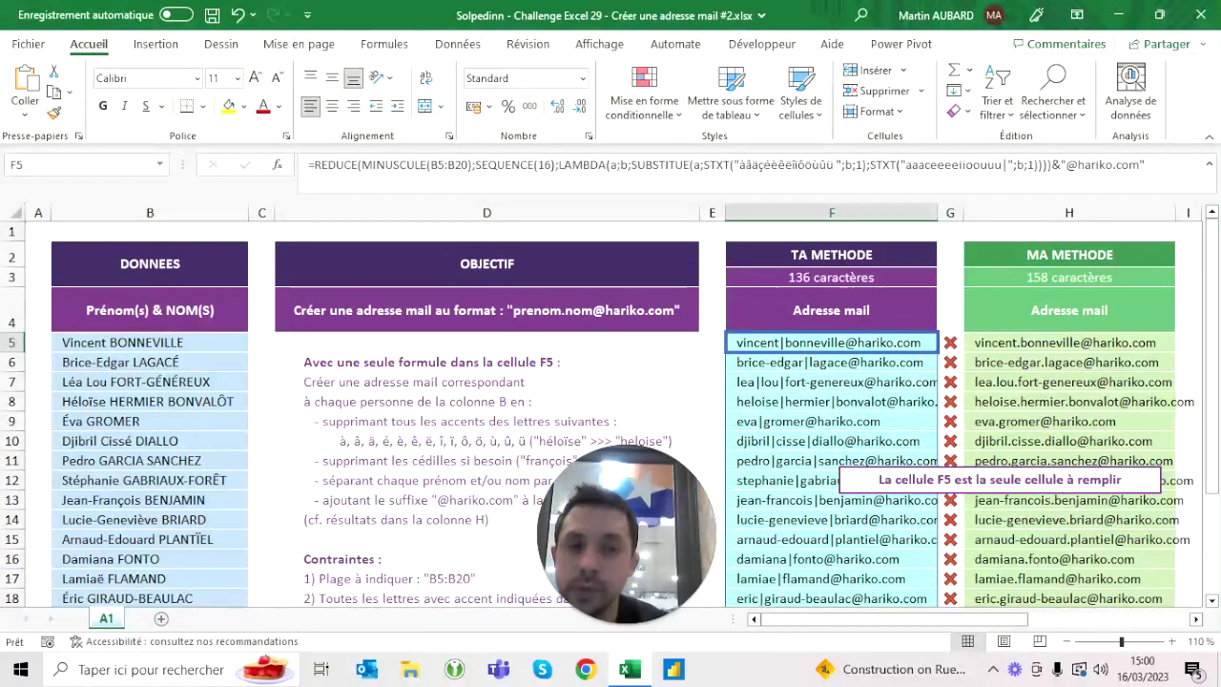
Make spaces map to a dot by adding "." to the replacement string
{"action": "left_click", "coordinate": [1001, 164]}
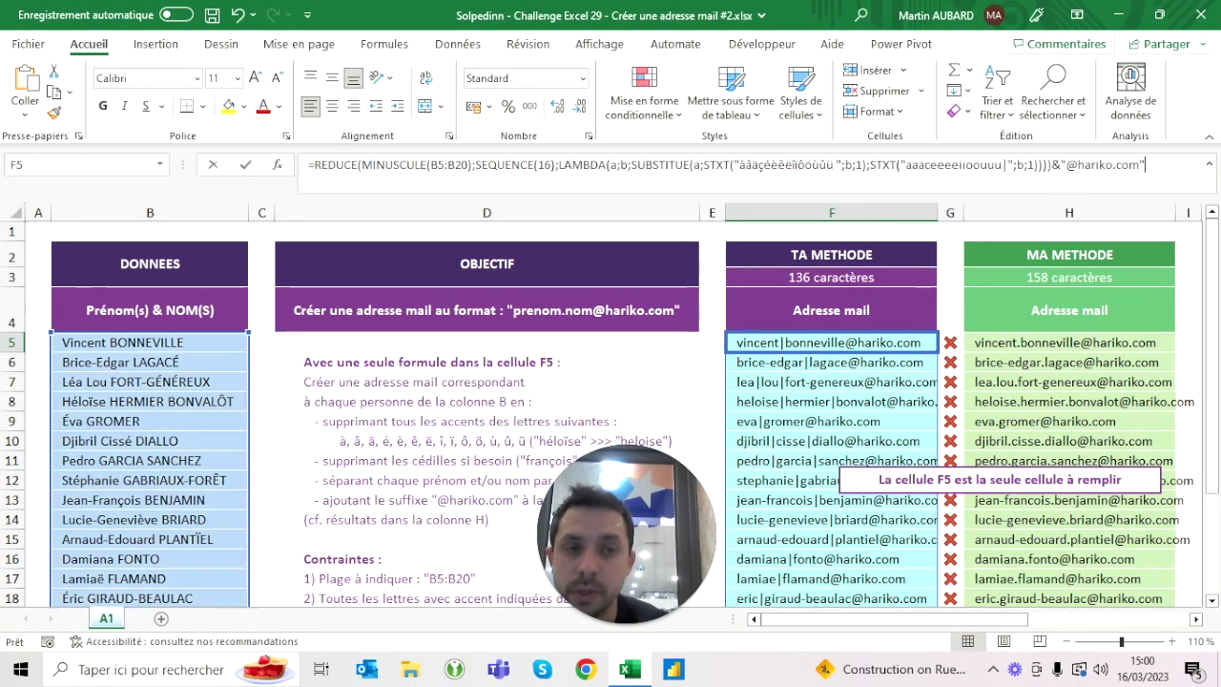
{"action": "type", "text": "."}
{"action": "key", "text": "Return"}
{"action": "key", "text": "Up"}
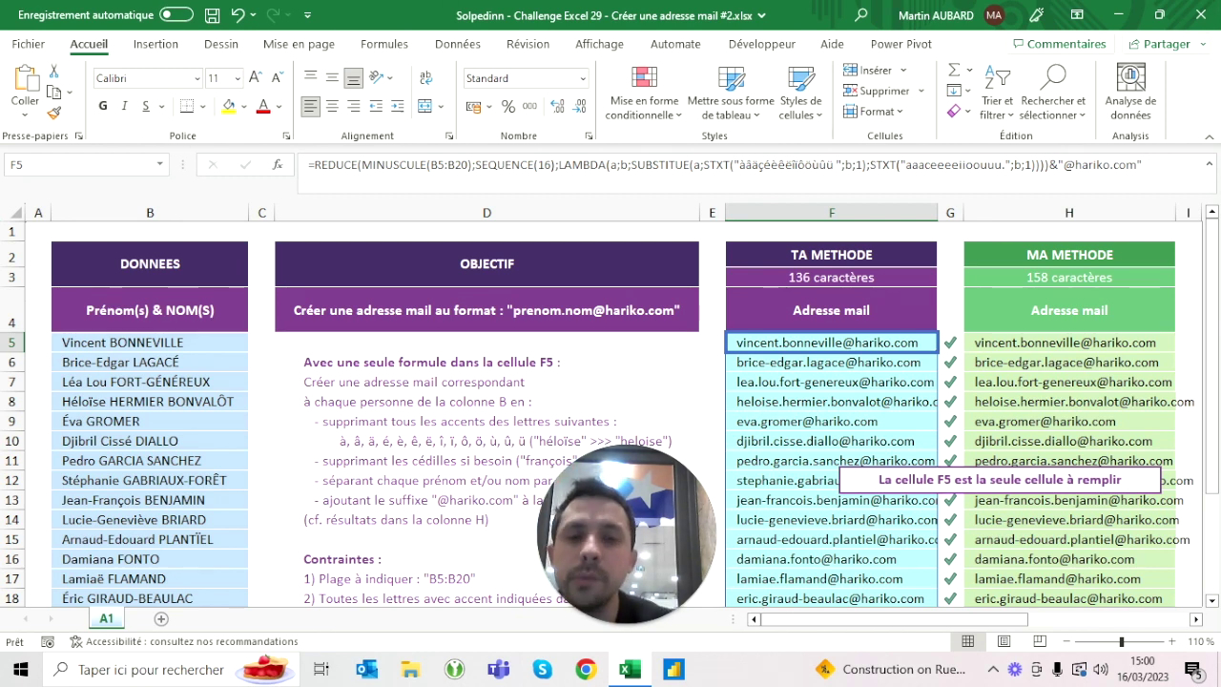
{"action": "left_click", "coordinate": [481, 164]}
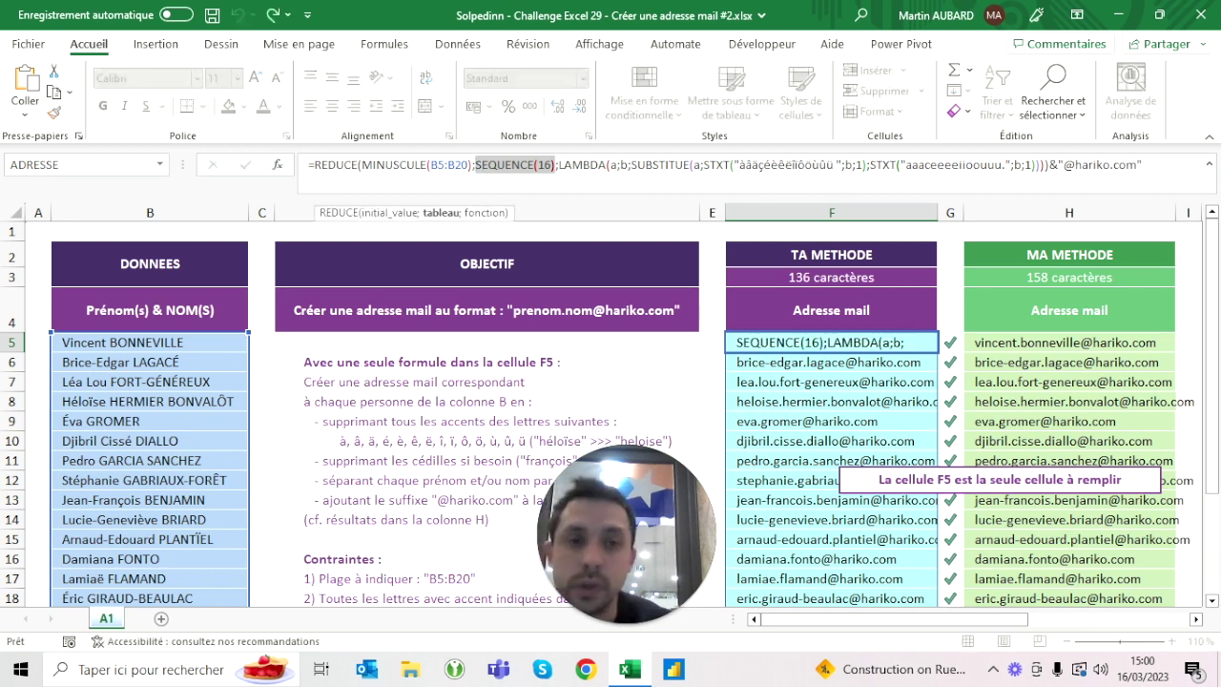
{"action": "left_click", "coordinate": [731, 164]}
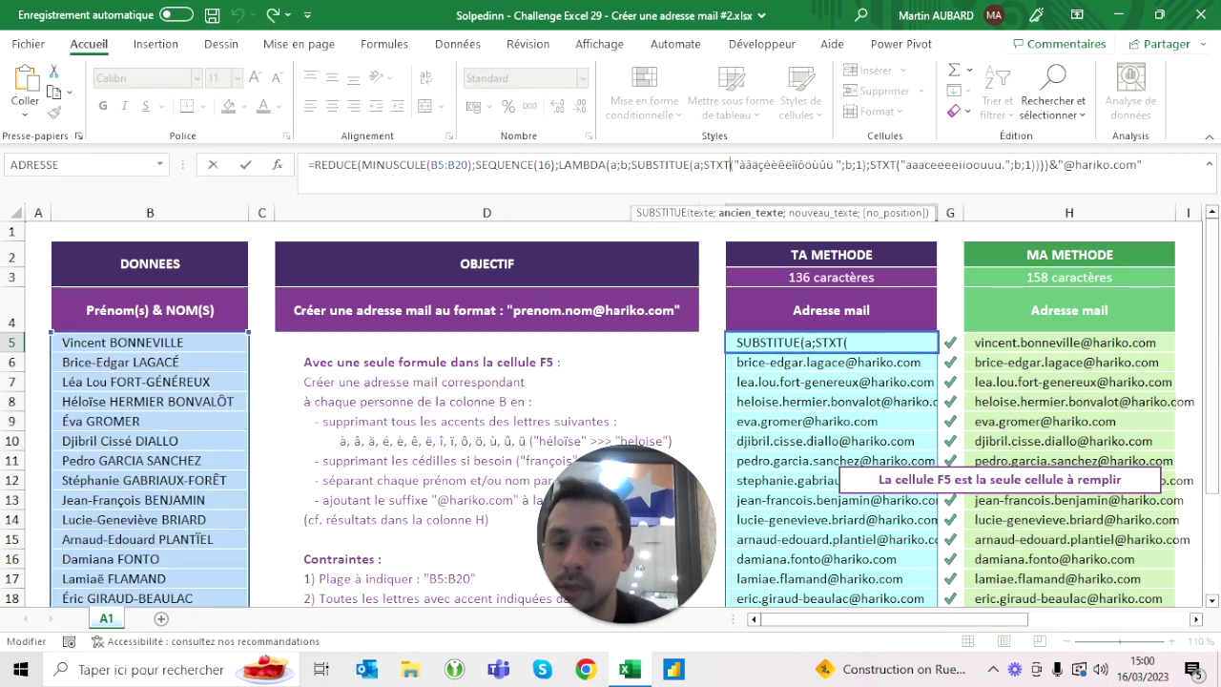
{"action": "left_click_drag", "start_coordinate": [475, 164], "coordinate": [556, 164]}
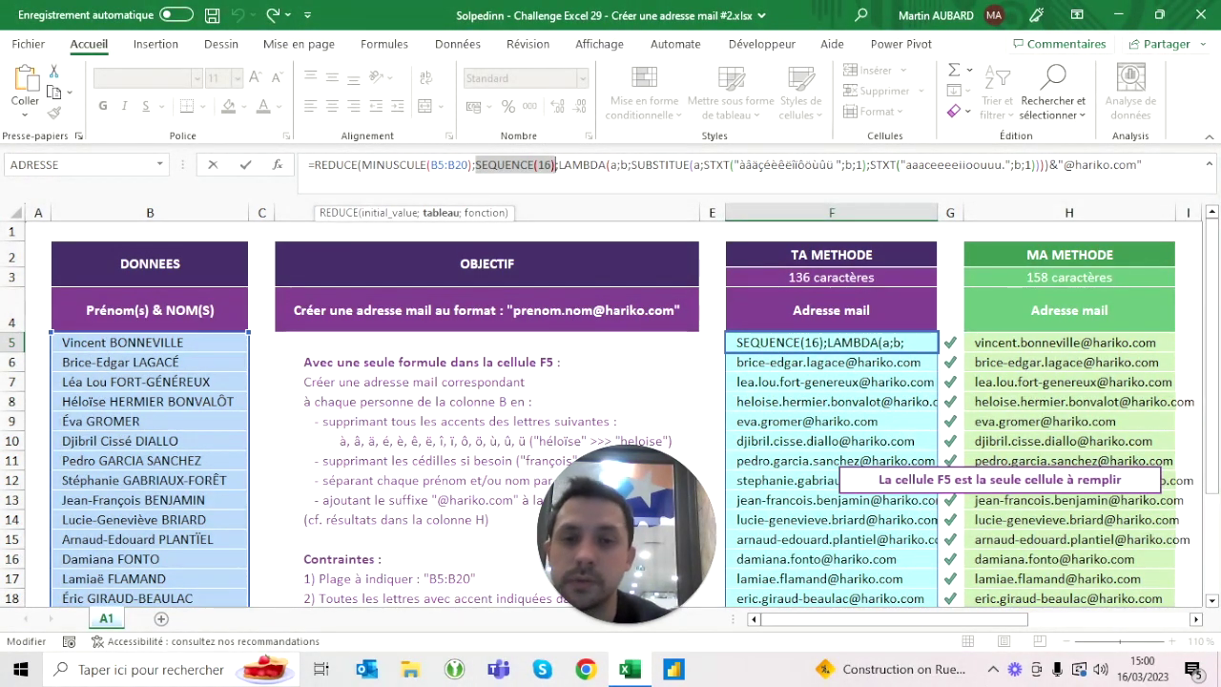
{"action": "left_click_drag", "start_coordinate": [743, 164], "coordinate": [836, 164]}
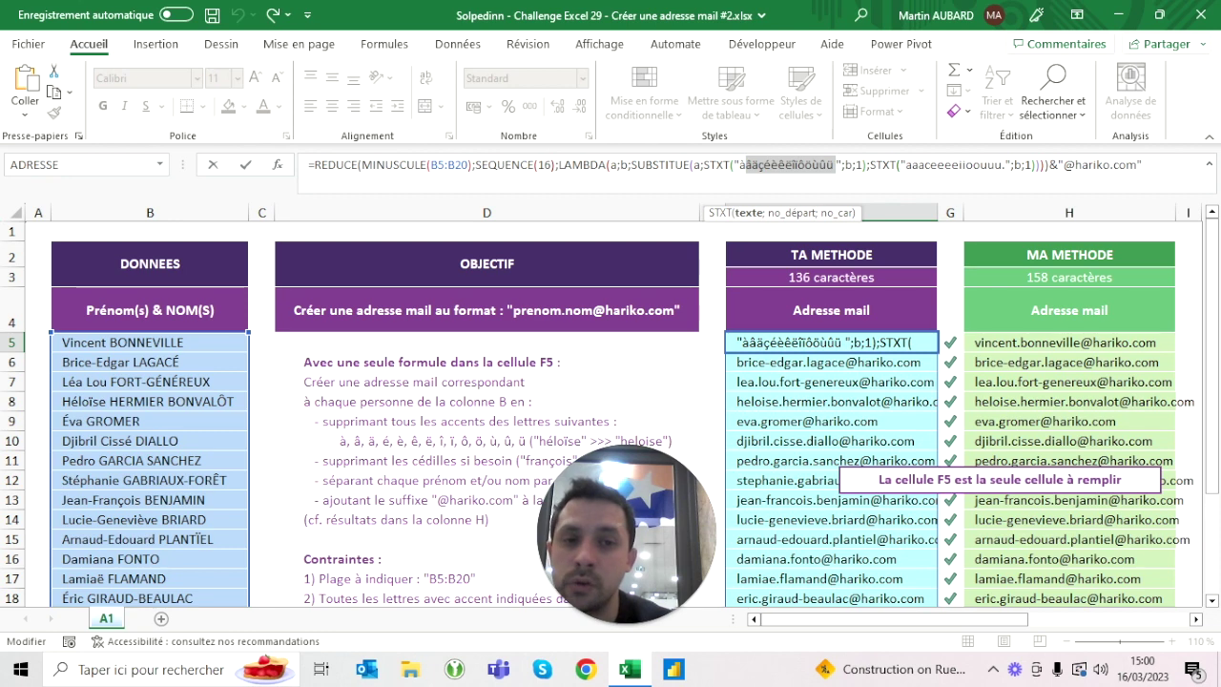
{"action": "left_click", "coordinate": [740, 164]}
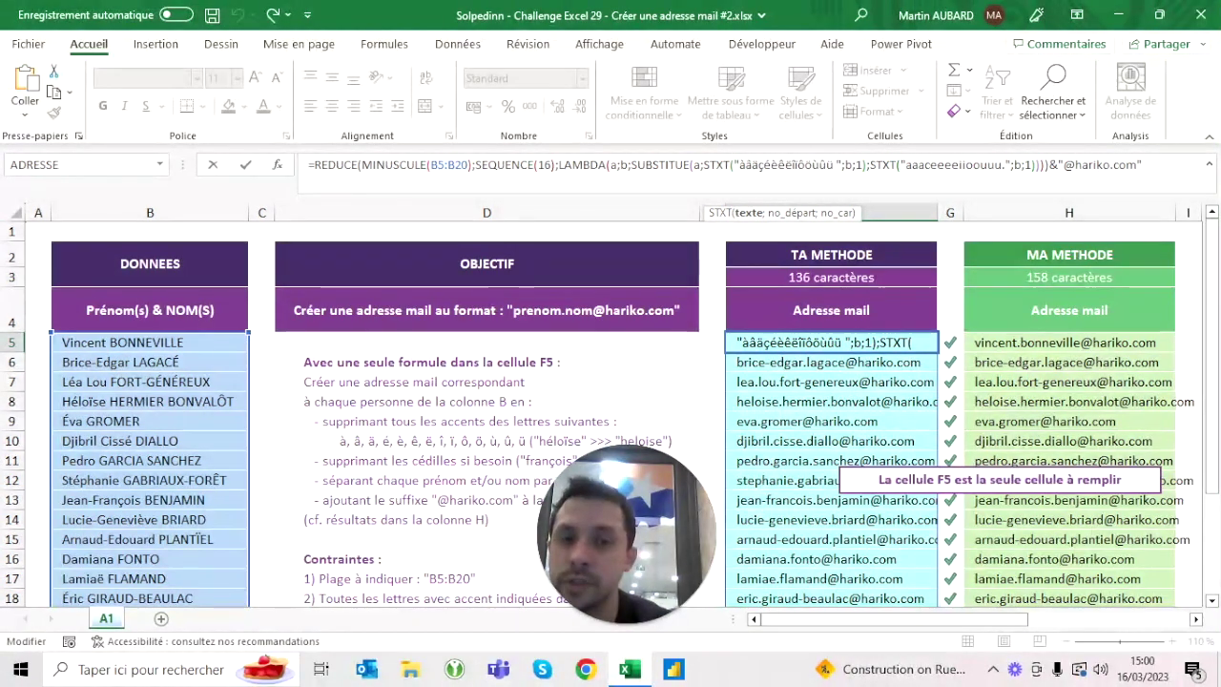
{"action": "left_click", "coordinate": [907, 164]}
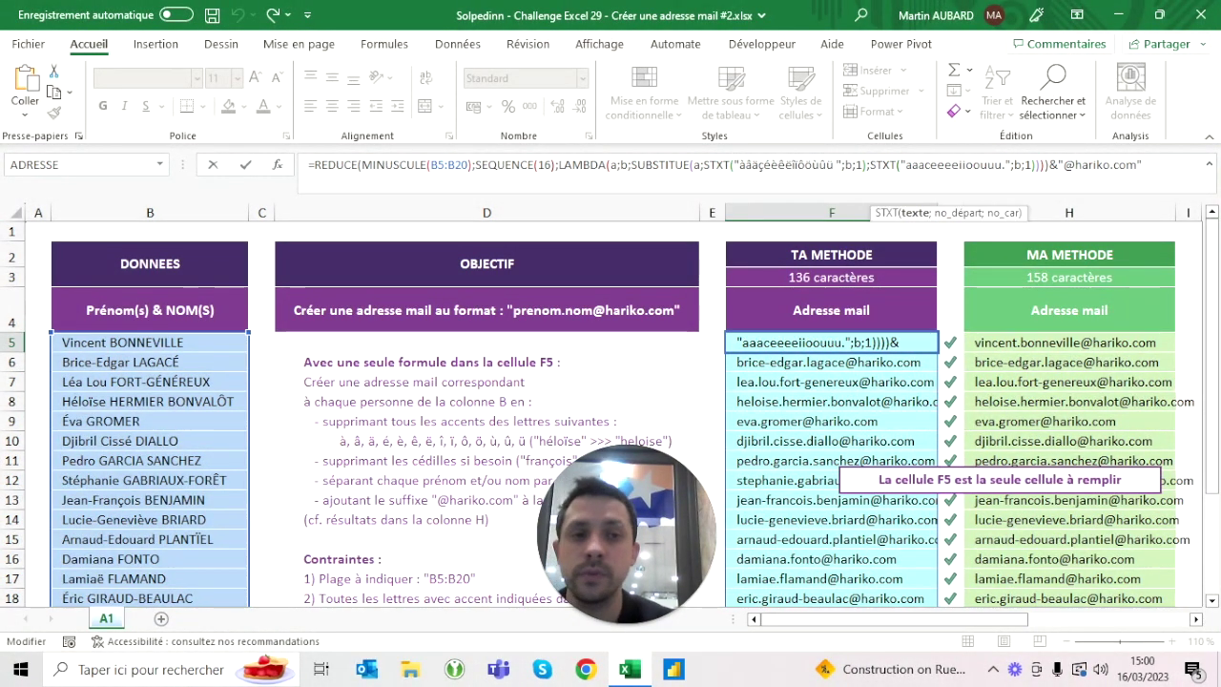
{"action": "key", "text": "Escape"}
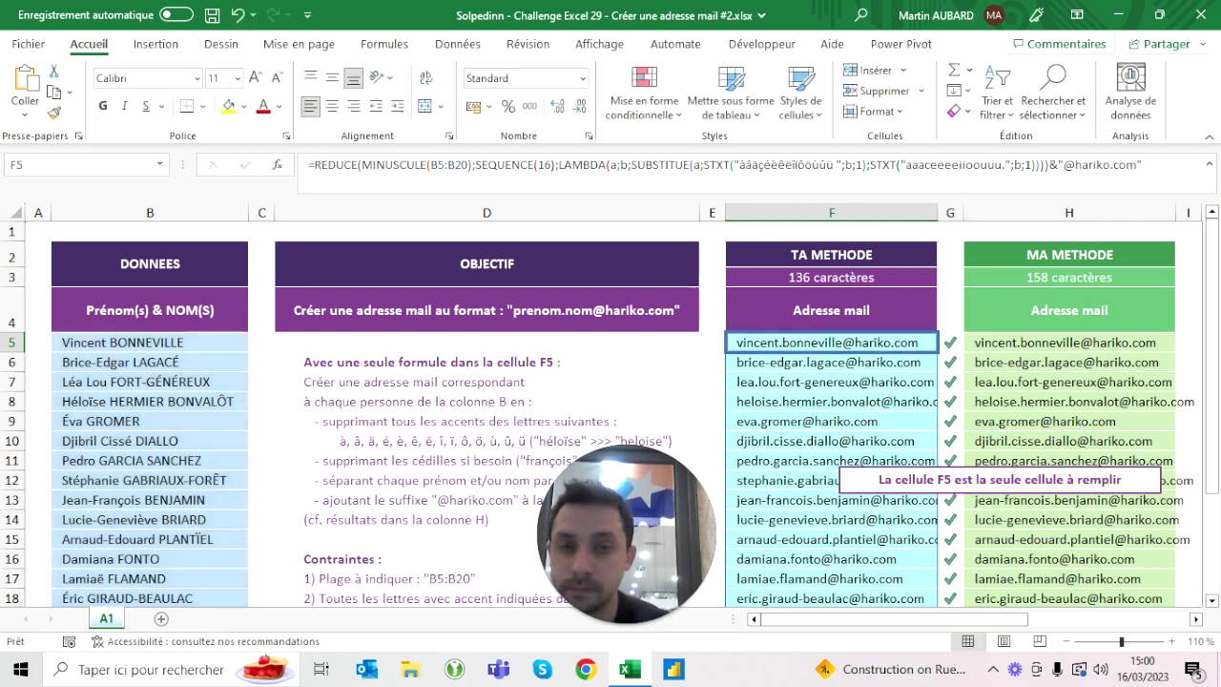
Delete SEQUENCE(16) from F5's REDUCE and write LIGNE(1:16) in its place
{"action": "double_click", "coordinate": [826, 343]}
{"action": "key", "text": "Delete"}
{"action": "key", "text": "Delete"}
{"action": "key", "text": "Delete"}
{"action": "type", "text": "S"}
{"action": "key", "text": "BackSpace"}
{"action": "type", "text": "ligne("}
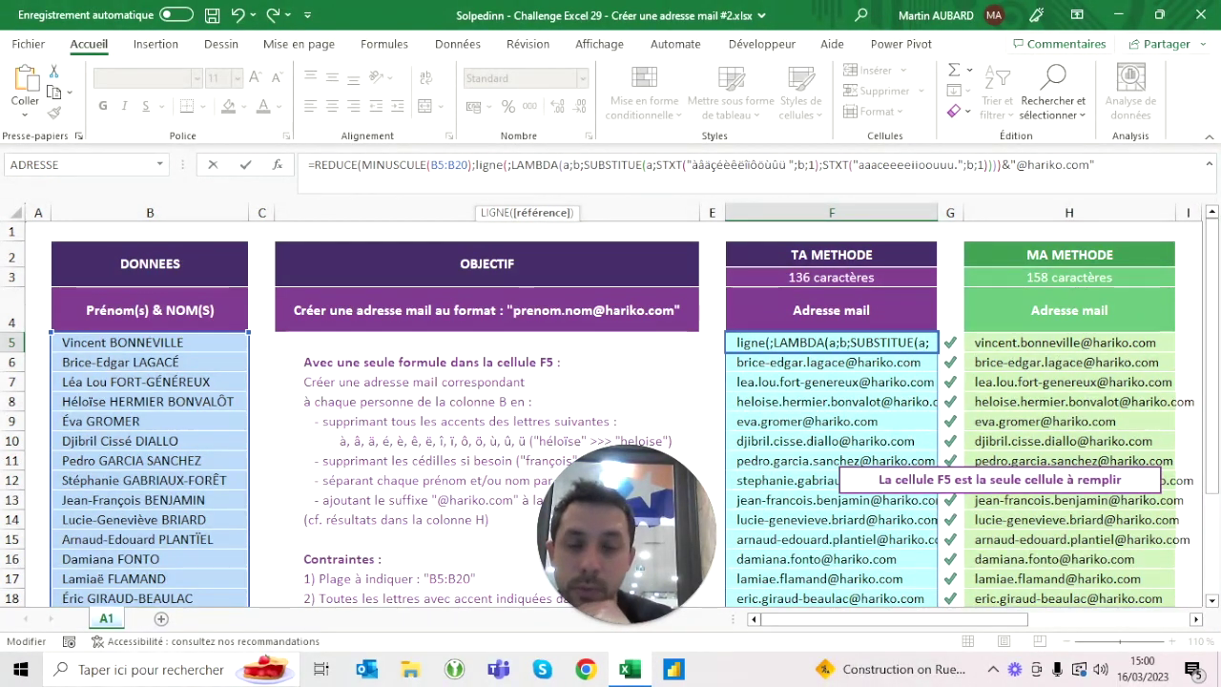
{"action": "type", "text": "1:"}
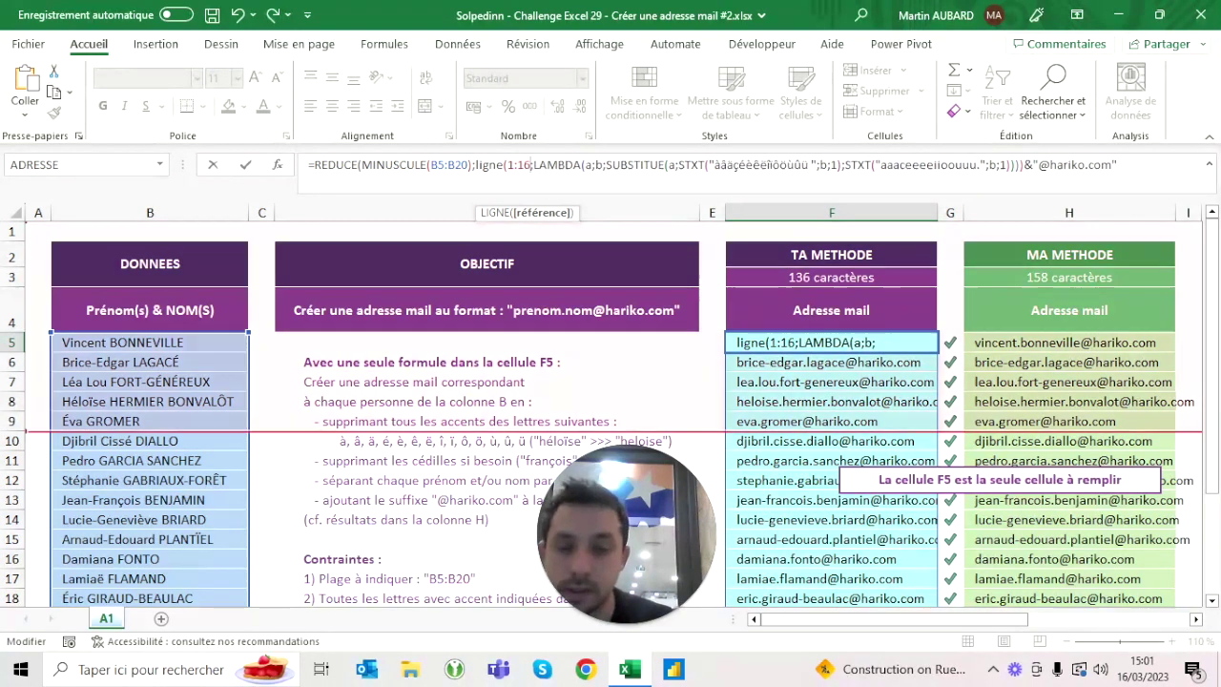
{"action": "type", "text": "16"}
{"action": "key", "text": "ctrl+Return"}
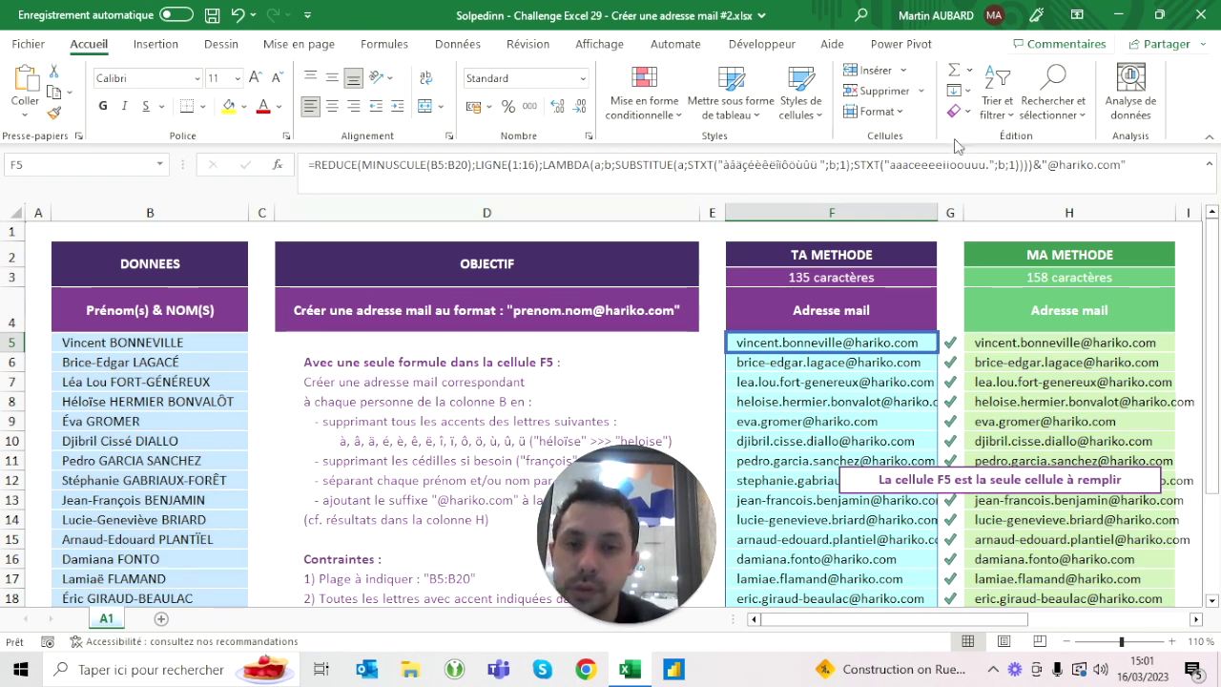
{"action": "left_click", "coordinate": [722, 164]}
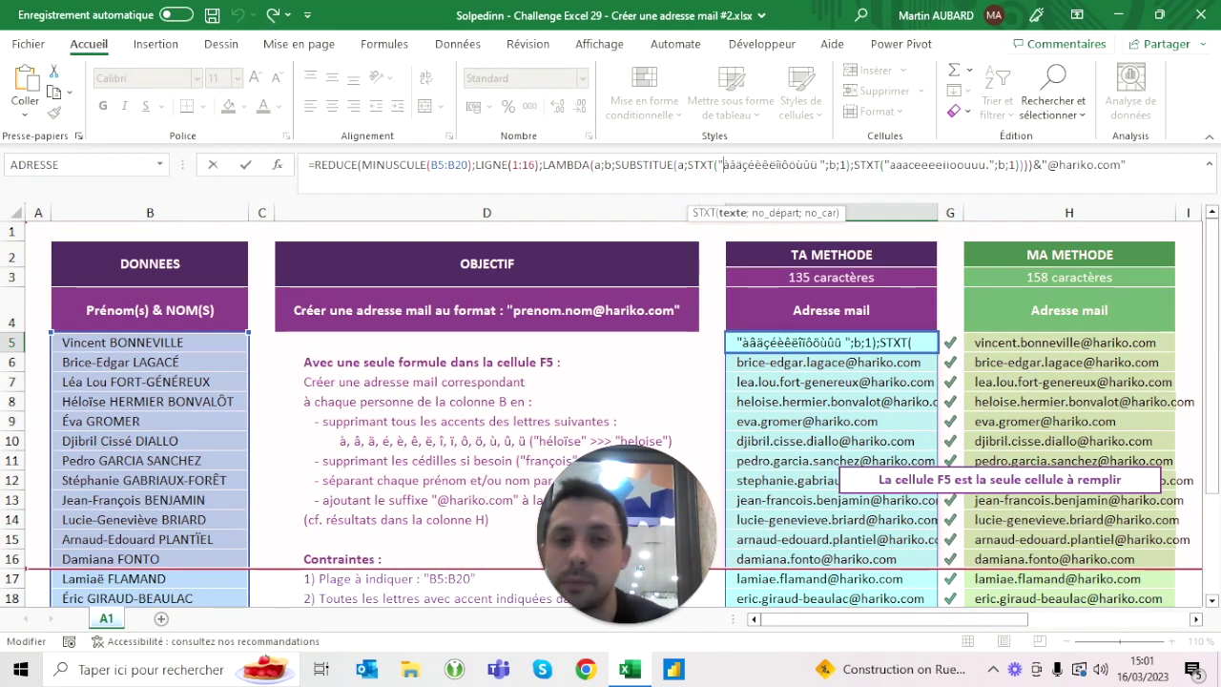
Review F5's LIGNE(1:16) and paired STXT strings, leaving the formula unchanged
{"action": "key", "text": "ctrl+Return"}
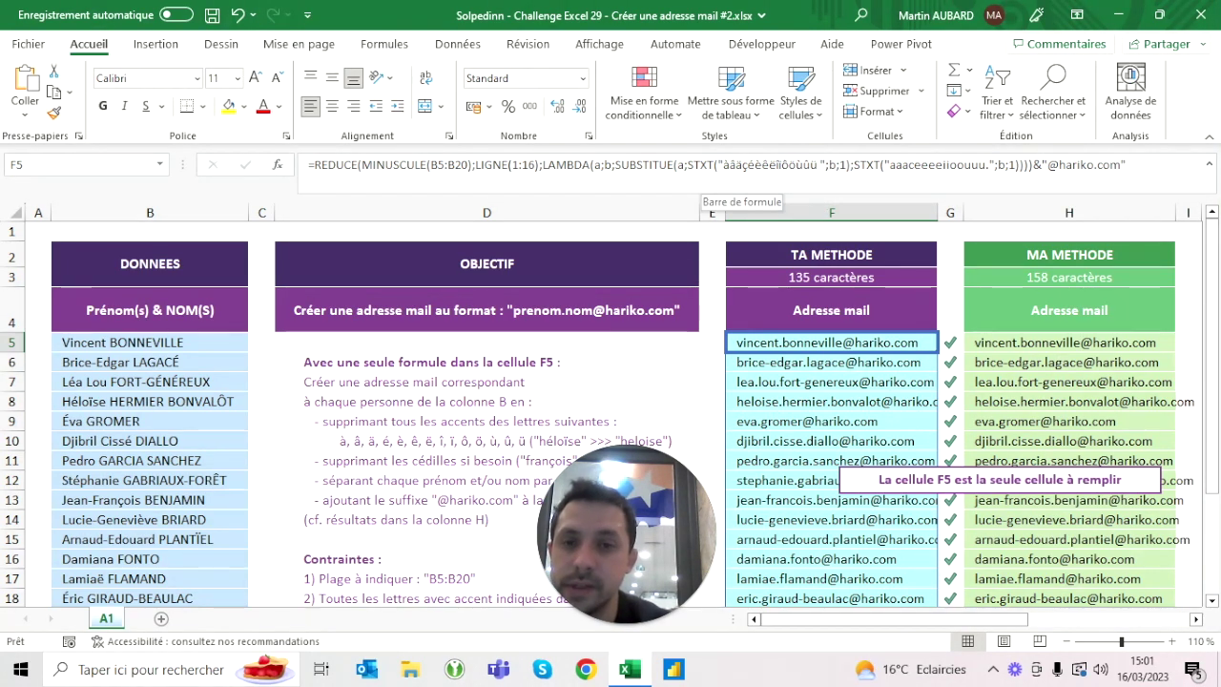
{"action": "left_click", "coordinate": [558, 164]}
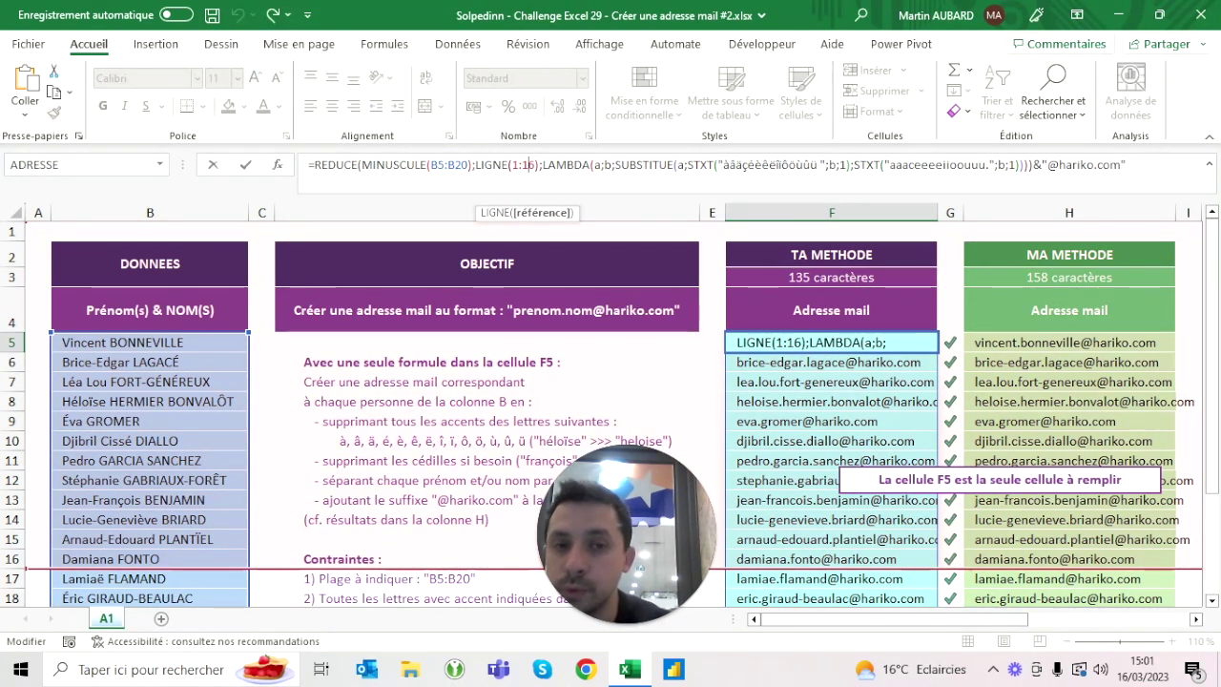
{"action": "left_click", "coordinate": [879, 164]}
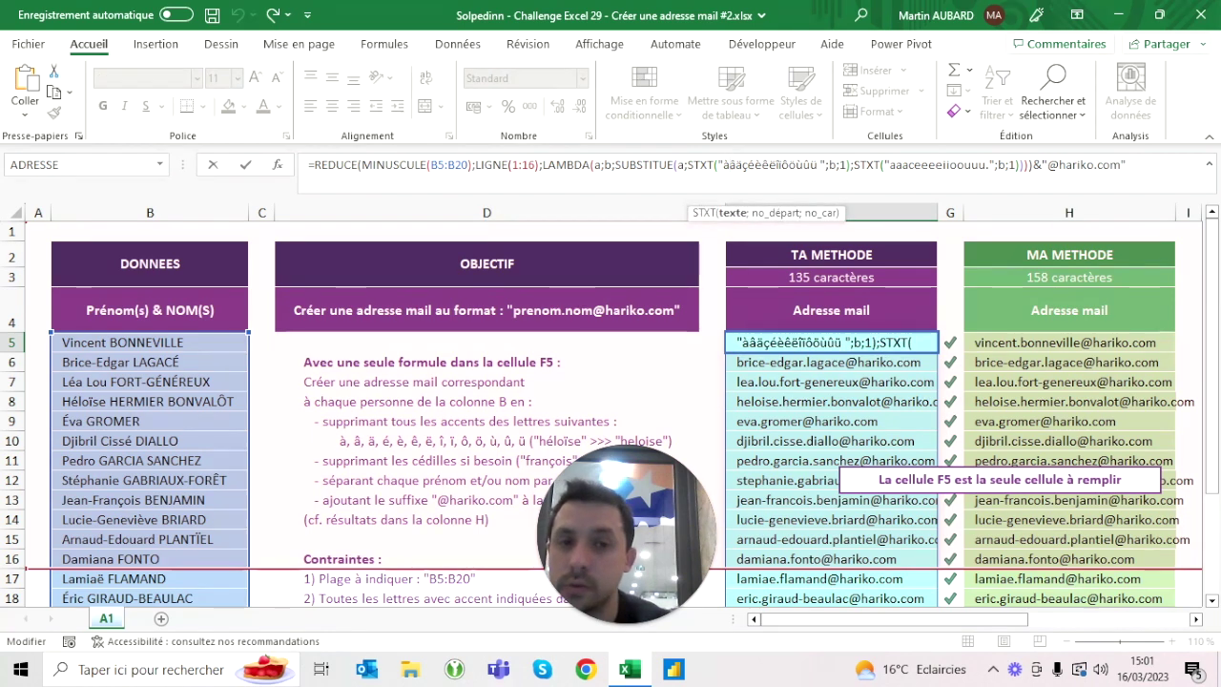
{"action": "key", "text": "Escape"}
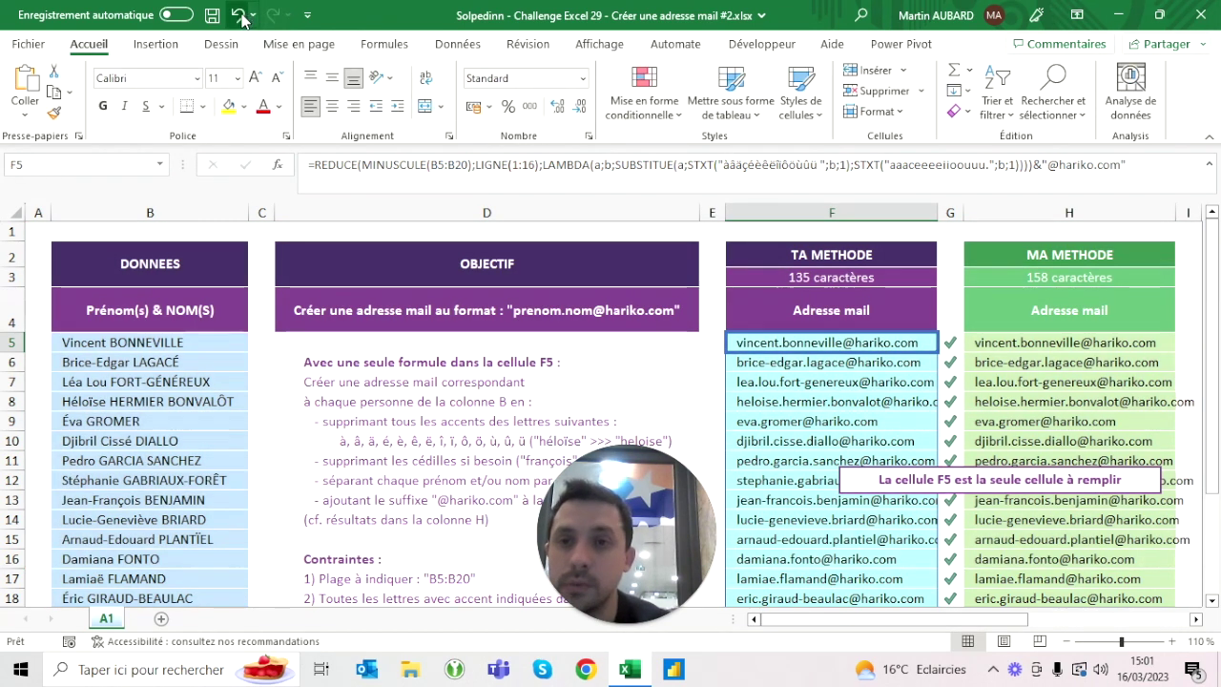